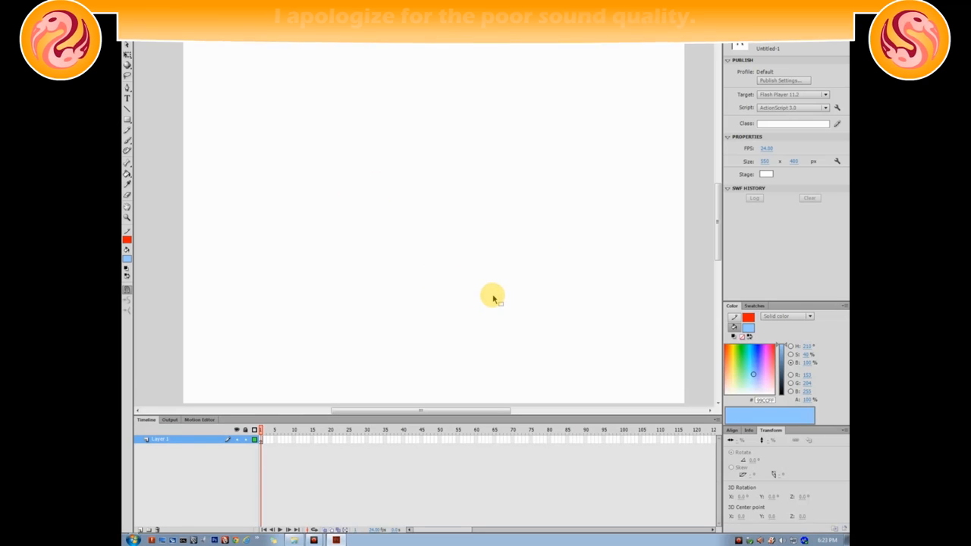
# Draw a circle with the Oval tool on the lower part of the stage and delete its fill, keeping only the red outline
pyautogui.click(129, 123)
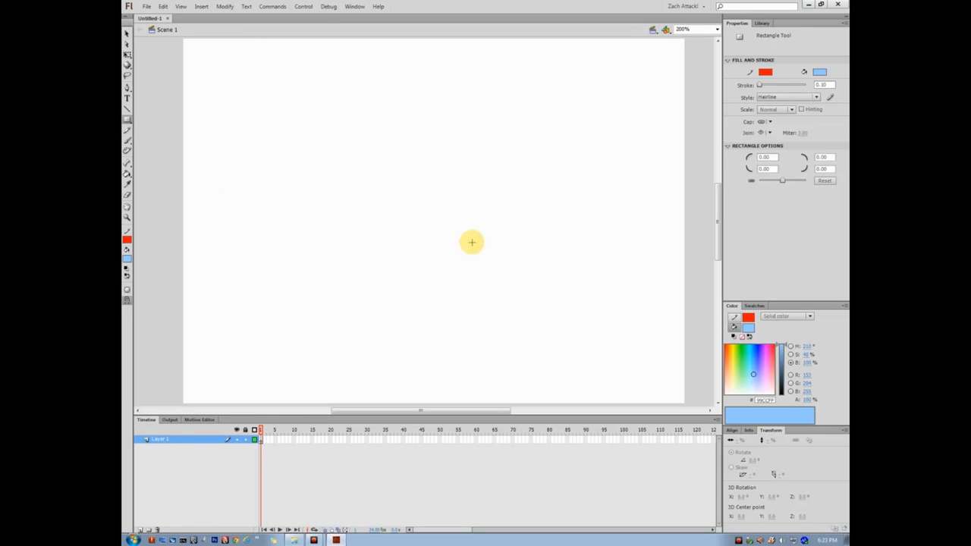
pyautogui.click(129, 123)
pyautogui.click(157, 129)
pyautogui.moveTo(451, 250); pyautogui.dragTo(559, 360)
pyautogui.press('v')
pyautogui.click(521, 297)
pyautogui.press('Delete')
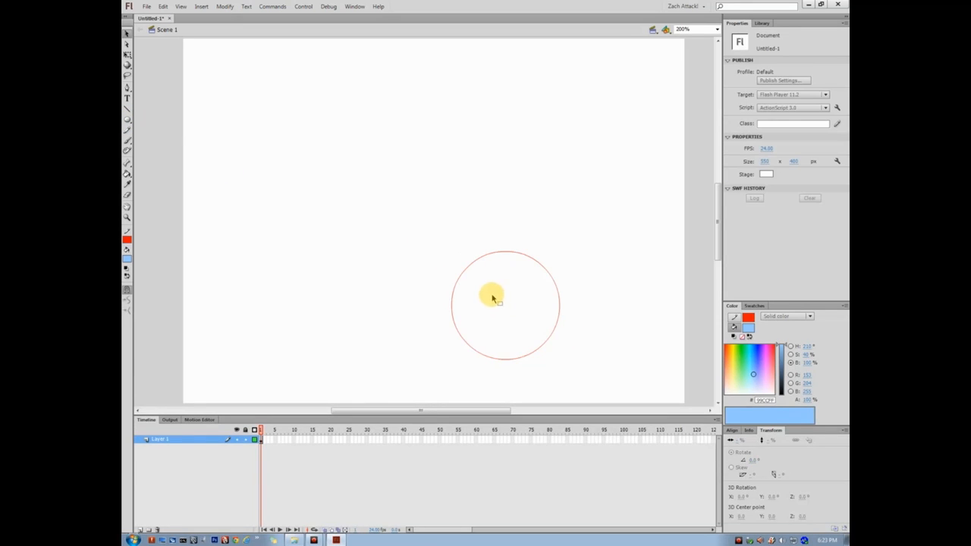
# Paint a row of short, slanted blue Brush strokes rising from the circle's upper-left edge
pyautogui.hotkey('ctrl', '=')
pyautogui.hotkey('ctrl', '=')
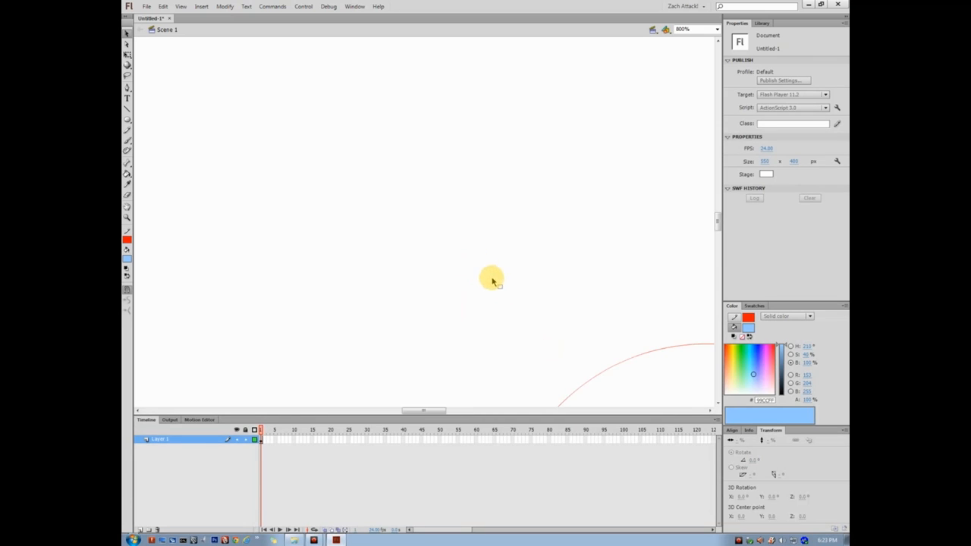
pyautogui.moveTo(613, 368); pyautogui.dragTo(447, 249)
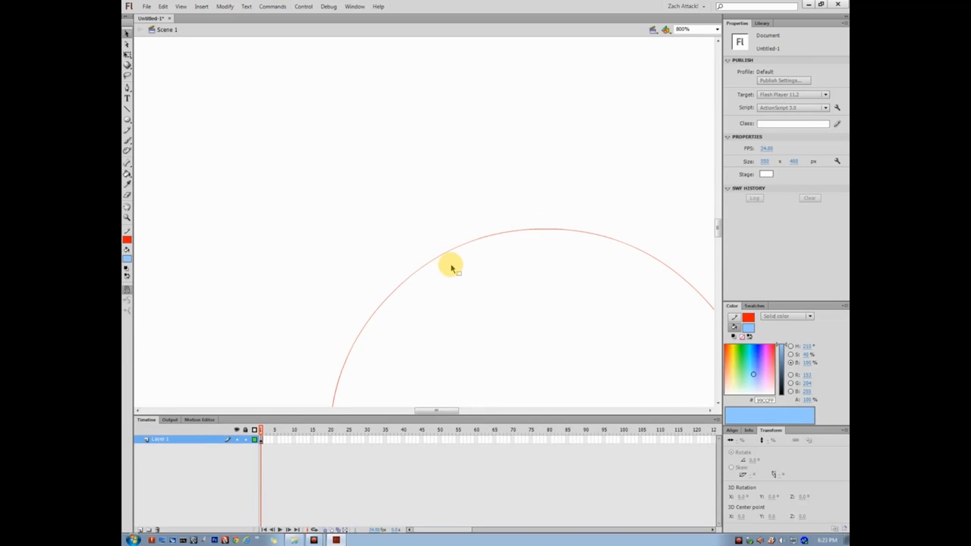
pyautogui.press('b')
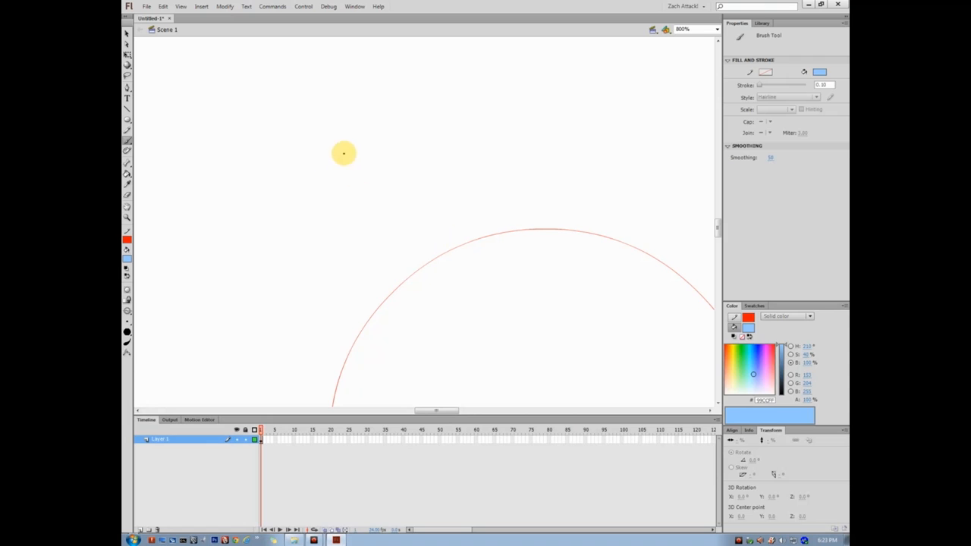
pyautogui.moveTo(350, 168); pyautogui.dragTo(404, 138)
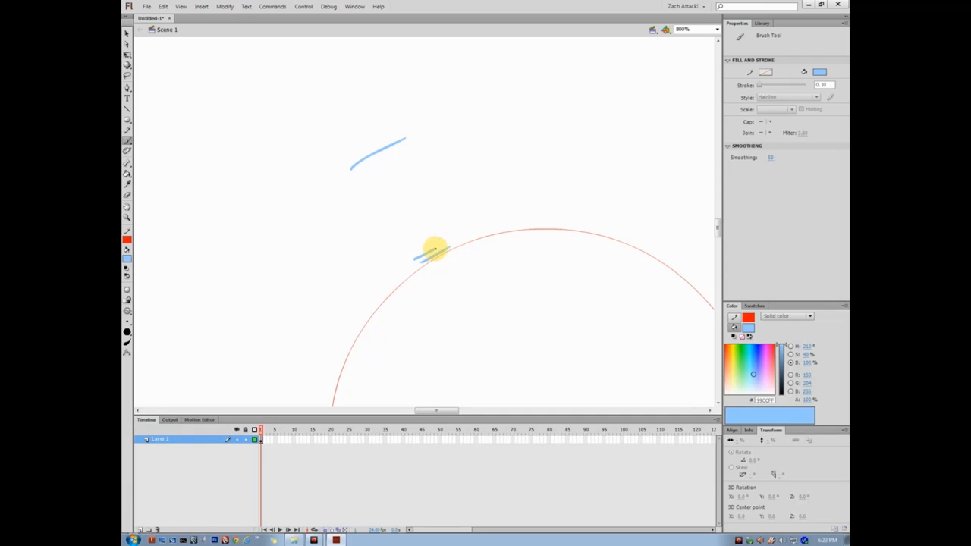
pyautogui.moveTo(402, 251); pyautogui.dragTo(452, 221)
pyautogui.moveTo(377, 229); pyautogui.dragTo(450, 189)
pyautogui.moveTo(355, 204); pyautogui.dragTo(434, 165)
pyautogui.moveTo(343, 189); pyautogui.dragTo(421, 148)
pyautogui.moveTo(351, 176); pyautogui.dragTo(408, 145)
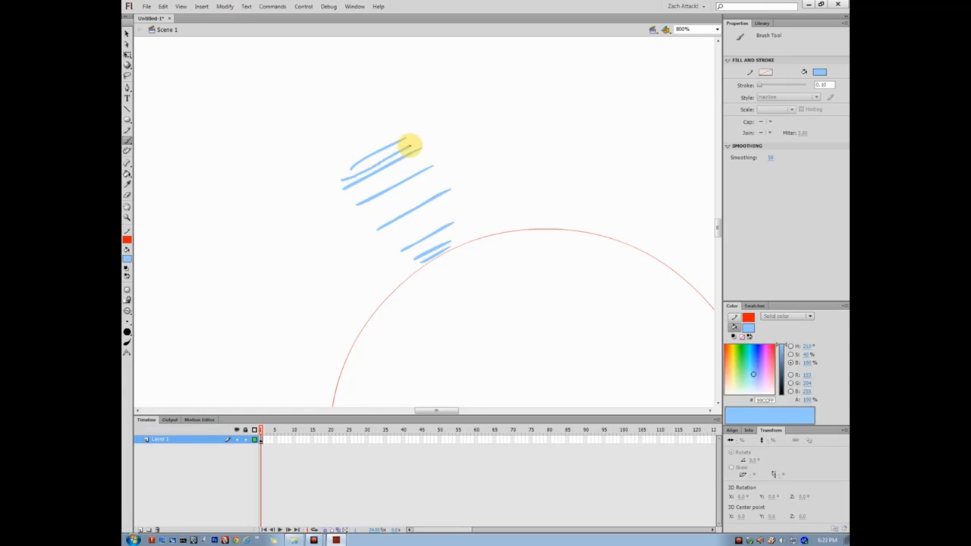
# Move the uppermost blue stroke slightly down toward its neighbour, and undo any further change to the strokes
pyautogui.press('v')
pyautogui.click(377, 155)
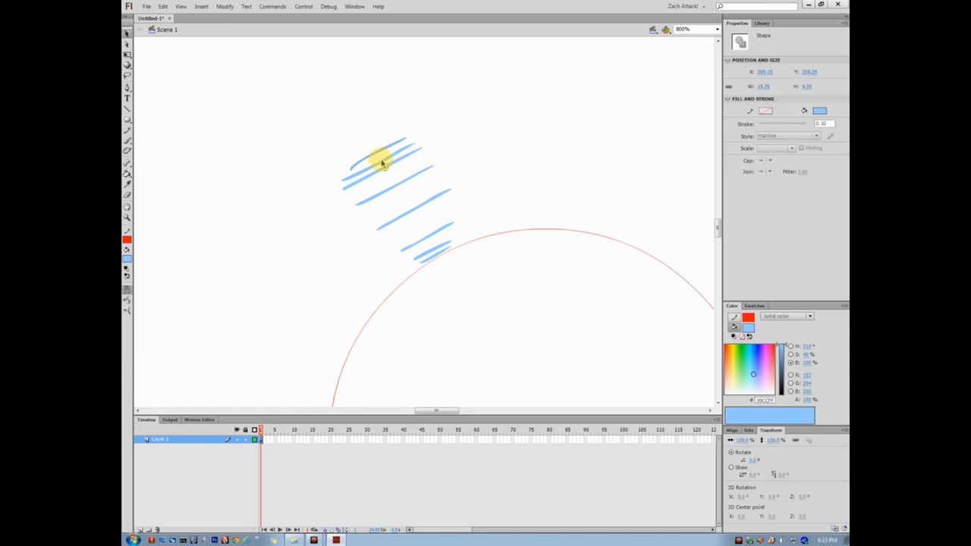
pyautogui.click(462, 142)
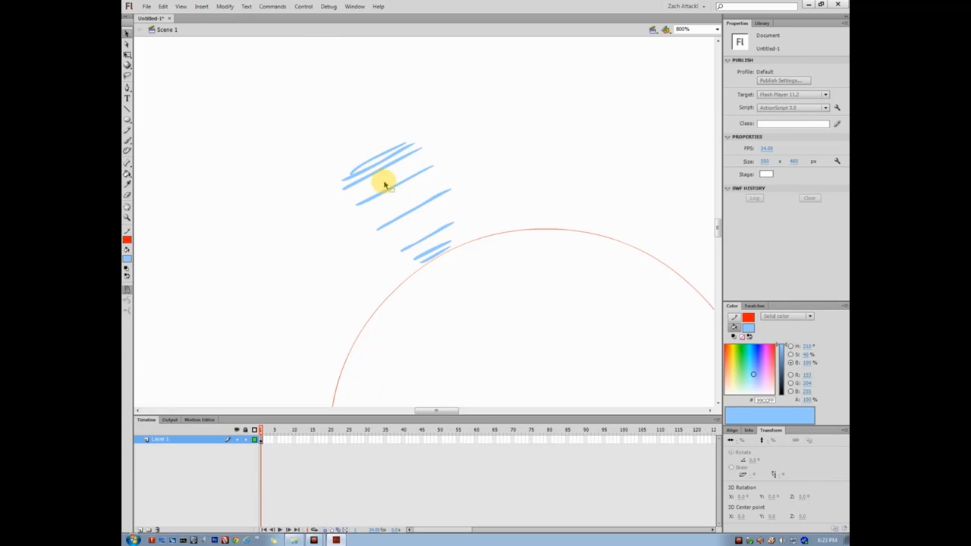
pyautogui.moveTo(410, 275)
pyautogui.mouseDown()
pyautogui.moveTo(344, 191)
pyautogui.moveTo(407, 278)
pyautogui.moveTo(360, 190)
pyautogui.mouseUp()
pyautogui.hotkey('ctrl', 'z')
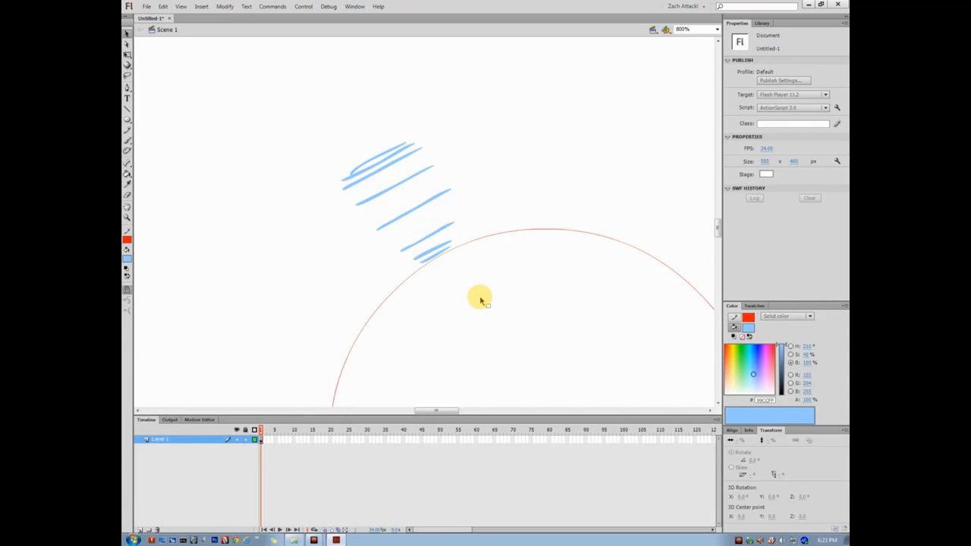
# Close the untitled practice document without saving it
pyautogui.scroll(-4, 478, 298)
pyautogui.scroll(2, 476, 300)
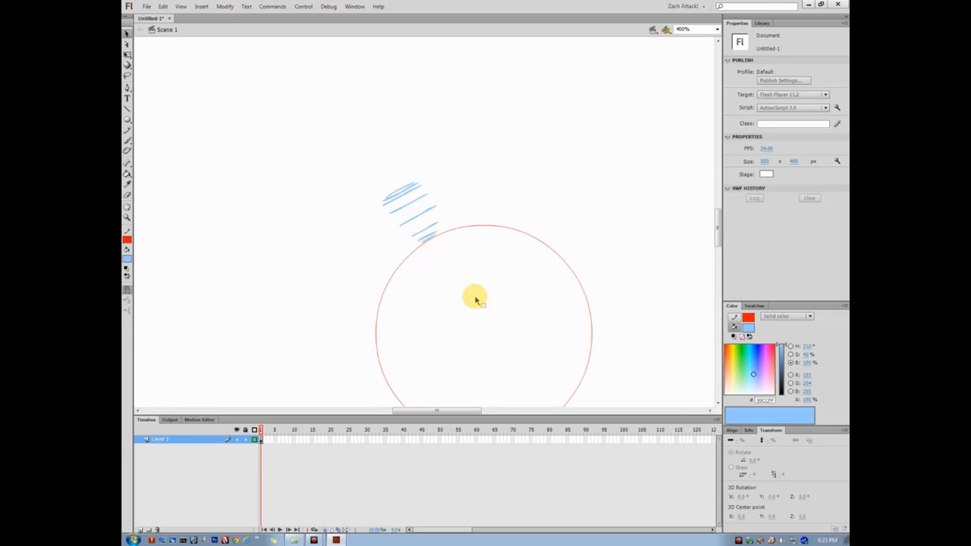
pyautogui.scroll(-1, 476, 300)
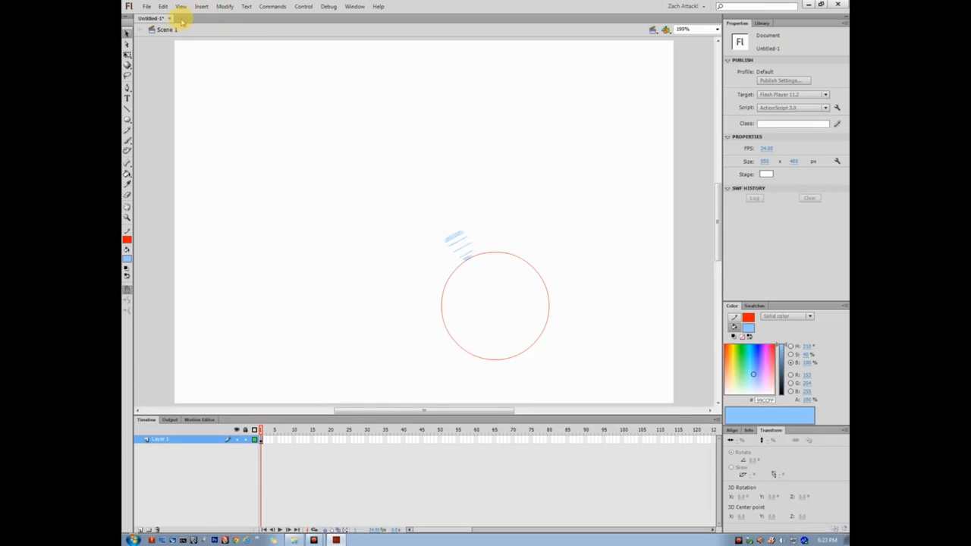
pyautogui.click(170, 18)
pyautogui.click(483, 284)
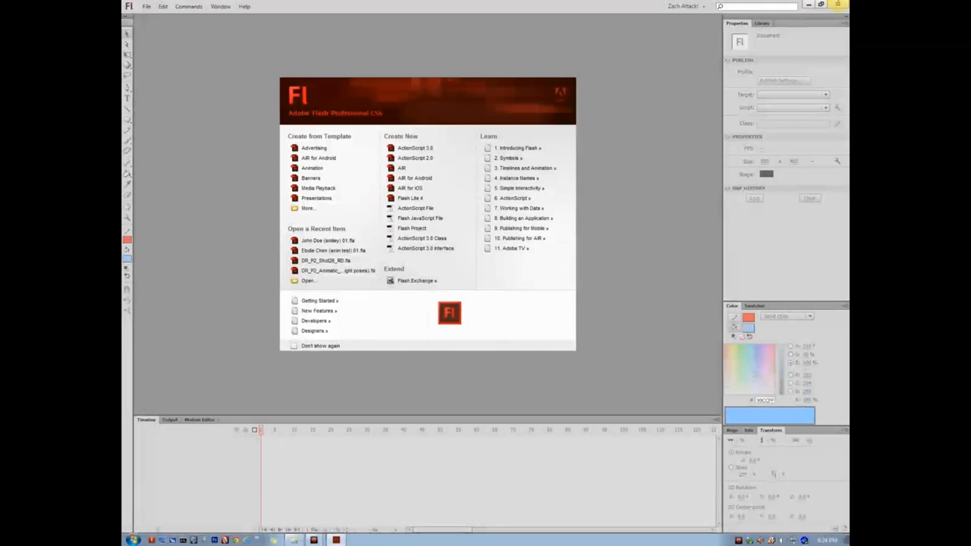
# Switch to the file browser and open the "(anim test) 01.fla" document from the Crew Animation Tests - Assets folder
pyautogui.click(808, 5)
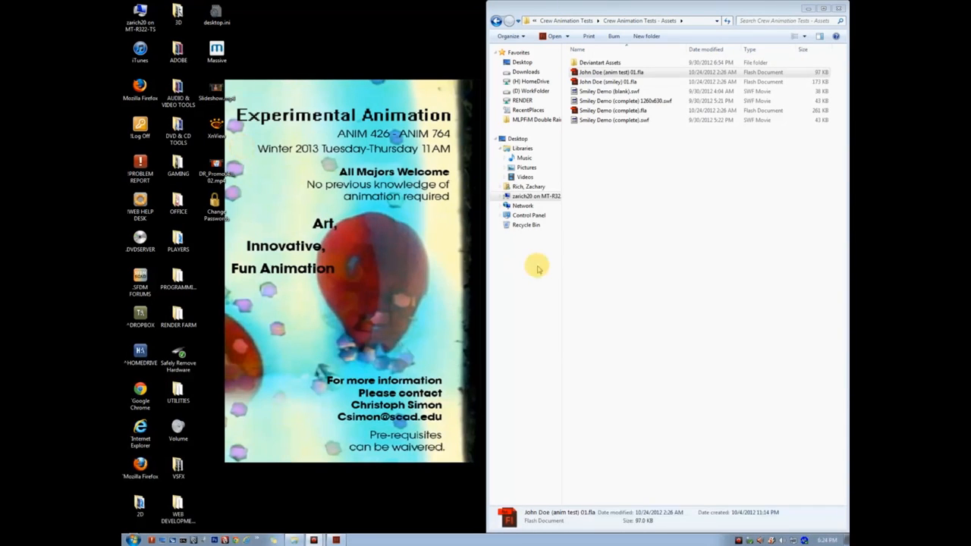
pyautogui.click(611, 179)
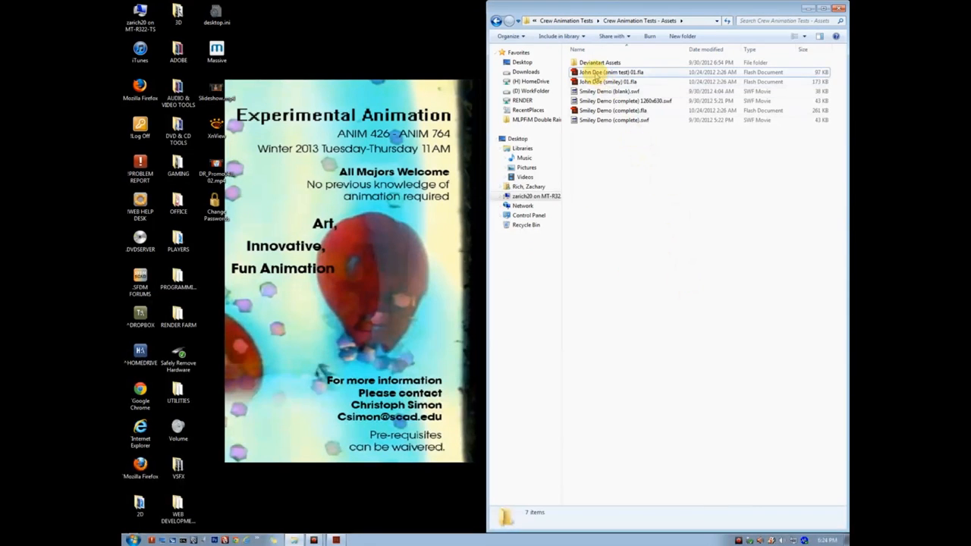
pyautogui.click(595, 74)
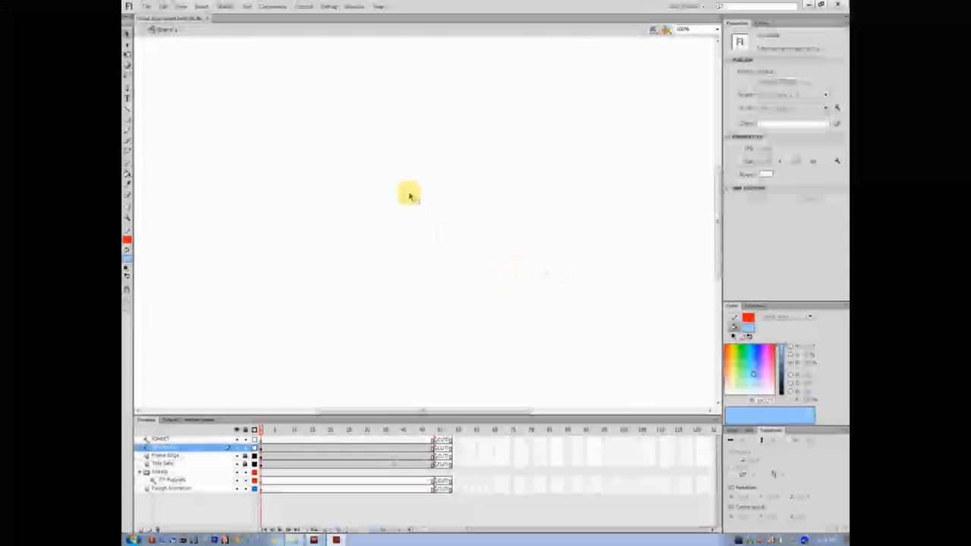
# Save the document under a new file name that replaces the placeholder name with the animator's full name before "(anim test) 01.fla"
pyautogui.hotkey('ctrl', 'shift', 's')
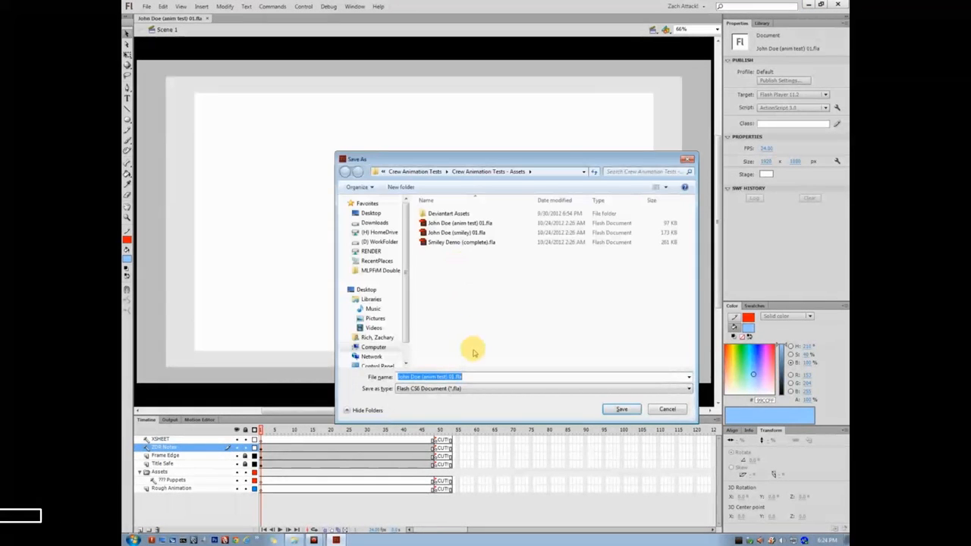
pyautogui.click(421, 377)
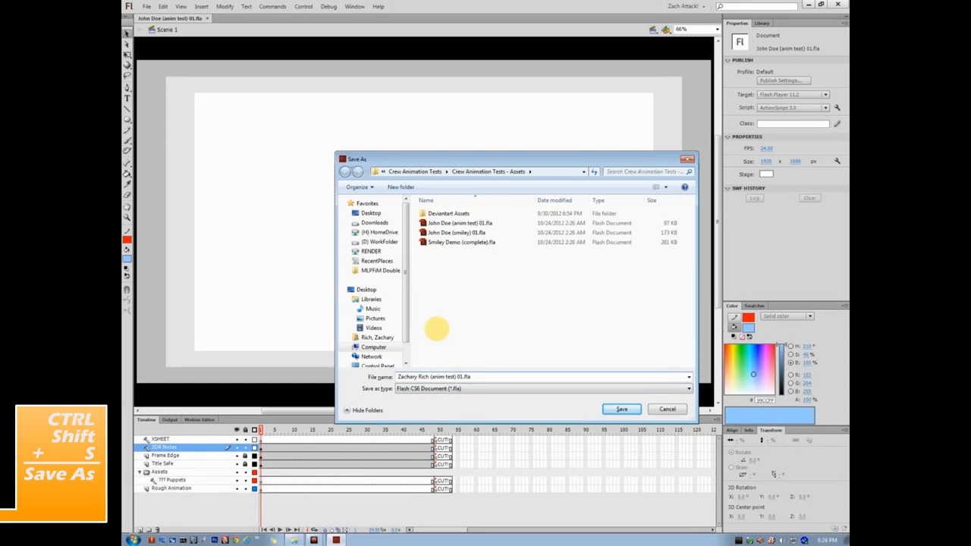
pyautogui.press('Return')
pyautogui.press('Return')
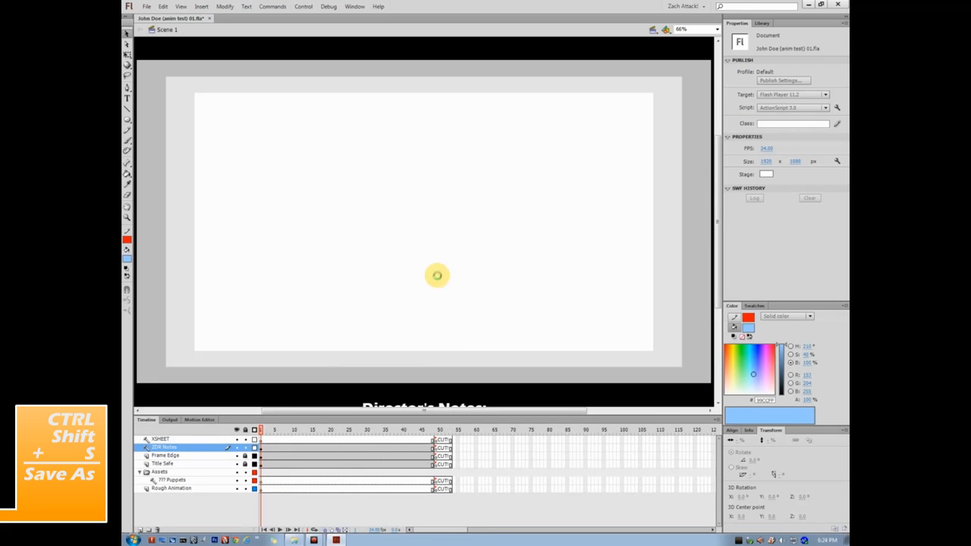
pyautogui.hotkey('ctrl', 'shift', 's')
pyautogui.click(473, 374)
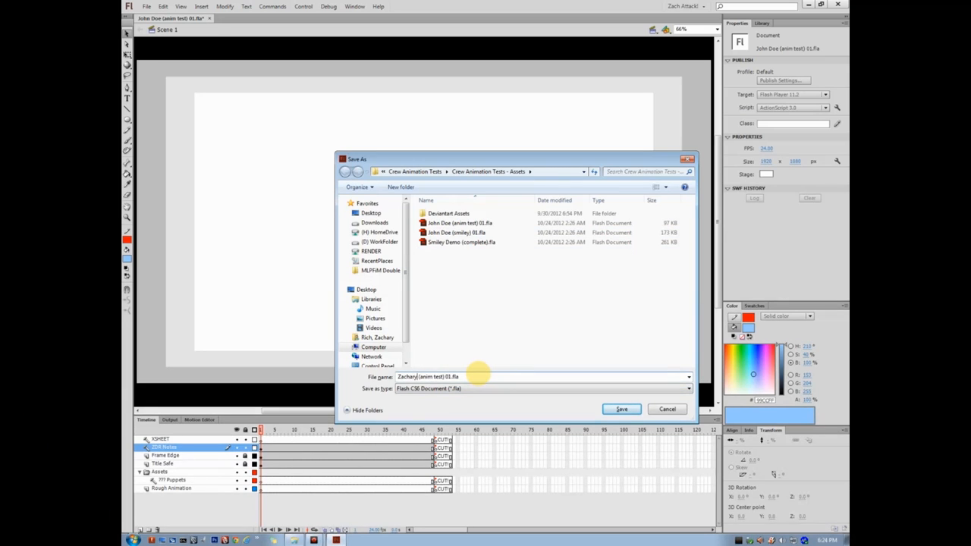
pyautogui.click(621, 409)
pyautogui.click(533, 295)
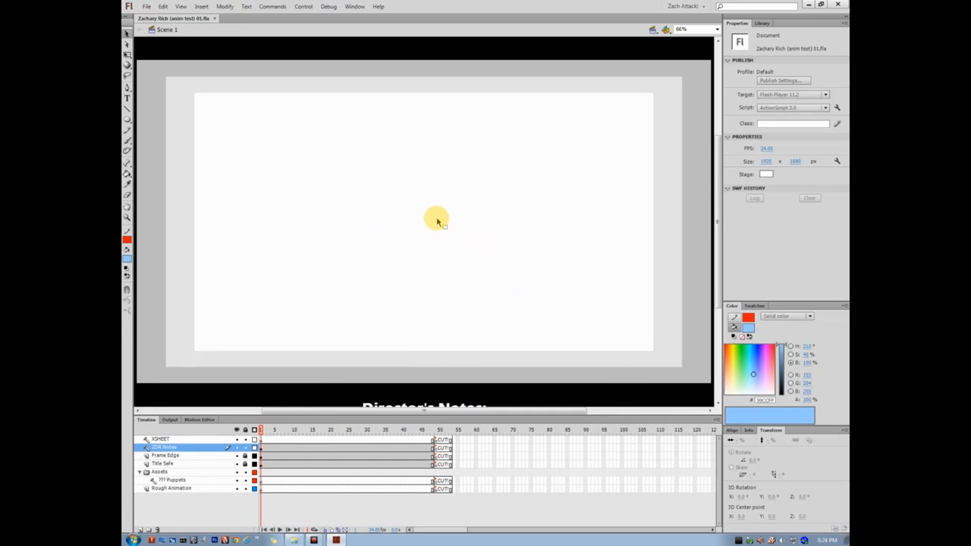
# Check the XSHEET layer's Guide setting and its frames in the timeline
pyautogui.hotkey('ctrl', '-')
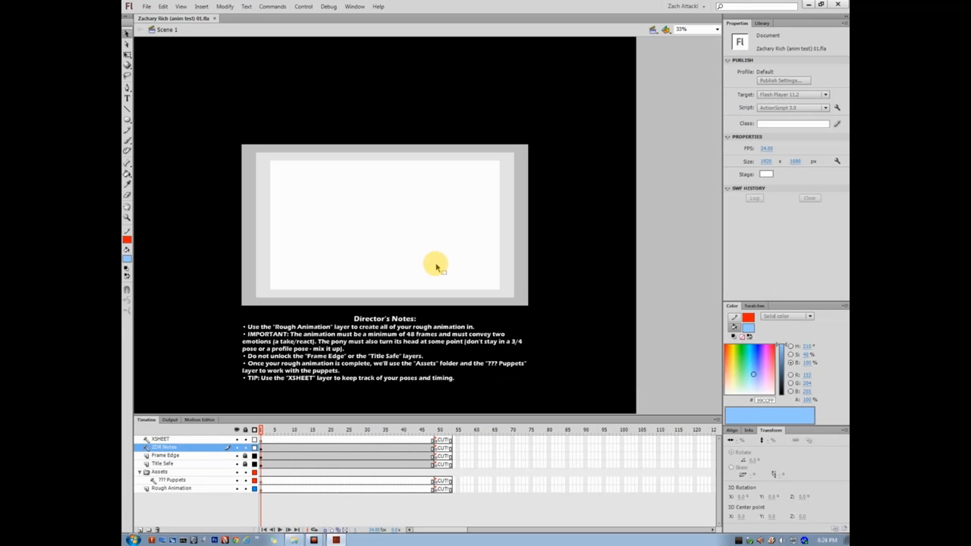
pyautogui.click(219, 440)
pyautogui.rightClick(148, 440)
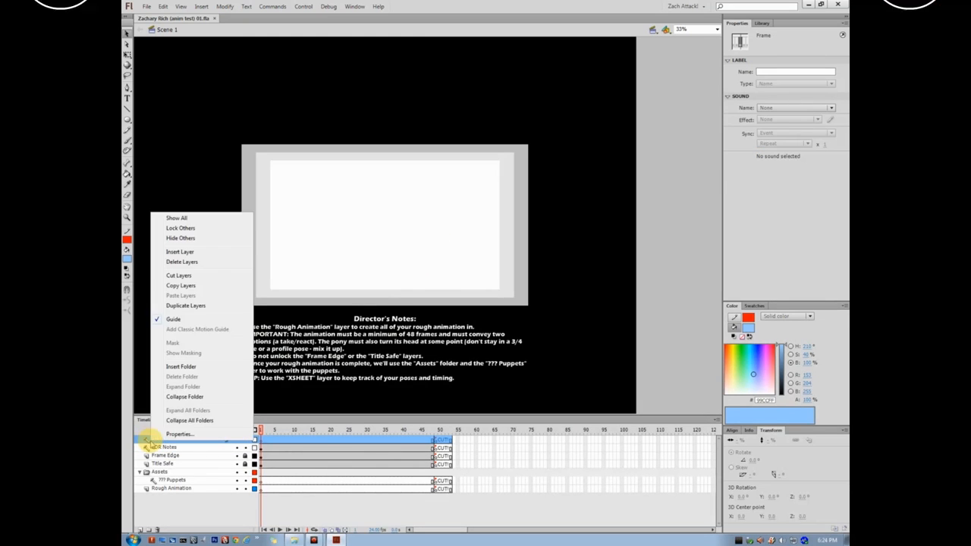
pyautogui.click(204, 447)
pyautogui.click(146, 440)
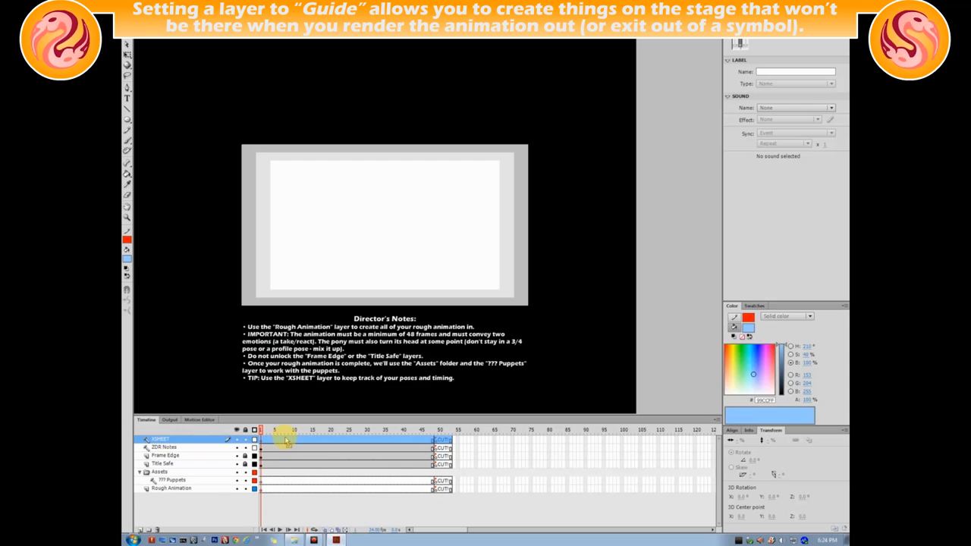
pyautogui.moveTo(258, 430)
pyautogui.mouseDown()
pyautogui.moveTo(367, 430)
pyautogui.moveTo(261, 430)
pyautogui.mouseUp()
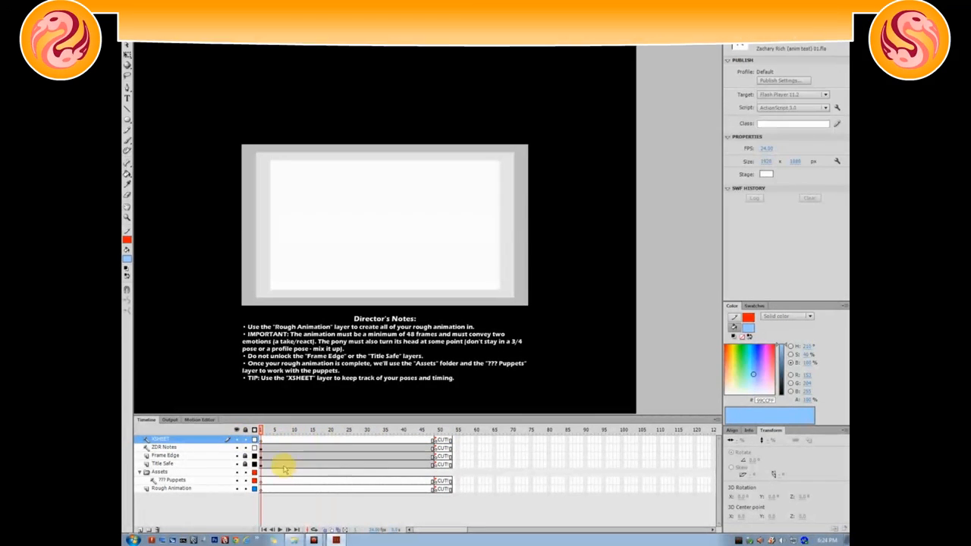
# Examine the Director's Notes text below the stage on the ZDR Notes layer
pyautogui.click(182, 448)
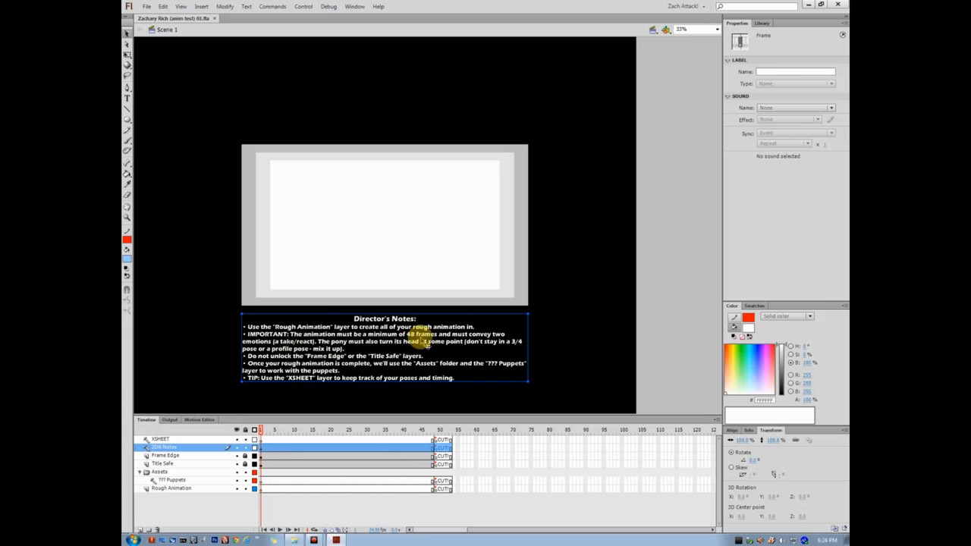
pyautogui.click(394, 345)
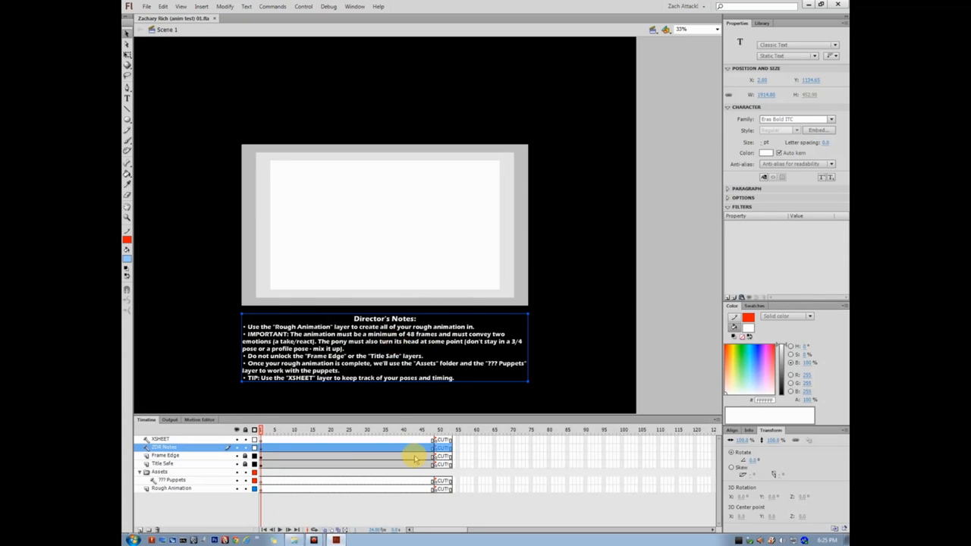
pyautogui.hotkey('ctrl', '=')
pyautogui.click(313, 144)
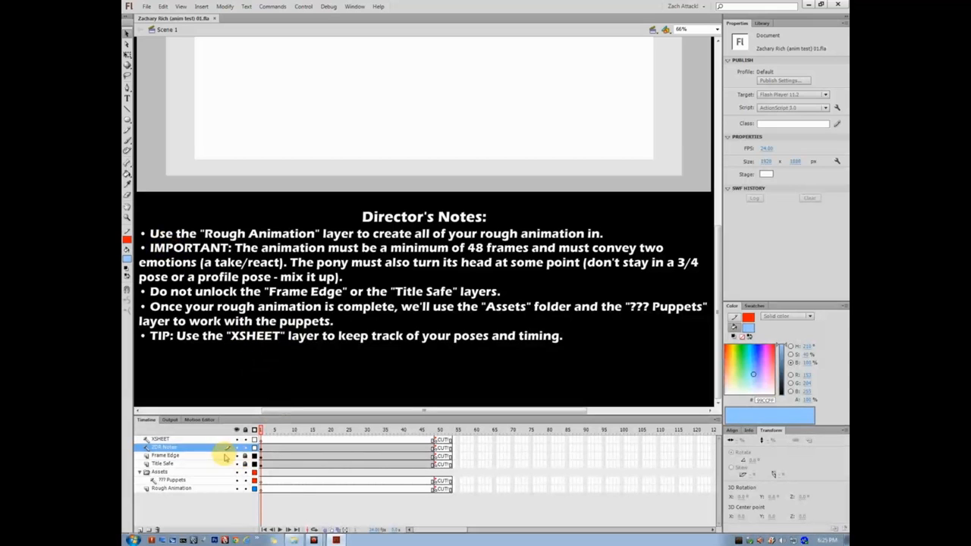
# Inspect the Frame Edge layer by unlocking it briefly and toggling its visibility, leaving it visible and locked
pyautogui.click(176, 456)
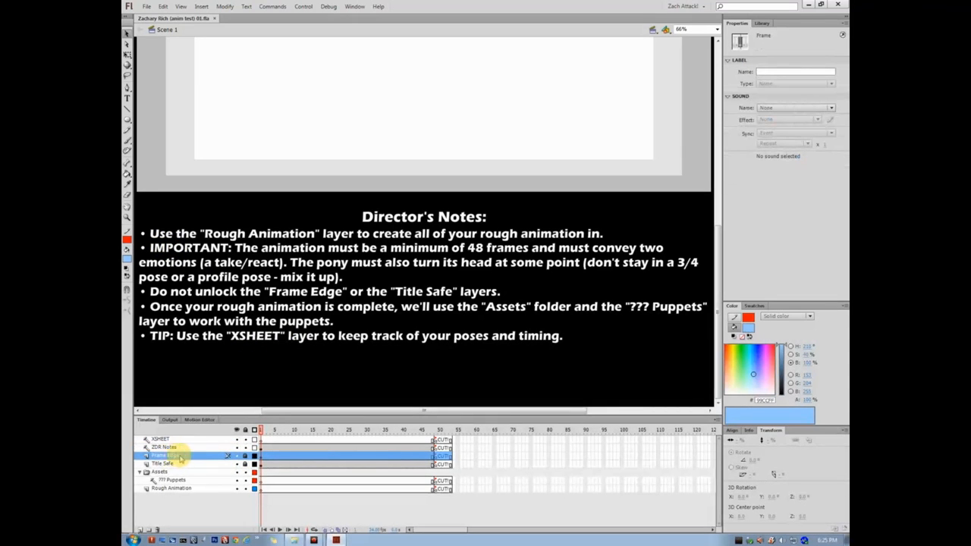
pyautogui.hotkey('ctrl', '-')
pyautogui.click(245, 456)
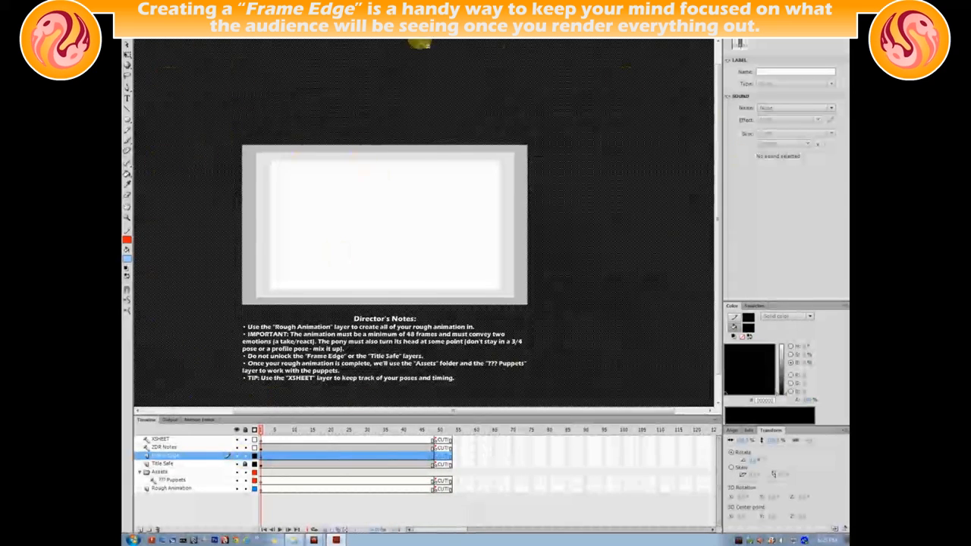
pyautogui.click(357, 216)
pyautogui.click(237, 457)
pyautogui.click(236, 456)
pyautogui.click(236, 456)
pyautogui.click(237, 456)
pyautogui.click(236, 456)
pyautogui.click(236, 456)
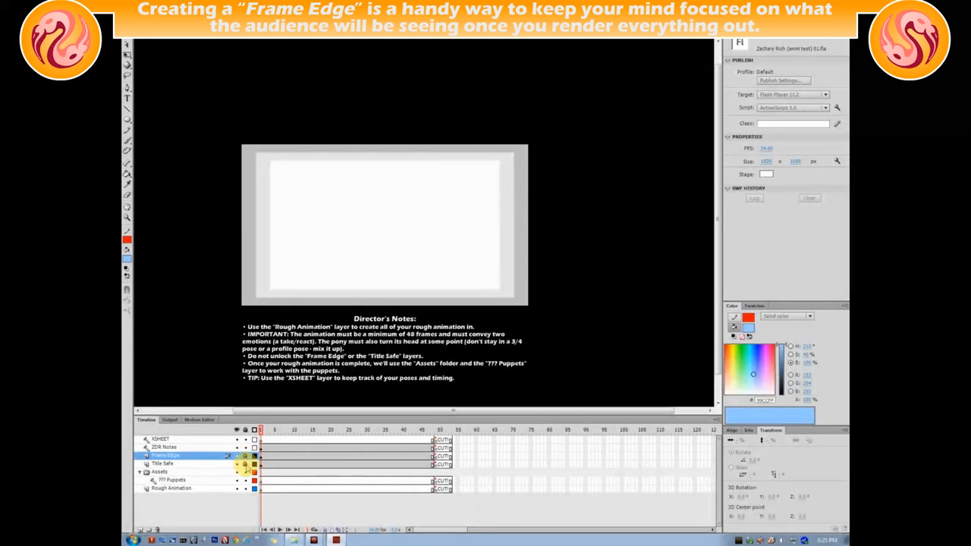
# Toggle the Title Safe layer's visibility repeatedly to inspect the borders it draws inside the frame
pyautogui.click(194, 463)
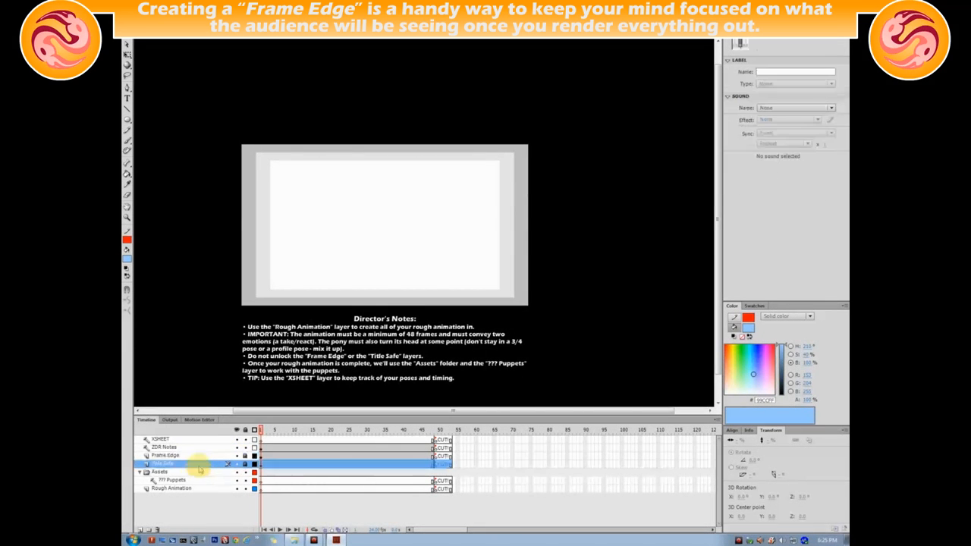
pyautogui.click(236, 464)
pyautogui.click(236, 463)
pyautogui.click(236, 463)
pyautogui.click(236, 463)
pyautogui.click(237, 463)
pyautogui.click(236, 463)
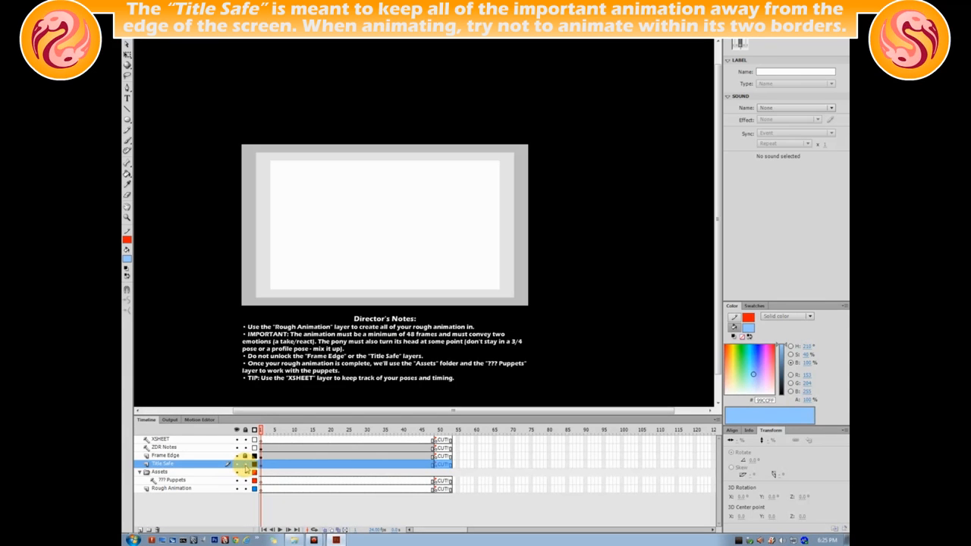
pyautogui.click(236, 463)
pyautogui.click(237, 463)
# Try moving the unlocked Title Safe border inward from the frame's left side, and undo the move
pyautogui.click(265, 204)
pyautogui.moveTo(265, 204); pyautogui.dragTo(305, 209)
pyautogui.hotkey('ctrl', 'z')
pyautogui.hotkey('ctrl', 'z')
pyautogui.click(315, 223)
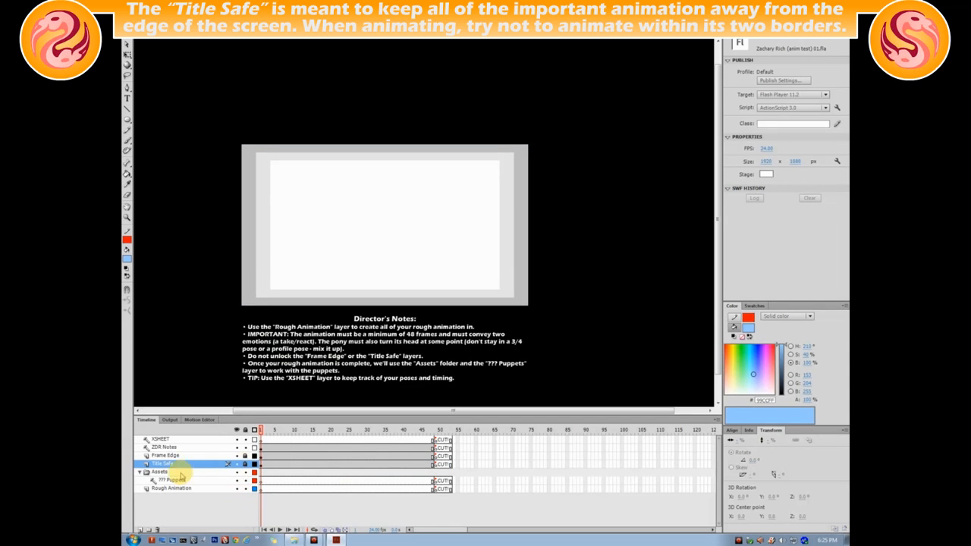
# Select the Assets folder and its ??? Puppets layer to review where the puppets belong
pyautogui.click(157, 472)
pyautogui.click(164, 481)
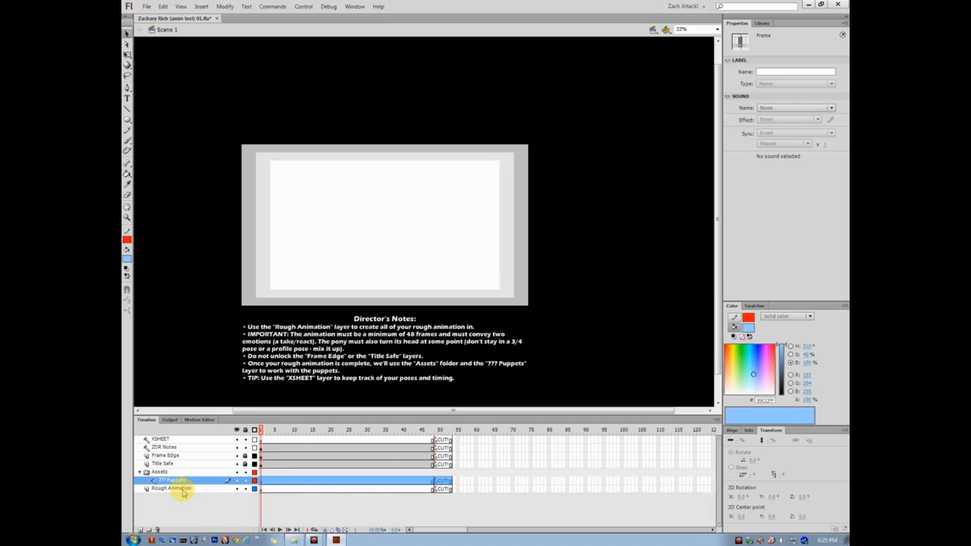
# Select each layer in turn from XSHEET down to Rough Animation to review the file's layer stack
pyautogui.click(182, 491)
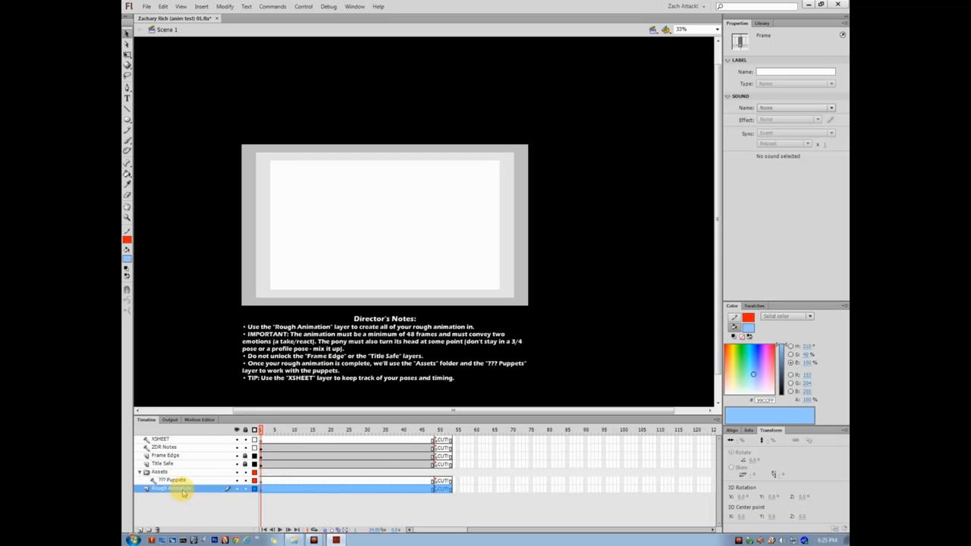
pyautogui.click(183, 440)
pyautogui.click(183, 447)
pyautogui.click(183, 456)
pyautogui.click(186, 465)
pyautogui.click(184, 473)
pyautogui.click(185, 480)
pyautogui.click(184, 490)
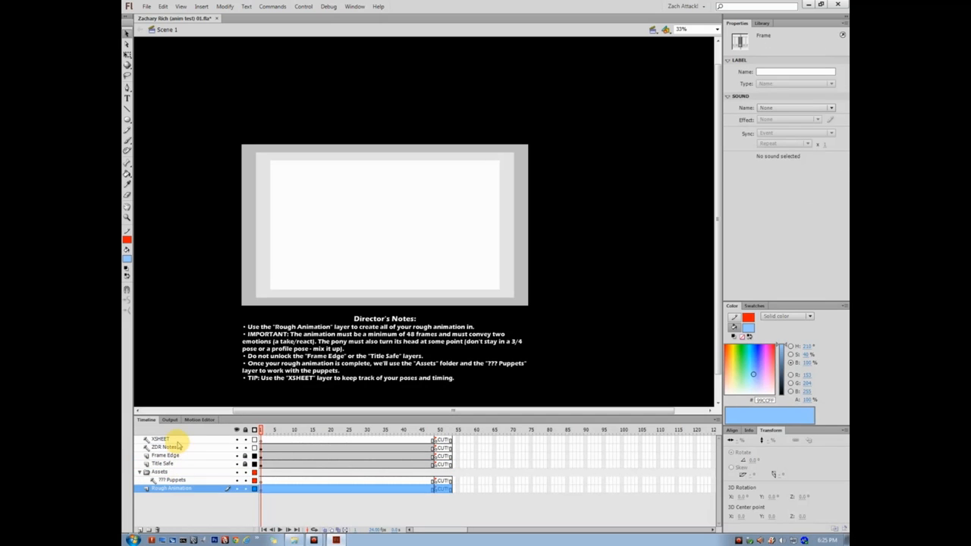
# Select the Director's Notes text below the frame and examine its instructions up close
pyautogui.click(179, 440)
pyautogui.click(359, 336)
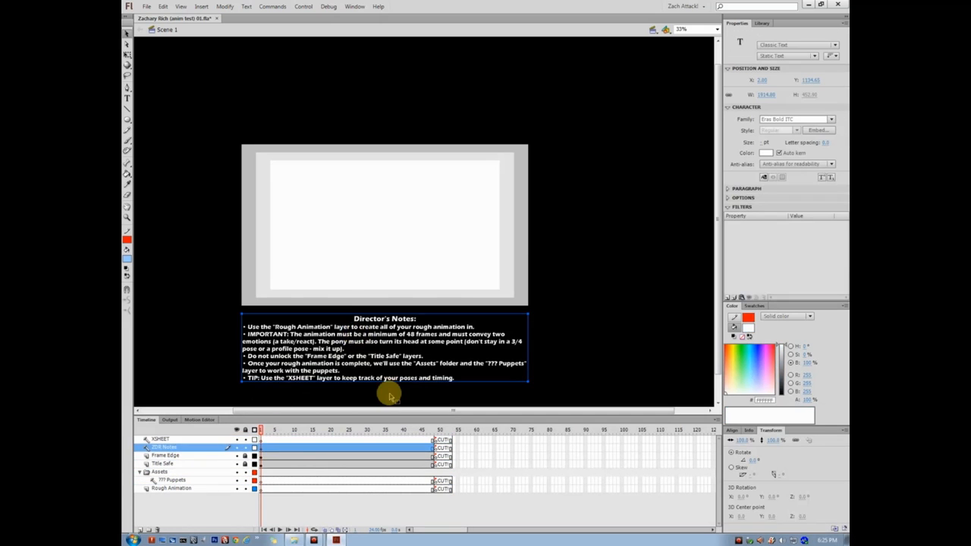
pyautogui.hotkey('ctrl', '=')
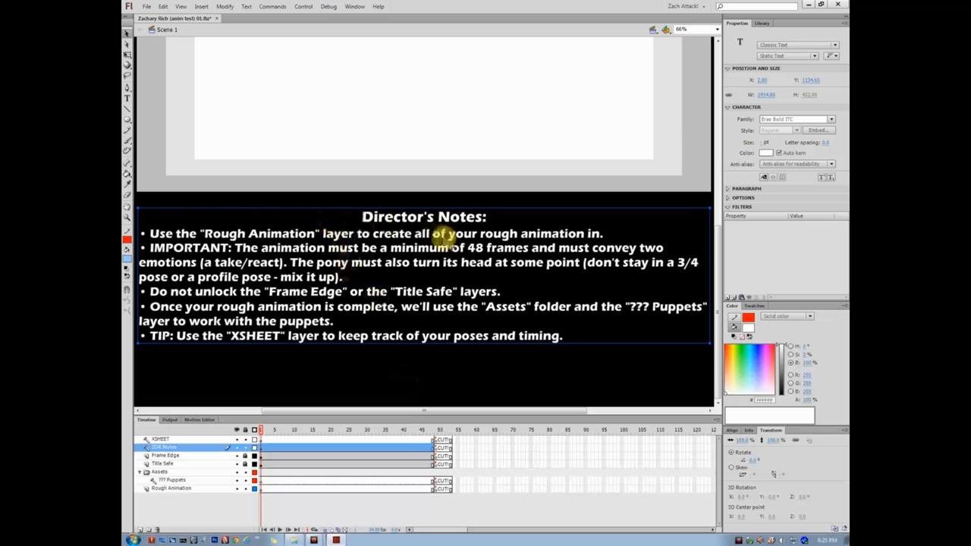
pyautogui.click(393, 137)
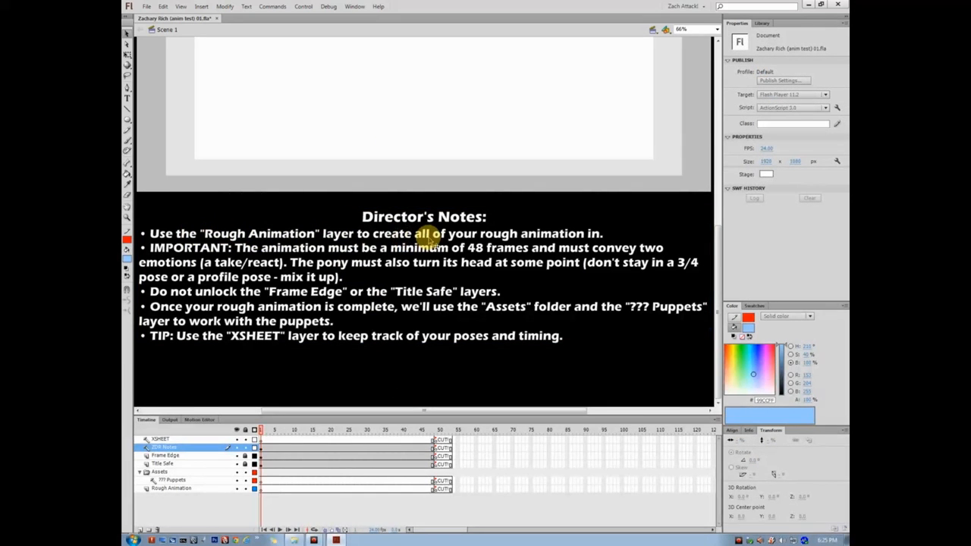
# Select the Rough Animation layer and go from frame 1 to frame 48 to review the minimum animation length
pyautogui.click(185, 490)
pyautogui.click(262, 489)
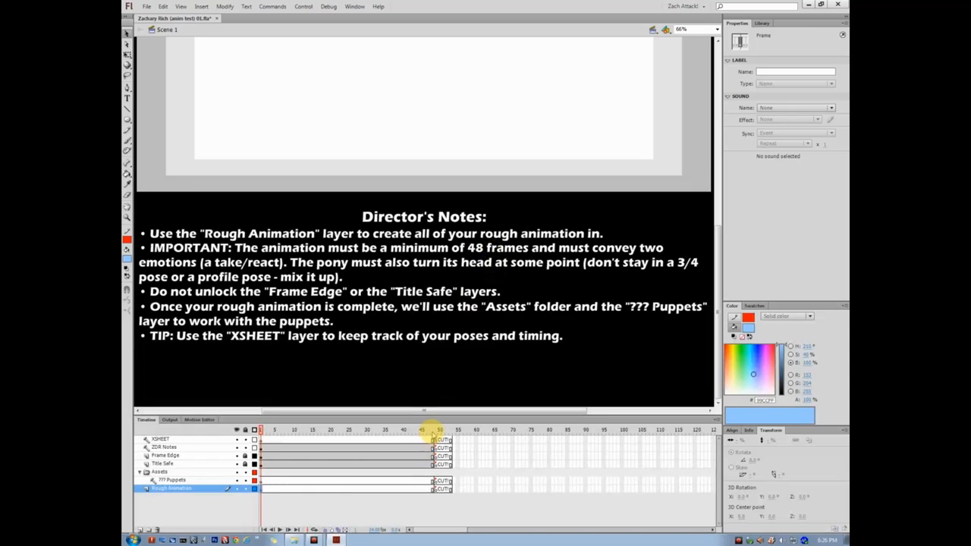
pyautogui.click(431, 430)
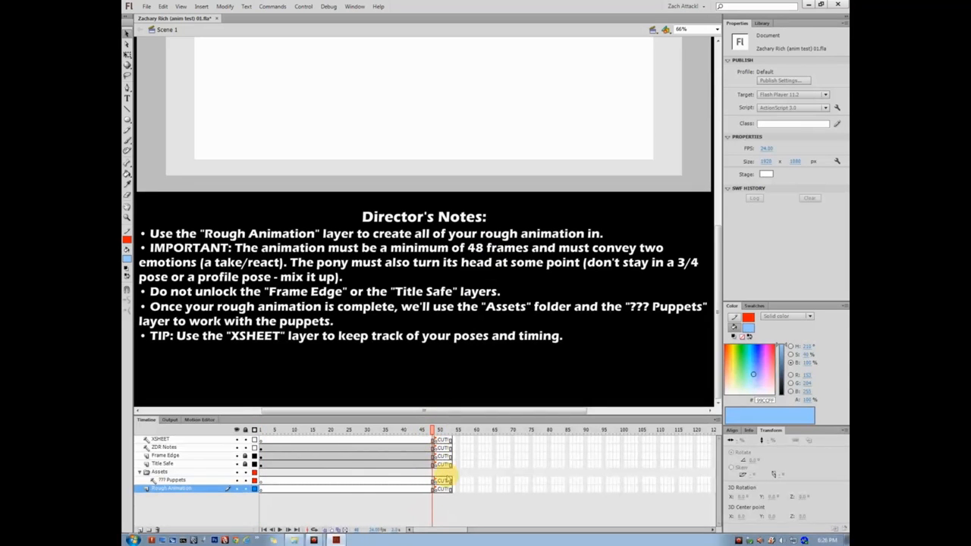
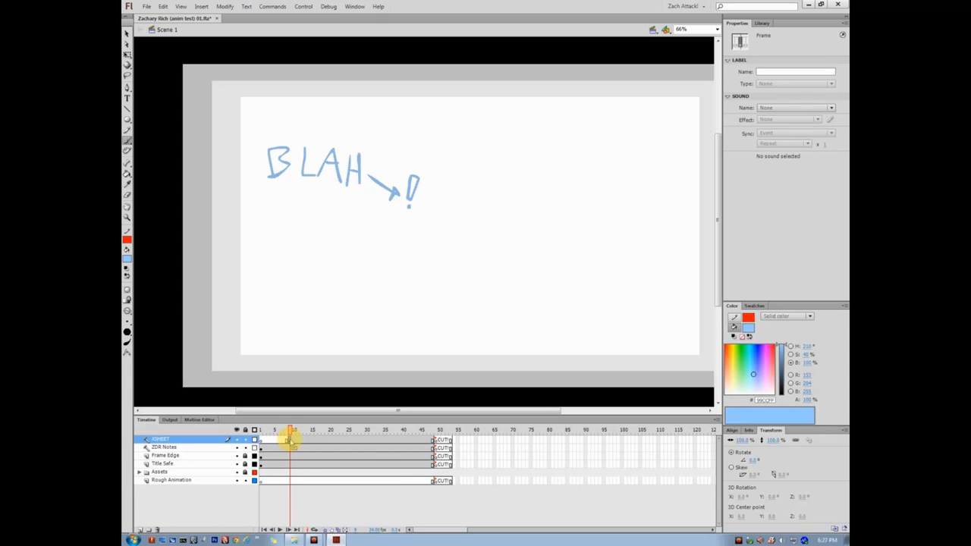
# Label the XSHEET layer's keyframe at frame 9 as BLAH!
pyautogui.click(341, 281)
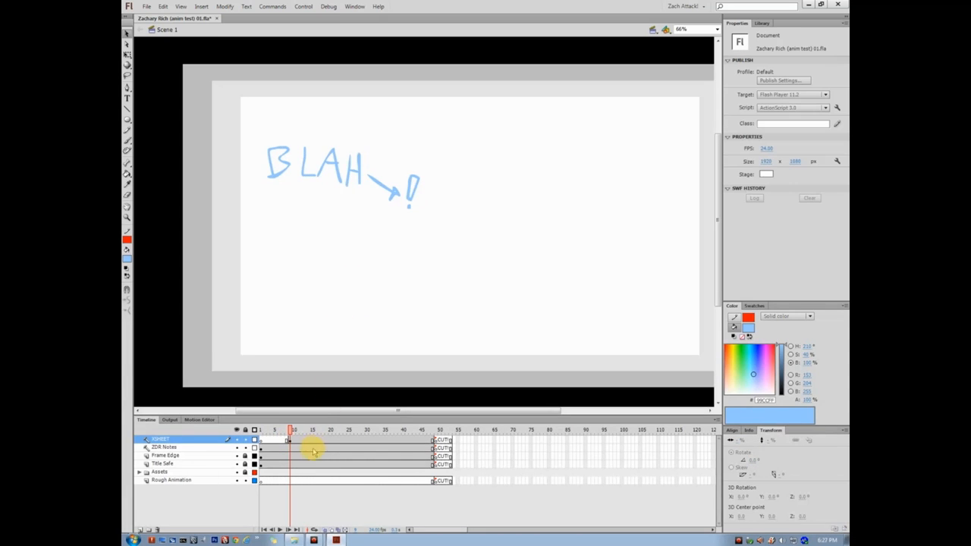
pyautogui.click(289, 439)
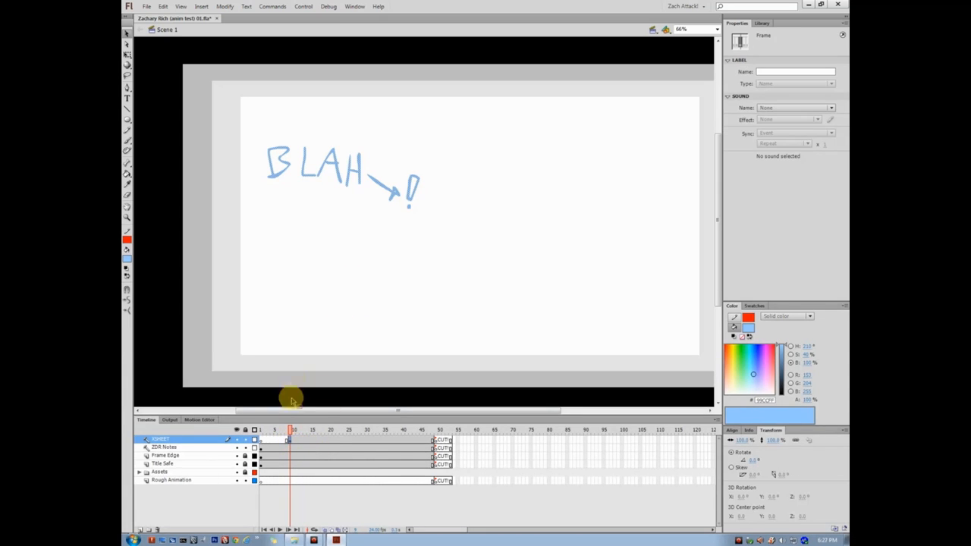
pyautogui.click(299, 336)
pyautogui.click(289, 439)
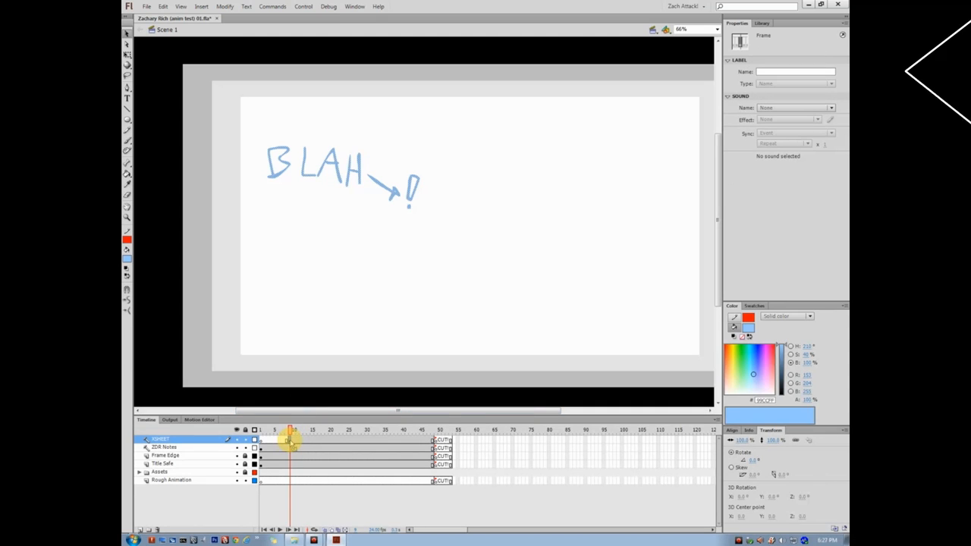
pyautogui.click(772, 71)
pyautogui.write('B')
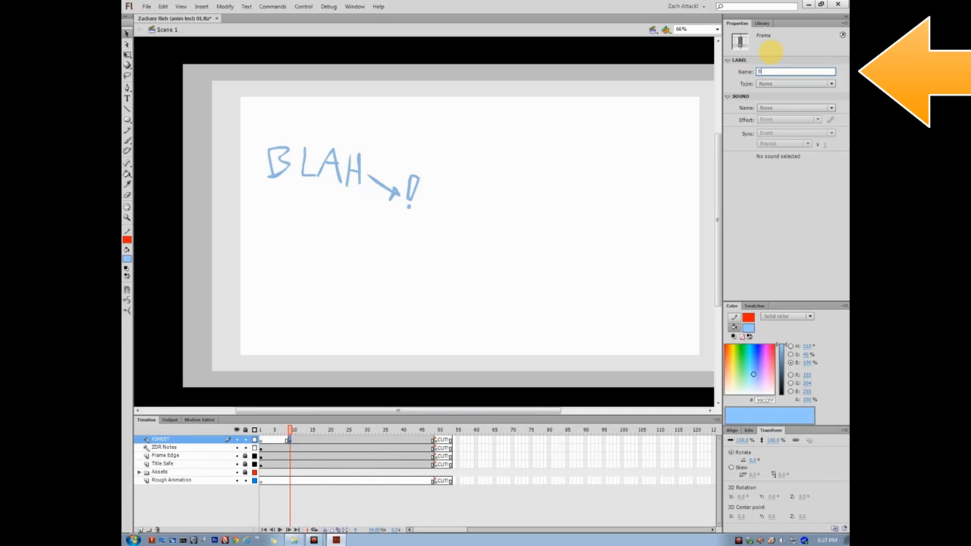
pyautogui.write('LAH!')
pyautogui.press('Return')
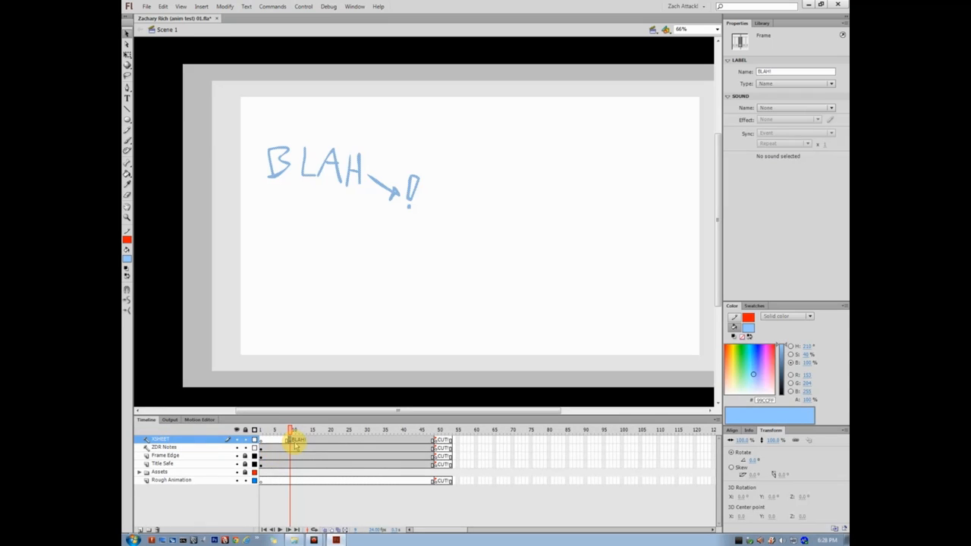
# Remove the labelled keyframe at frame 9 on the XSHEET layer and return to frame 1
pyautogui.hotkey('shift', 'F6')
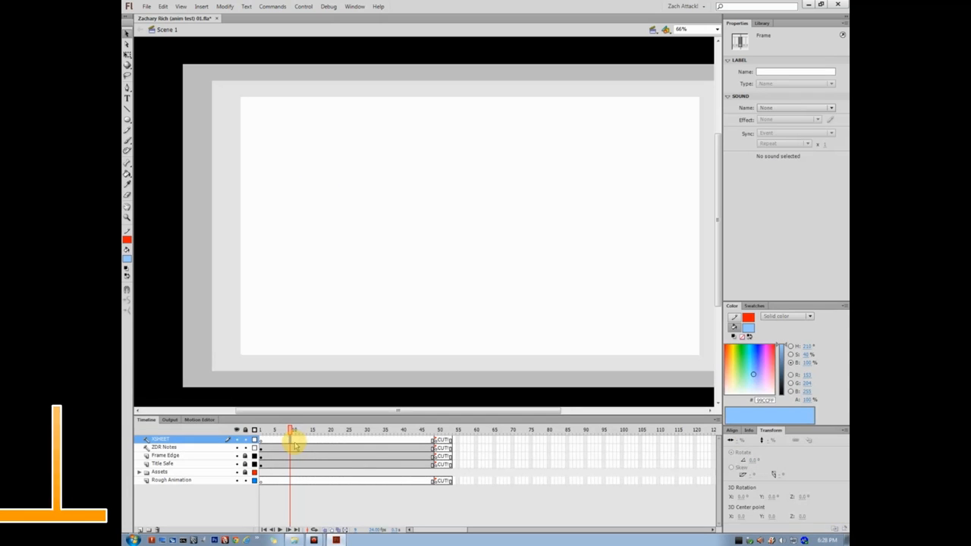
pyautogui.moveTo(291, 430); pyautogui.dragTo(226, 423)
pyautogui.press('space')
pyautogui.moveTo(488, 239); pyautogui.dragTo(441, 238)
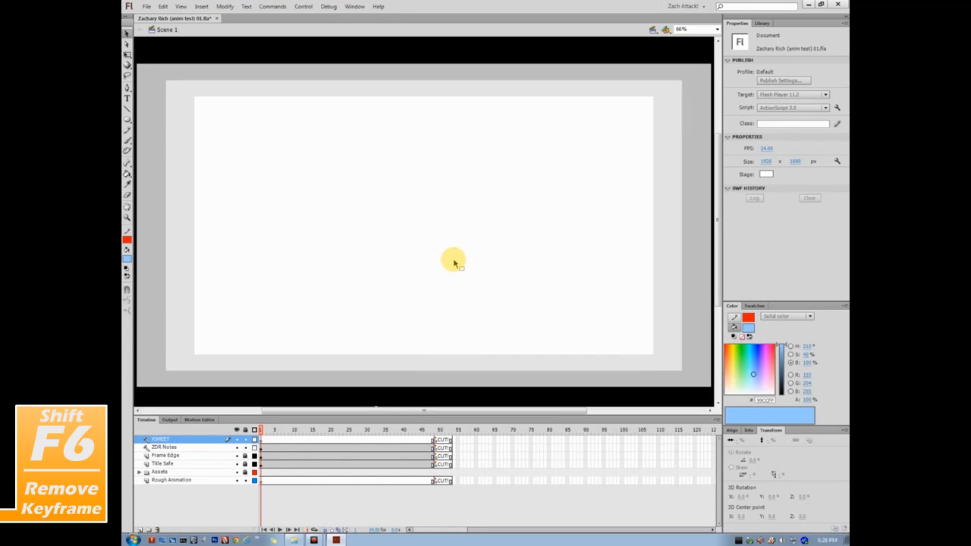
# Set the Brush fill to blue 0099FF and sketch a simple standing pony facing left in the middle of the frame
pyautogui.press('b')
pyautogui.click(747, 328)
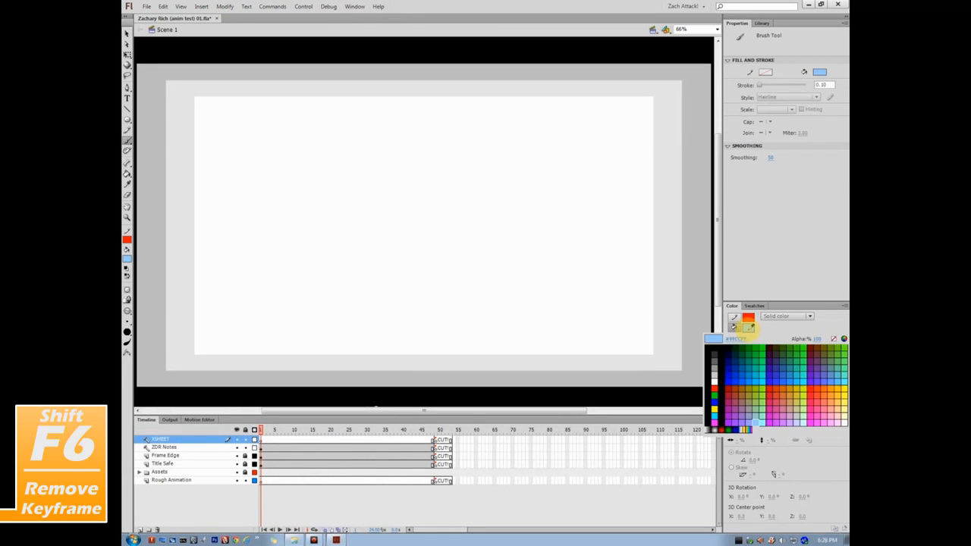
pyautogui.click(748, 386)
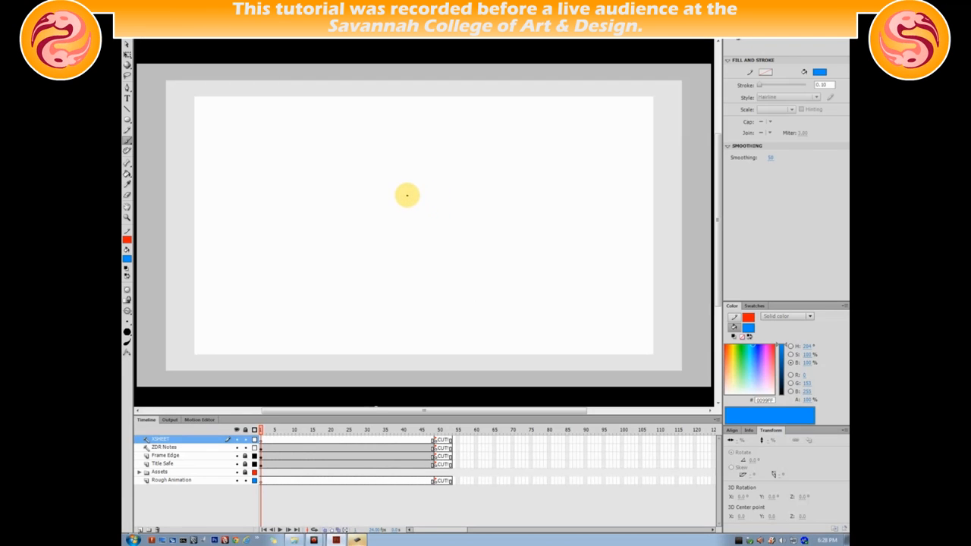
pyautogui.moveTo(401, 200)
pyautogui.mouseDown()
pyautogui.moveTo(427, 215)
pyautogui.moveTo(390, 210)
pyautogui.moveTo(441, 278)
pyautogui.moveTo(409, 308)
pyautogui.mouseUp()
pyautogui.moveTo(410, 275)
pyautogui.mouseDown()
pyautogui.moveTo(402, 305)
pyautogui.moveTo(440, 311)
pyautogui.moveTo(427, 297)
pyautogui.mouseUp()
pyautogui.moveTo(433, 246)
pyautogui.mouseDown()
pyautogui.moveTo(447, 234)
pyautogui.moveTo(474, 277)
pyautogui.mouseUp()
pyautogui.moveTo(385, 215); pyautogui.dragTo(388, 230)
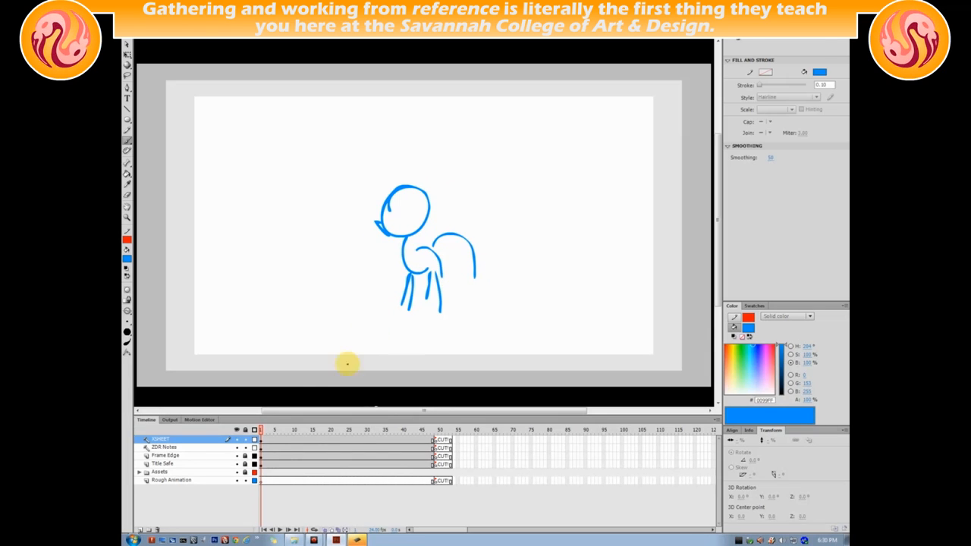
# Move the pony sketch from XSHEET to frame 1 of Rough Animation in place, and lock the XSHEET and ZDR Notes layers
pyautogui.click(267, 439)
pyautogui.hotkey('ctrl', 'x')
pyautogui.click(263, 481)
pyautogui.hotkey('ctrl', 'shift', 'v')
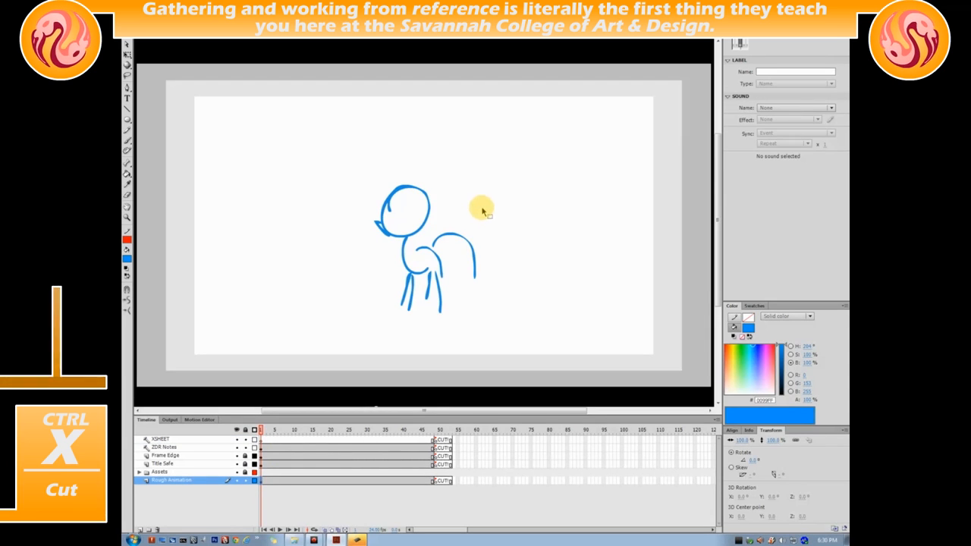
pyautogui.click(491, 227)
pyautogui.click(245, 439)
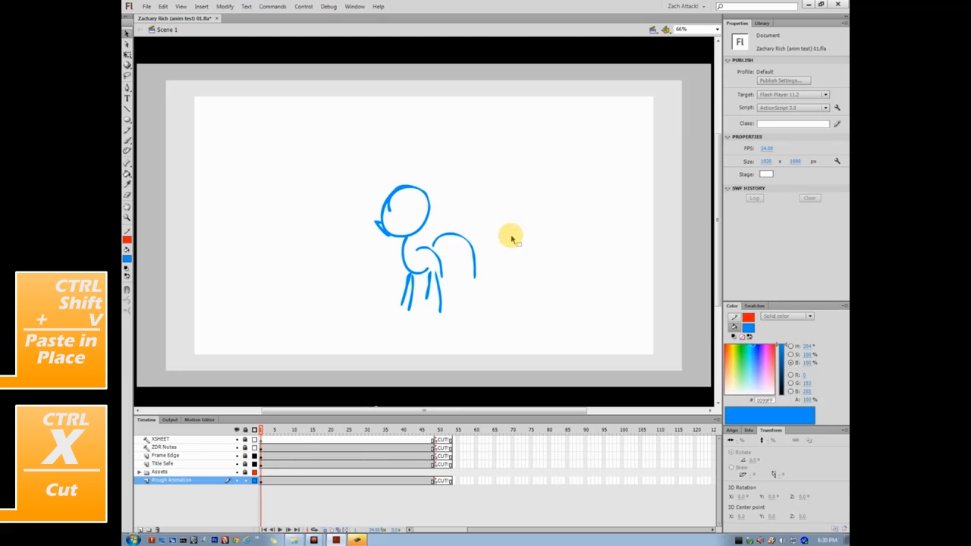
# Insert a blank keyframe at frame 14 of the Rough Animation layer, with onion skinning on for brush drawing
pyautogui.press('b')
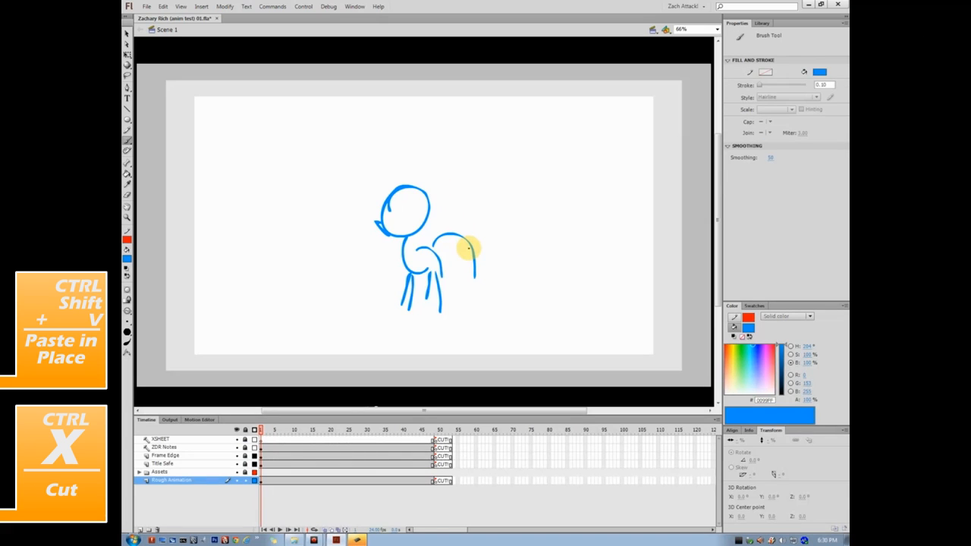
pyautogui.moveTo(487, 270)
pyautogui.mouseDown()
pyautogui.moveTo(492, 259)
pyautogui.moveTo(494, 269)
pyautogui.mouseUp()
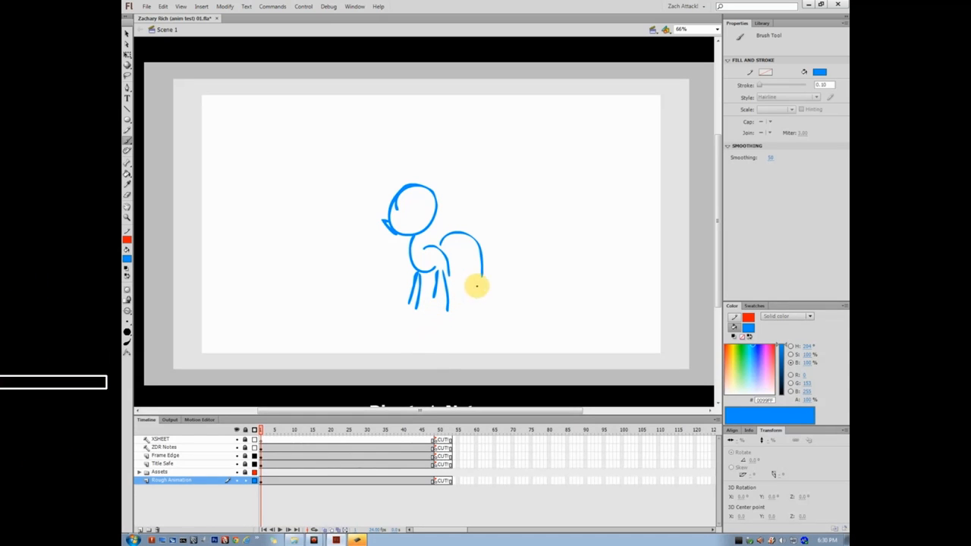
pyautogui.moveTo(496, 297); pyautogui.dragTo(508, 286)
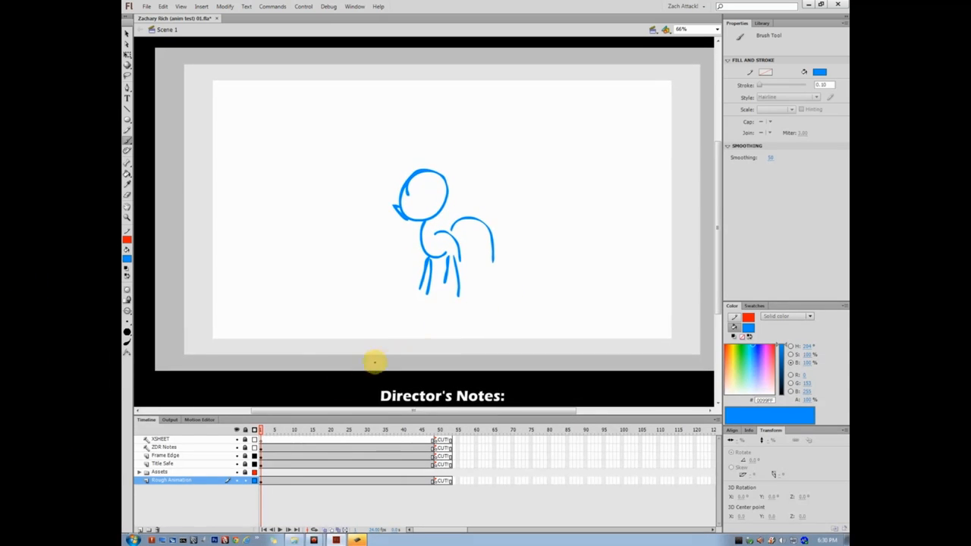
pyautogui.click(312, 481)
pyautogui.click(308, 481)
pyautogui.press('F7')
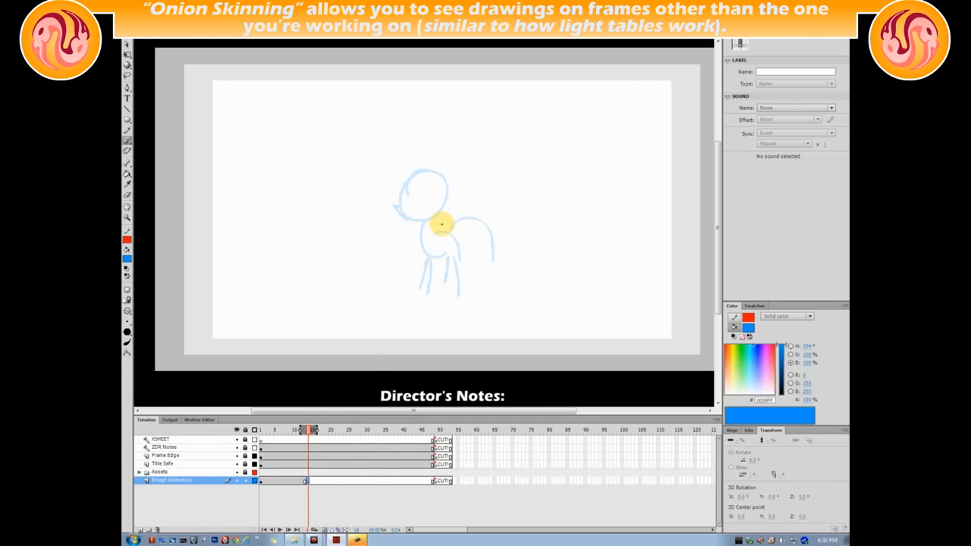
# Brush the second pose's head, neck, body and tail at frame 14, shifting the head back from the onion-skinned pony
pyautogui.moveTo(451, 258); pyautogui.dragTo(450, 265)
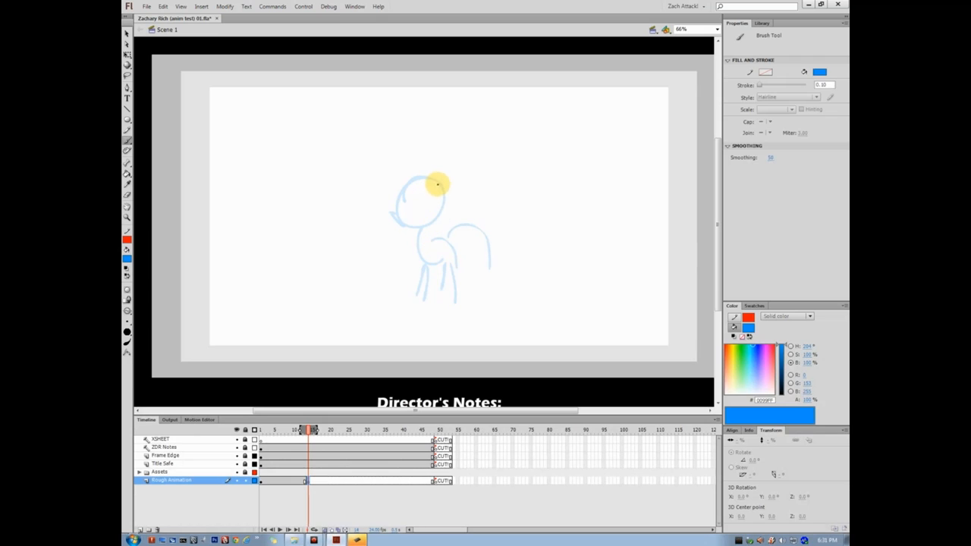
pyautogui.moveTo(439, 180)
pyautogui.mouseDown()
pyautogui.moveTo(413, 199)
pyautogui.moveTo(433, 222)
pyautogui.moveTo(438, 179)
pyautogui.moveTo(419, 227)
pyautogui.moveTo(437, 180)
pyautogui.moveTo(439, 218)
pyautogui.mouseUp()
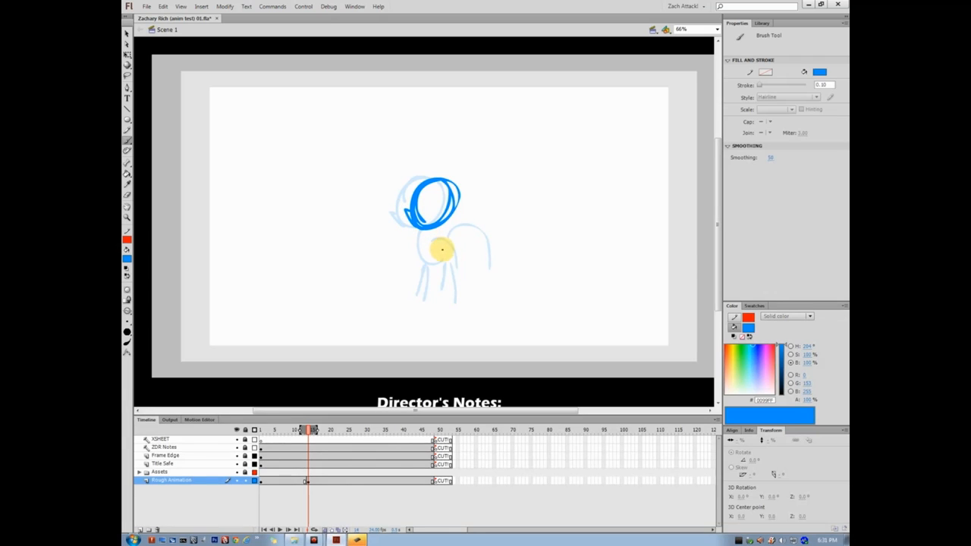
pyautogui.moveTo(379, 217)
pyautogui.mouseDown()
pyautogui.moveTo(390, 206)
pyautogui.moveTo(420, 241)
pyautogui.moveTo(446, 222)
pyautogui.mouseUp()
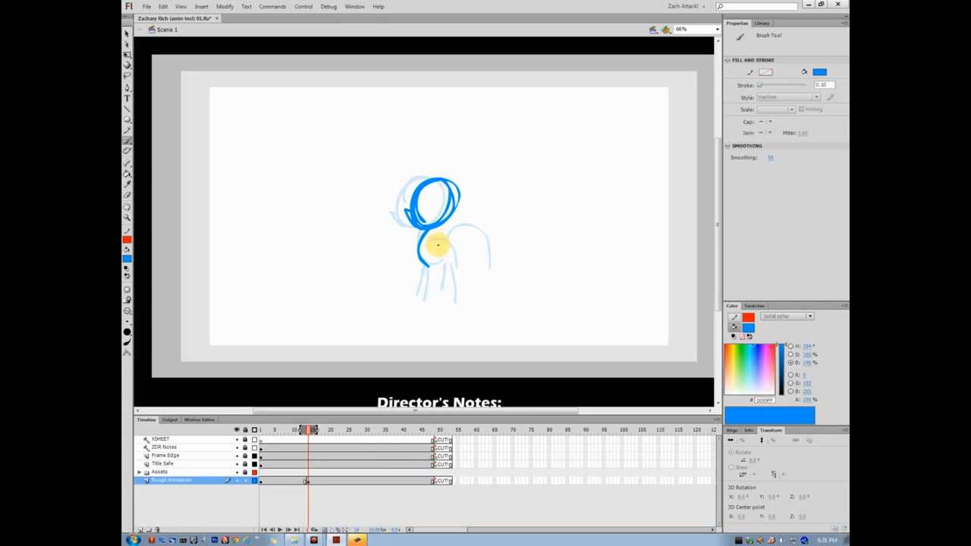
pyautogui.moveTo(437, 244)
pyautogui.mouseDown()
pyautogui.moveTo(455, 268)
pyautogui.moveTo(443, 244)
pyautogui.moveTo(456, 270)
pyautogui.moveTo(455, 242)
pyautogui.moveTo(488, 235)
pyautogui.moveTo(493, 277)
pyautogui.mouseUp()
pyautogui.hotkey('ctrl', 'z')
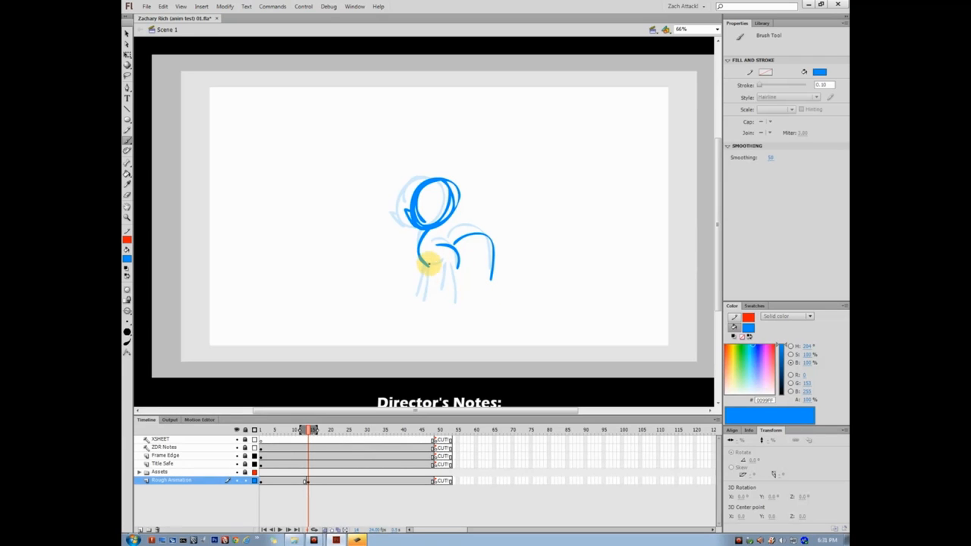
# Draw the second pose's legs with one front leg raised and bent, redoing unsatisfactory strokes
pyautogui.moveTo(405, 256); pyautogui.dragTo(407, 267)
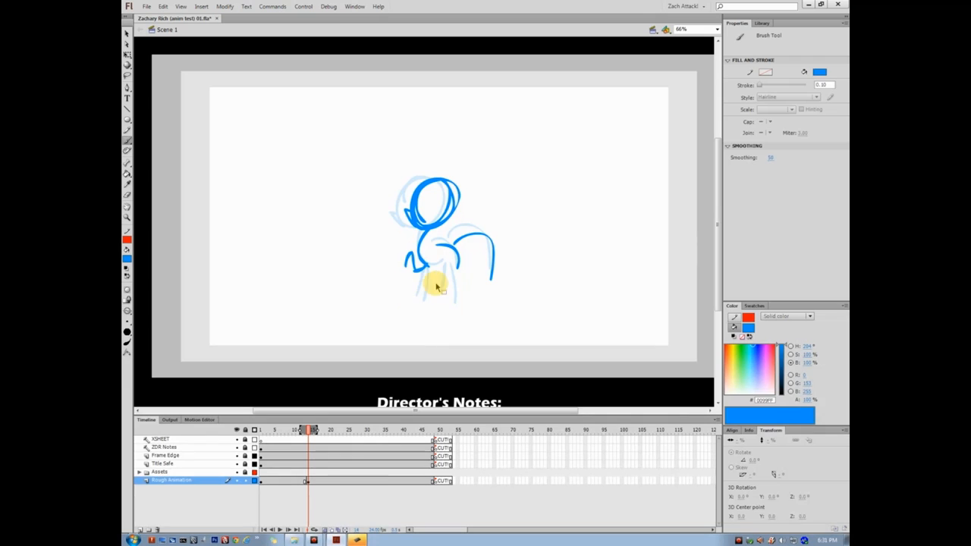
pyautogui.moveTo(412, 254); pyautogui.dragTo(402, 270)
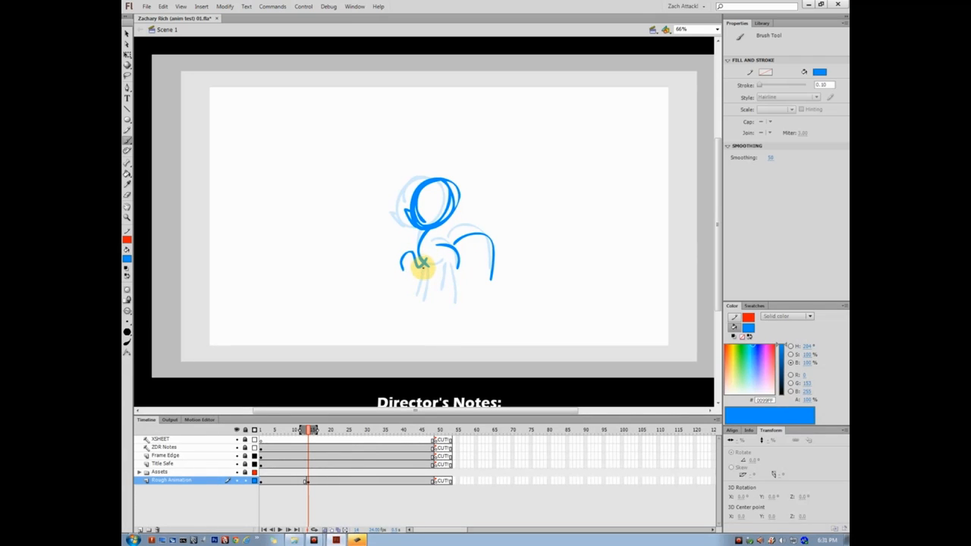
pyautogui.hotkey('ctrl', 'z')
pyautogui.moveTo(446, 245); pyautogui.dragTo(454, 303)
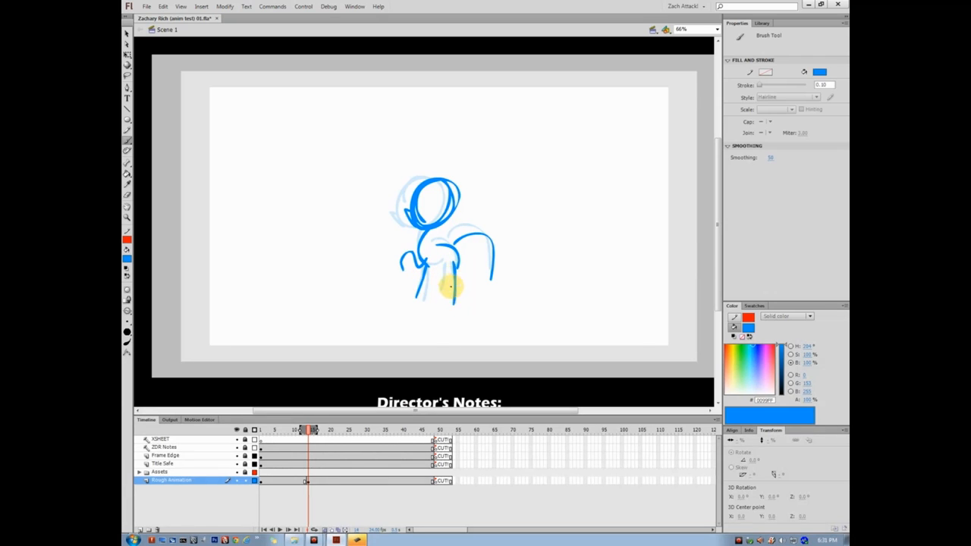
pyautogui.moveTo(445, 264); pyautogui.dragTo(441, 298)
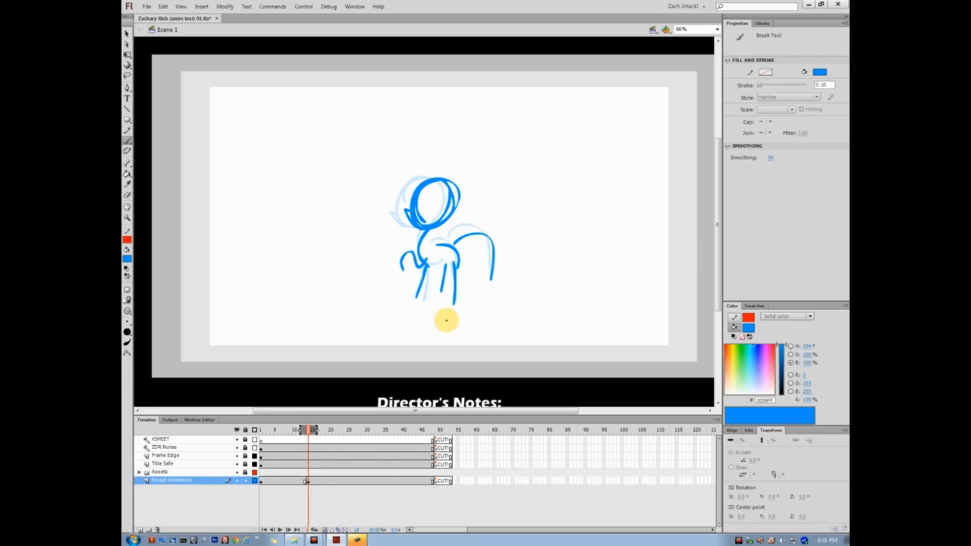
# Turn off onion skinning and flip repeatedly between frames 13 and 14 to compare the two poses, then advance to frame 17
pyautogui.click(325, 529)
pyautogui.press(',')
pyautogui.press('.')
pyautogui.press(',')
pyautogui.press('.')
pyautogui.press(',')
pyautogui.press('.')
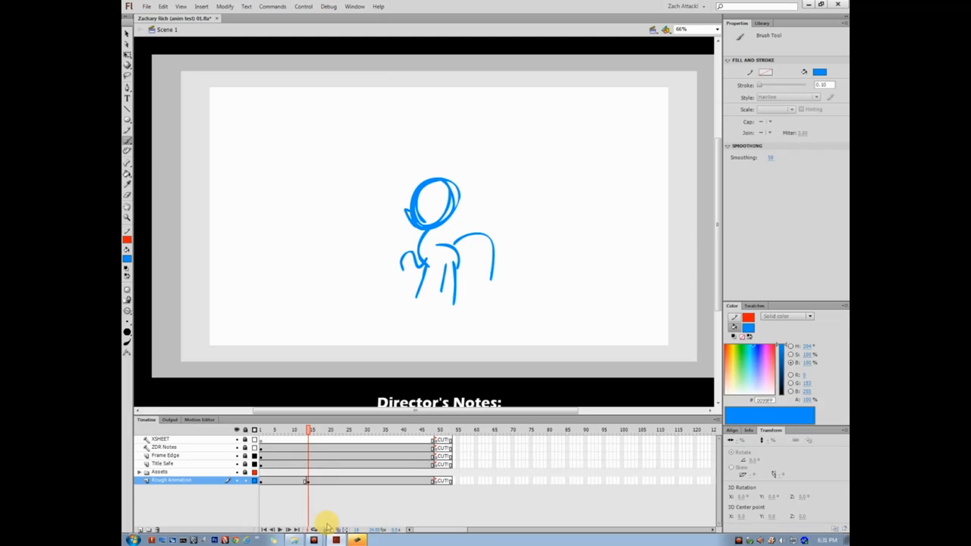
pyautogui.press(',')
pyautogui.press('.')
pyautogui.press(',')
pyautogui.press('.')
pyautogui.press(',')
pyautogui.press('.')
pyautogui.press(',')
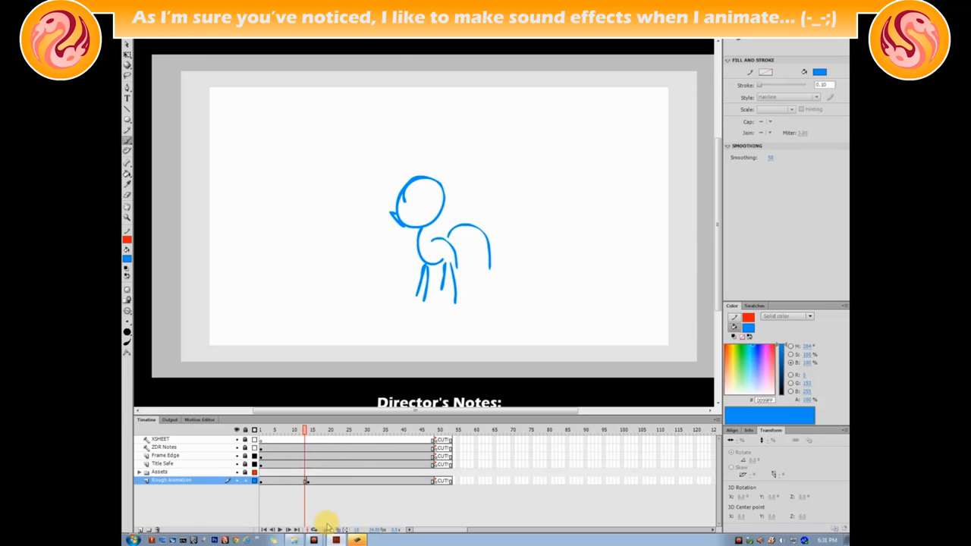
pyautogui.press('.')
pyautogui.press('.')
pyautogui.press('.')
pyautogui.press('.')
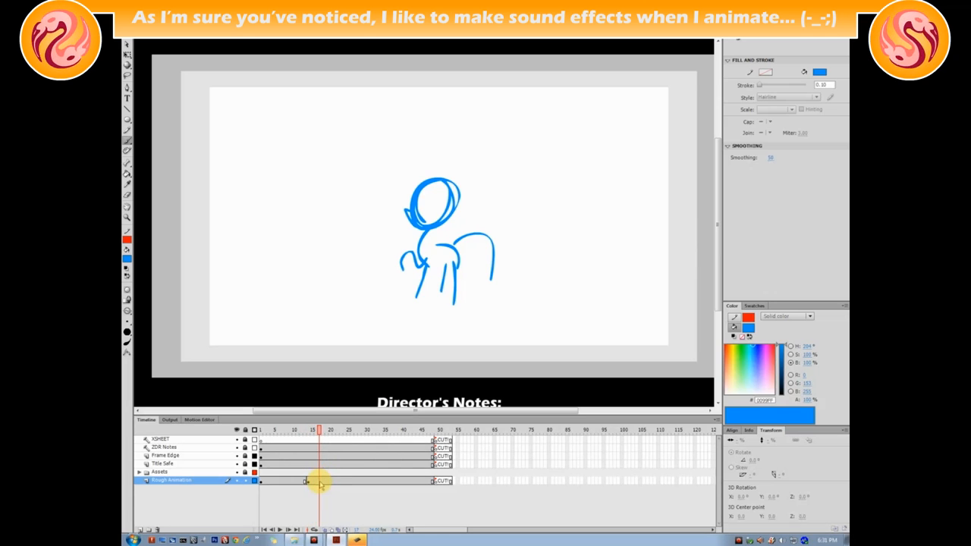
# Flip back and forth between frames 13 and 15 to examine the timing of the change between the two blue pony poses
pyautogui.press(',')
pyautogui.press(',')
pyautogui.press(',')
pyautogui.press(',')
pyautogui.press(',')
pyautogui.press('.')
pyautogui.press('.')
pyautogui.press('.')
pyautogui.press(',')
pyautogui.press(',')
pyautogui.press('.')
pyautogui.press('.')
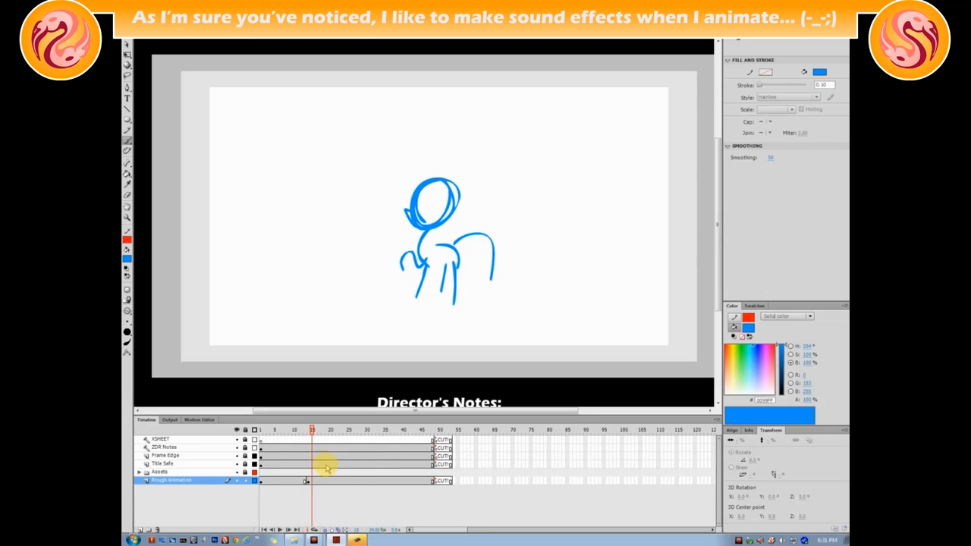
pyautogui.press(',')
pyautogui.press(',')
pyautogui.press('.')
pyautogui.press('.')
pyautogui.press(',')
pyautogui.press(',')
pyautogui.press('.')
pyautogui.press('.')
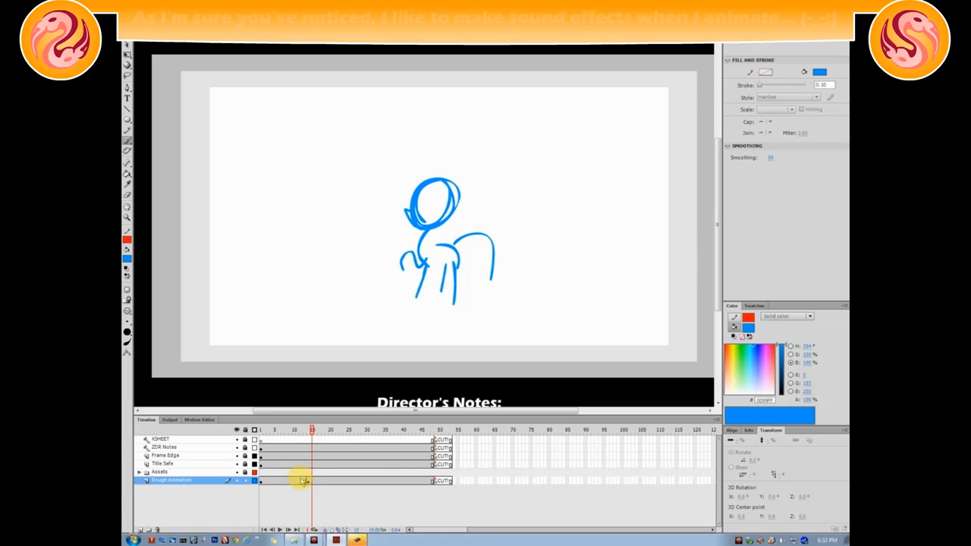
pyautogui.press(',')
pyautogui.press('.')
pyautogui.press(',')
pyautogui.press(',')
pyautogui.press('.')
pyautogui.press('.')
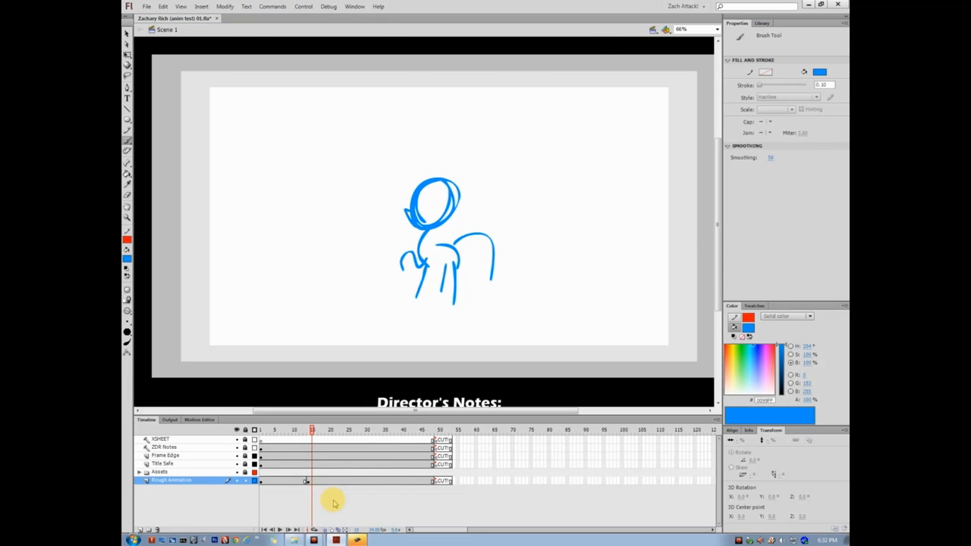
pyautogui.press(',')
pyautogui.press(',')
pyautogui.press('.')
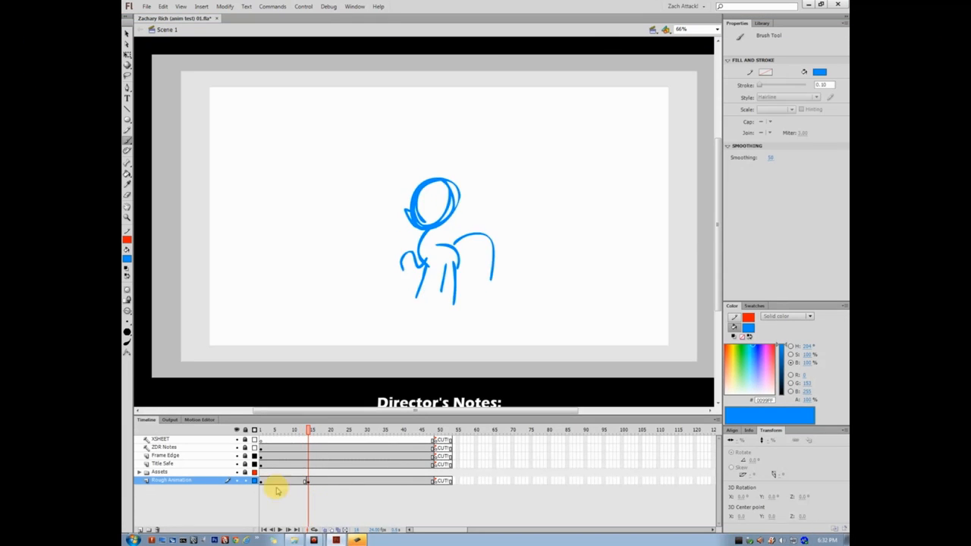
# Add a new layer above Rough Animation and name it "Rough Animation - OP"
pyautogui.click(140, 528)
pyautogui.doubleClick(160, 481)
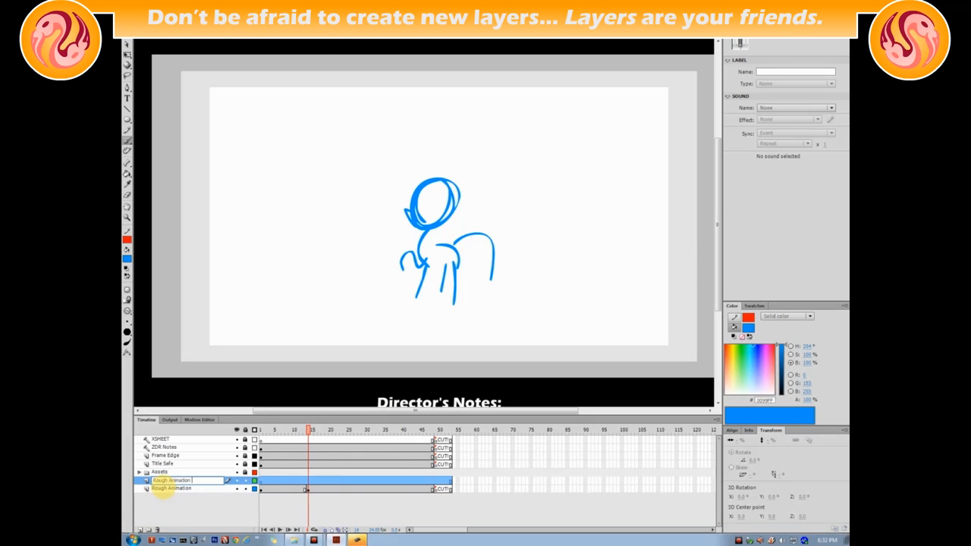
pyautogui.write('Rough Animation - OP')
pyautogui.press('Return')
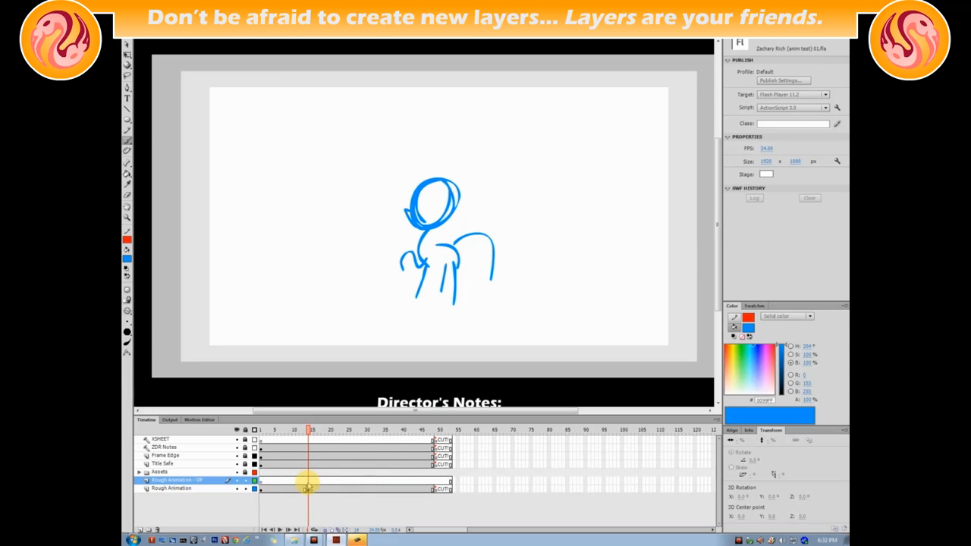
# Insert a blank keyframe at frame 16 of the Rough Animation - OP layer and set the fill colour to light pink FF99CC
pyautogui.click(316, 482)
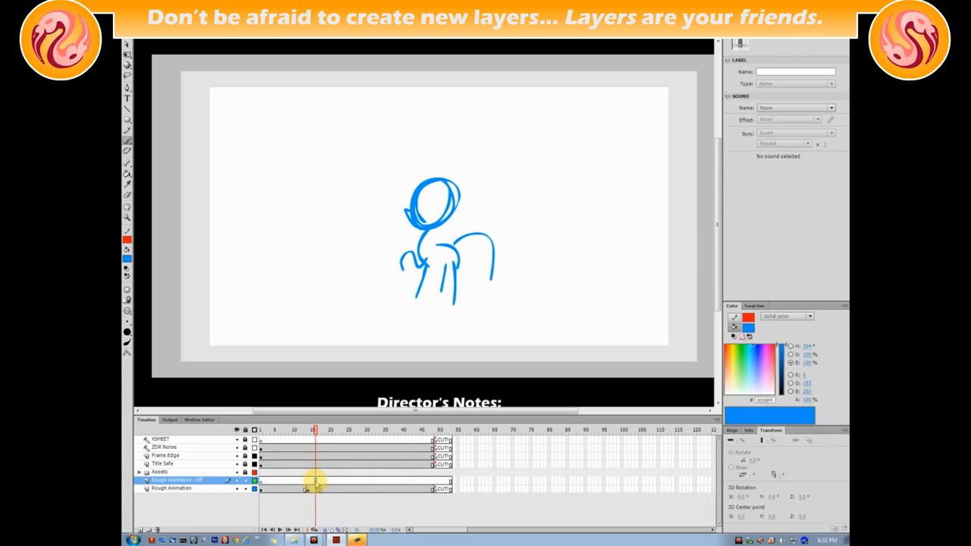
pyautogui.press('F7')
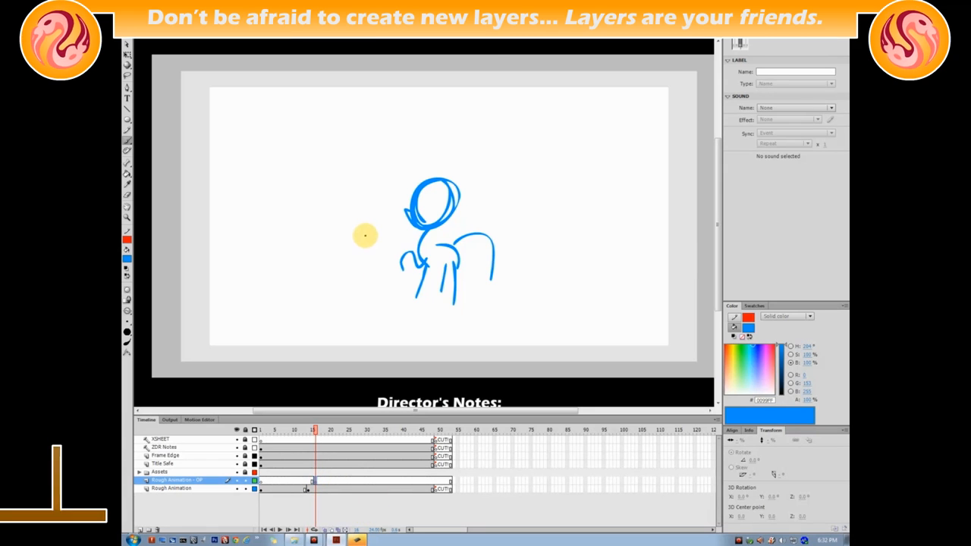
pyautogui.click(748, 328)
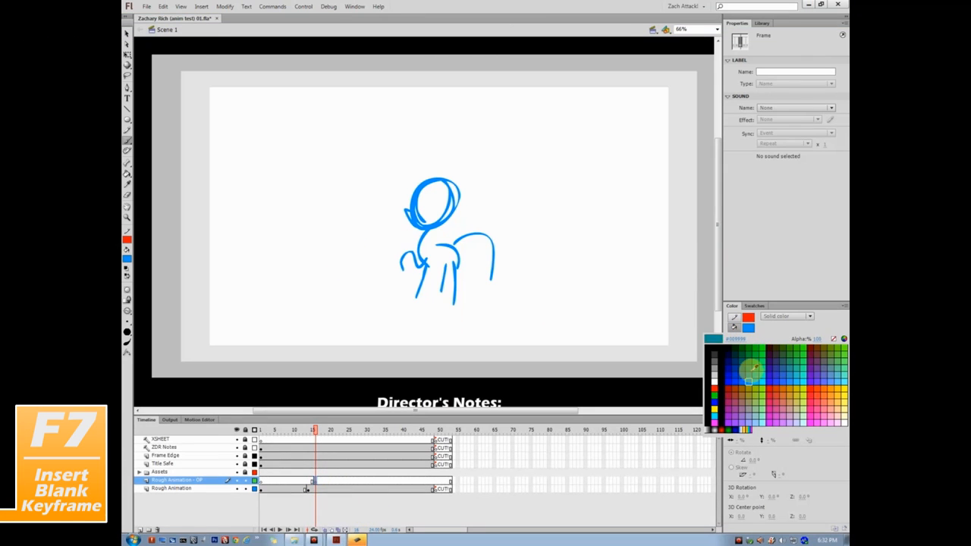
pyautogui.click(826, 413)
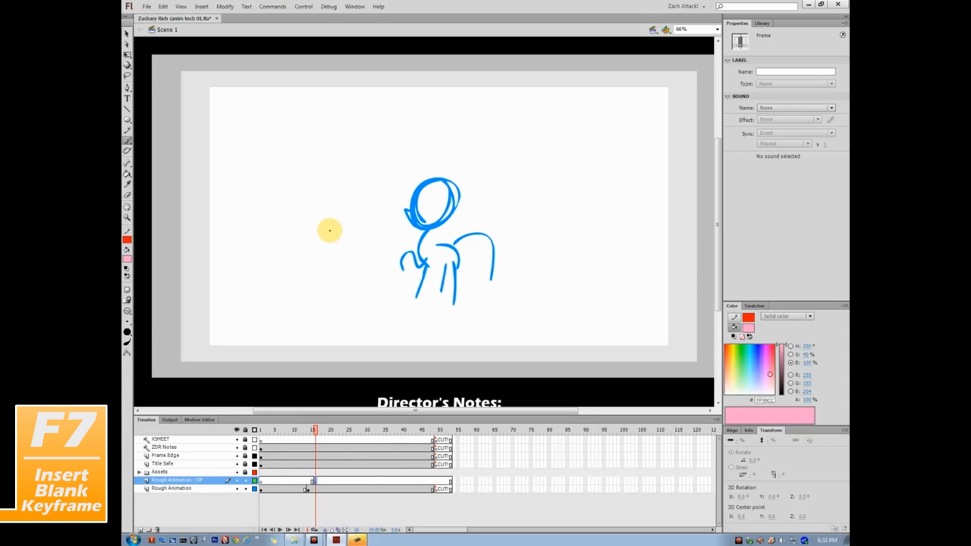
# Brush a pink pony's head, neck, body and bent legs at the canvas's left edge on frame 16, redoing unsatisfactory leg strokes
pyautogui.press('b')
pyautogui.moveTo(305, 268); pyautogui.dragTo(348, 275)
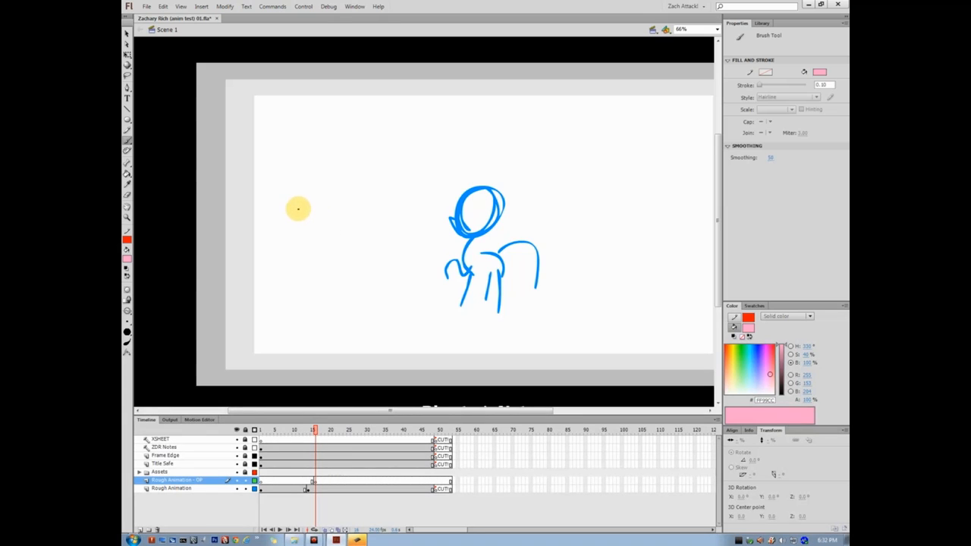
pyautogui.moveTo(279, 180)
pyautogui.mouseDown()
pyautogui.moveTo(275, 210)
pyautogui.moveTo(261, 194)
pyautogui.moveTo(281, 215)
pyautogui.moveTo(275, 173)
pyautogui.moveTo(288, 219)
pyautogui.moveTo(262, 210)
pyautogui.moveTo(292, 209)
pyautogui.moveTo(303, 228)
pyautogui.moveTo(288, 255)
pyautogui.mouseUp()
pyautogui.hotkey('ctrl', 'z')
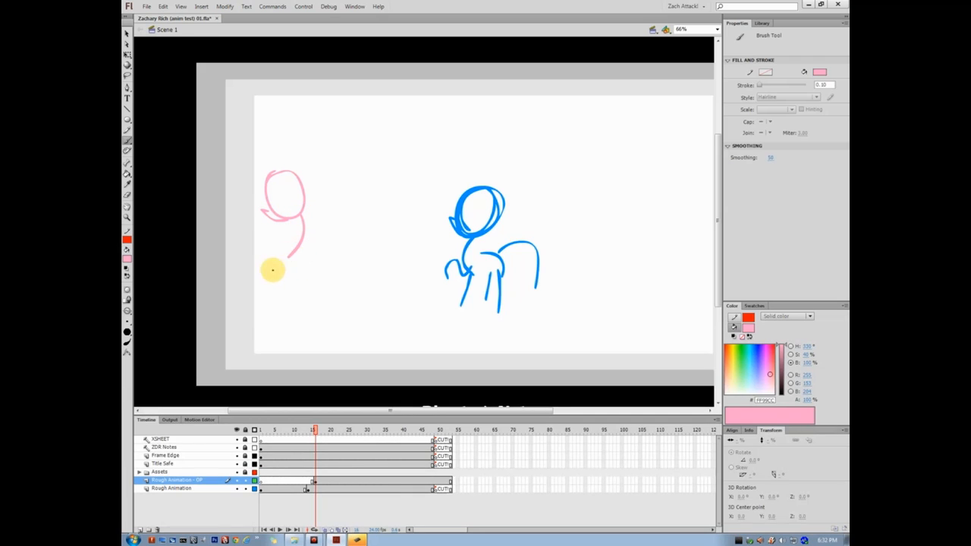
pyautogui.moveTo(281, 244)
pyautogui.mouseDown()
pyautogui.moveTo(269, 267)
pyautogui.moveTo(243, 248)
pyautogui.moveTo(238, 256)
pyautogui.moveTo(234, 243)
pyautogui.mouseUp()
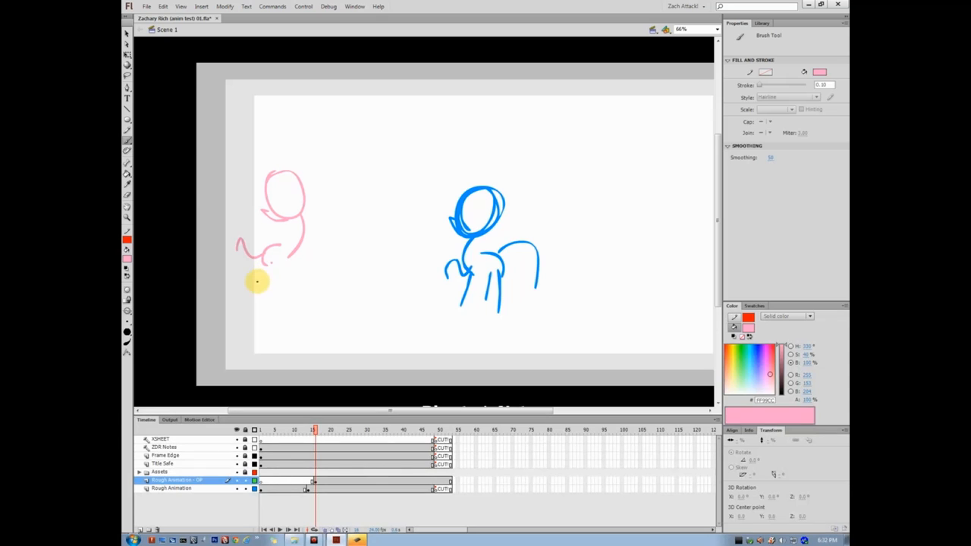
pyautogui.moveTo(272, 264); pyautogui.dragTo(241, 280)
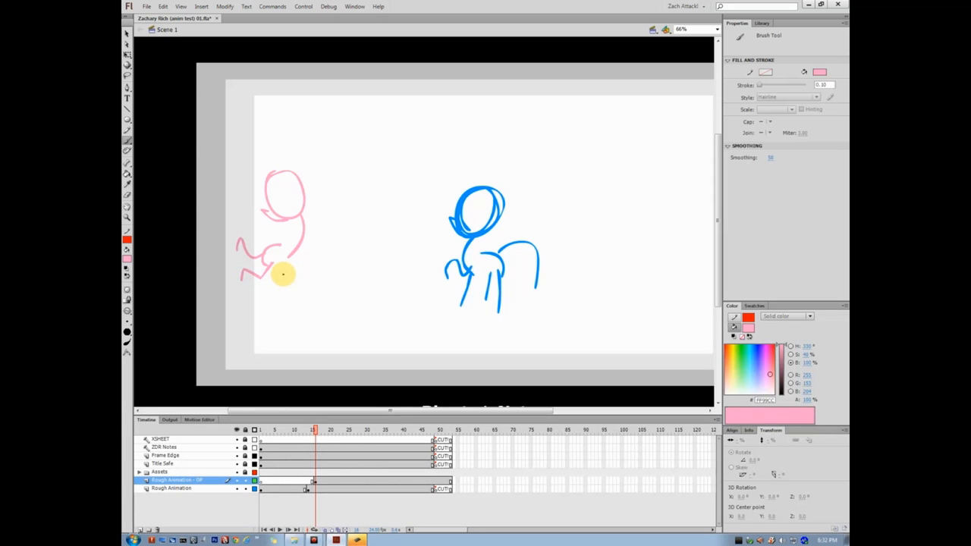
pyautogui.hotkey('ctrl', 'z')
pyautogui.hotkey('ctrl', 'z')
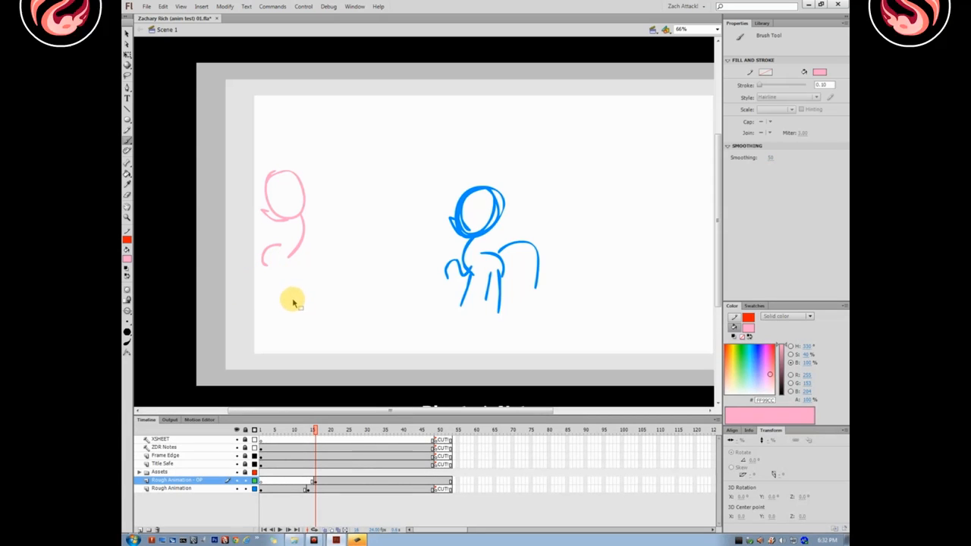
pyautogui.moveTo(264, 253)
pyautogui.mouseDown()
pyautogui.moveTo(245, 236)
pyautogui.moveTo(235, 256)
pyautogui.moveTo(273, 259)
pyautogui.moveTo(228, 277)
pyautogui.mouseUp()
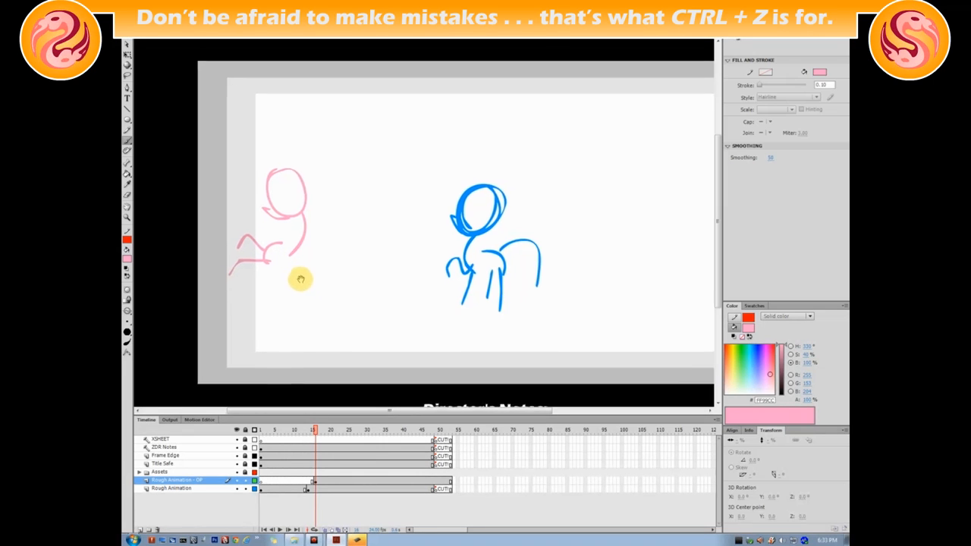
# Add the pink pony's two outstretched limbs below the head and the long curved stroke trailing past the canvas's left edge
pyautogui.moveTo(299, 278); pyautogui.dragTo(368, 273)
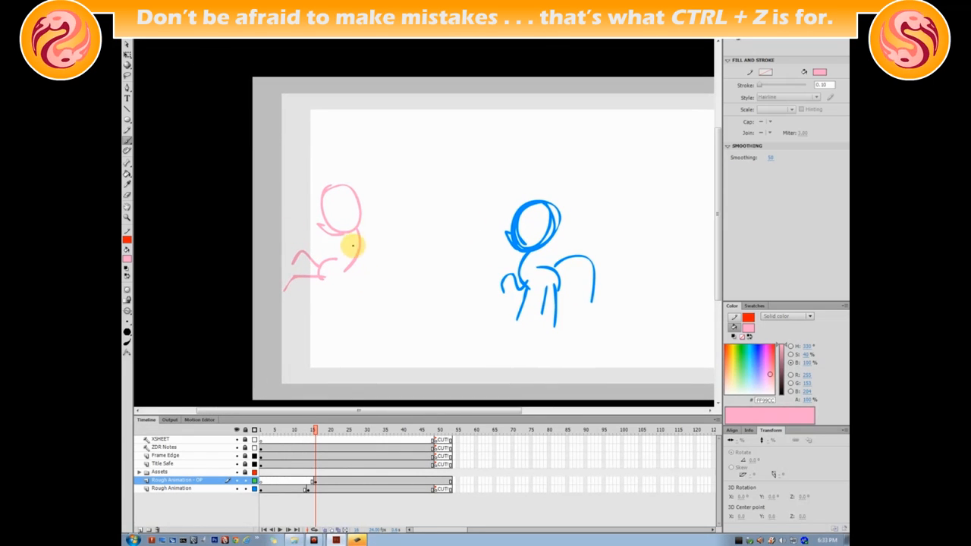
pyautogui.moveTo(352, 243)
pyautogui.mouseDown()
pyautogui.moveTo(305, 248)
pyautogui.moveTo(296, 233)
pyautogui.mouseUp()
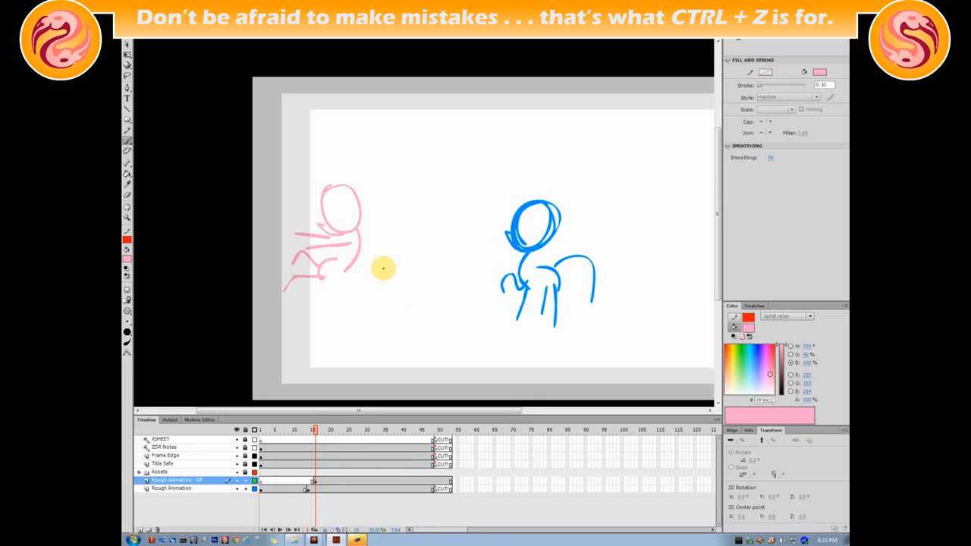
pyautogui.moveTo(431, 301); pyautogui.dragTo(366, 291)
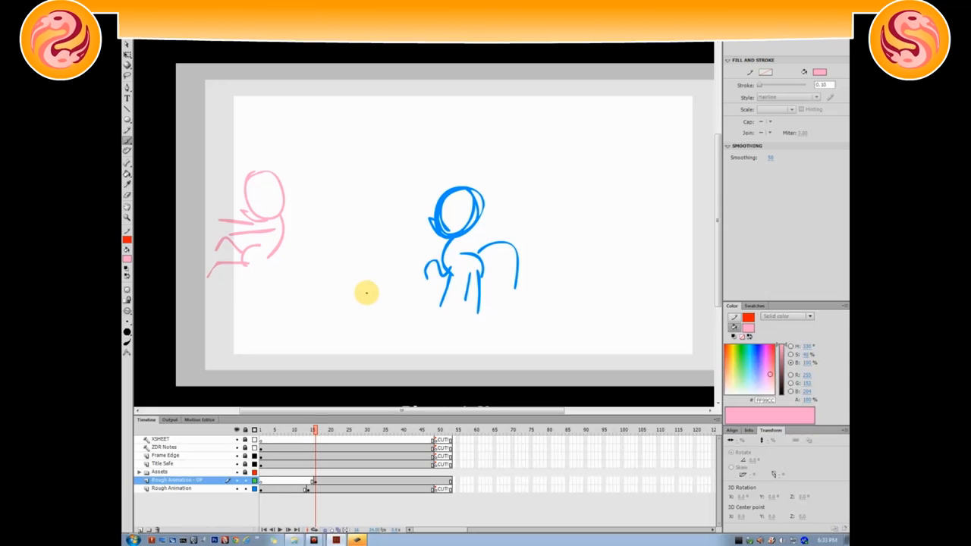
pyautogui.moveTo(245, 273)
pyautogui.mouseDown()
pyautogui.moveTo(199, 262)
pyautogui.moveTo(176, 270)
pyautogui.mouseUp()
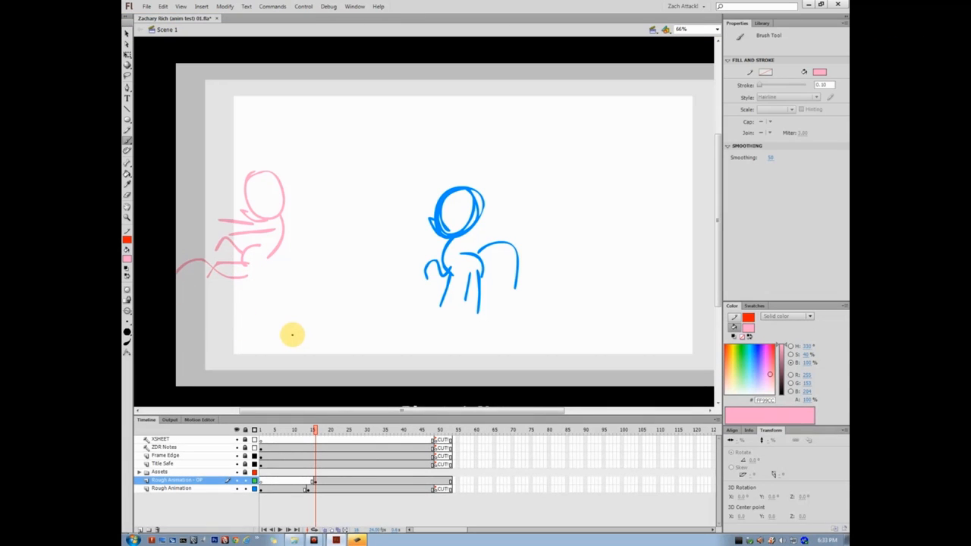
# Insert a keyframe at frame 19 of the Rough Animation - OP layer and move the pink pony right, close to the blue pony's face
pyautogui.press('h')
pyautogui.moveTo(299, 250); pyautogui.dragTo(310, 238)
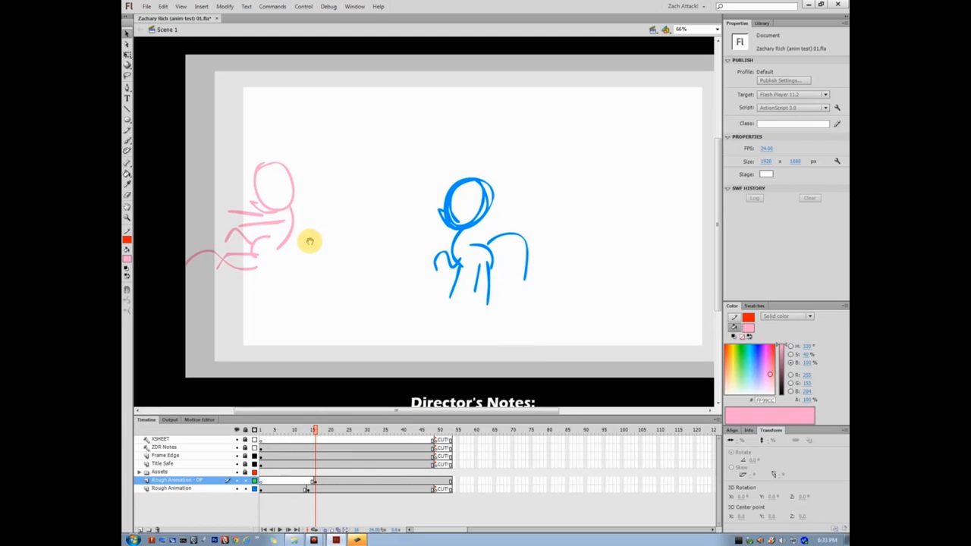
pyautogui.moveTo(314, 429)
pyautogui.mouseDown()
pyautogui.moveTo(282, 429)
pyautogui.moveTo(326, 431)
pyautogui.moveTo(298, 430)
pyautogui.moveTo(317, 435)
pyautogui.mouseUp()
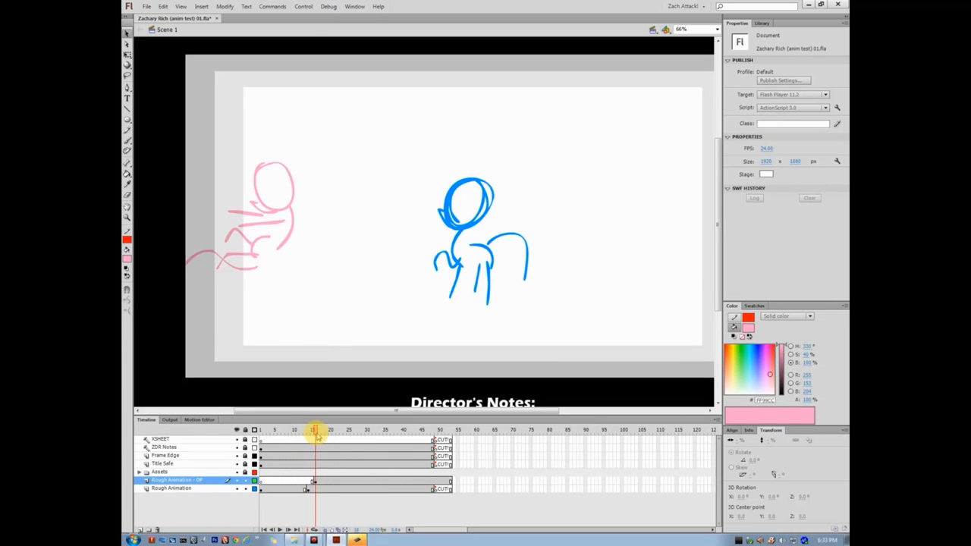
pyautogui.press('.')
pyautogui.press('.')
pyautogui.press('.')
pyautogui.click(330, 481)
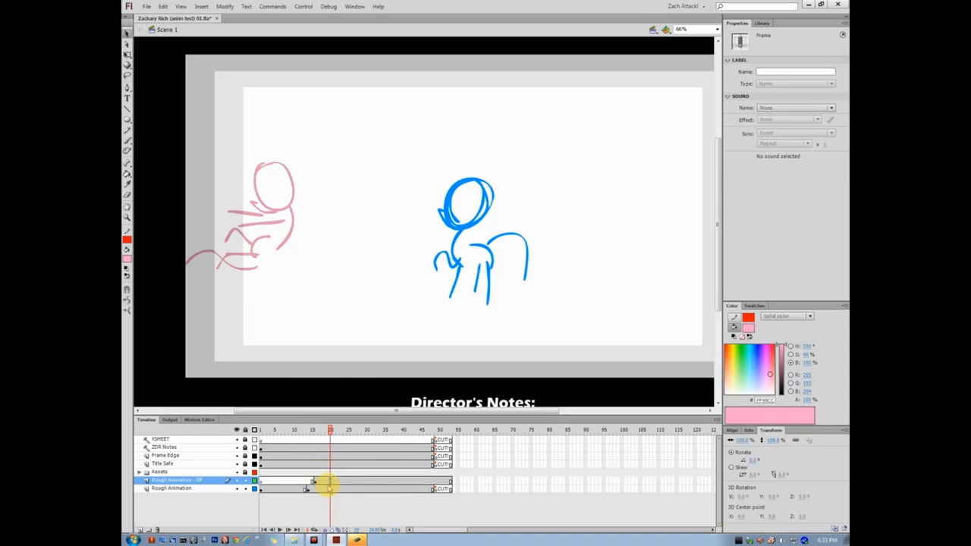
pyautogui.moveTo(279, 207); pyautogui.dragTo(442, 213)
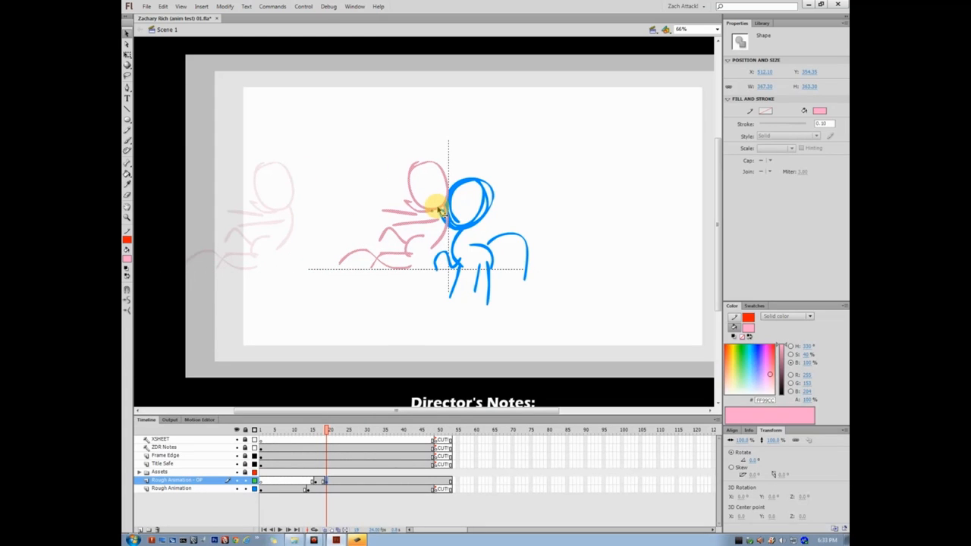
pyautogui.moveTo(442, 212); pyautogui.dragTo(423, 202)
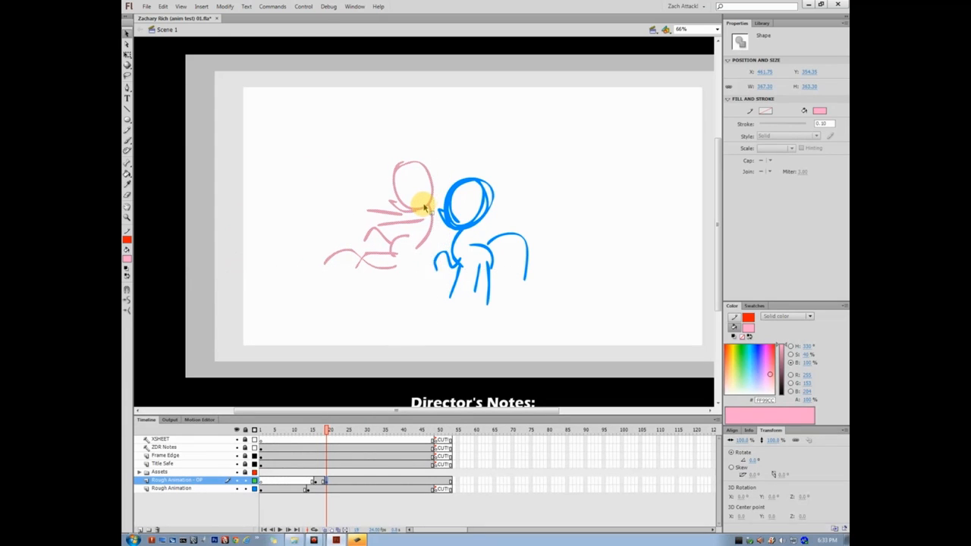
pyautogui.hotkey('ctrl', 'z')
# Flip repeatedly through frames 15 to 19 to check the pink pony's entrance toward the blue pony
pyautogui.press(',')
pyautogui.press(',')
pyautogui.press(',')
pyautogui.press(',')
pyautogui.press(',')
pyautogui.press('.')
pyautogui.press('.')
pyautogui.press('.')
pyautogui.press('.')
pyautogui.press('.')
pyautogui.press('.')
pyautogui.press(',')
pyautogui.press(',')
pyautogui.press(',')
pyautogui.press(',')
pyautogui.press(',')
pyautogui.press(',')
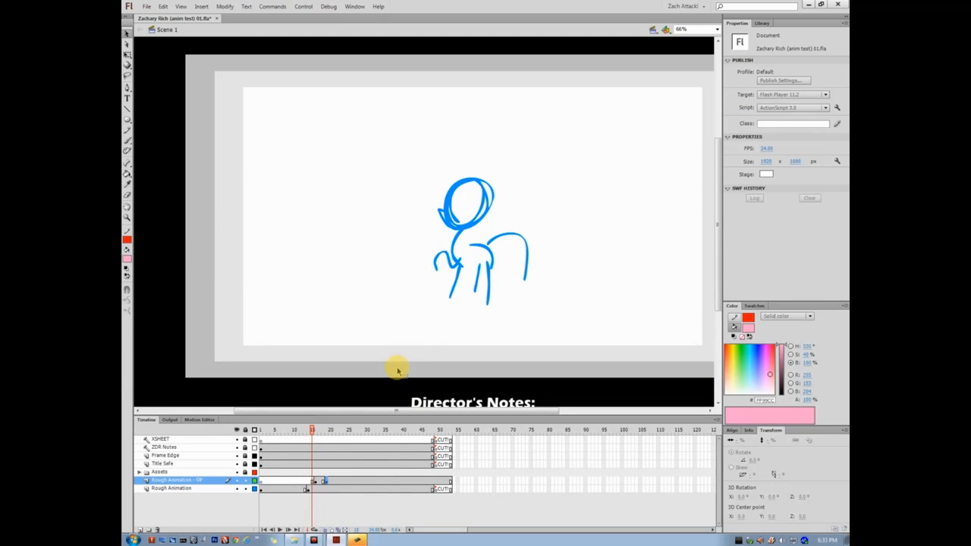
pyautogui.press('.')
pyautogui.press('.')
pyautogui.press('.')
pyautogui.press('.')
pyautogui.press('.')
pyautogui.press('.')
pyautogui.press(',')
pyautogui.press('.')
pyautogui.press(',')
pyautogui.press('.')
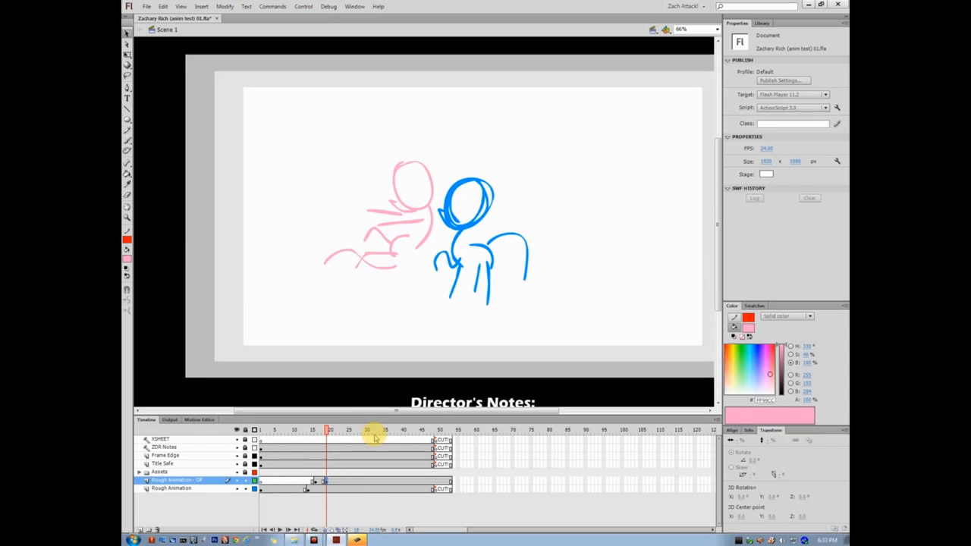
# Insert blank keyframes at frame 21 on both rough animation layers and turn on onion skinning for brush drawing
pyautogui.click(333, 483)
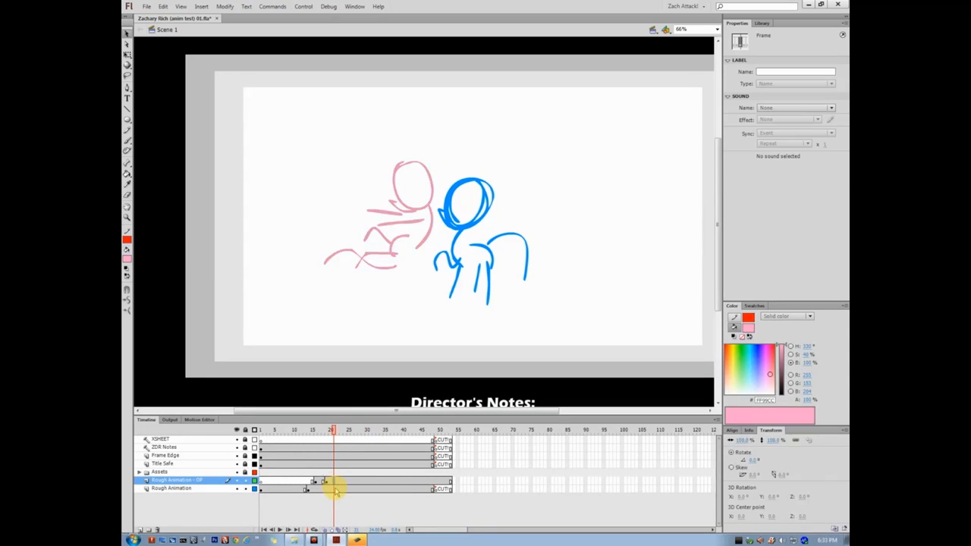
pyautogui.click(333, 490)
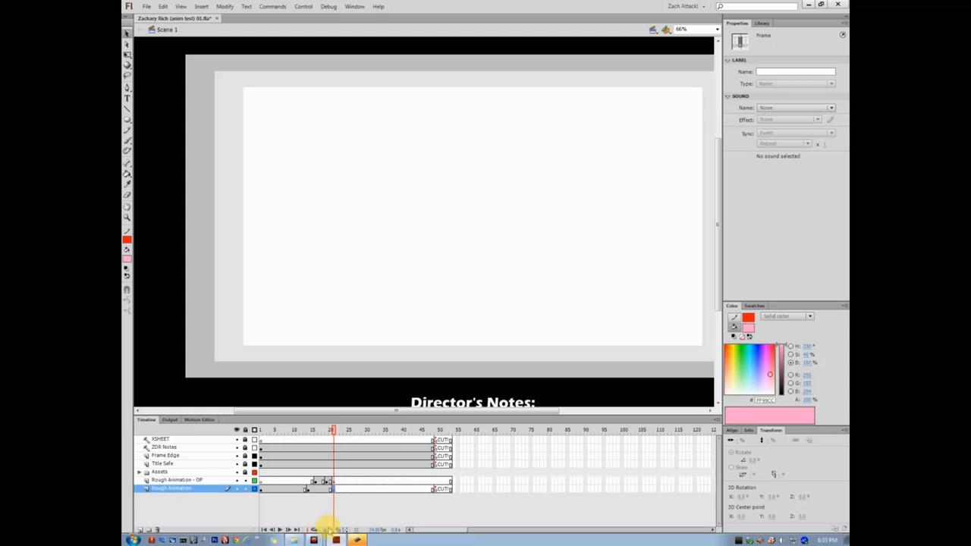
pyautogui.click(325, 530)
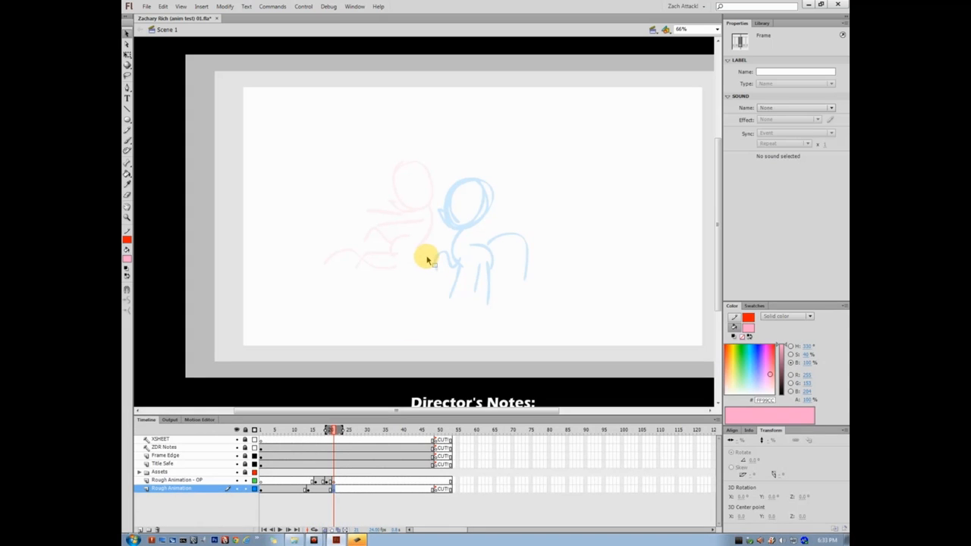
pyautogui.press('b')
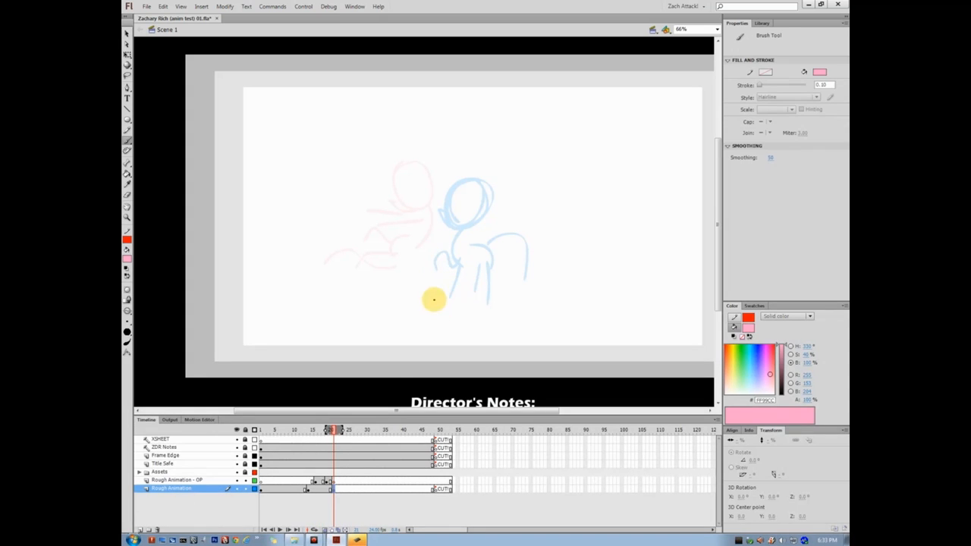
# On frame 21 of the Rough Animation - OP layer, sketch the pink pony's body curve and tilted head over the blue pony's head
pyautogui.click(331, 482)
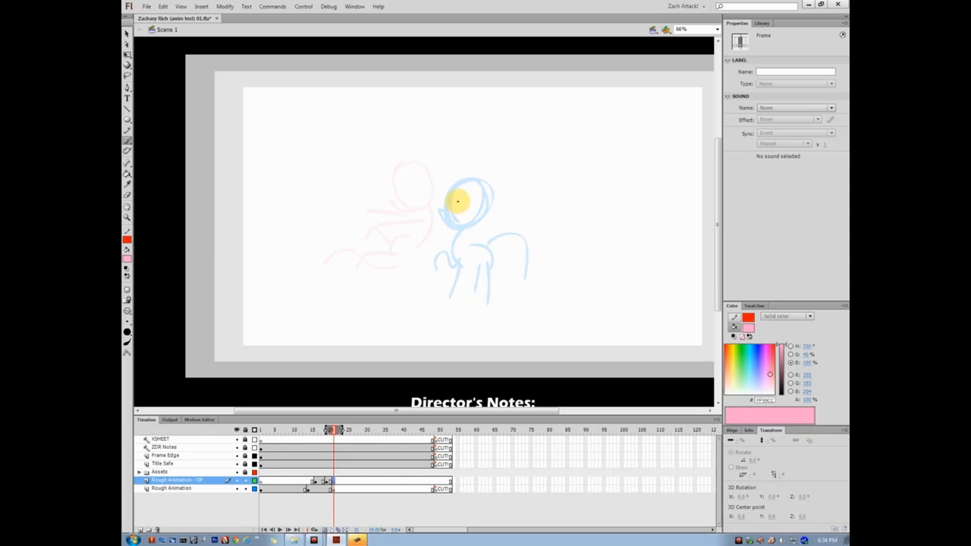
pyautogui.moveTo(452, 203); pyautogui.dragTo(455, 259)
pyautogui.moveTo(469, 167)
pyautogui.mouseDown()
pyautogui.moveTo(485, 184)
pyautogui.moveTo(462, 206)
pyautogui.mouseUp()
pyautogui.hotkey('ctrl', 'z')
pyautogui.moveTo(475, 166)
pyautogui.mouseDown()
pyautogui.moveTo(464, 206)
pyautogui.moveTo(473, 185)
pyautogui.moveTo(446, 175)
pyautogui.moveTo(463, 203)
pyautogui.moveTo(444, 187)
pyautogui.mouseUp()
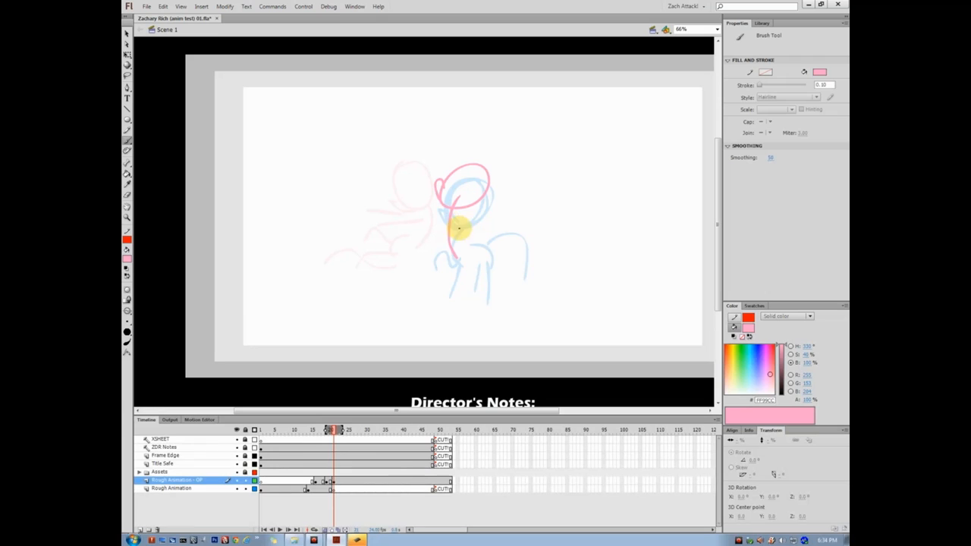
# Add the pink pony's forelegs reaching right past its head and its tucked hind legs and tail curls below, then compare with frame 20
pyautogui.moveTo(457, 217)
pyautogui.mouseDown()
pyautogui.moveTo(512, 196)
pyautogui.moveTo(465, 206)
pyautogui.moveTo(503, 173)
pyautogui.mouseUp()
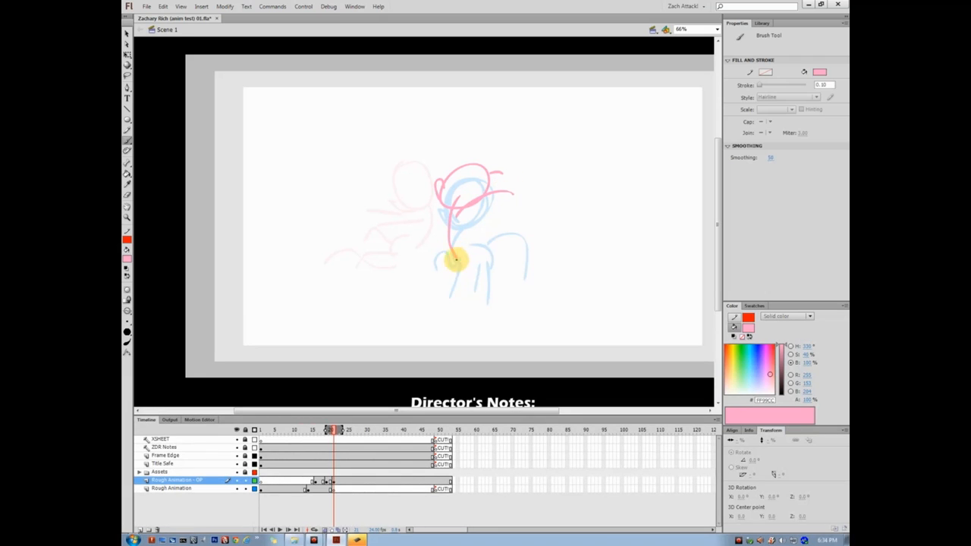
pyautogui.moveTo(446, 256)
pyautogui.mouseDown()
pyautogui.moveTo(430, 274)
pyautogui.moveTo(461, 254)
pyautogui.moveTo(450, 246)
pyautogui.moveTo(459, 268)
pyautogui.mouseUp()
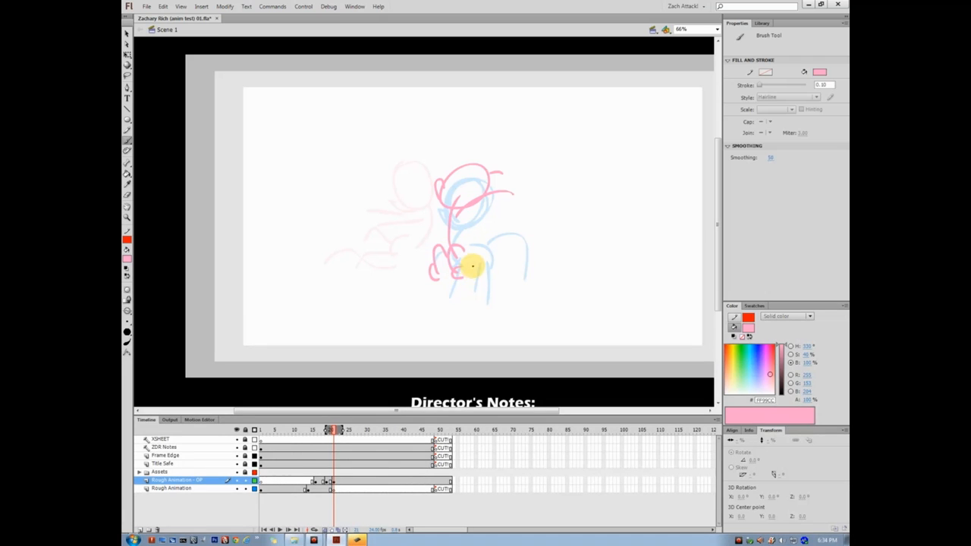
pyautogui.moveTo(428, 229)
pyautogui.mouseDown()
pyautogui.moveTo(425, 282)
pyautogui.moveTo(409, 259)
pyautogui.mouseUp()
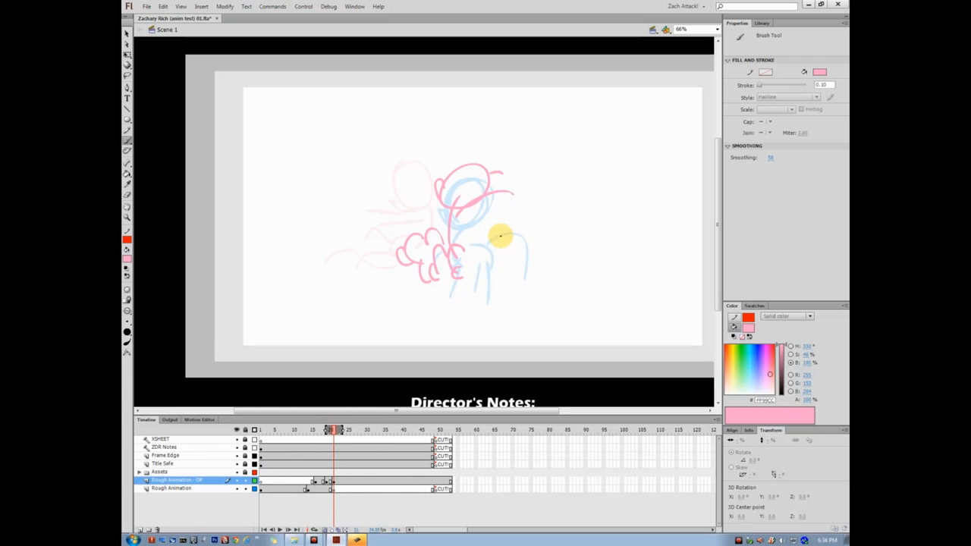
pyautogui.press(',')
pyautogui.press('.')
pyautogui.press(',')
pyautogui.press('.')
pyautogui.press(',')
pyautogui.press('.')
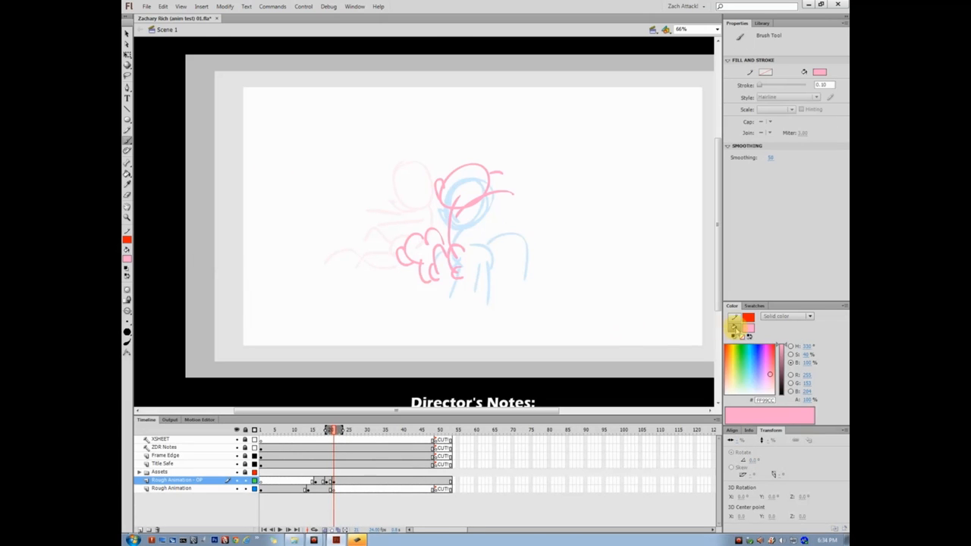
# Sample the blue pony's colour 0099FF from frame 20 and ready the Brush tool on frame 21 of the Rough Animation layer
pyautogui.press(',')
pyautogui.press('i')
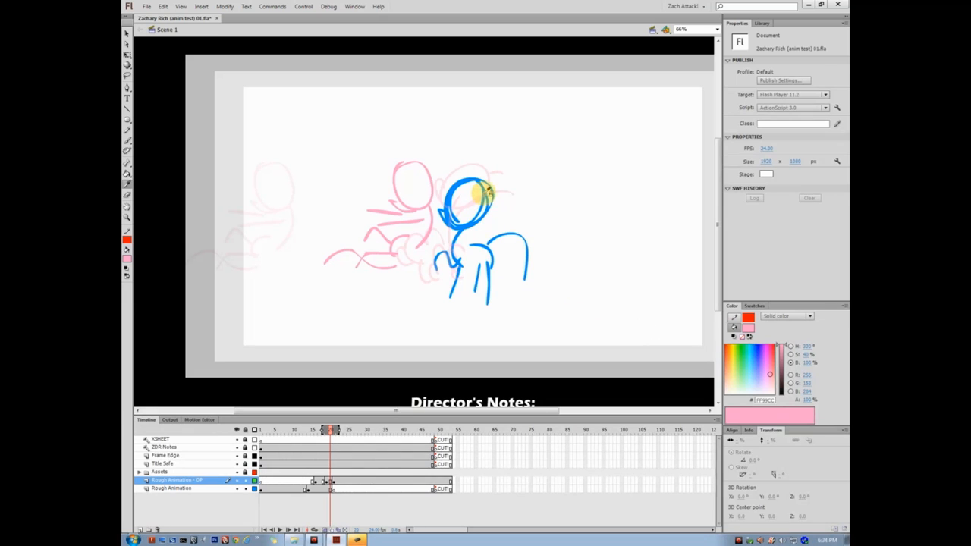
pyautogui.click(478, 199)
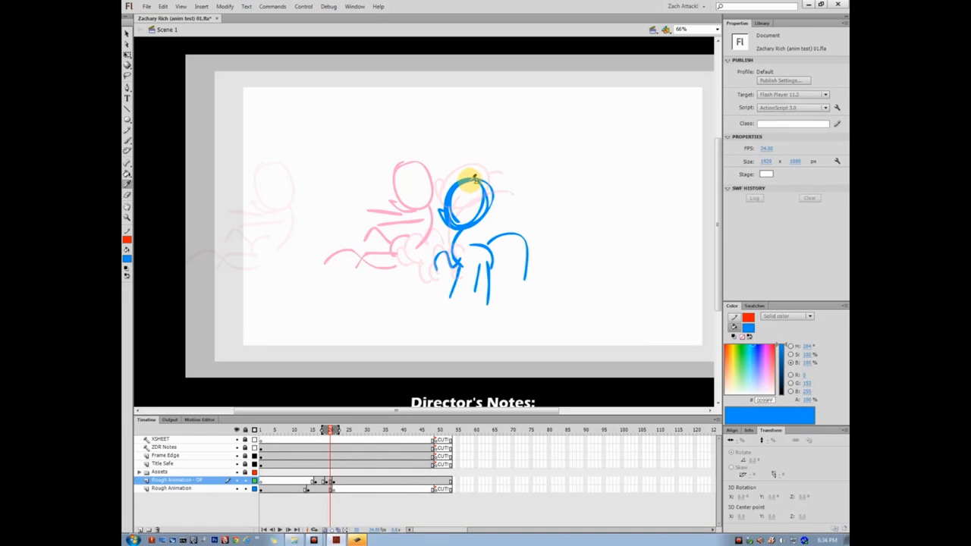
pyautogui.press('.')
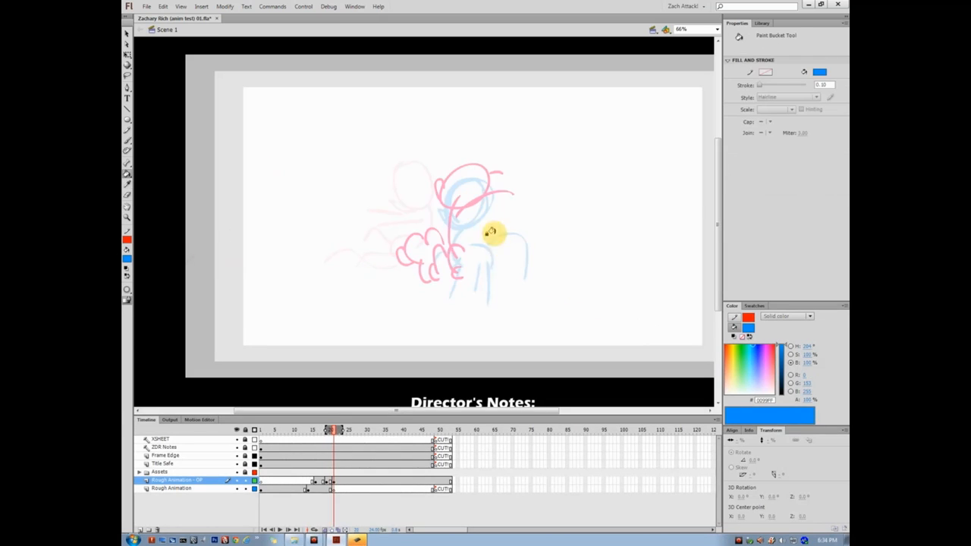
pyautogui.click(332, 490)
pyautogui.press('b')
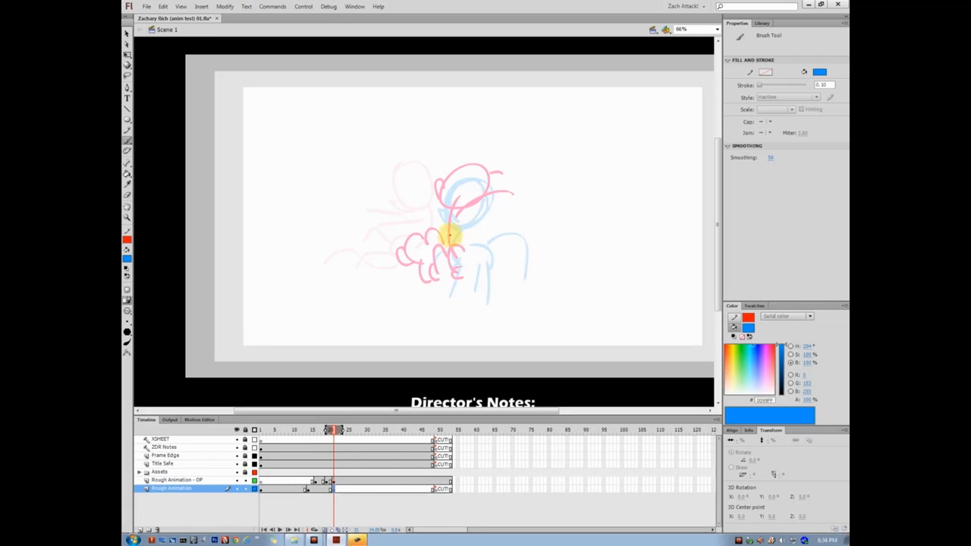
# Sketch the blue pony's impact pose on frame 21 with a squashed face, bent neck, chest curve and slanted front legs
pyautogui.moveTo(494, 195)
pyautogui.mouseDown()
pyautogui.moveTo(488, 230)
pyautogui.moveTo(490, 194)
pyautogui.mouseUp()
pyautogui.hotkey('ctrl', 'z')
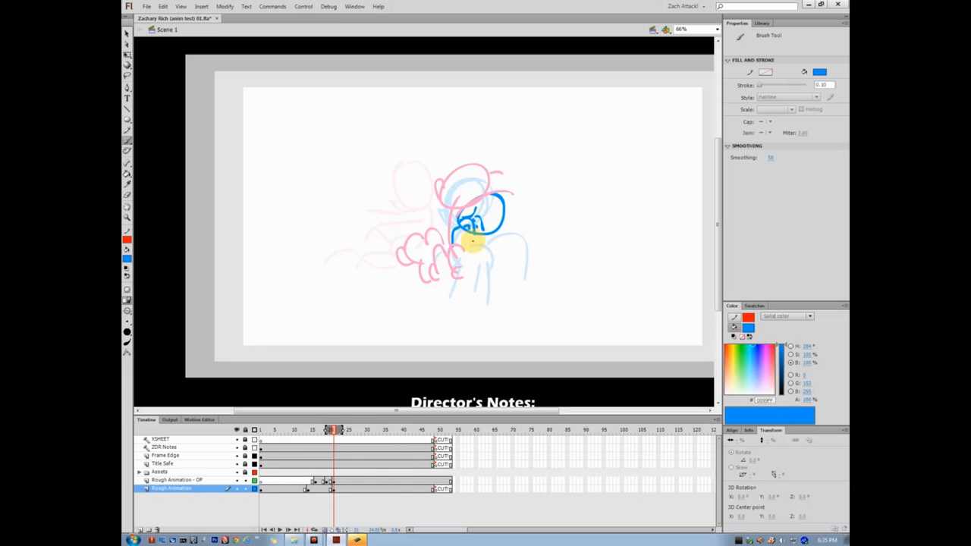
pyautogui.moveTo(461, 227); pyautogui.dragTo(452, 247)
pyautogui.moveTo(471, 248); pyautogui.dragTo(444, 304)
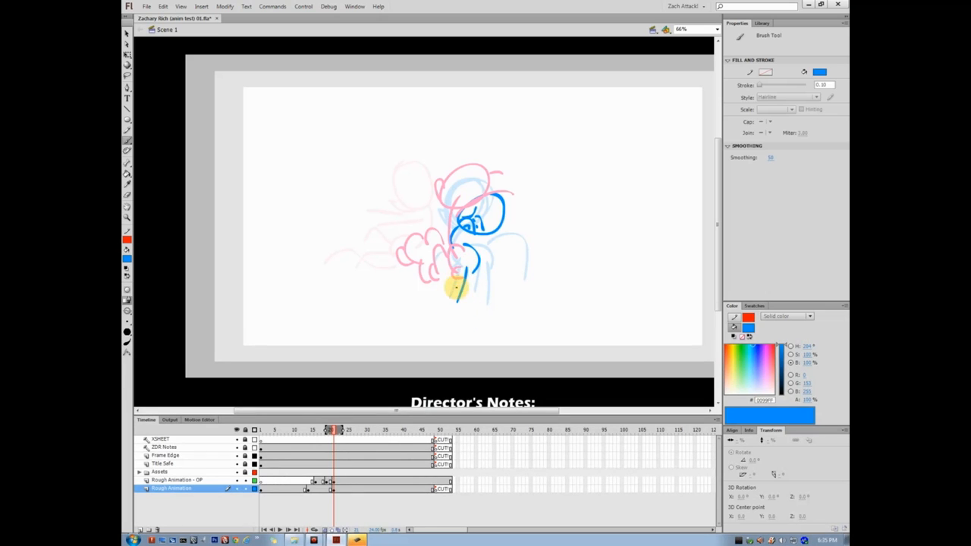
pyautogui.moveTo(456, 269); pyautogui.dragTo(434, 300)
pyautogui.moveTo(453, 230); pyautogui.dragTo(444, 255)
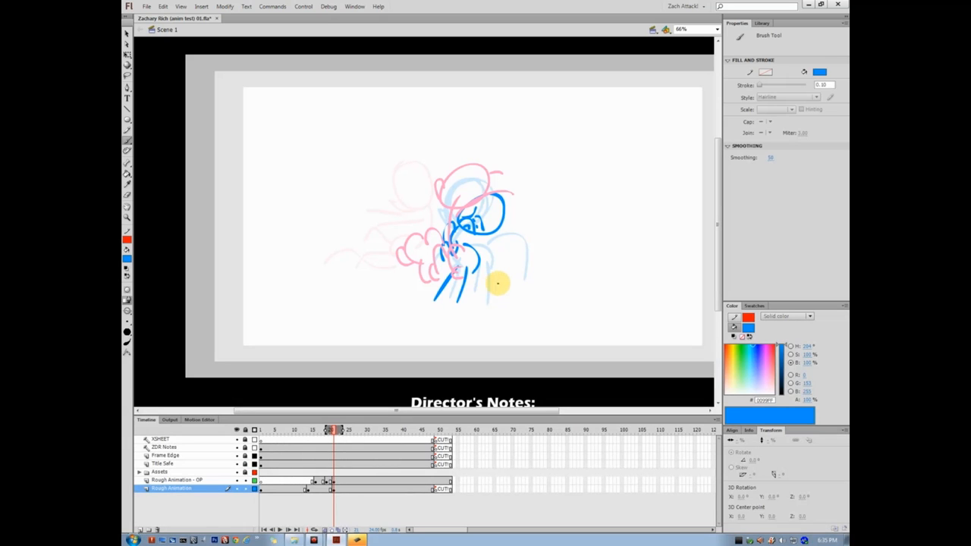
# Move the blue pony's frame 21 drawing right, so its head sits clear of the pink pony's head
pyautogui.press('v')
pyautogui.click(334, 489)
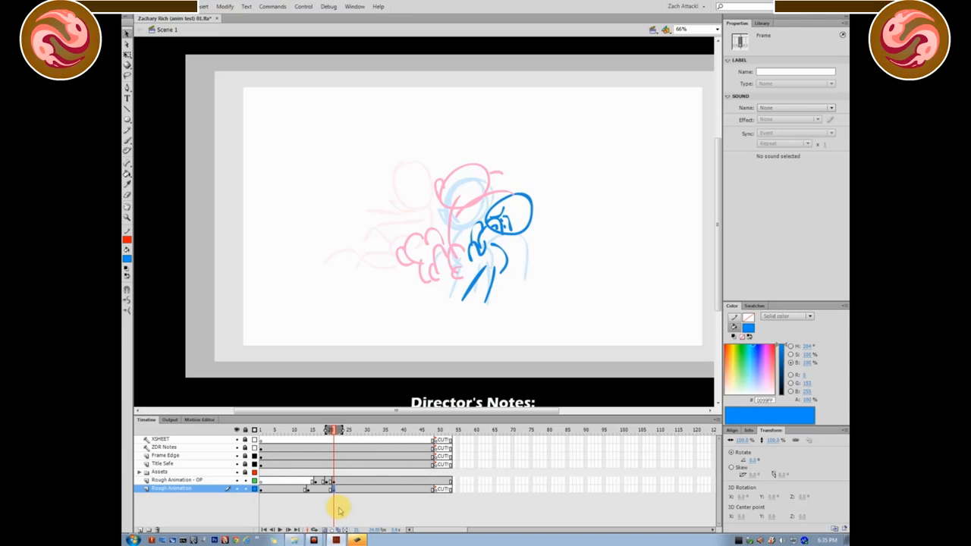
pyautogui.press('Right')
pyautogui.press('Right')
pyautogui.press('Right')
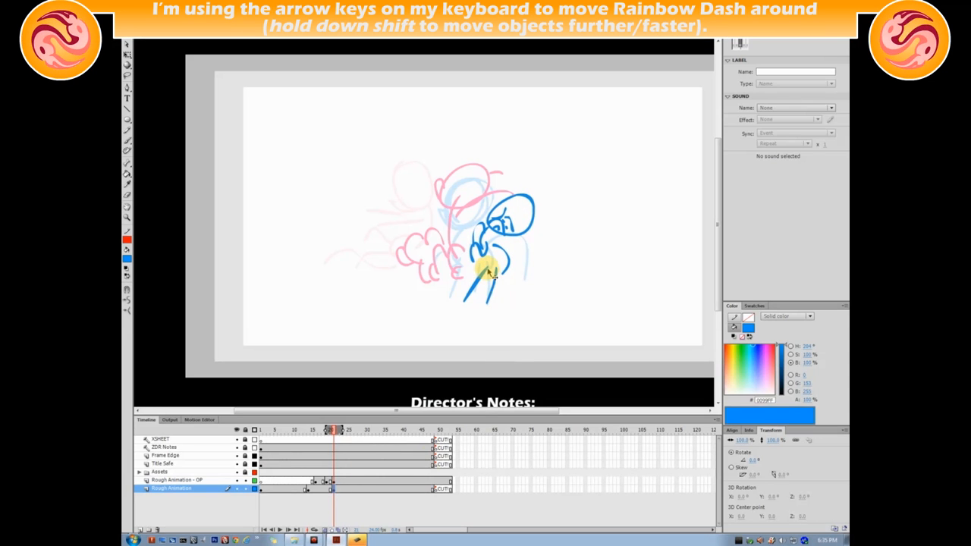
pyautogui.click(398, 312)
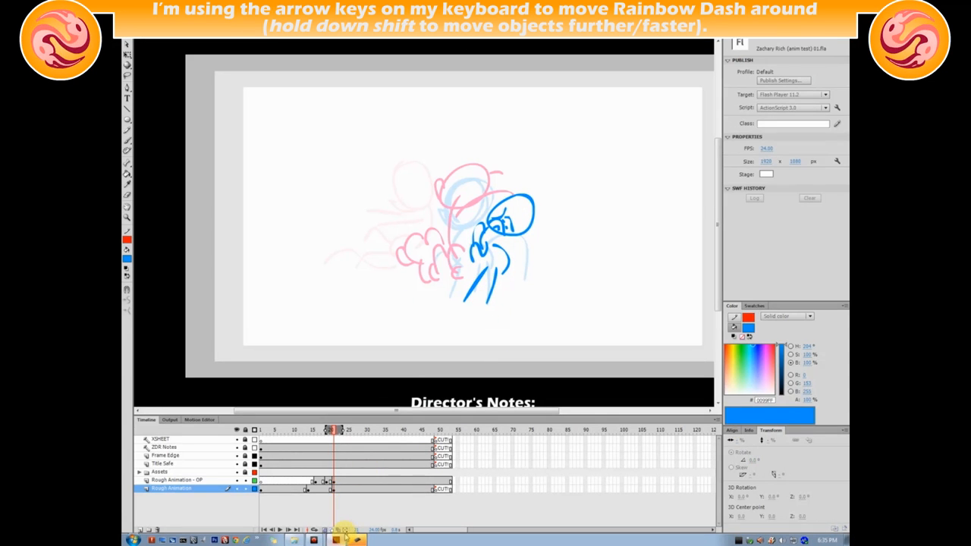
# Move the pink pony's frame 21 drawing right until it overlaps the blue pony's head and chest again
pyautogui.click(332, 481)
pyautogui.hotkey('shift', 'Right')
pyautogui.hotkey('shift', 'Right')
pyautogui.hotkey('shift', 'Right')
pyautogui.hotkey('shift', 'Right')
pyautogui.hotkey('shift', 'Right')
pyautogui.hotkey('shift', 'Right')
pyautogui.hotkey('shift', 'Right')
pyautogui.hotkey('shift', 'Right')
pyautogui.hotkey('shift', 'Right')
pyautogui.hotkey('shift', 'Right')
pyautogui.hotkey('shift', 'Right')
pyautogui.hotkey('shift', 'Right')
pyautogui.hotkey('shift', 'Right')
pyautogui.hotkey('shift', 'Right')
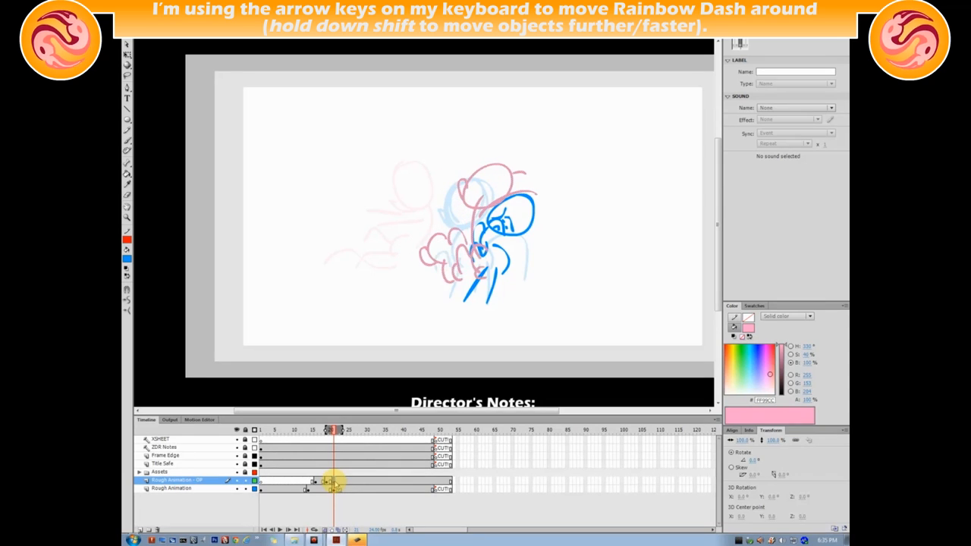
pyautogui.hotkey('shift', 'Left')
pyautogui.hotkey('shift', 'Left')
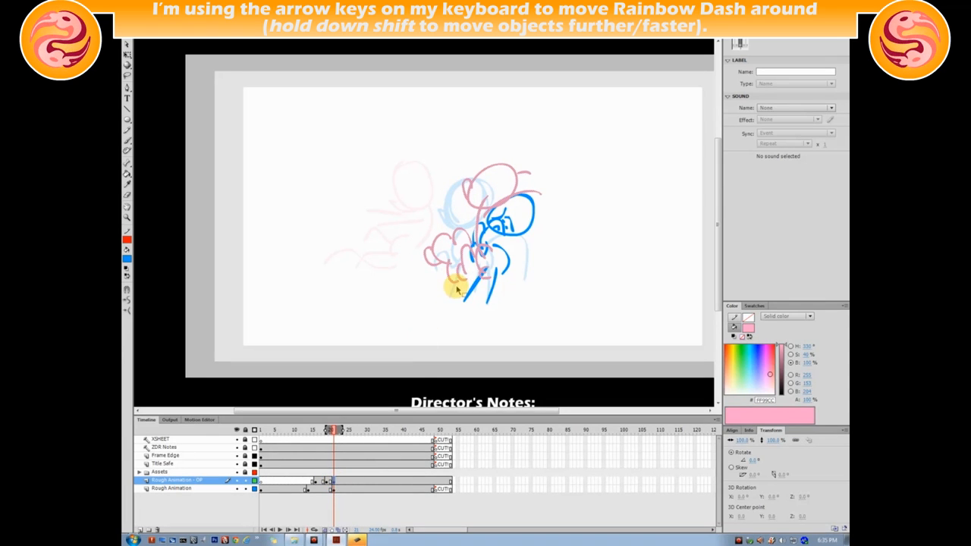
pyautogui.click(375, 192)
# Flip and scrub repeatedly through the frames leading up to frame 21 to check the timing of the collision
pyautogui.press(',')
pyautogui.press('.')
pyautogui.press(',')
pyautogui.press('.')
pyautogui.press(',')
pyautogui.press('.')
pyautogui.press(',')
pyautogui.press('.')
pyautogui.press(',')
pyautogui.press('.')
pyautogui.press(',')
pyautogui.press('.')
pyautogui.press(',')
pyautogui.press('.')
pyautogui.press(',')
pyautogui.press(',')
pyautogui.press(',')
pyautogui.press(',')
pyautogui.press(',')
pyautogui.press(',')
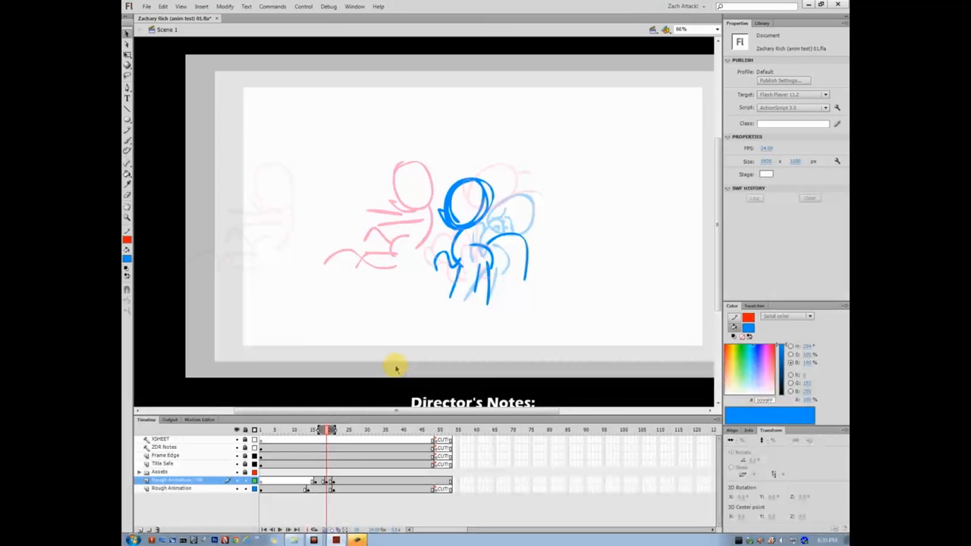
pyautogui.press(',')
pyautogui.press(',')
pyautogui.press(',')
pyautogui.press('.')
pyautogui.press('.')
pyautogui.press('.')
pyautogui.press('.')
pyautogui.press('.')
pyautogui.press('.')
pyautogui.press('.')
pyautogui.press('.')
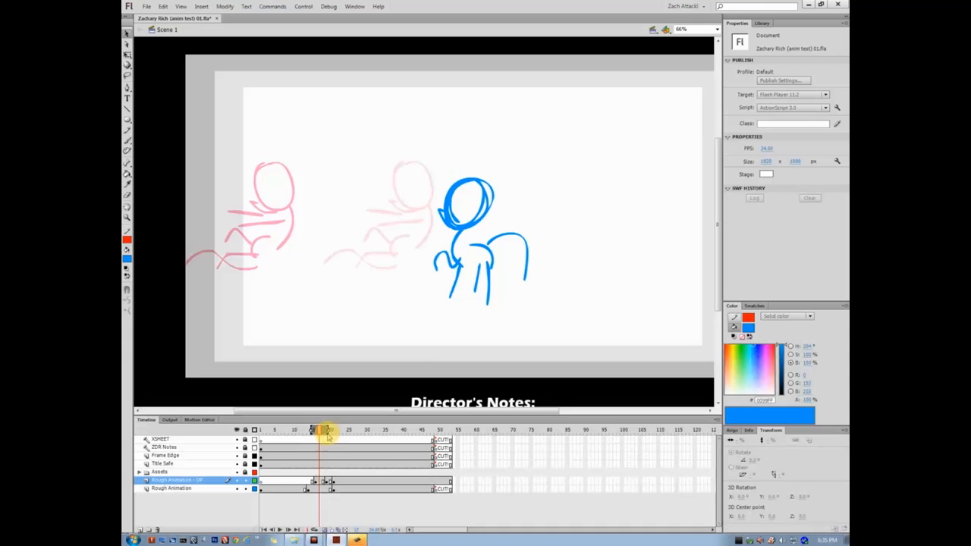
pyautogui.moveTo(327, 434); pyautogui.dragTo(336, 430)
pyautogui.press(',')
pyautogui.press(',')
pyautogui.press('.')
pyautogui.press('.')
pyautogui.press('.')
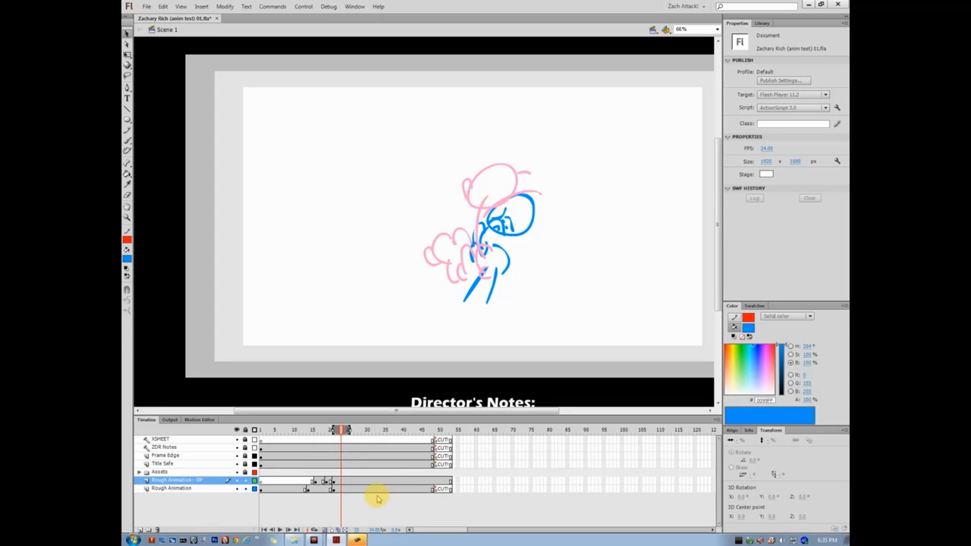
# Insert blank keyframes at frame 26 on both the Rough Animation - OP and Rough Animation layers
pyautogui.press('.')
pyautogui.press('.')
pyautogui.press('.')
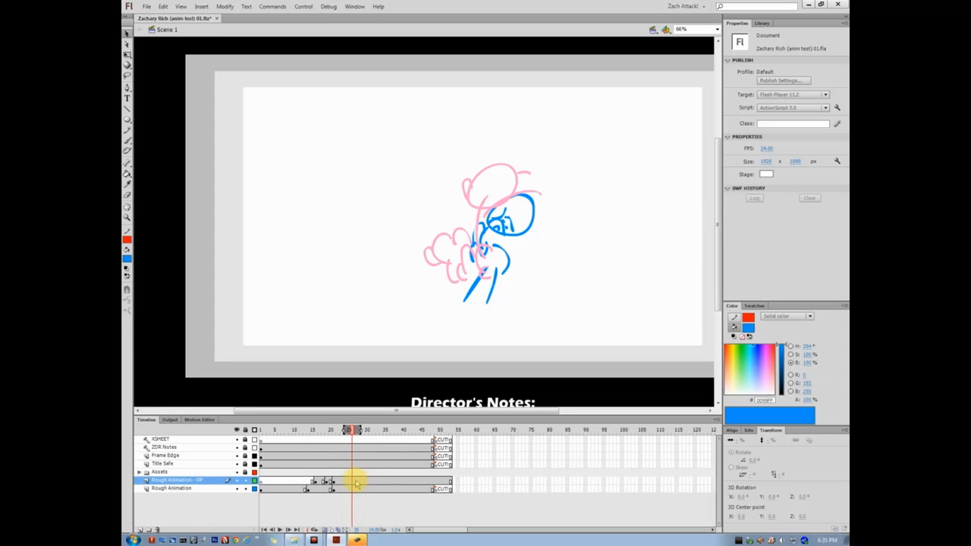
pyautogui.click(352, 481)
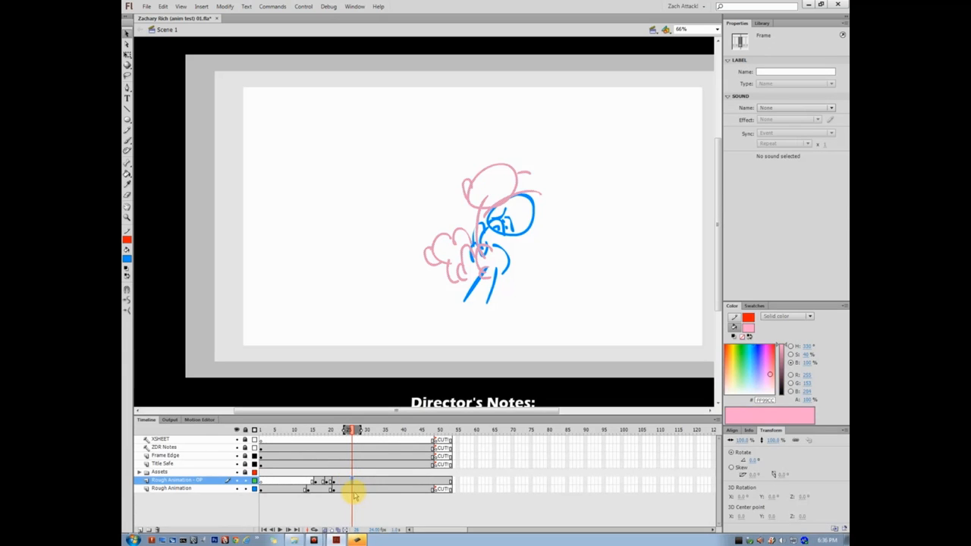
pyautogui.click(349, 488)
pyautogui.hotkey('ctrl', 'z')
pyautogui.click(352, 490)
pyautogui.press('F7')
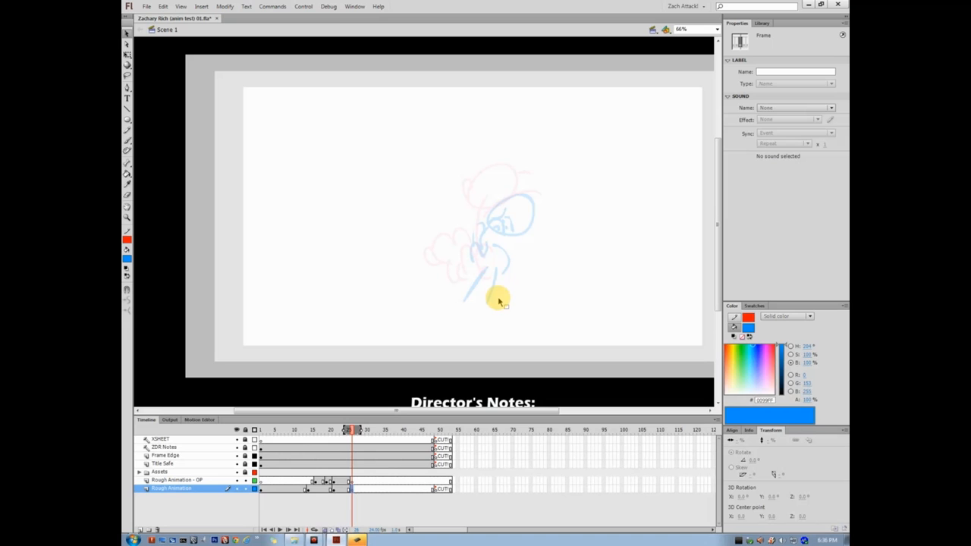
# Sketch the blue pony's next pose on frame 26 with braced front legs, chest, neck and a round head thrown to the left
pyautogui.press('b')
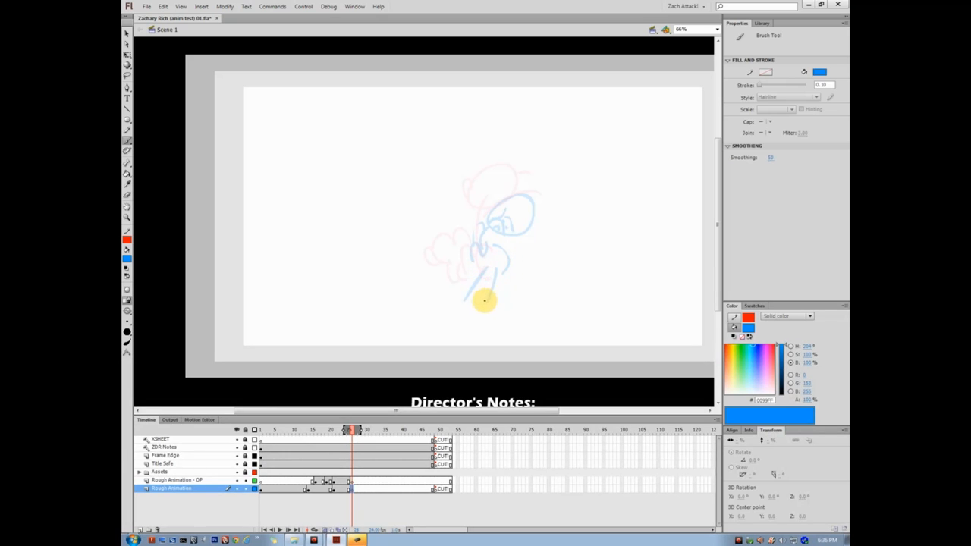
pyautogui.moveTo(457, 261)
pyautogui.mouseDown()
pyautogui.moveTo(486, 302)
pyautogui.moveTo(451, 270)
pyautogui.moveTo(446, 245)
pyautogui.moveTo(410, 239)
pyautogui.mouseUp()
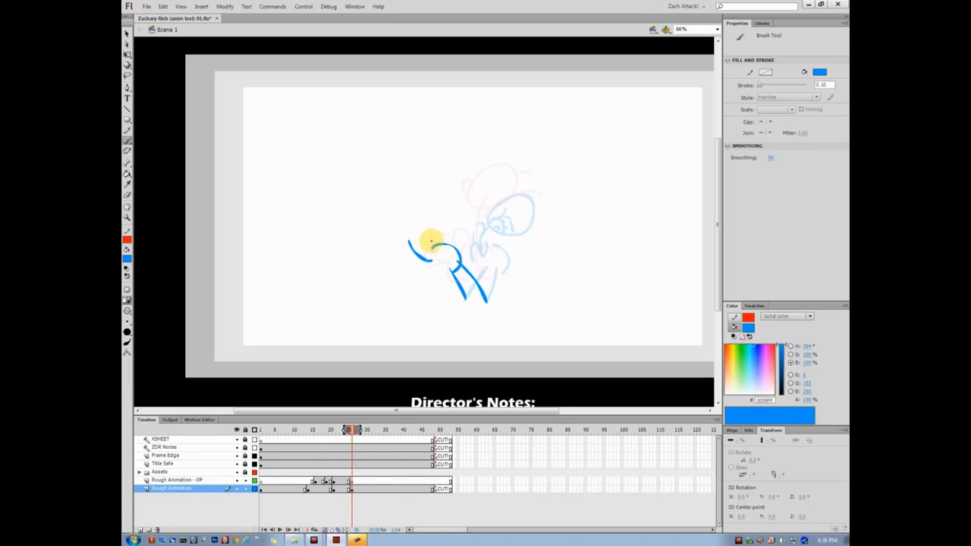
pyautogui.moveTo(412, 214)
pyautogui.mouseDown()
pyautogui.moveTo(391, 228)
pyautogui.moveTo(406, 212)
pyautogui.moveTo(424, 245)
pyautogui.moveTo(383, 230)
pyautogui.moveTo(402, 207)
pyautogui.moveTo(439, 258)
pyautogui.moveTo(482, 290)
pyautogui.moveTo(398, 207)
pyautogui.moveTo(399, 245)
pyautogui.mouseUp()
pyautogui.hotkey('ctrl', 'z')
pyautogui.hotkey('ctrl', 'z')
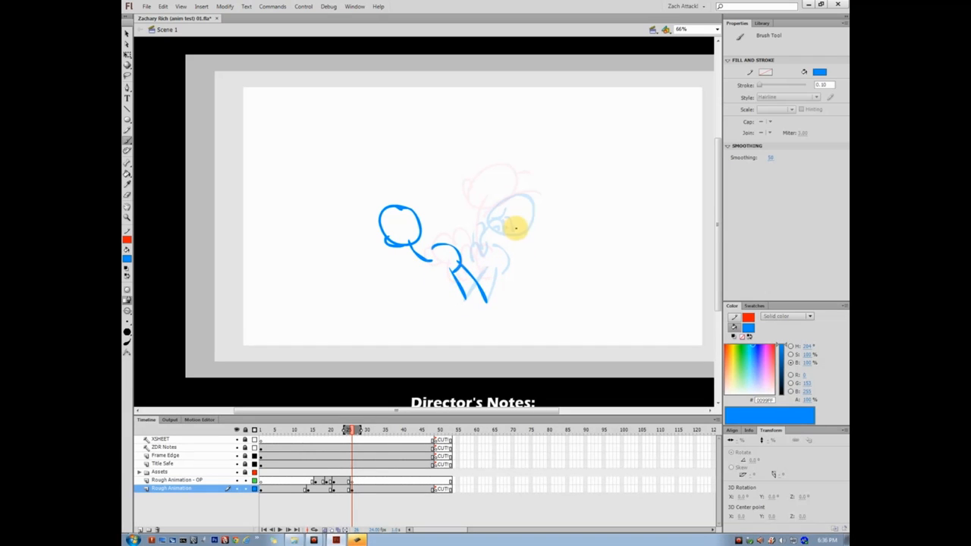
# Add the slanted strokes beside the blue pony's front legs and compare the pose with the preceding collision drawing
pyautogui.moveTo(424, 268)
pyautogui.mouseDown()
pyautogui.moveTo(446, 297)
pyautogui.moveTo(434, 297)
pyautogui.moveTo(430, 280)
pyautogui.moveTo(449, 297)
pyautogui.mouseUp()
pyautogui.hotkey('ctrl', 'z')
pyautogui.hotkey('ctrl', 'z')
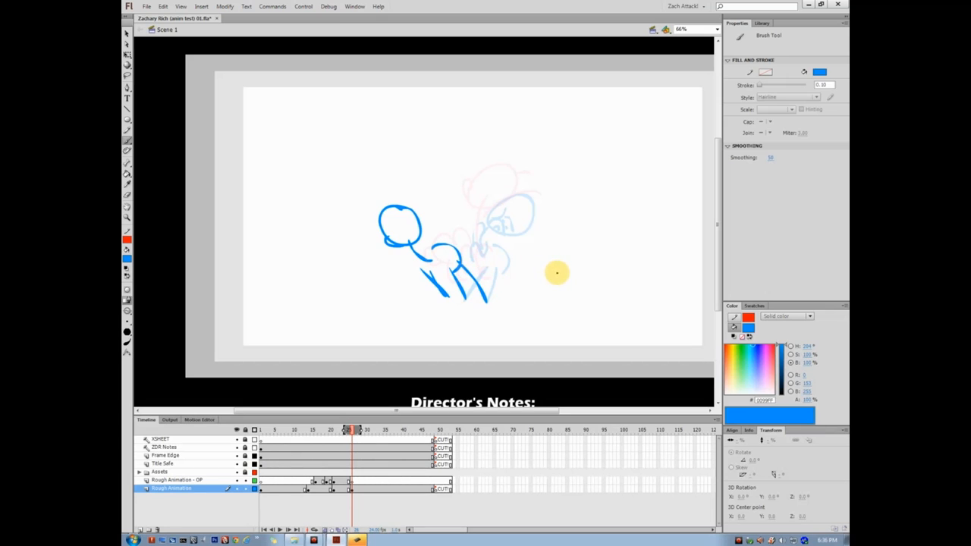
pyautogui.press(',')
pyautogui.press('.')
pyautogui.press(',')
pyautogui.press('.')
pyautogui.press(',')
pyautogui.press('.')
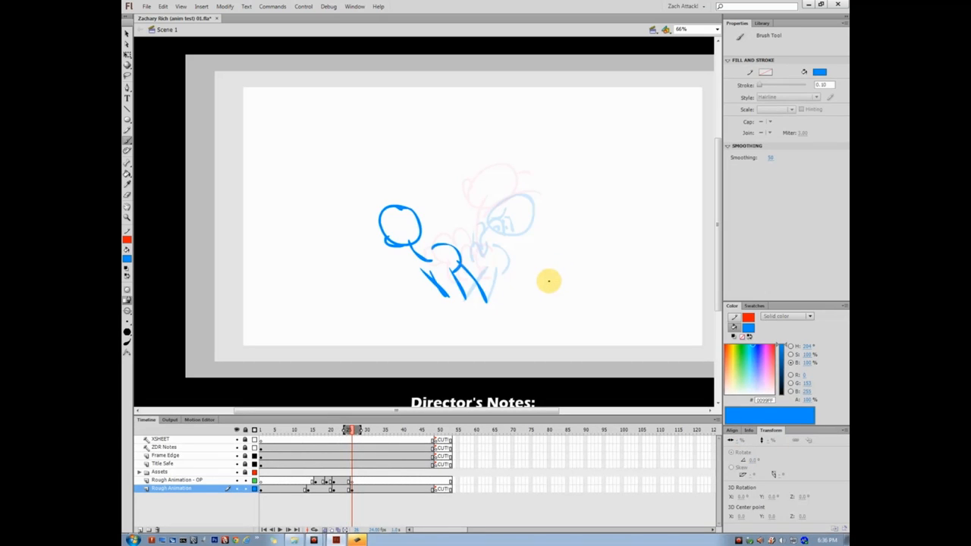
# Sample the pink pony's colour FF99CC from frame 25 and return to frame 26 with the Brush tool
pyautogui.press(',')
pyautogui.press('i')
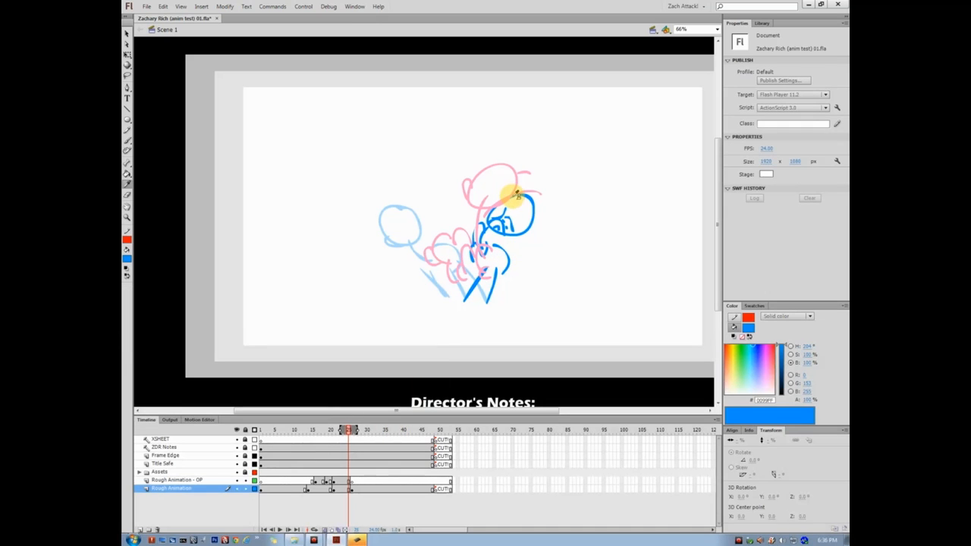
pyautogui.click(509, 194)
pyautogui.press('.')
pyautogui.press('b')
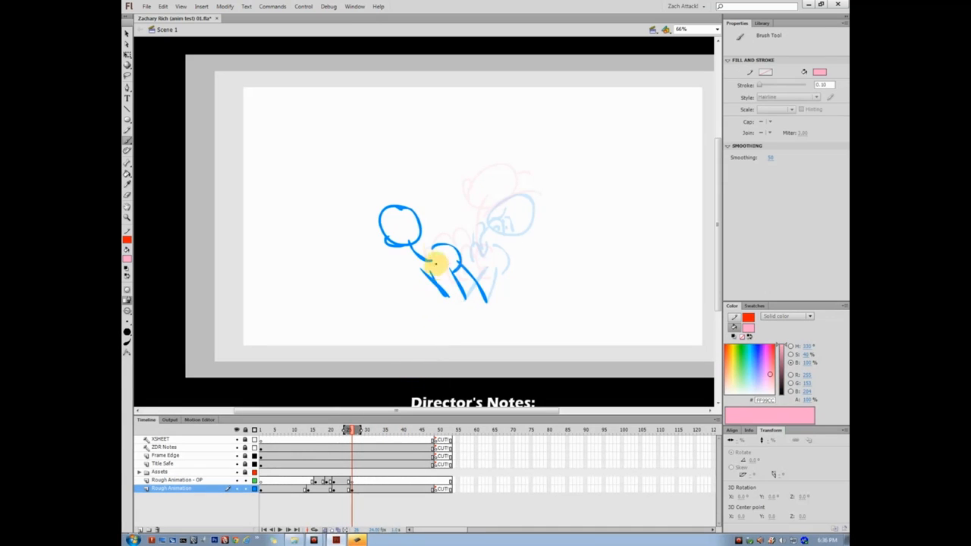
# Flip back and forth between frame 26 and the preceding frames to examine how the blue pony moves out of the collision
pyautogui.press(',')
pyautogui.press('.')
pyautogui.press(',')
pyautogui.press(',')
pyautogui.press(',')
pyautogui.press(',')
pyautogui.press(',')
pyautogui.press(',')
pyautogui.press(',')
pyautogui.press(',')
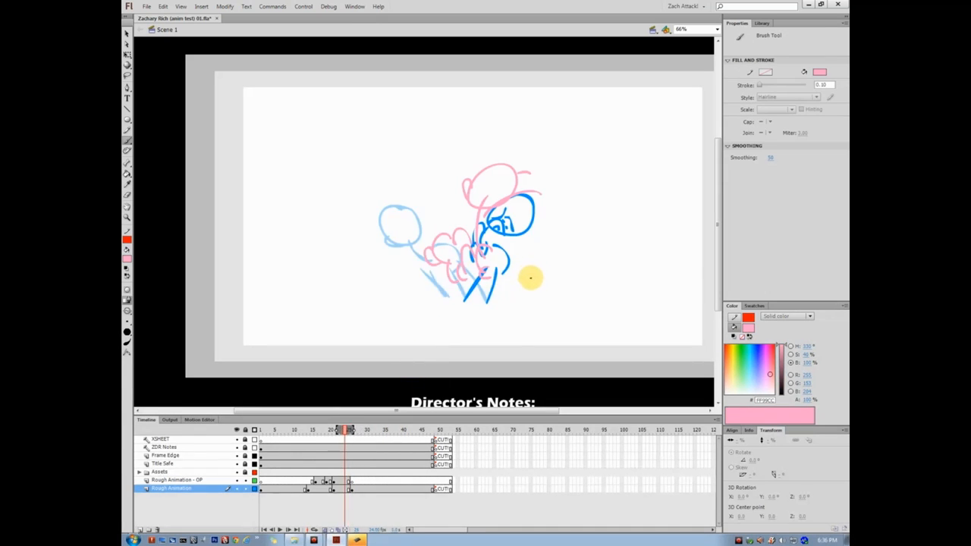
pyautogui.press('.')
pyautogui.press('.')
pyautogui.press('.')
pyautogui.press('.')
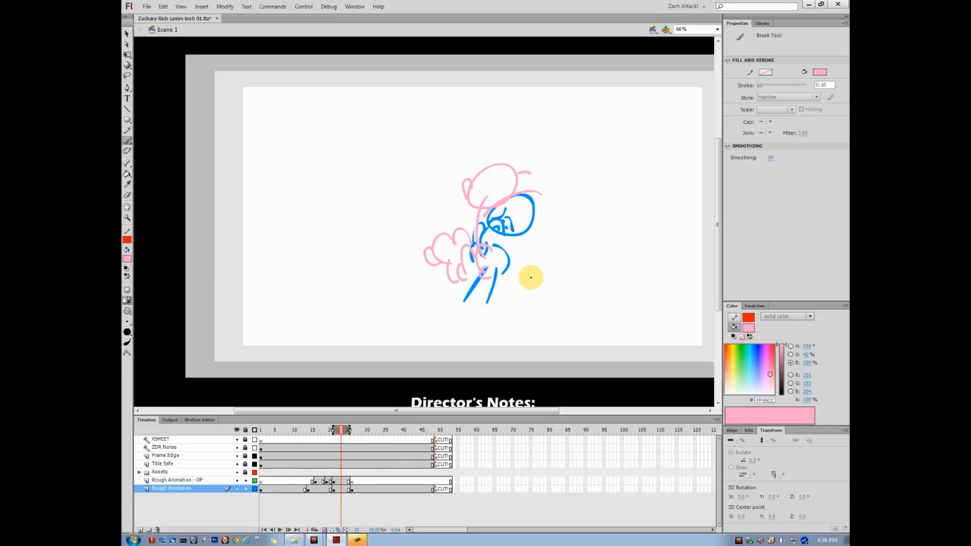
pyautogui.press('.')
pyautogui.press('.')
pyautogui.press('.')
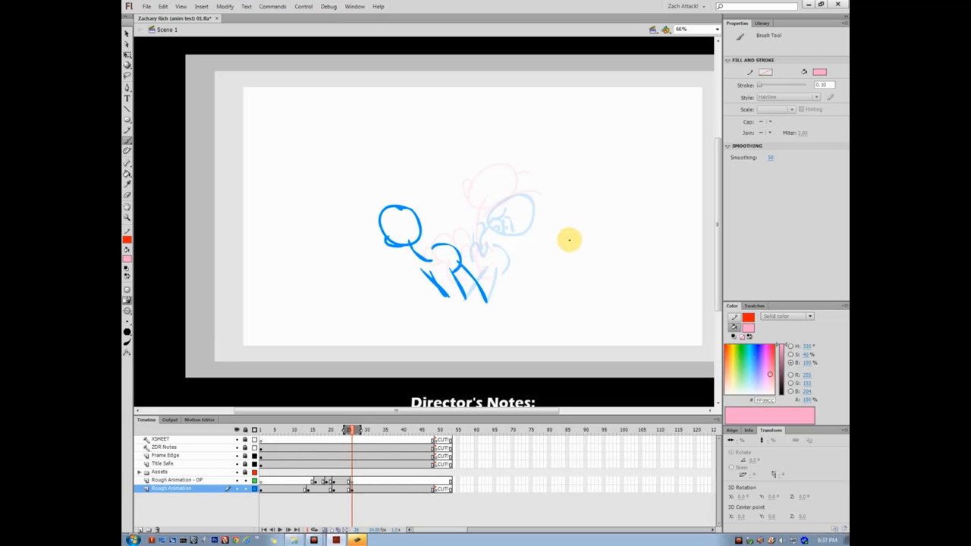
pyautogui.press(',')
pyautogui.press('.')
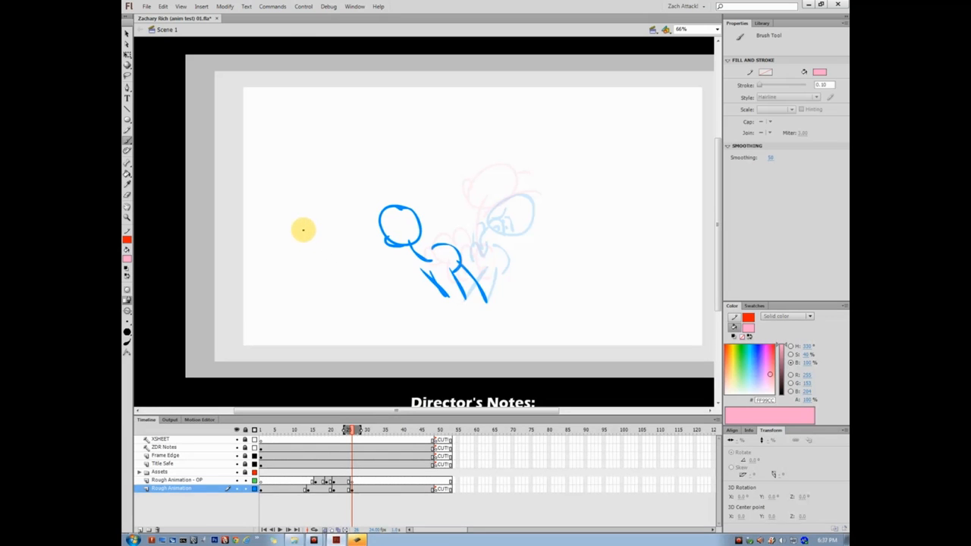
# Step back through the collision frames and forward to frame 26 to plan where the pink pony gets thrown
pyautogui.press(',')
pyautogui.press(',')
pyautogui.press(',')
pyautogui.press(',')
pyautogui.press(',')
pyautogui.press(',')
pyautogui.press(',')
pyautogui.press(',')
pyautogui.press(',')
pyautogui.press(',')
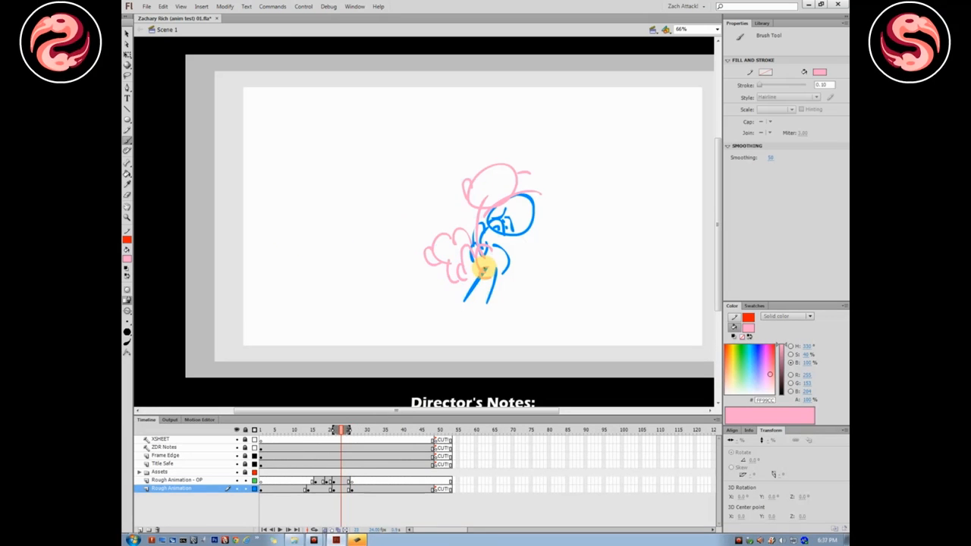
pyautogui.press('.')
pyautogui.press('.')
pyautogui.press('.')
pyautogui.press('.')
pyautogui.press('.')
pyautogui.press('.')
pyautogui.press('.')
pyautogui.press('.')
pyautogui.press('.')
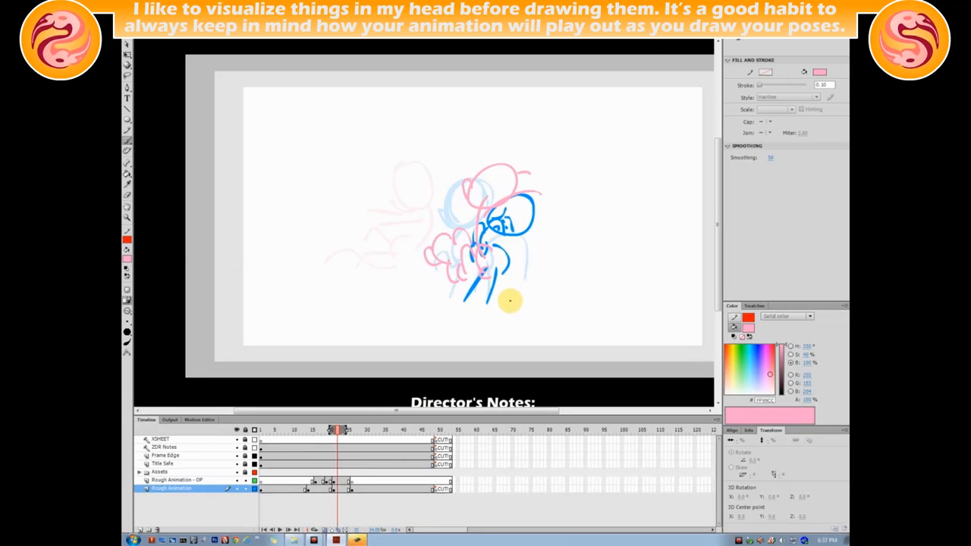
pyautogui.press('.')
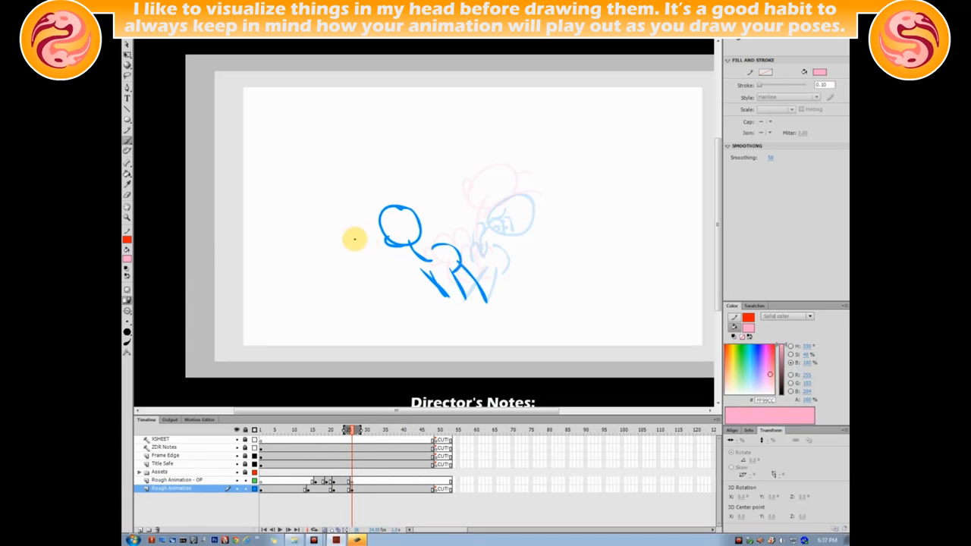
pyautogui.press('.')
pyautogui.press(',')
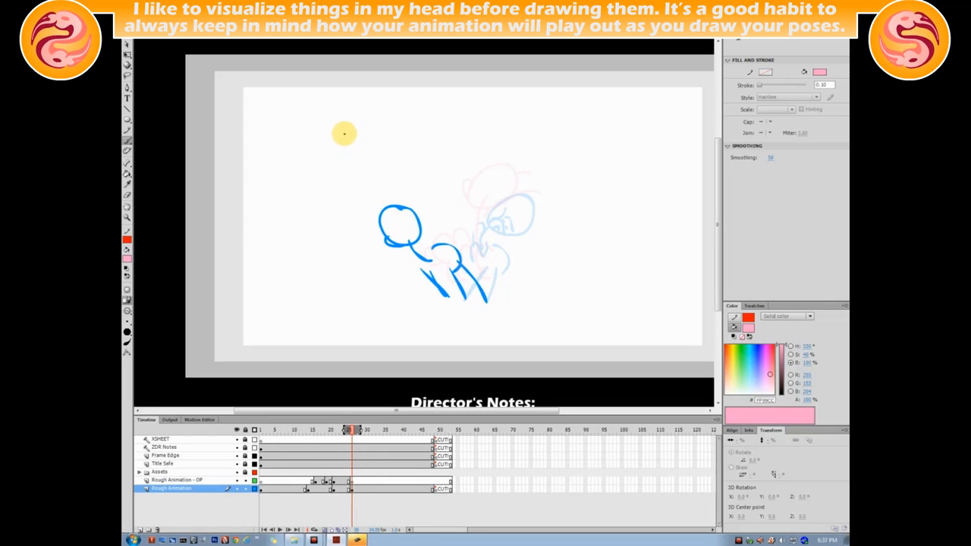
# Sketch the pink pony flying off to the upper left on frame 26, with round head, stretched body, trailing legs and tail
pyautogui.moveTo(275, 94)
pyautogui.mouseDown()
pyautogui.moveTo(278, 120)
pyautogui.moveTo(273, 94)
pyautogui.moveTo(296, 118)
pyautogui.moveTo(282, 97)
pyautogui.moveTo(265, 96)
pyautogui.moveTo(288, 97)
pyautogui.moveTo(262, 105)
pyautogui.moveTo(297, 127)
pyautogui.moveTo(284, 124)
pyautogui.moveTo(342, 204)
pyautogui.mouseUp()
pyautogui.moveTo(319, 167); pyautogui.dragTo(349, 203)
pyautogui.moveTo(287, 145); pyautogui.dragTo(314, 175)
pyautogui.moveTo(292, 138); pyautogui.dragTo(325, 173)
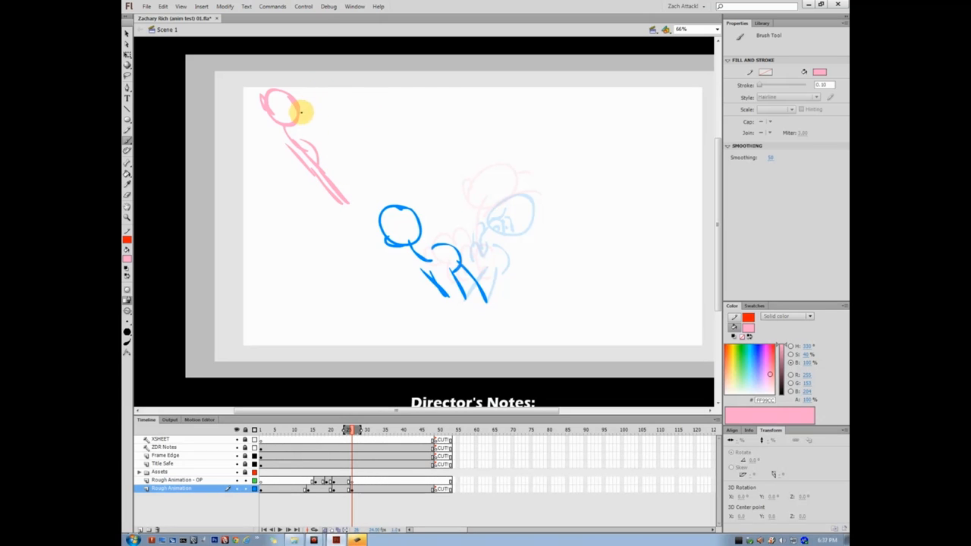
pyautogui.moveTo(301, 112)
pyautogui.mouseDown()
pyautogui.moveTo(320, 165)
pyautogui.moveTo(370, 221)
pyautogui.mouseUp()
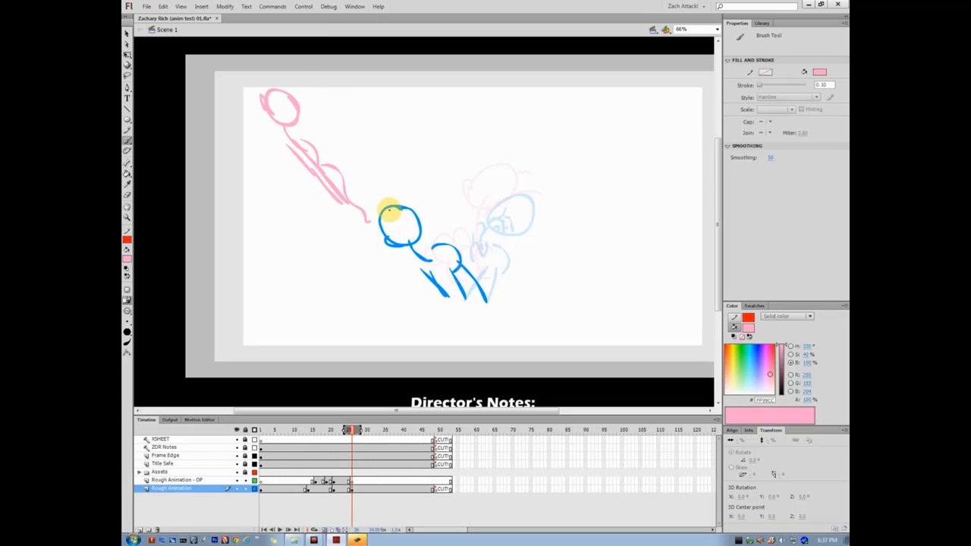
# Flip between frame 26 and the collision frames to examine how the pink pony launches off the blue pony
pyautogui.press(',')
pyautogui.press('.')
pyautogui.press(',')
pyautogui.press(',')
pyautogui.press(',')
pyautogui.press(',')
pyautogui.press(',')
pyautogui.press(',')
pyautogui.press(',')
pyautogui.press(',')
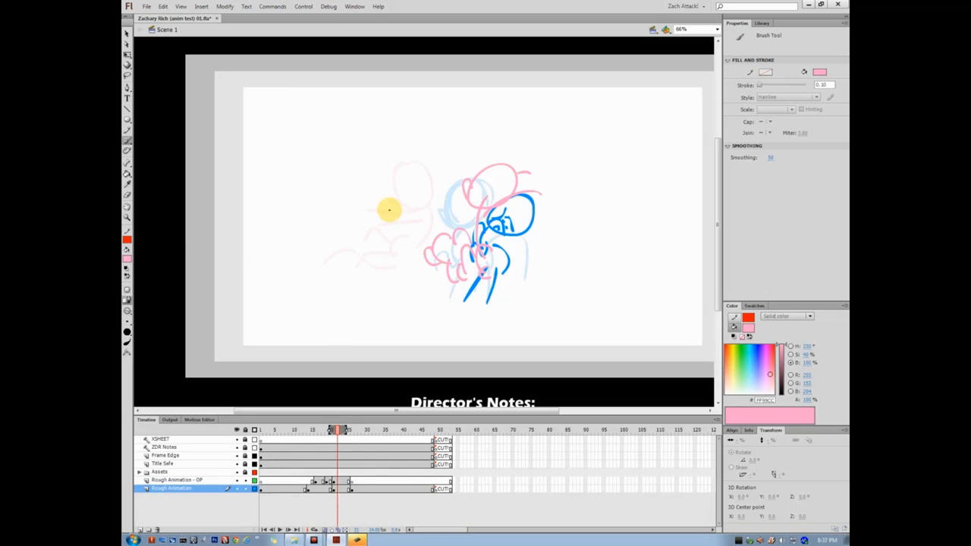
pyautogui.press('.')
pyautogui.press('.')
pyautogui.press('.')
pyautogui.press('.')
pyautogui.press('.')
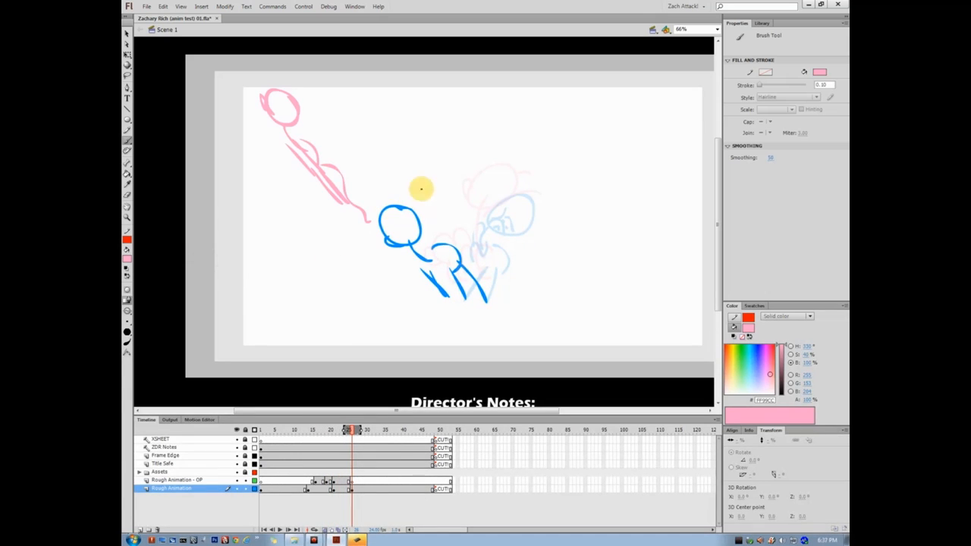
# Move the pink pony sketch to frame 26 of the Rough Animation - OP layer and shift it slightly up and right
pyautogui.press('v')
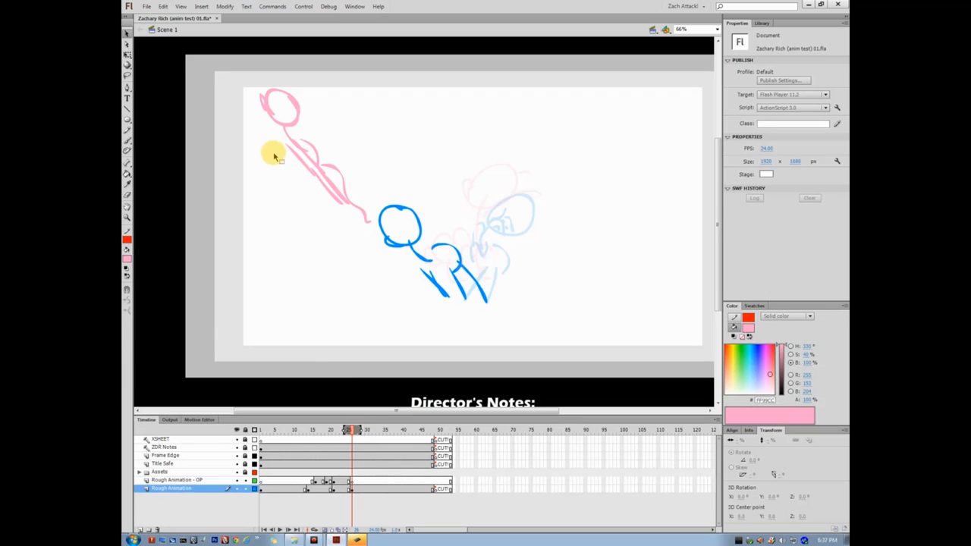
pyautogui.moveTo(243, 76)
pyautogui.mouseDown()
pyautogui.moveTo(353, 232)
pyautogui.moveTo(373, 244)
pyautogui.mouseUp()
pyautogui.press('Delete')
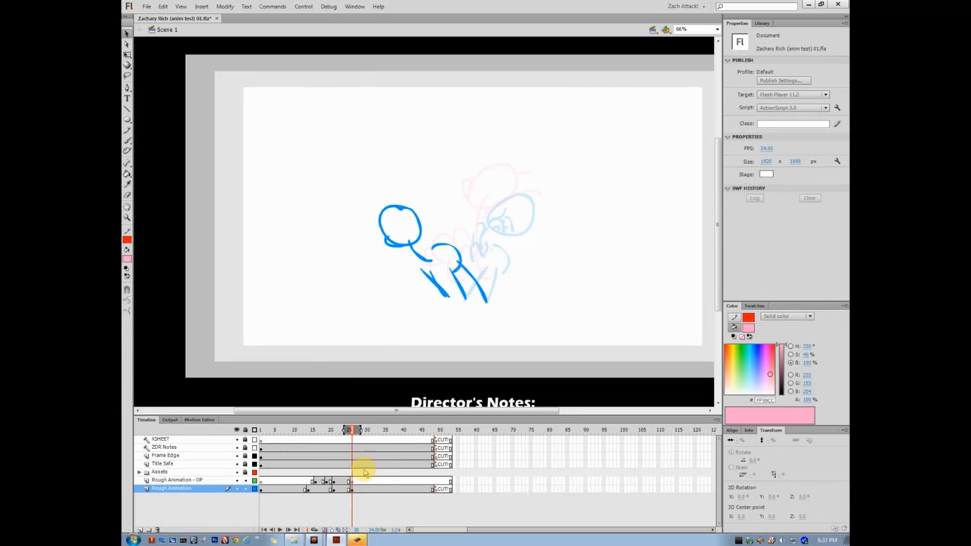
pyautogui.click(351, 480)
pyautogui.hotkey('ctrl', 'shift', 'v')
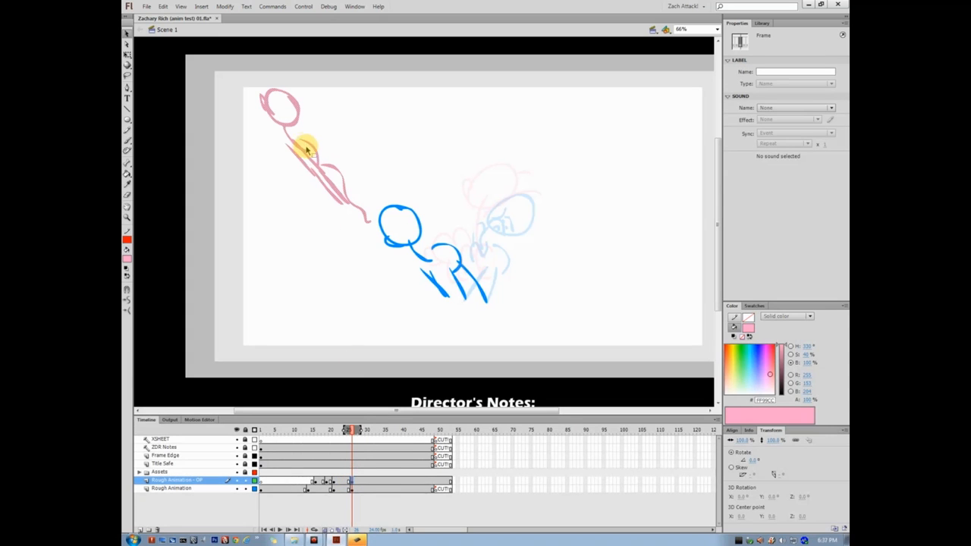
pyautogui.moveTo(306, 157)
pyautogui.mouseDown()
pyautogui.moveTo(311, 135)
pyautogui.moveTo(328, 129)
pyautogui.moveTo(323, 119)
pyautogui.mouseUp()
# Flip repeatedly through the frames around frame 26 to examine the timing of the repositioned pink pony's launch and the blue pony's recoil
pyautogui.press(',')
pyautogui.press(',')
pyautogui.press(',')
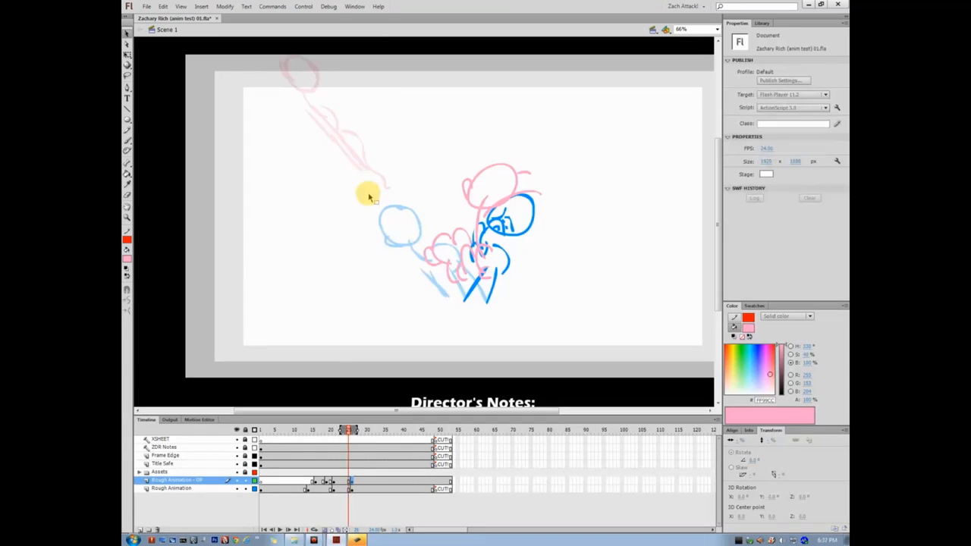
pyautogui.press('.')
pyautogui.press('.')
pyautogui.press('.')
pyautogui.press(',')
pyautogui.press(',')
pyautogui.press(',')
pyautogui.press(',')
pyautogui.press(',')
pyautogui.press('.')
pyautogui.press('.')
pyautogui.press('.')
pyautogui.press('.')
pyautogui.press('.')
pyautogui.press('.')
pyautogui.press('.')
pyautogui.press(',')
pyautogui.press(',')
pyautogui.press(',')
pyautogui.press('.')
pyautogui.press(',')
pyautogui.press('.')
pyautogui.press('.')
pyautogui.press('.')
pyautogui.press('.')
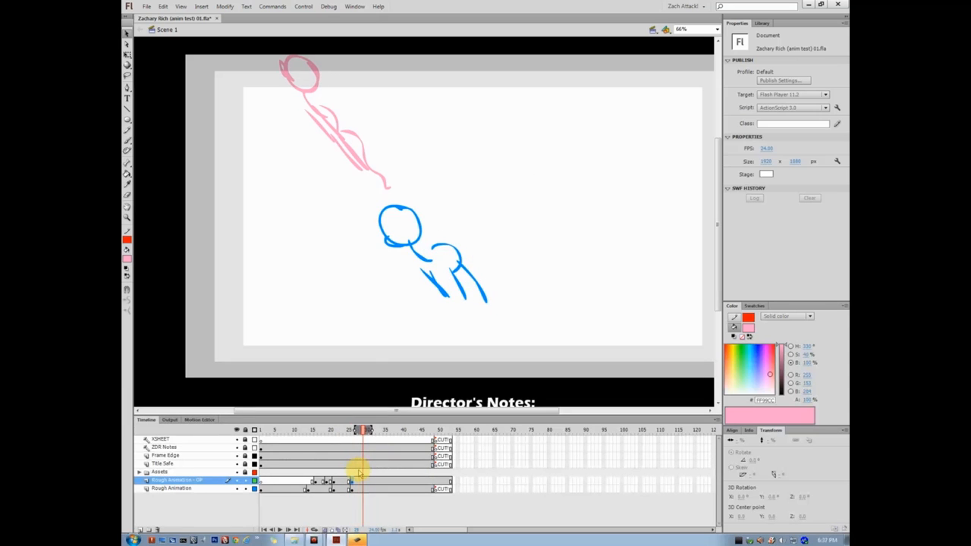
pyautogui.press(',')
pyautogui.press(',')
pyautogui.press(',')
pyautogui.press(',')
pyautogui.press(',')
pyautogui.press(',')
pyautogui.press(',')
pyautogui.press(',')
pyautogui.press(',')
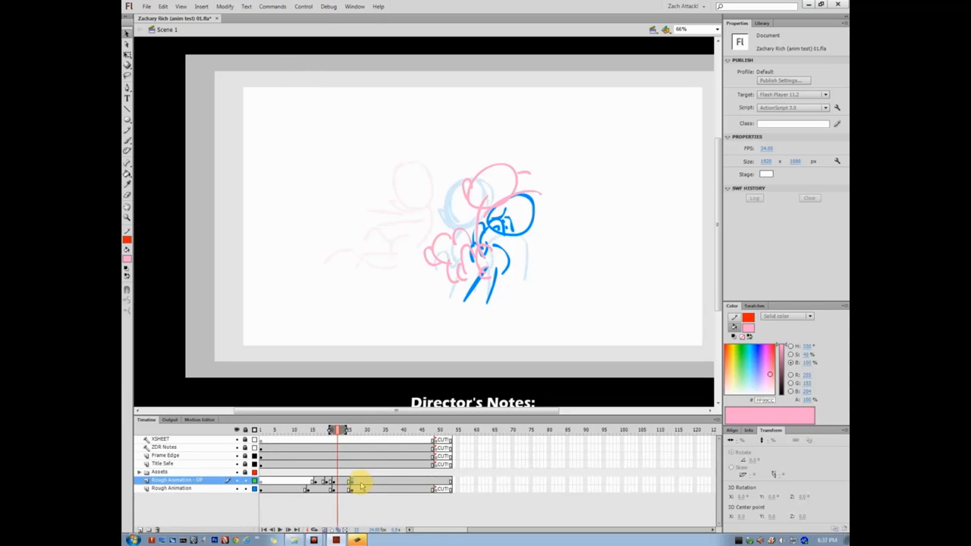
pyautogui.press('.')
pyautogui.press('.')
pyautogui.press('.')
pyautogui.press('.')
pyautogui.press('.')
pyautogui.press('.')
pyautogui.press('.')
pyautogui.press('.')
pyautogui.press('.')
pyautogui.press('.')
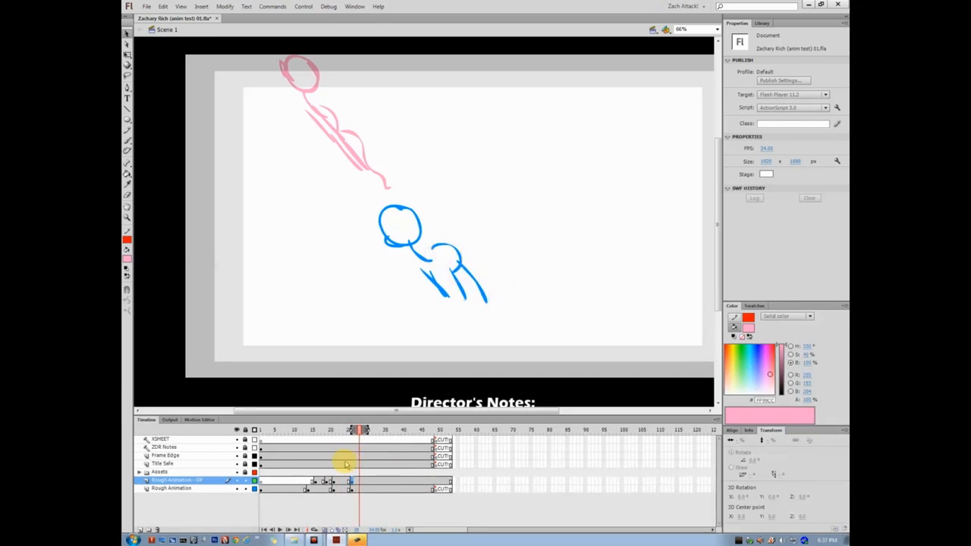
# Insert blank keyframes at frame 32 on both the Rough Animation - OP and Rough Animation layers
pyautogui.press(',')
pyautogui.press(',')
pyautogui.press('.')
pyautogui.press('.')
pyautogui.press('.')
pyautogui.press('.')
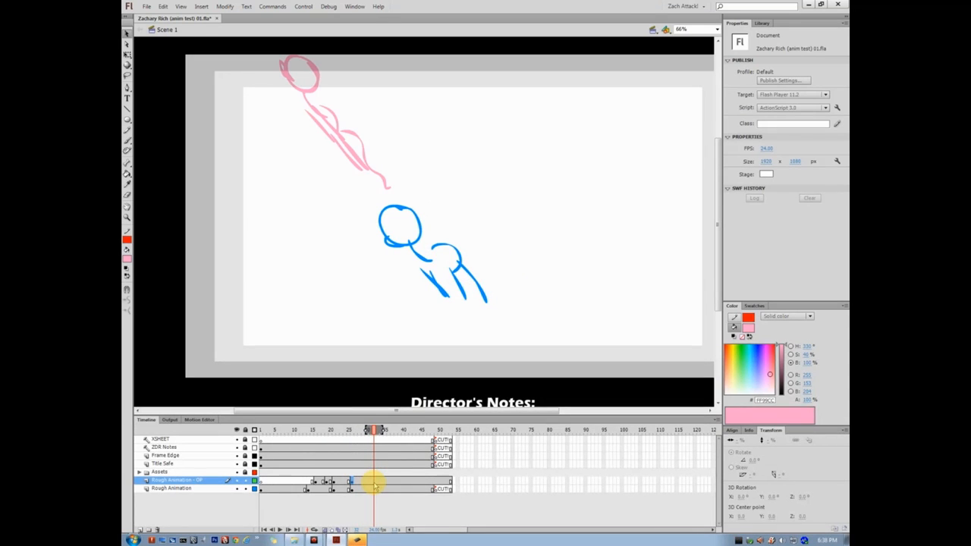
pyautogui.click(374, 482)
pyautogui.press('F7')
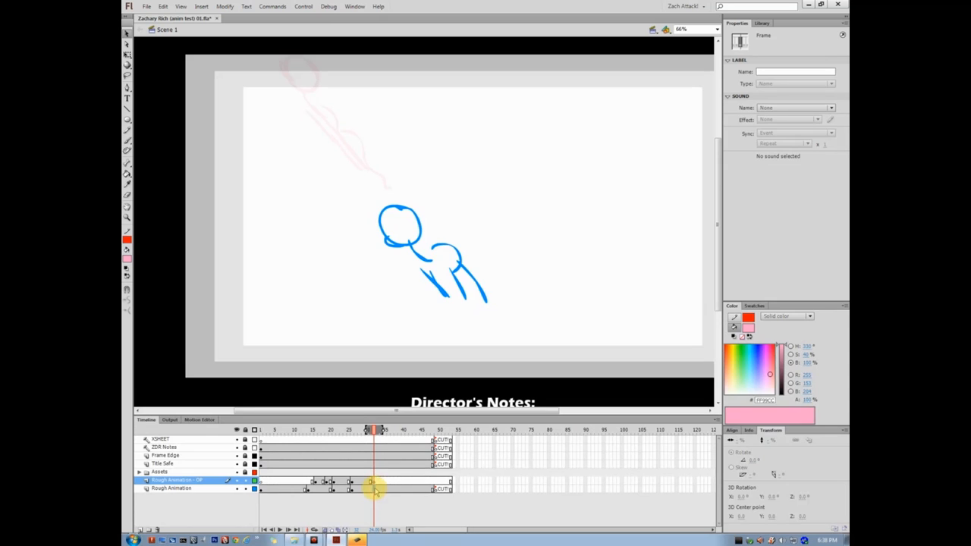
pyautogui.click(374, 489)
pyautogui.moveTo(373, 430)
pyautogui.mouseDown()
pyautogui.moveTo(281, 430)
pyautogui.moveTo(377, 432)
pyautogui.mouseUp()
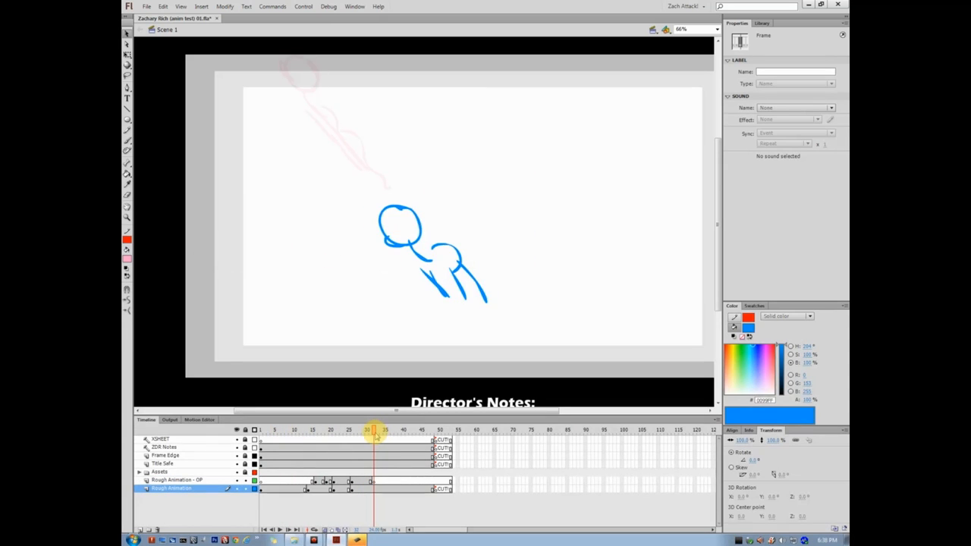
pyautogui.click(378, 475)
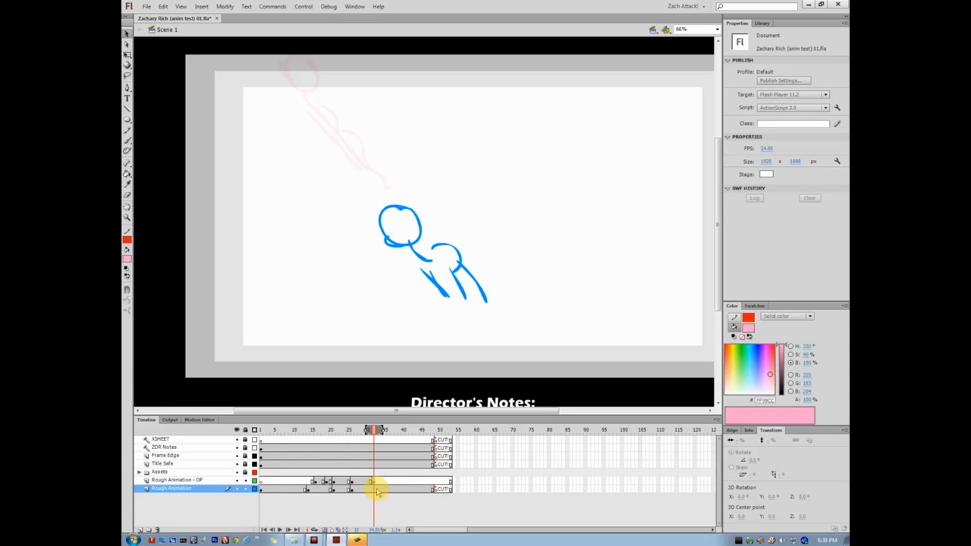
pyautogui.click(374, 489)
pyautogui.press('F7')
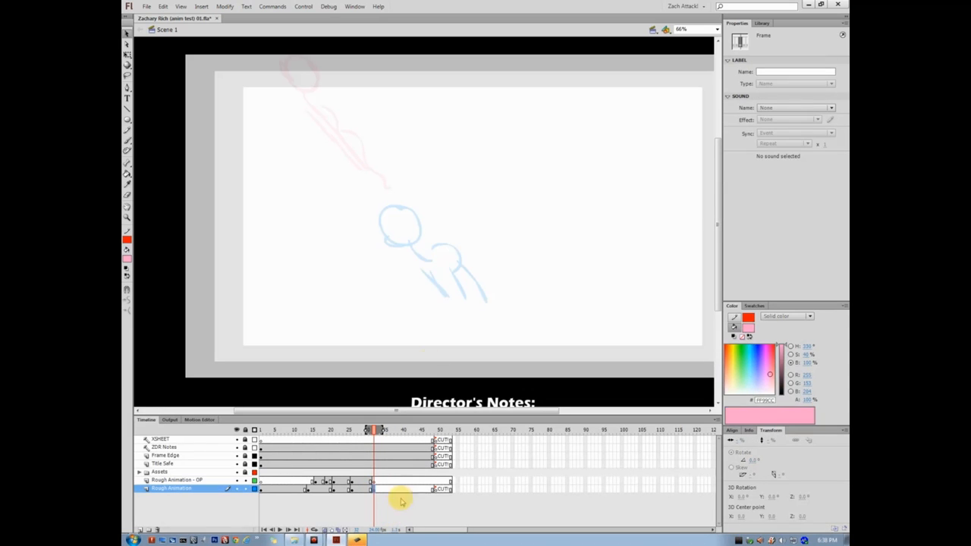
# Copy the blue pony's standing pose from frame 1 to frame 32 on the Rough Animation layer
pyautogui.press('b')
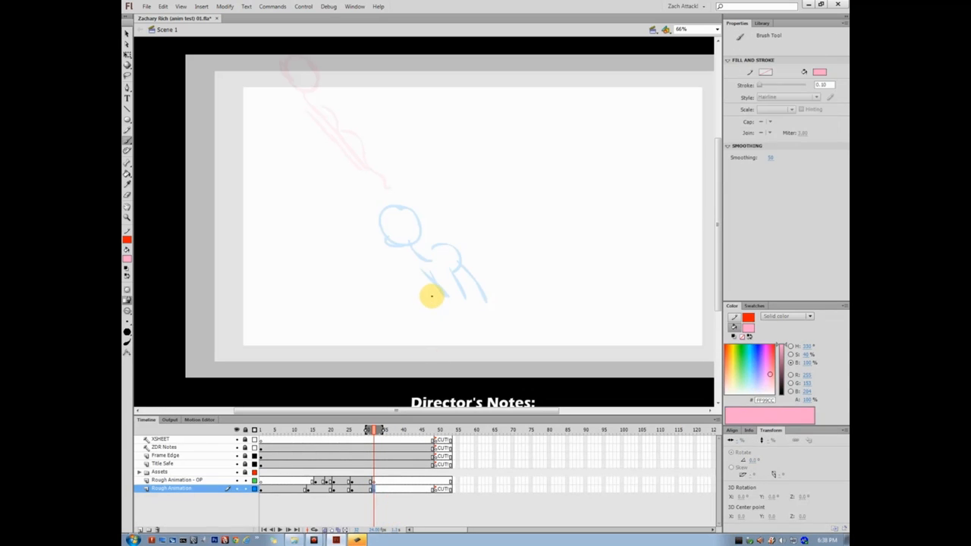
pyautogui.click(306, 430)
pyautogui.moveTo(306, 431); pyautogui.dragTo(293, 430)
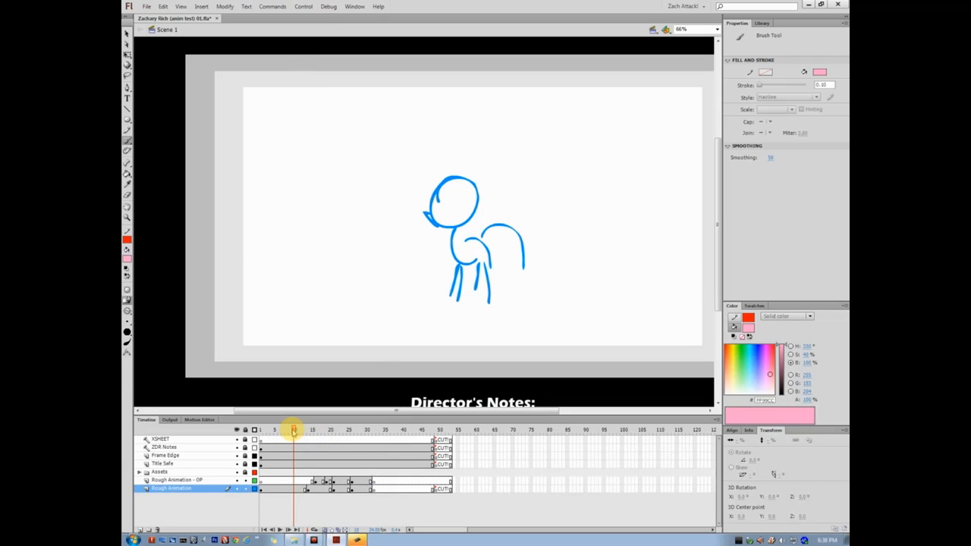
pyautogui.moveTo(294, 430)
pyautogui.mouseDown()
pyautogui.moveTo(368, 430)
pyautogui.moveTo(286, 430)
pyautogui.mouseUp()
pyautogui.click(261, 491)
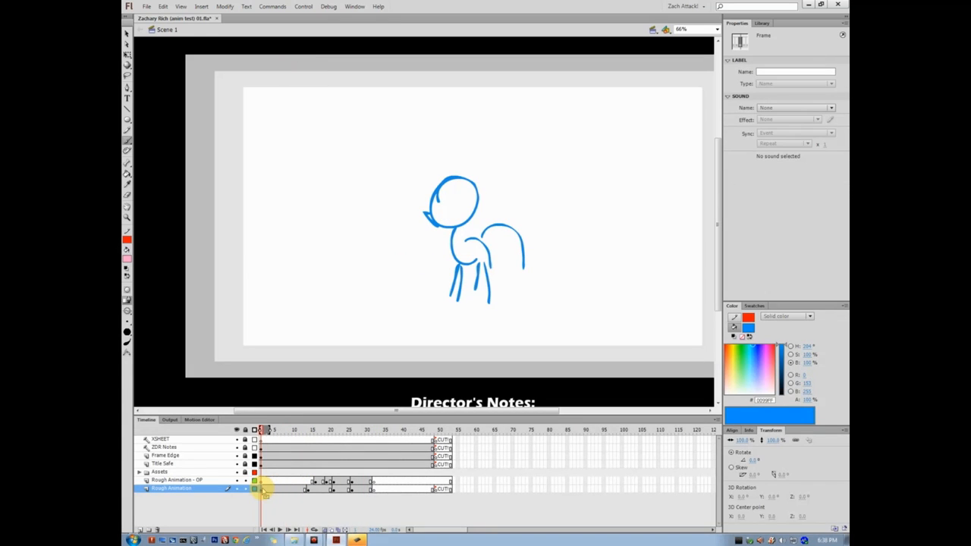
pyautogui.keyDown('alt'); pyautogui.moveTo(263, 492); pyautogui.dragTo(372, 489); pyautogui.keyUp('alt')
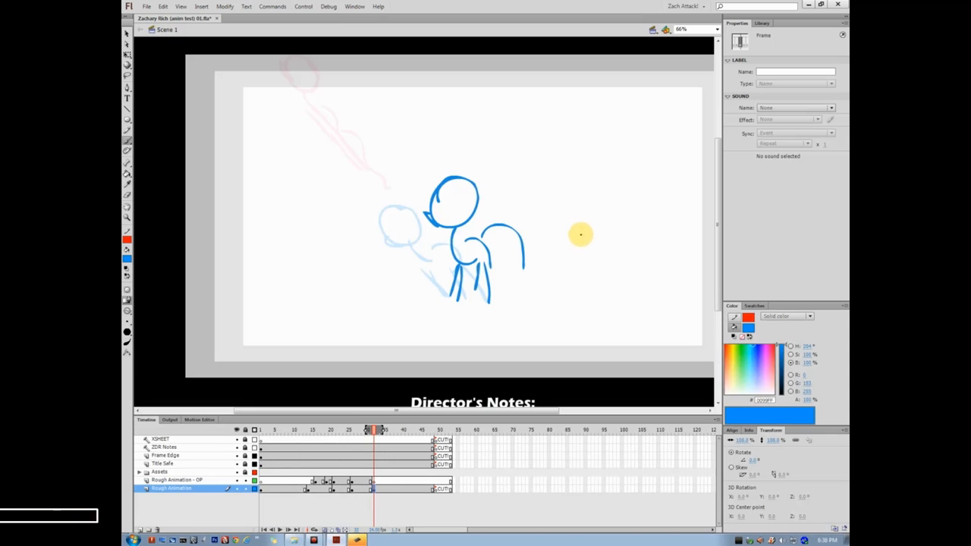
pyautogui.moveTo(592, 237)
pyautogui.mouseDown()
pyautogui.moveTo(596, 264)
pyautogui.moveTo(604, 256)
pyautogui.moveTo(606, 265)
pyautogui.moveTo(585, 300)
pyautogui.mouseUp()
pyautogui.moveTo(601, 263); pyautogui.dragTo(600, 301)
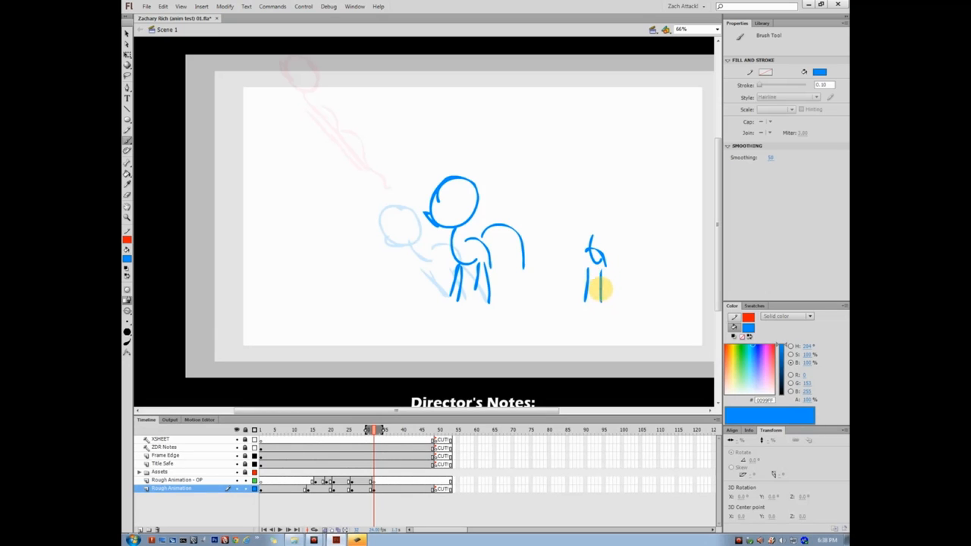
pyautogui.moveTo(606, 260)
pyautogui.mouseDown()
pyautogui.moveTo(611, 301)
pyautogui.moveTo(594, 301)
pyautogui.mouseUp()
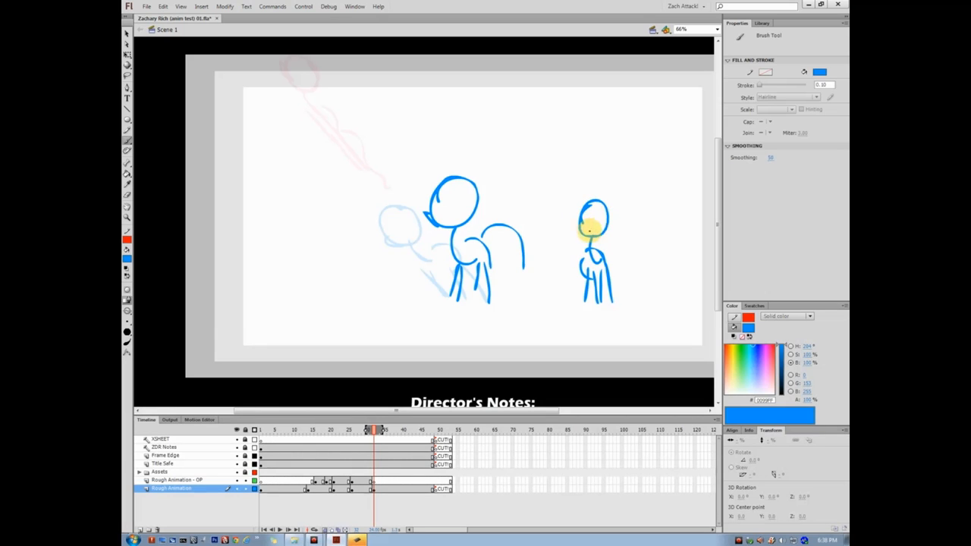
pyautogui.moveTo(590, 201)
pyautogui.mouseDown()
pyautogui.moveTo(592, 240)
pyautogui.moveTo(596, 199)
pyautogui.moveTo(609, 223)
pyautogui.mouseUp()
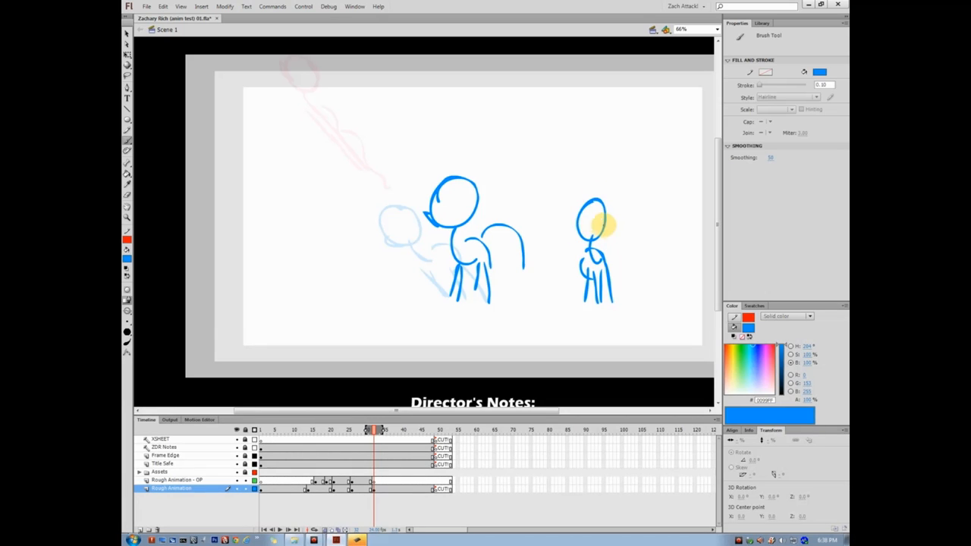
pyautogui.hotkey('ctrl', 'z')
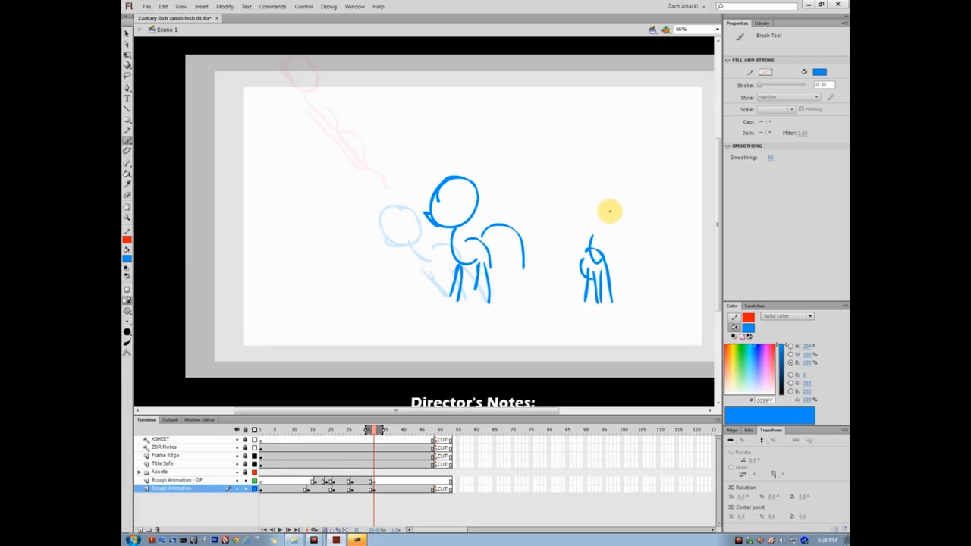
pyautogui.moveTo(551, 283); pyautogui.dragTo(616, 286)
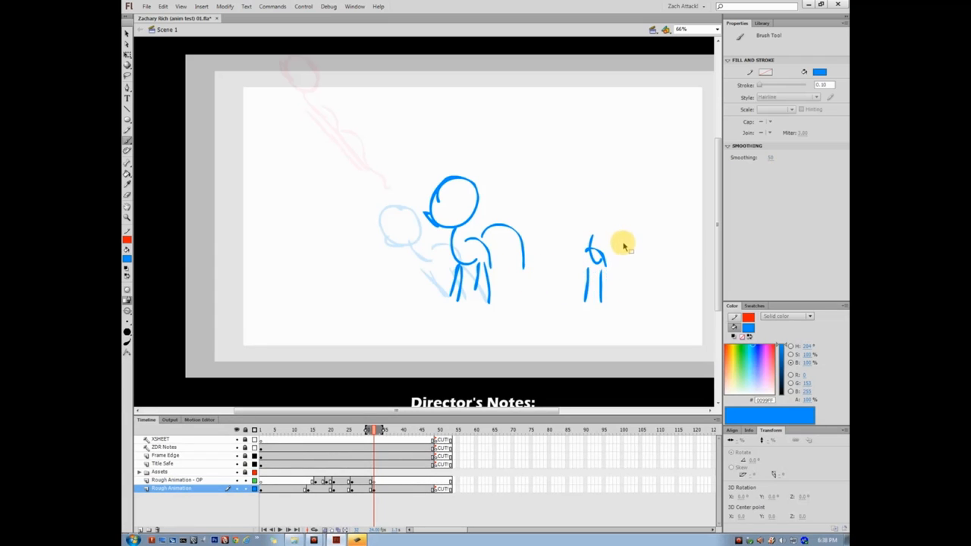
pyautogui.hotkey('ctrl', 'z')
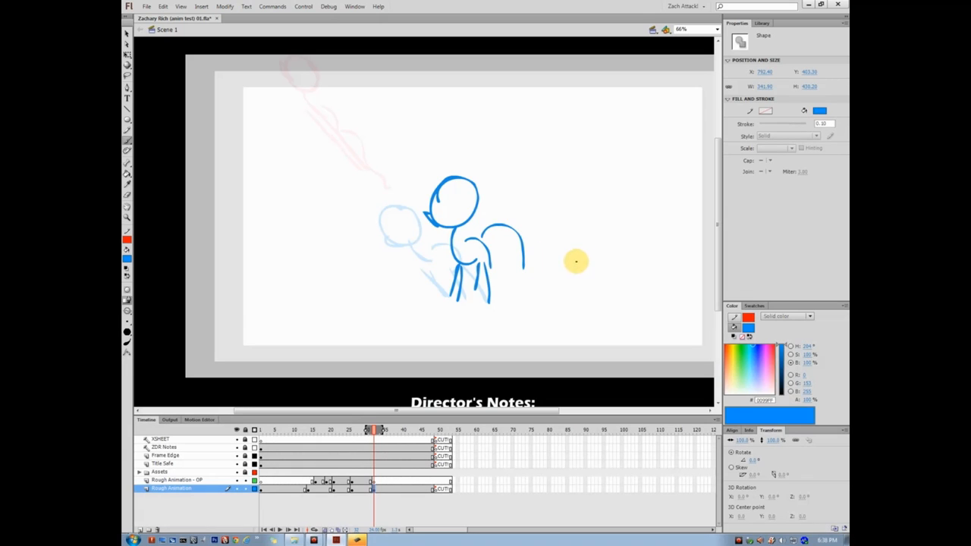
# Sketch a crouched pose's neck, torso and bent foreleg beside the standing blue pony at frame 32, and shift the sketch slightly down
pyautogui.moveTo(591, 228)
pyautogui.mouseDown()
pyautogui.moveTo(605, 258)
pyautogui.moveTo(583, 243)
pyautogui.moveTo(609, 252)
pyautogui.mouseUp()
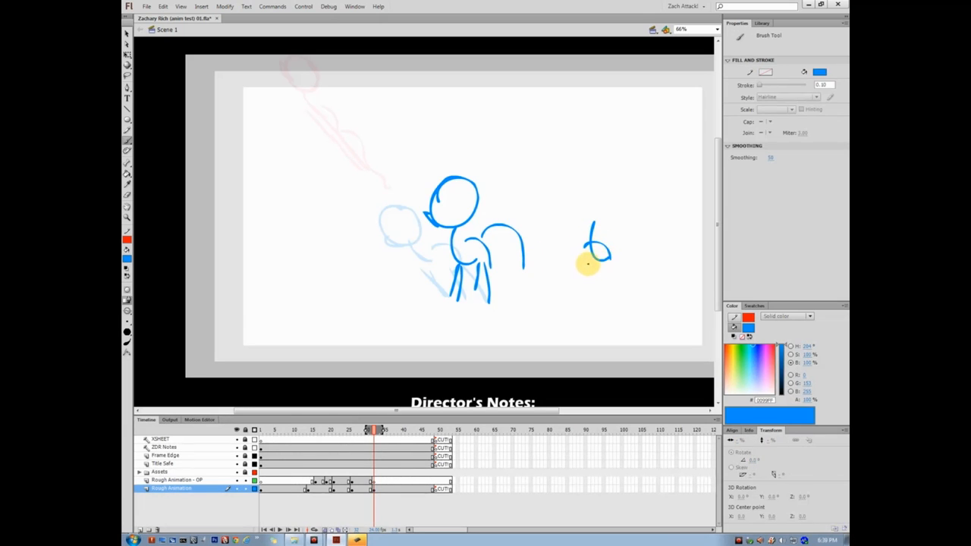
pyautogui.moveTo(577, 261)
pyautogui.mouseDown()
pyautogui.moveTo(581, 275)
pyautogui.moveTo(587, 257)
pyautogui.mouseUp()
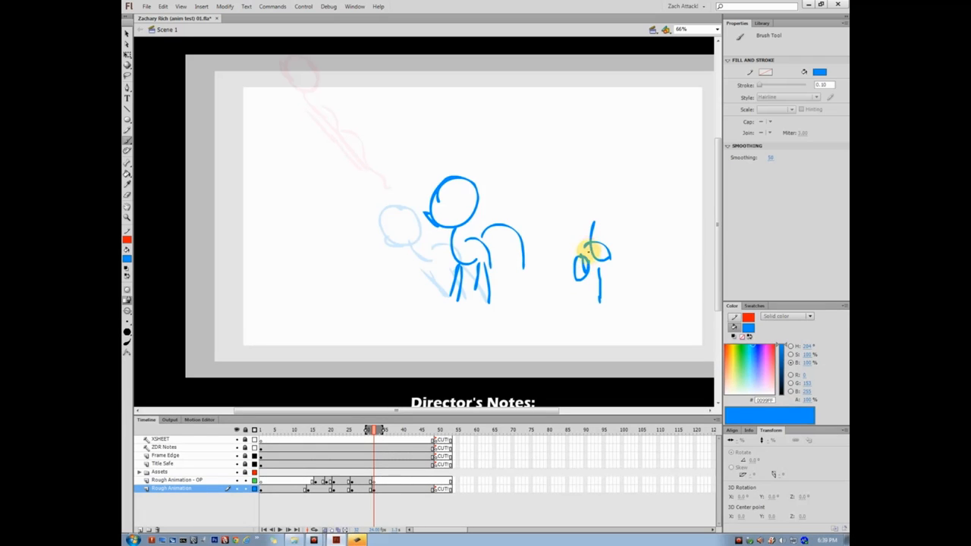
pyautogui.moveTo(576, 280); pyautogui.dragTo(568, 298)
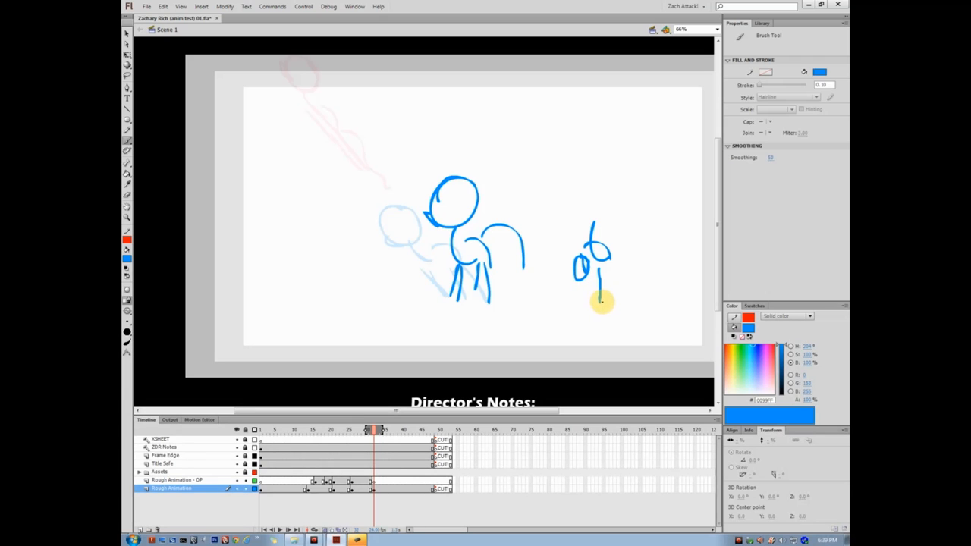
pyautogui.press('e')
pyautogui.moveTo(606, 302)
pyautogui.mouseDown()
pyautogui.moveTo(602, 295)
pyautogui.moveTo(606, 303)
pyautogui.mouseUp()
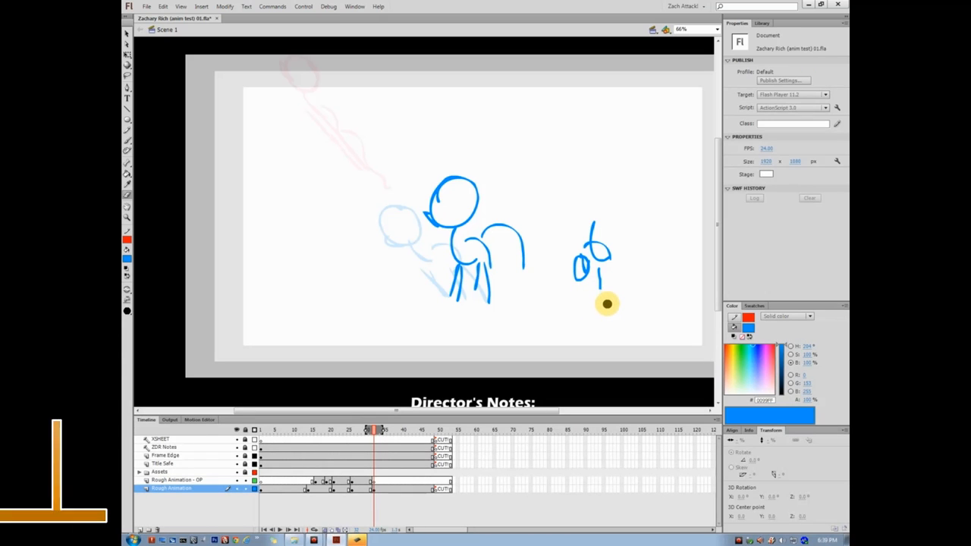
pyautogui.press('e')
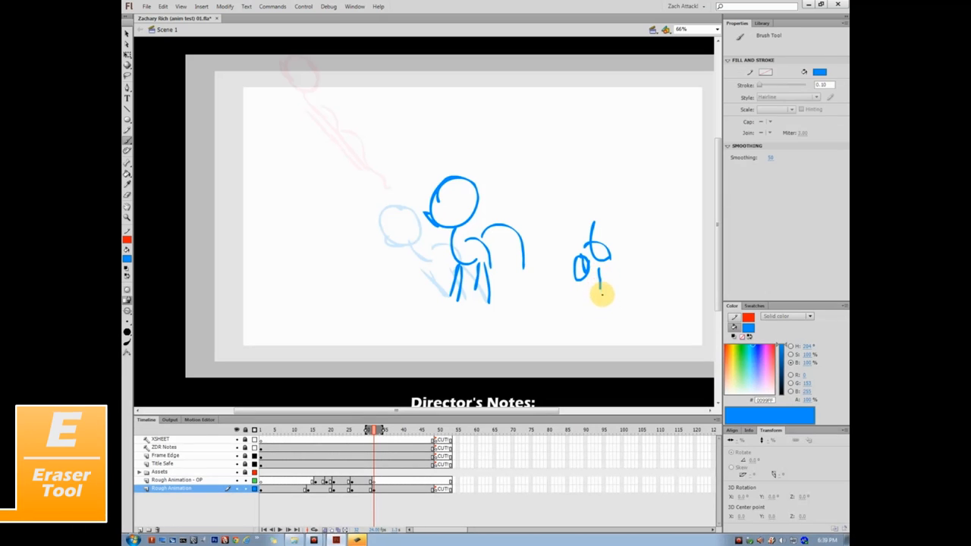
pyautogui.moveTo(602, 292); pyautogui.dragTo(599, 280)
pyautogui.press('v')
pyautogui.moveTo(628, 208); pyautogui.dragTo(568, 300)
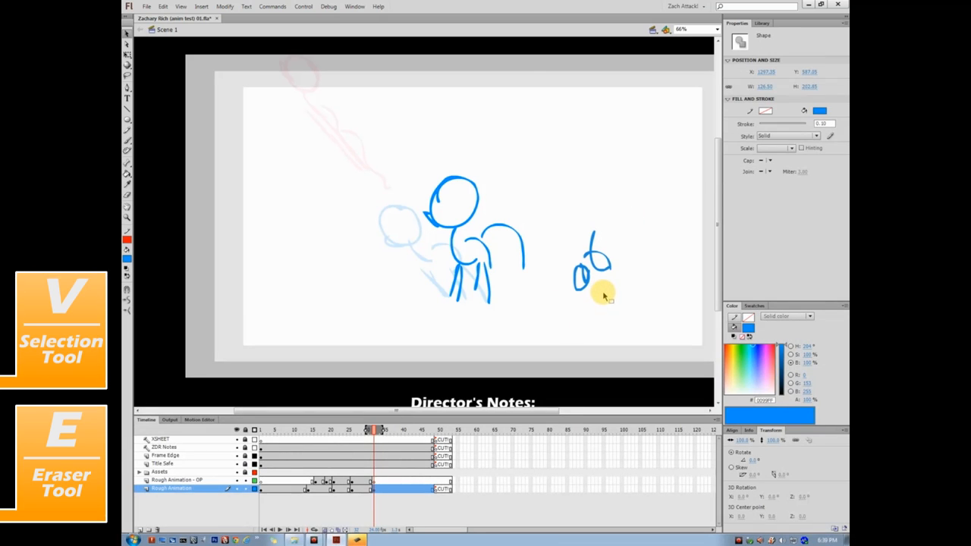
# Draw the legs of the crouched blue pony, bending and spreading them down to the ground
pyautogui.press('b')
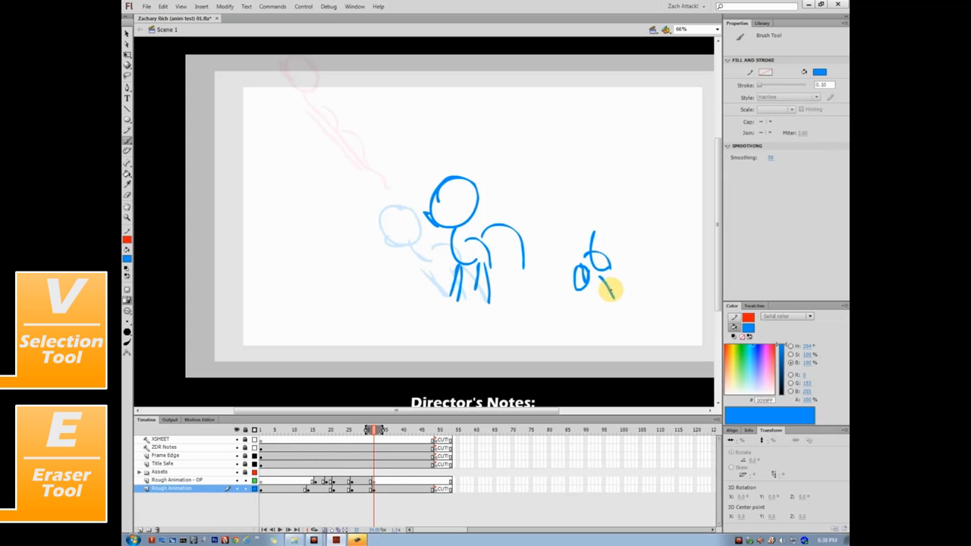
pyautogui.hotkey('ctrl', 'z')
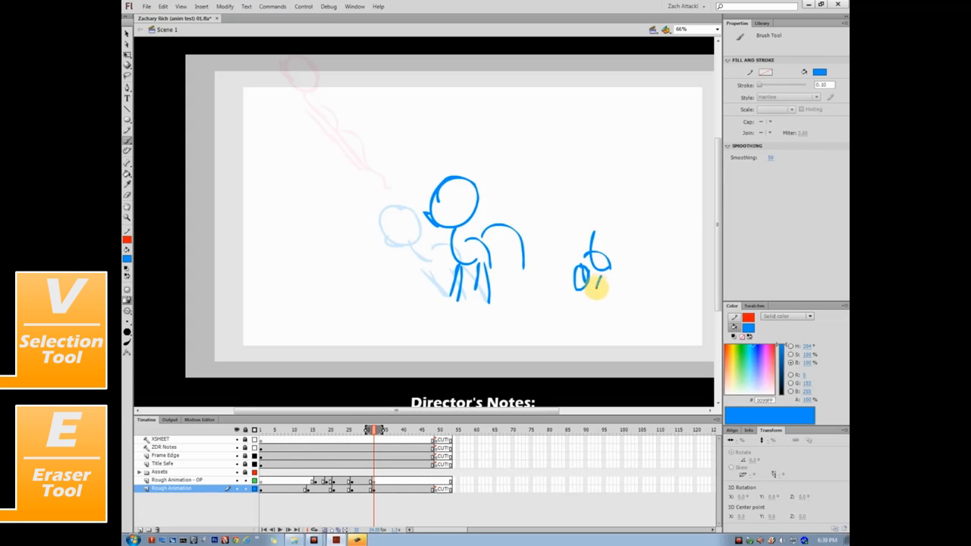
pyautogui.moveTo(607, 299); pyautogui.dragTo(616, 300)
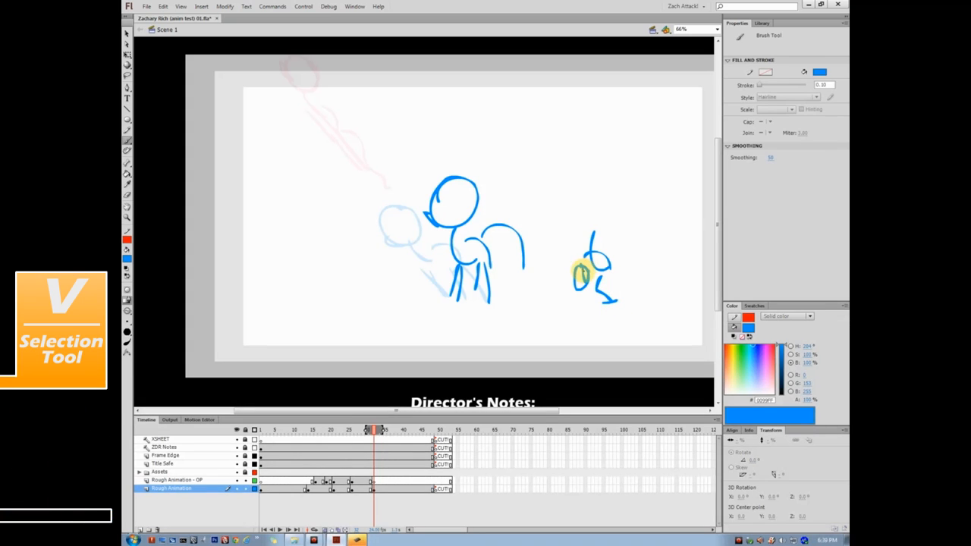
pyautogui.moveTo(574, 267); pyautogui.dragTo(572, 299)
pyautogui.moveTo(607, 271); pyautogui.dragTo(624, 301)
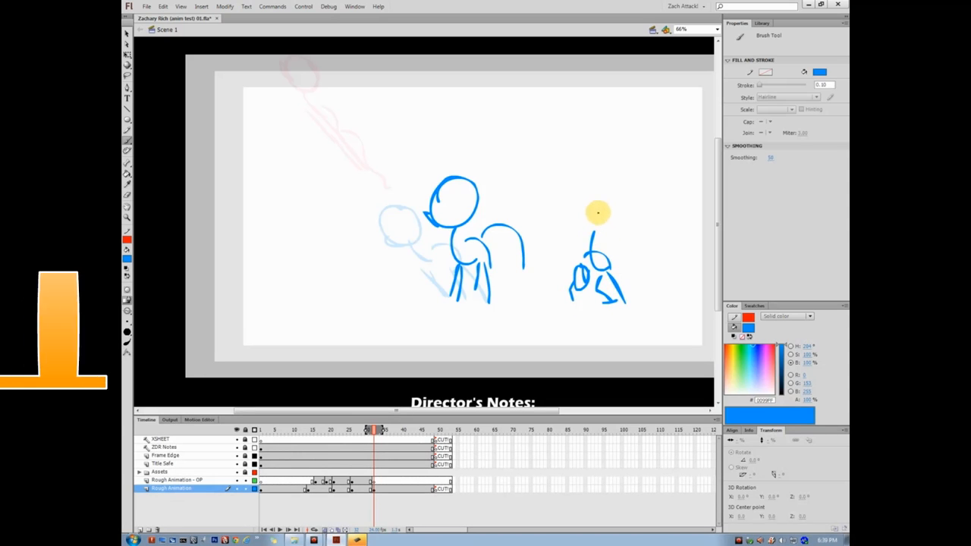
# Draw the crouched pony's lowered round head with muzzle and facial lines above its neck
pyautogui.moveTo(598, 208); pyautogui.dragTo(584, 238)
pyautogui.hotkey('ctrl', 'z')
pyautogui.moveTo(596, 202)
pyautogui.mouseDown()
pyautogui.moveTo(592, 230)
pyautogui.moveTo(578, 223)
pyautogui.moveTo(596, 200)
pyautogui.moveTo(617, 217)
pyautogui.moveTo(600, 232)
pyautogui.mouseUp()
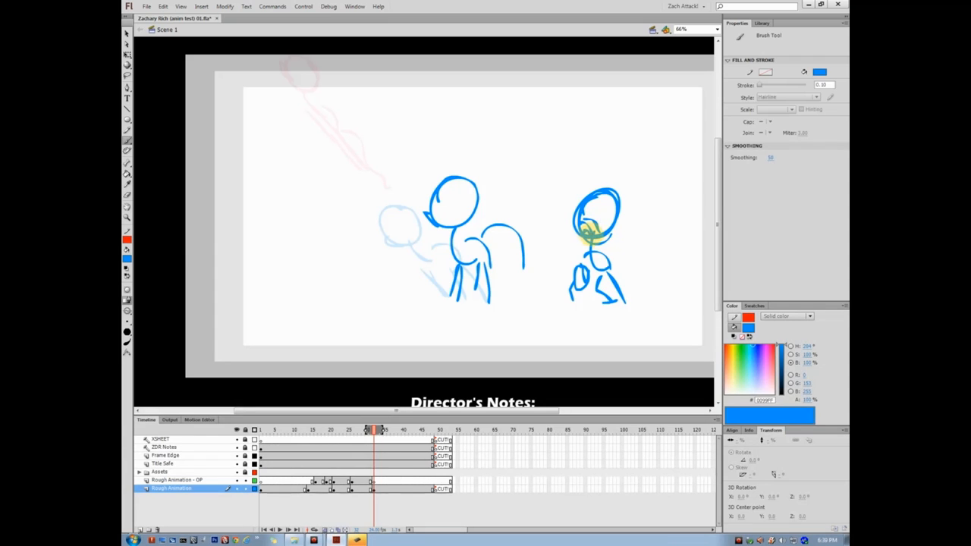
pyautogui.moveTo(595, 207)
pyautogui.mouseDown()
pyautogui.moveTo(587, 205)
pyautogui.moveTo(609, 208)
pyautogui.mouseUp()
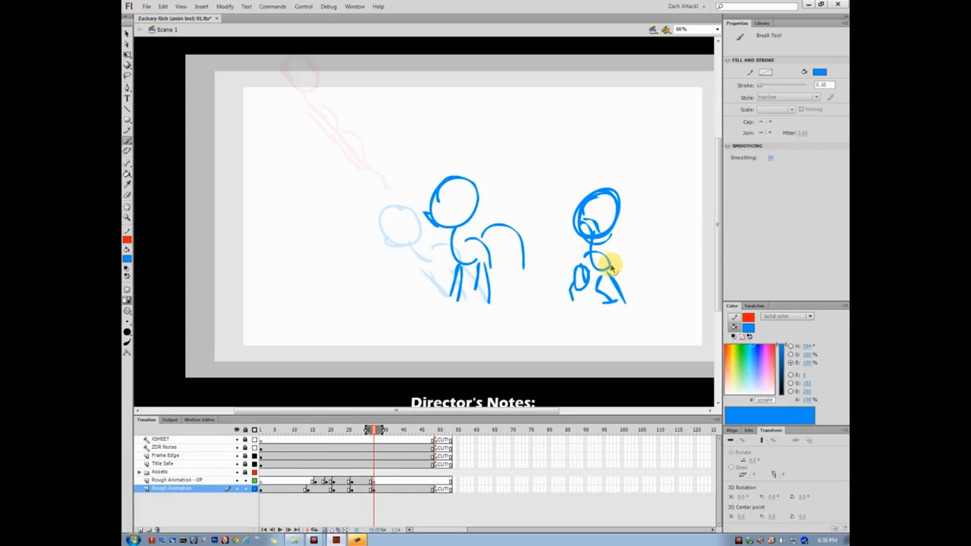
# Move the crouched sketch onto the standing pony's spot and remove the standing pose, keeping only the crouch at frame 32
pyautogui.press('v')
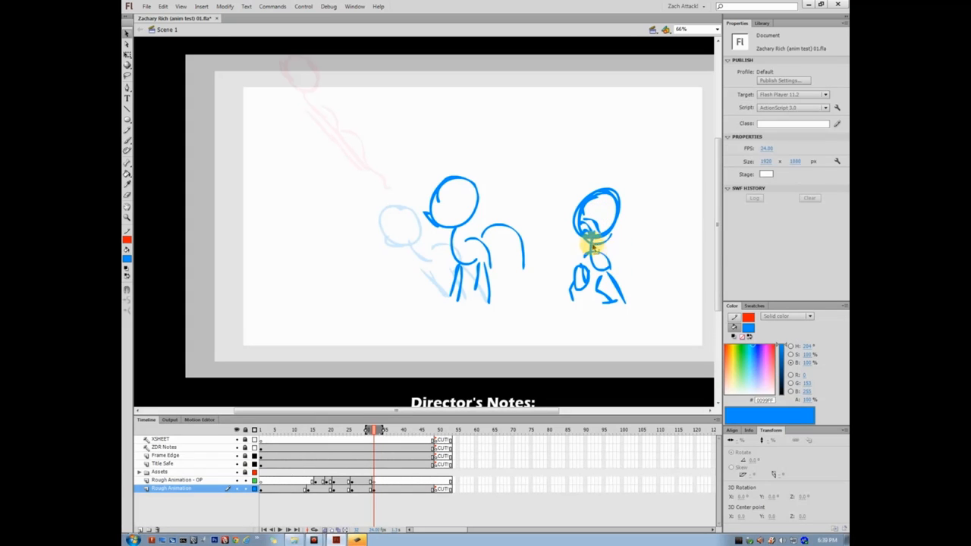
pyautogui.moveTo(655, 155); pyautogui.dragTo(544, 308)
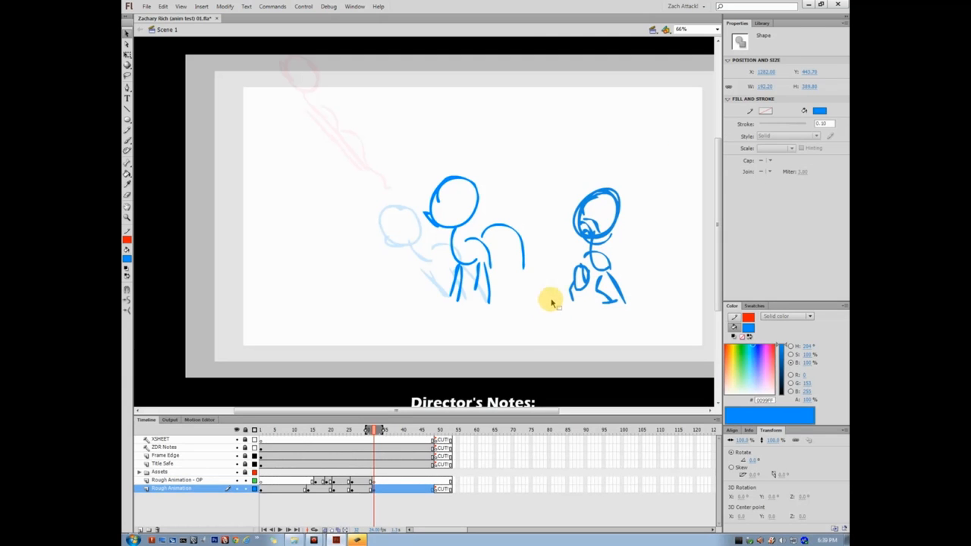
pyautogui.moveTo(585, 242)
pyautogui.mouseDown()
pyautogui.moveTo(565, 217)
pyautogui.moveTo(477, 223)
pyautogui.moveTo(469, 240)
pyautogui.moveTo(464, 226)
pyautogui.moveTo(470, 245)
pyautogui.mouseUp()
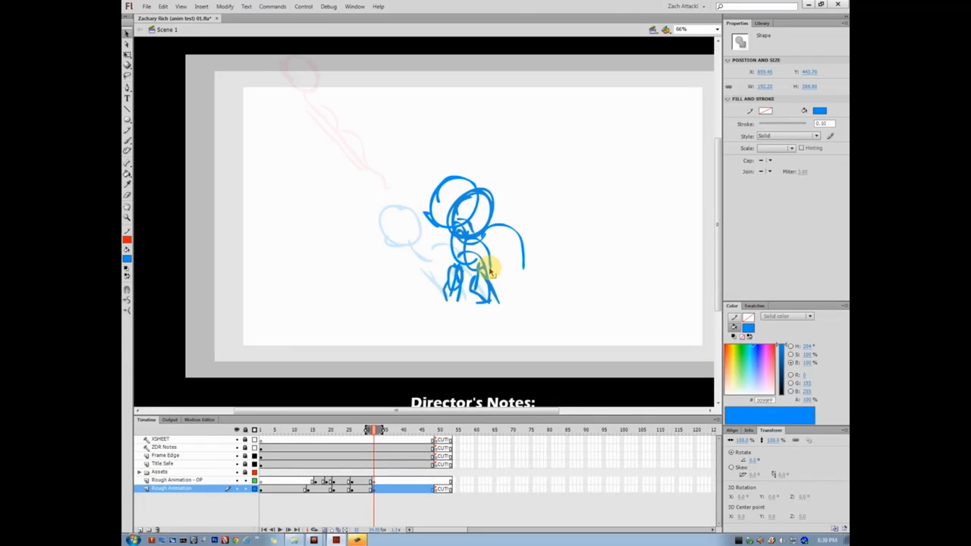
pyautogui.press('Delete')
pyautogui.moveTo(579, 140)
pyautogui.mouseDown()
pyautogui.moveTo(384, 339)
pyautogui.moveTo(401, 314)
pyautogui.mouseUp()
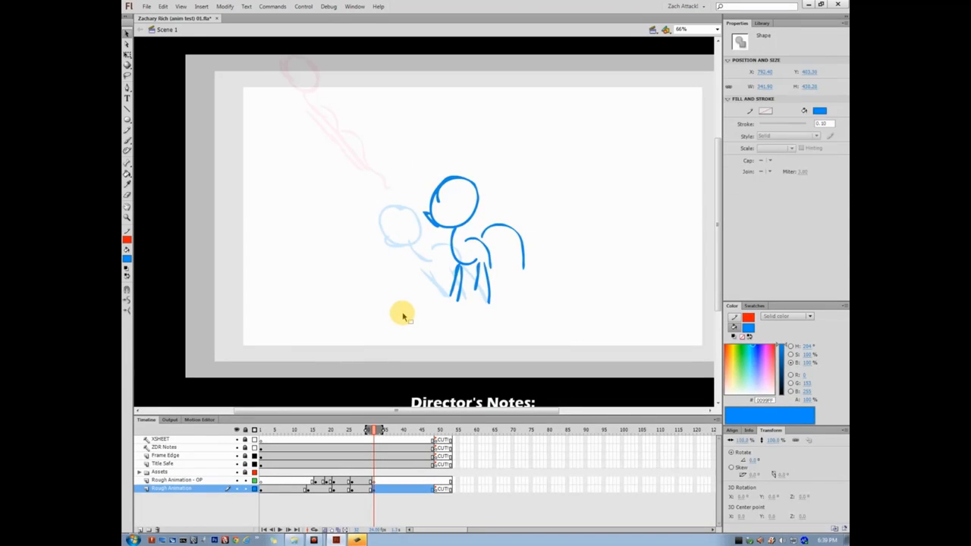
pyautogui.press('Delete')
pyautogui.hotkey('ctrl', 'shift', 'v')
# Flip back and forth between frames 26 and 32 to examine the blue pony's move from recoil to crouch
pyautogui.click(525, 238)
pyautogui.press(',')
pyautogui.press(',')
pyautogui.press(',')
pyautogui.press(',')
pyautogui.press(',')
pyautogui.press(',')
pyautogui.press(',')
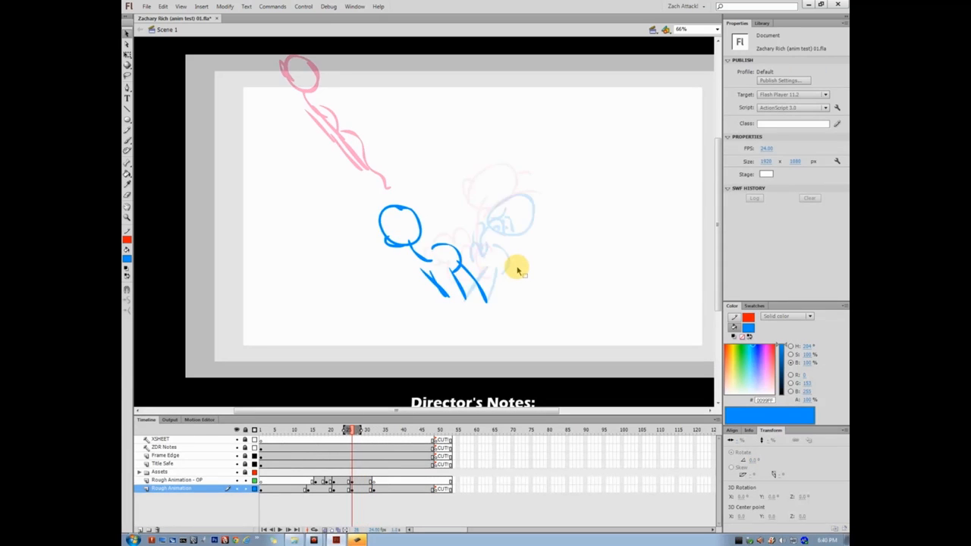
pyautogui.press('.')
pyautogui.press('.')
pyautogui.press('.')
pyautogui.press('.')
pyautogui.press('.')
pyautogui.press('.')
pyautogui.press('.')
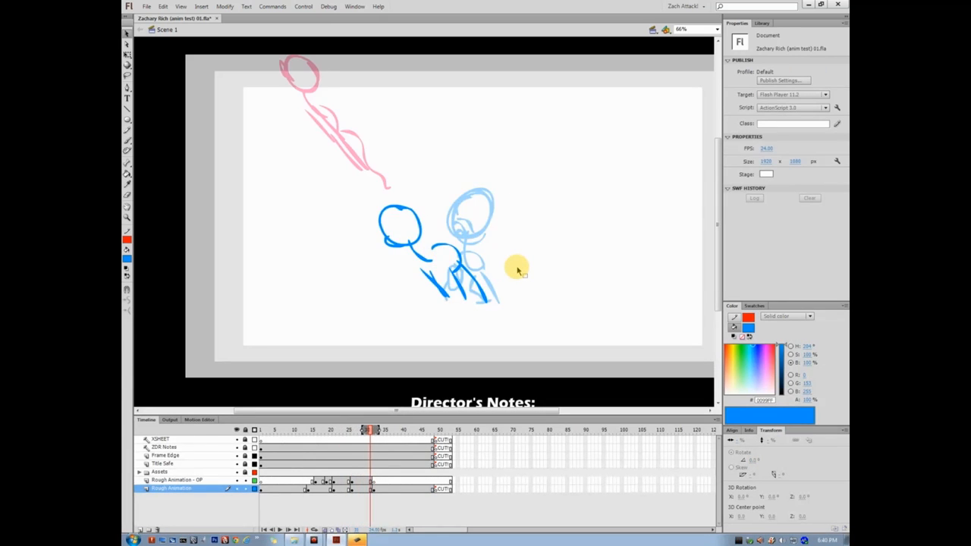
pyautogui.press('.')
pyautogui.press(',')
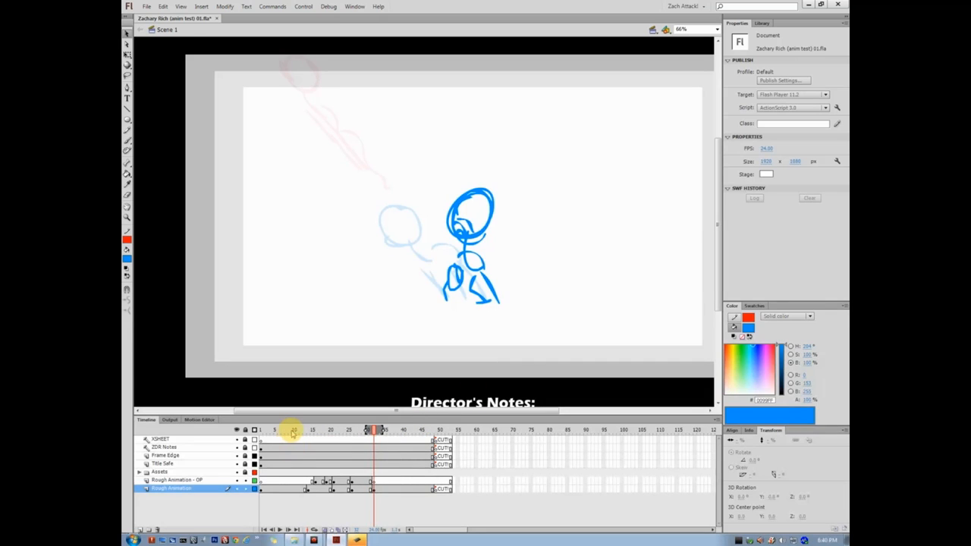
# Turn off onion skinning and stretch the blue pony's impact pose at frame 21 slightly larger, up and to the right
pyautogui.click(293, 431)
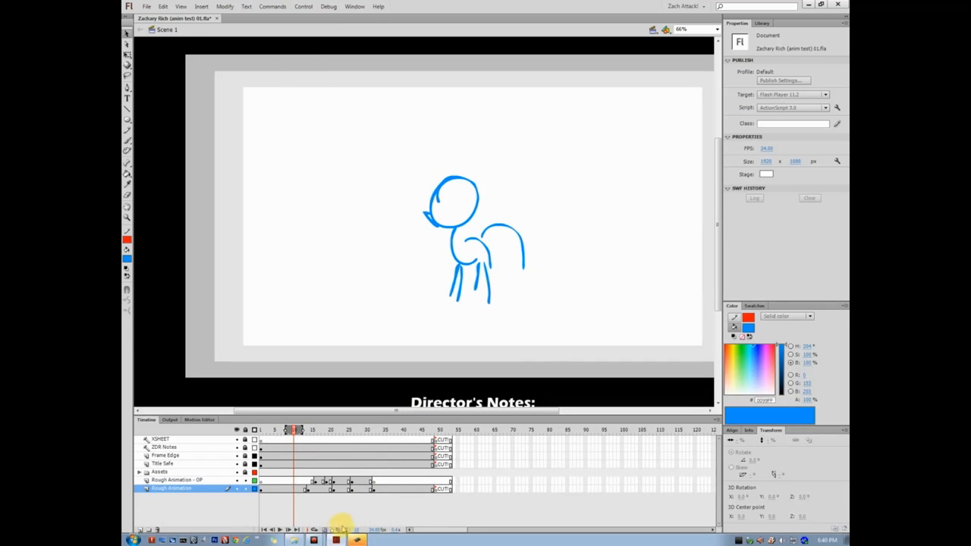
pyautogui.moveTo(287, 430); pyautogui.dragTo(332, 436)
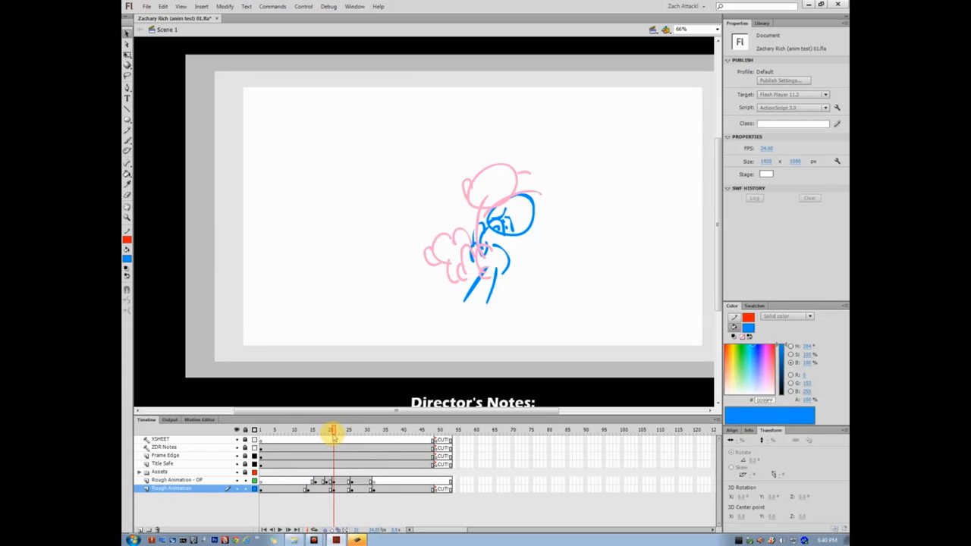
pyautogui.click(332, 484)
pyautogui.press('q')
pyautogui.click(521, 245)
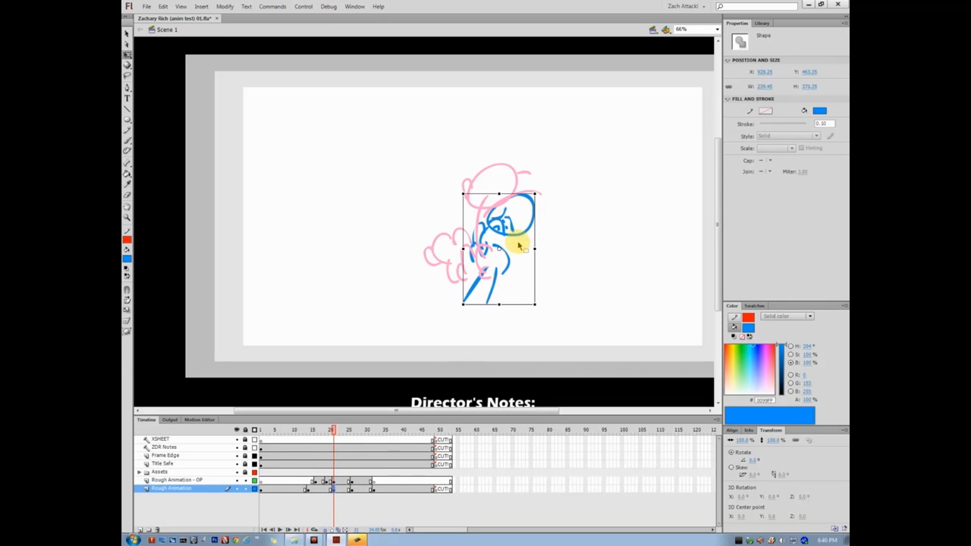
pyautogui.moveTo(533, 196); pyautogui.dragTo(540, 185)
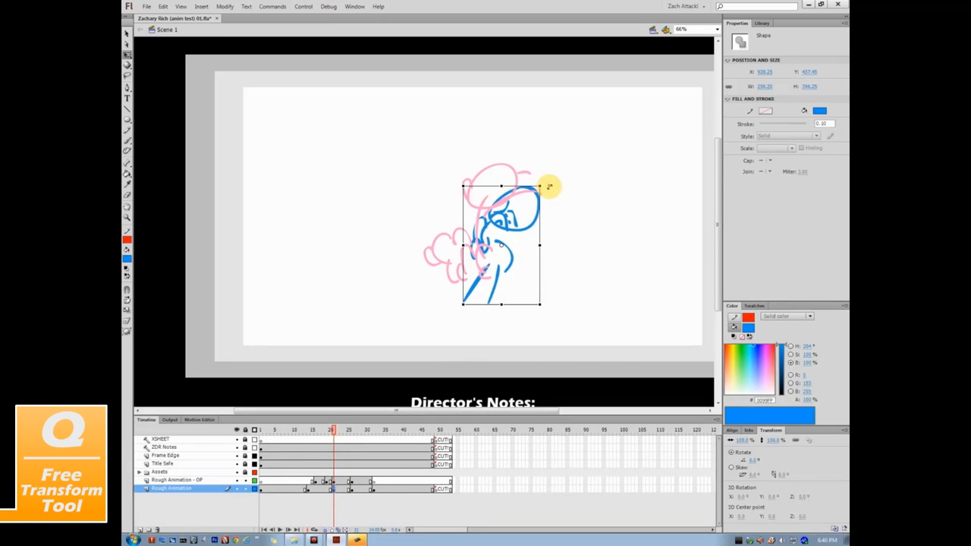
# Enlarge the blue pony's recoil pose at frame 26 up and to the left on the Rough Animation layer, and adjust its position
pyautogui.press(',')
pyautogui.press('.')
pyautogui.press(',')
pyautogui.press('.')
pyautogui.press('.')
pyautogui.press('.')
pyautogui.press('.')
pyautogui.press('.')
pyautogui.press('.')
pyautogui.moveTo(357, 201); pyautogui.dragTo(505, 305)
pyautogui.moveTo(381, 205); pyautogui.dragTo(362, 192)
pyautogui.moveTo(403, 240); pyautogui.dragTo(408, 240)
# Flip through the frames from the impact pose past frame 32 to examine the timing of the recoil and crouch
pyautogui.press(',')
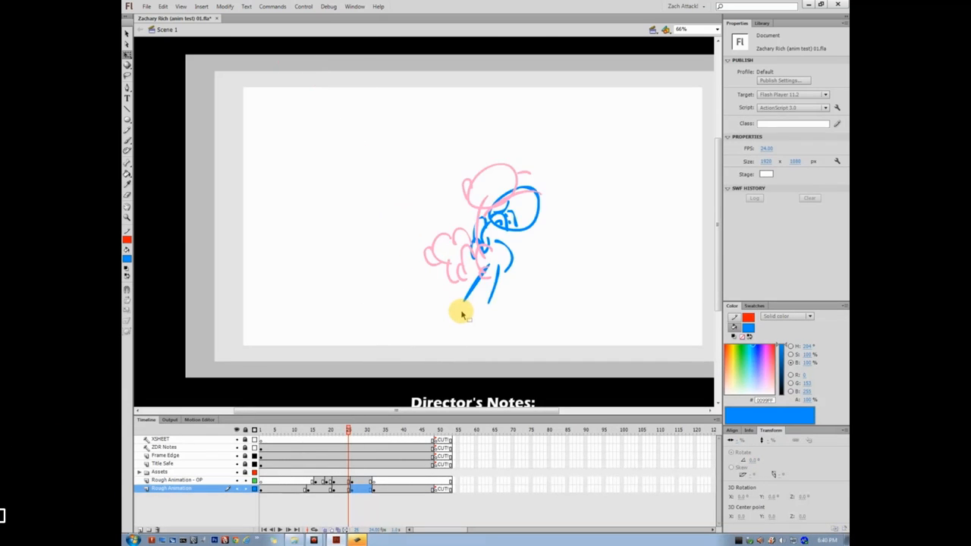
pyautogui.press('.')
pyautogui.press('.')
pyautogui.press('.')
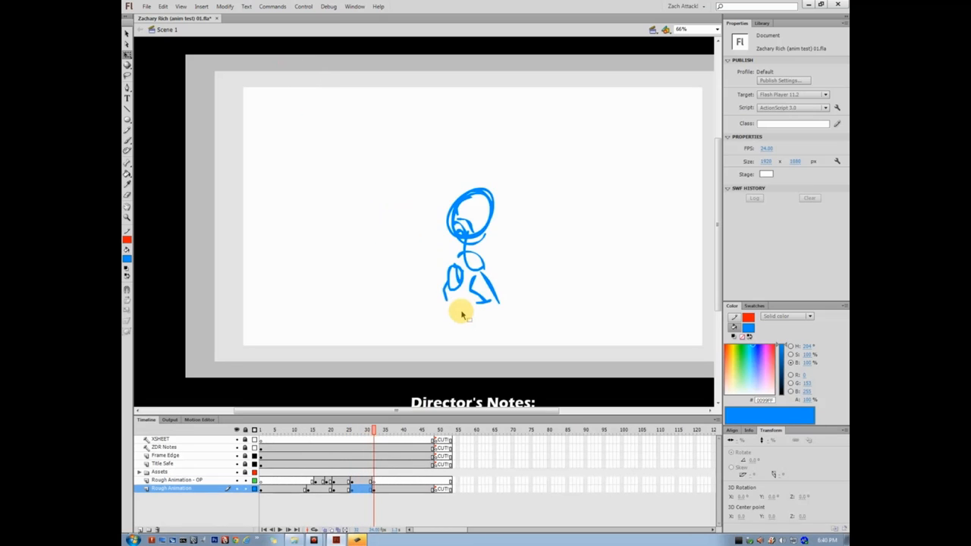
pyautogui.press(',')
pyautogui.press(',')
pyautogui.press('.')
pyautogui.press('.')
pyautogui.press('.')
pyautogui.press('.')
pyautogui.press('.')
pyautogui.press('.')
pyautogui.press('.')
pyautogui.press('.')
pyautogui.press('.')
pyautogui.press('.')
pyautogui.press('.')
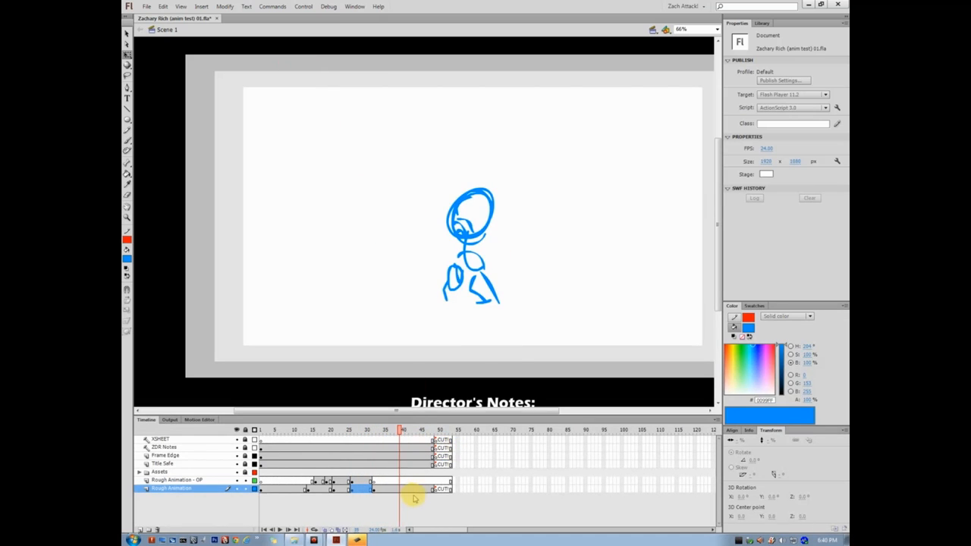
# Insert a blank keyframe at frame 40 on the Rough Animation layer and turn on onion skinning
pyautogui.click(402, 489)
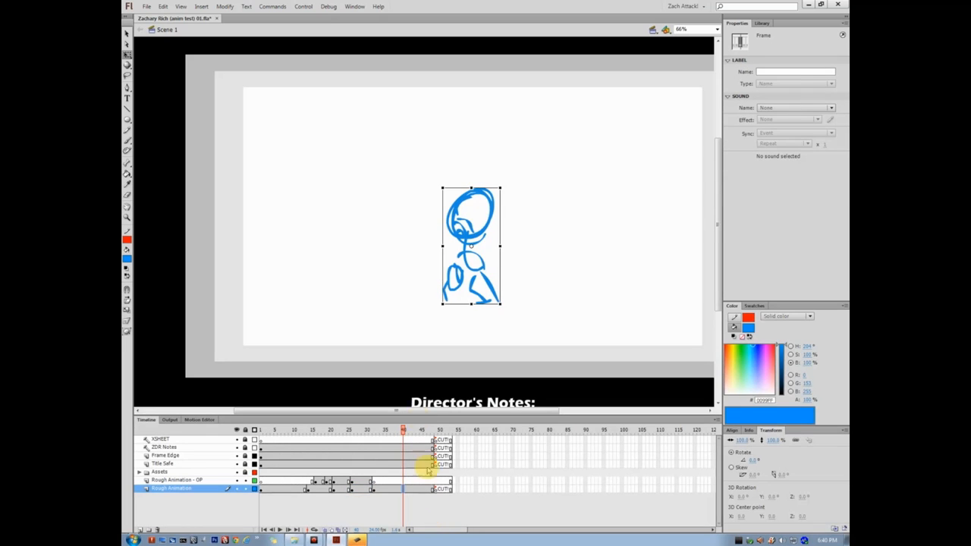
pyautogui.press('F7')
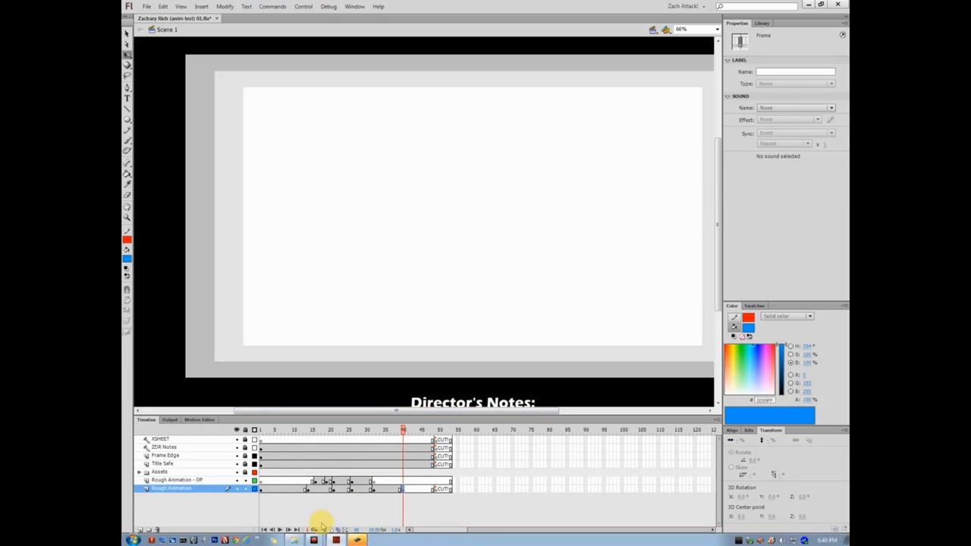
pyautogui.click(321, 529)
# Draw the blue pony at frame 40 standing upright over the crouch, with straight legs, chest, neck, and a raised head with an eye
pyautogui.press('b')
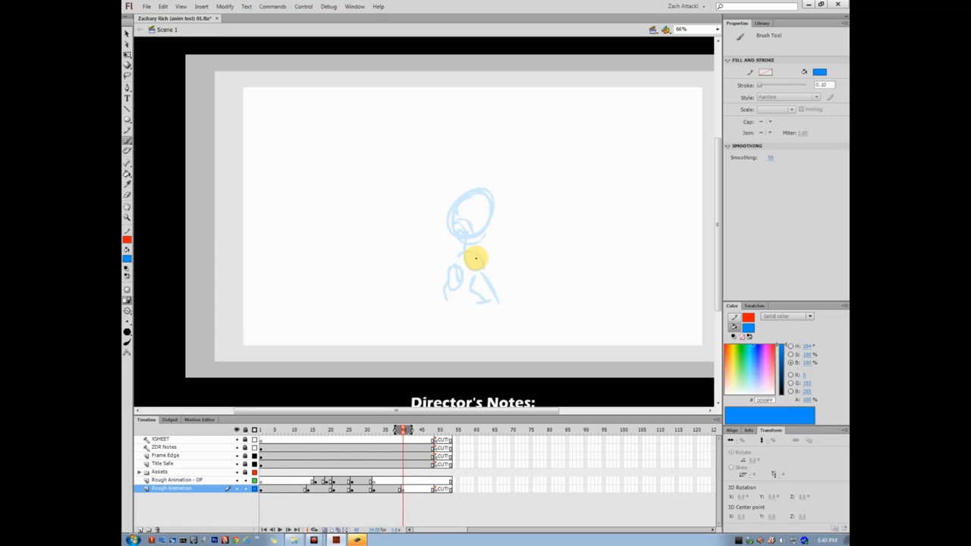
pyautogui.moveTo(465, 236); pyautogui.dragTo(477, 300)
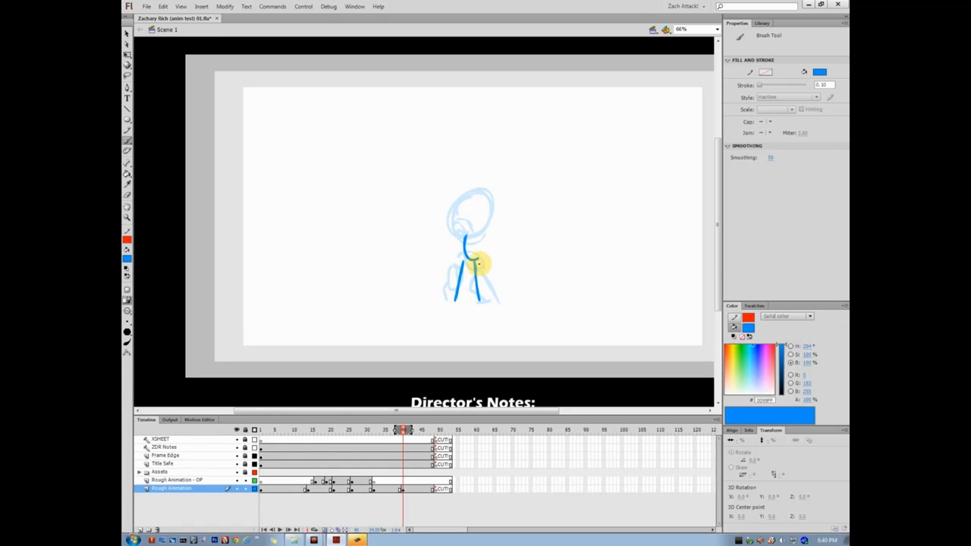
pyautogui.moveTo(480, 260); pyautogui.dragTo(490, 297)
pyautogui.moveTo(467, 263); pyautogui.dragTo(464, 301)
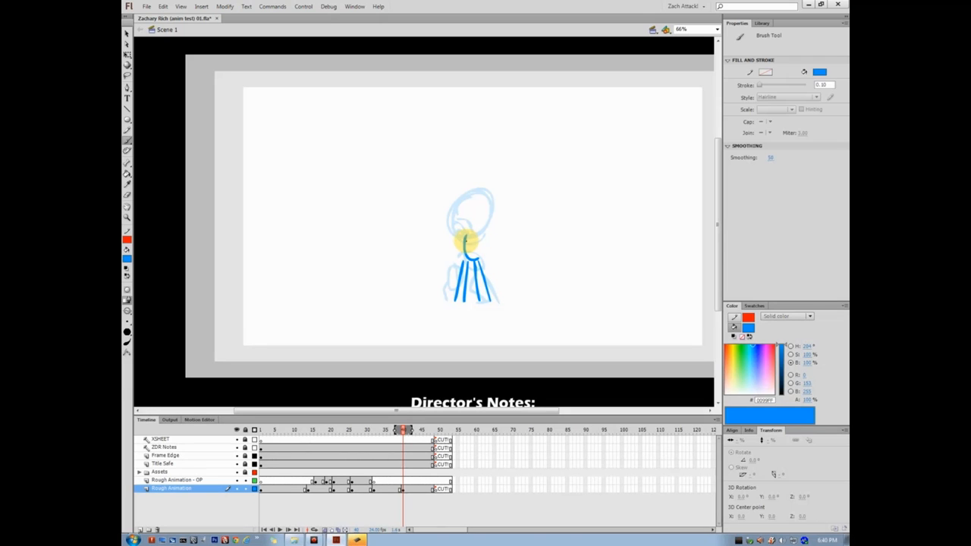
pyautogui.moveTo(466, 258)
pyautogui.mouseDown()
pyautogui.moveTo(466, 226)
pyautogui.moveTo(478, 258)
pyautogui.mouseUp()
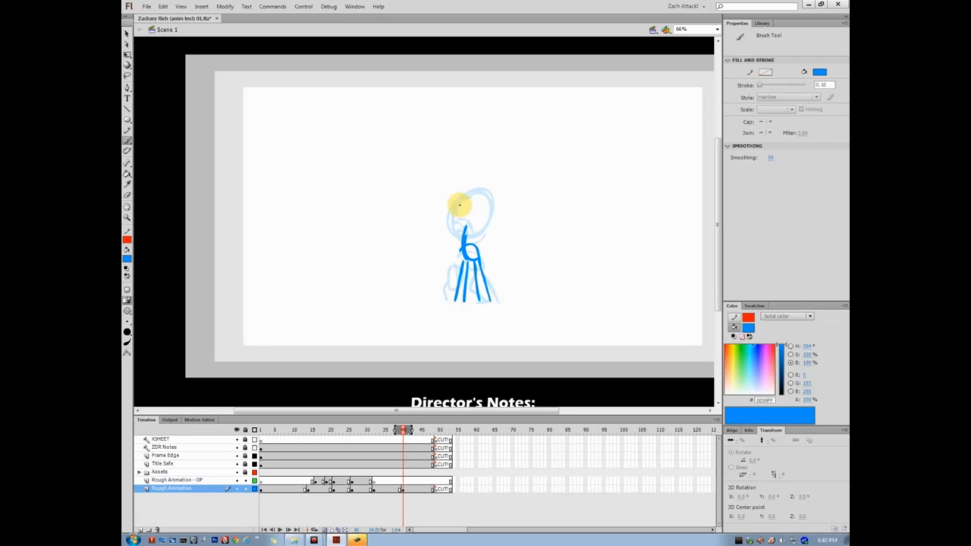
pyautogui.moveTo(462, 185)
pyautogui.mouseDown()
pyautogui.moveTo(476, 214)
pyautogui.moveTo(461, 178)
pyautogui.moveTo(457, 223)
pyautogui.moveTo(459, 180)
pyautogui.moveTo(448, 214)
pyautogui.mouseUp()
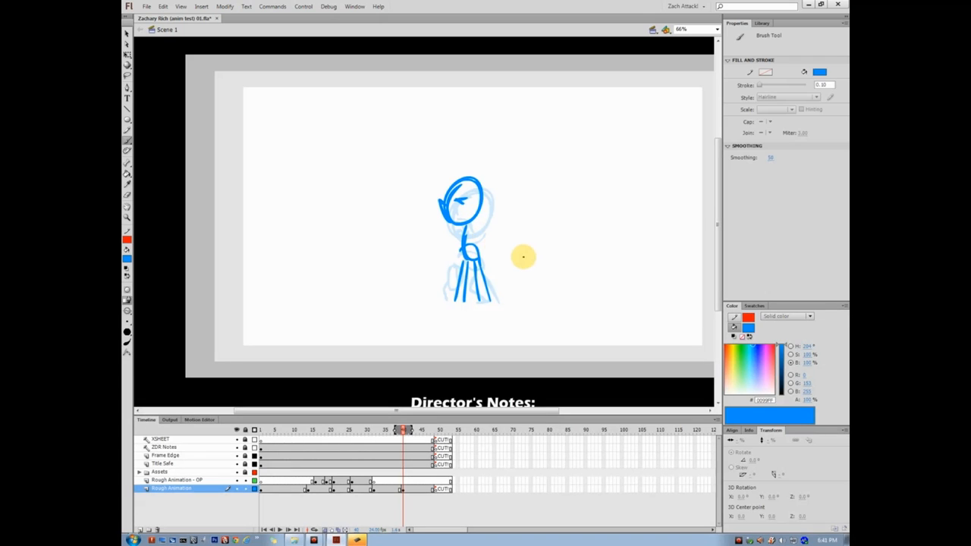
pyautogui.press(',')
pyautogui.press('.')
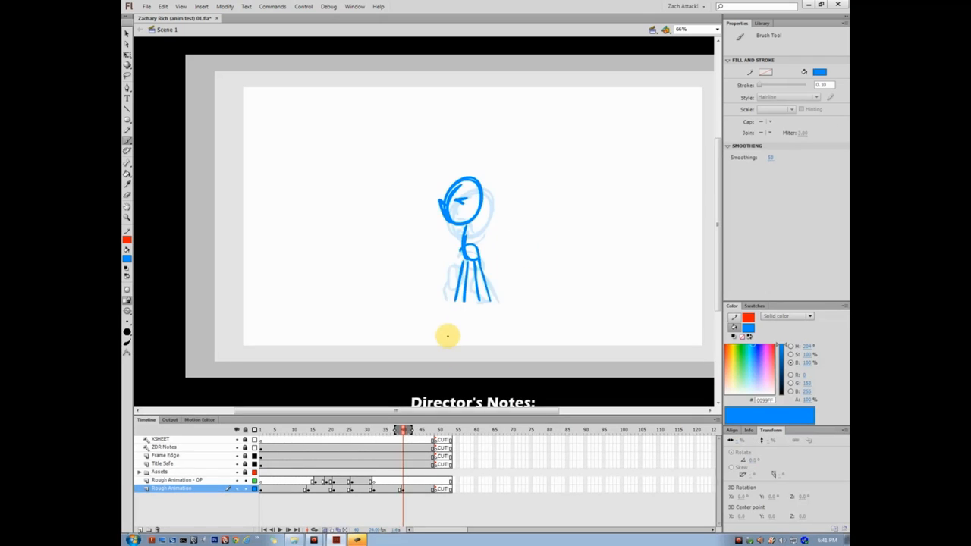
# Turn off onion skinning and play back the rough animation to review the new recovery pose
pyautogui.click(325, 529)
pyautogui.moveTo(403, 430); pyautogui.dragTo(452, 430)
pyautogui.press('Return')
pyautogui.click(441, 490)
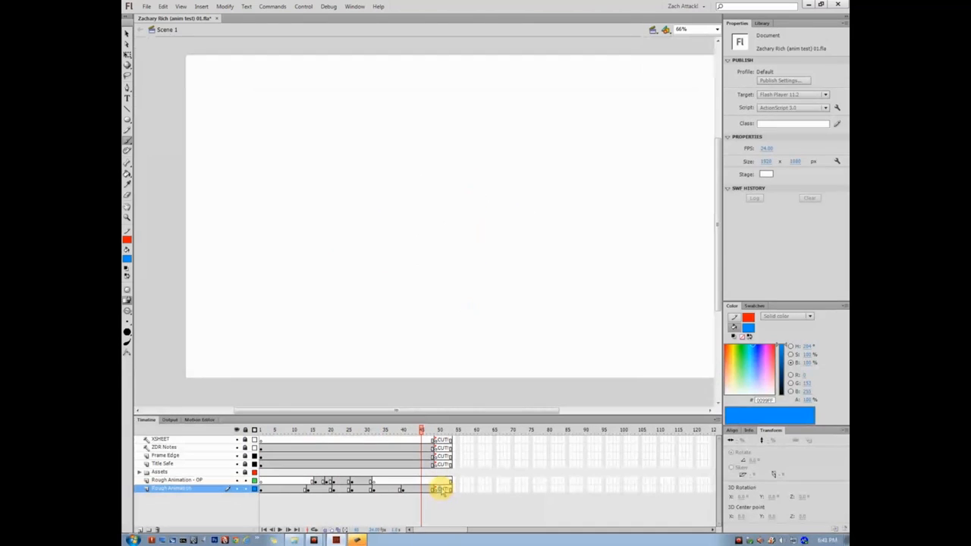
# Return to frame 1 with the Rough Animation - OP layer active and save the file as a new version numbered 02
pyautogui.click(443, 480)
pyautogui.moveTo(440, 430); pyautogui.dragTo(260, 430)
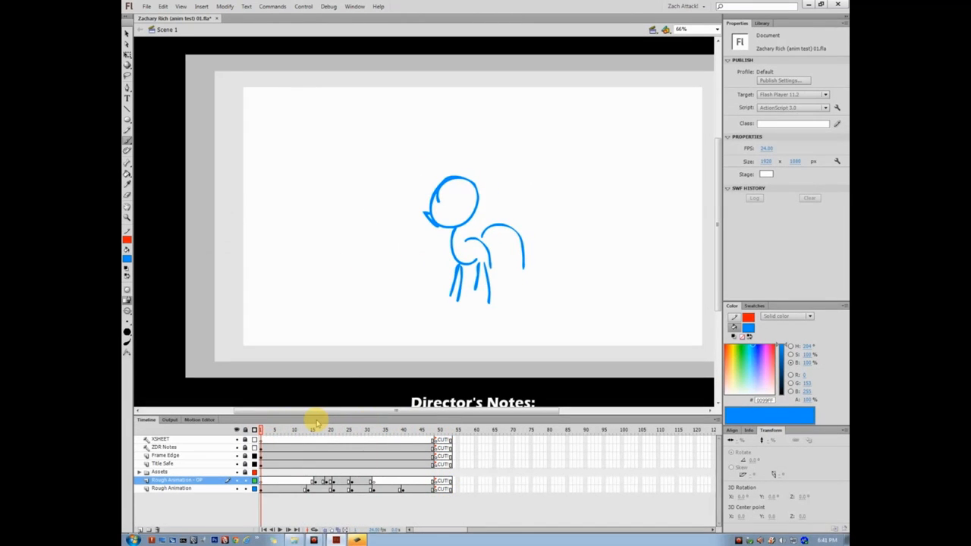
pyautogui.hotkey('ctrl', 'shift', 's')
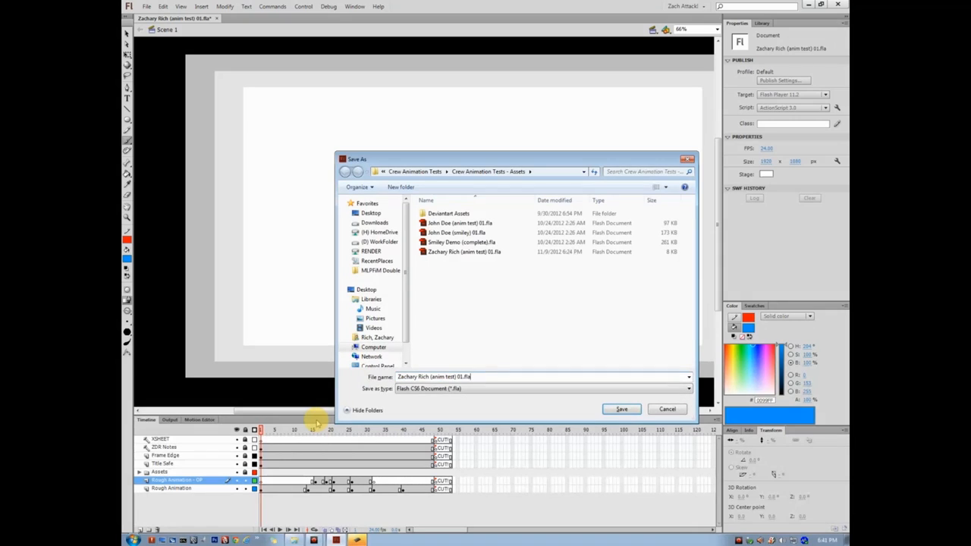
pyautogui.press('BackSpace')
pyautogui.press('BackSpace')
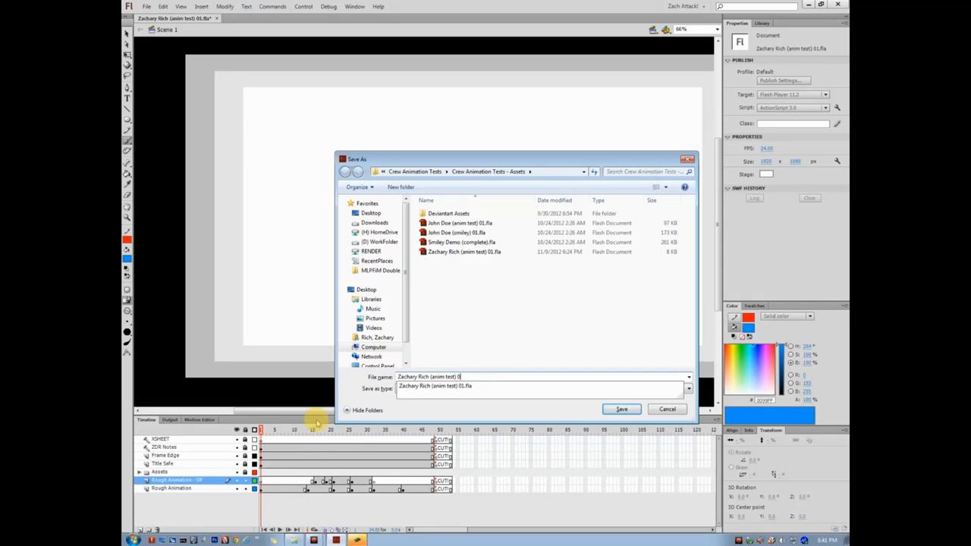
pyautogui.write('2')
pyautogui.press('Return')
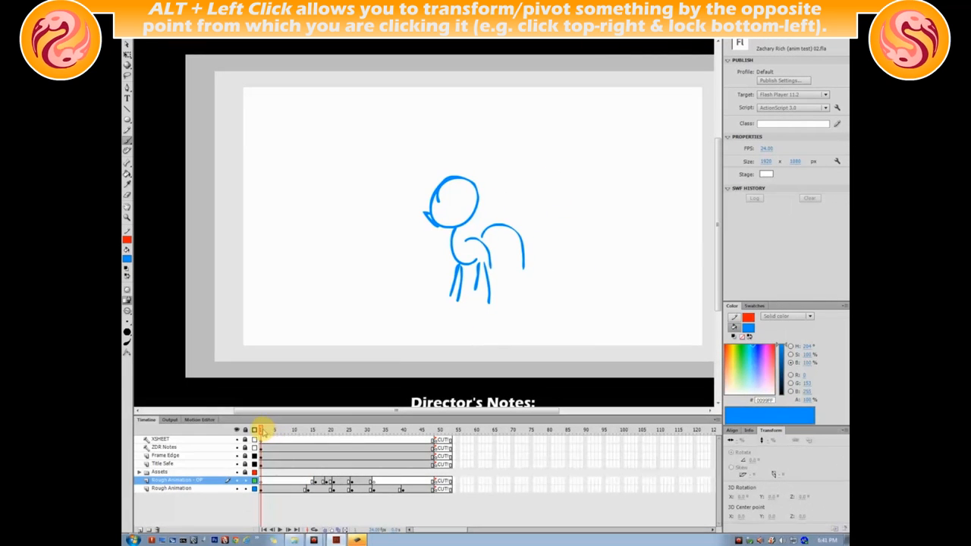
# Switch to Chrome and search Google for images of rainbow dash
pyautogui.moveTo(260, 429)
pyautogui.mouseDown()
pyautogui.moveTo(397, 430)
pyautogui.moveTo(301, 430)
pyautogui.mouseUp()
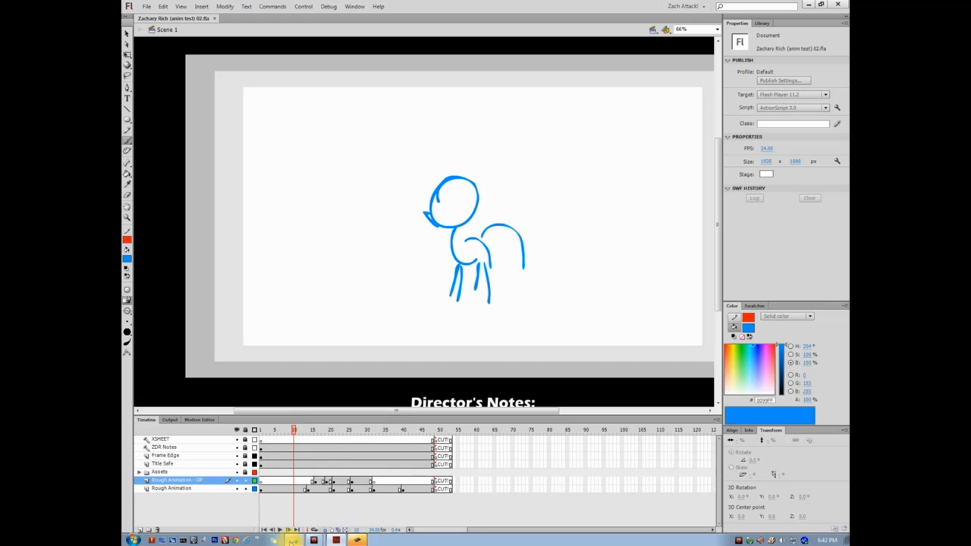
pyautogui.click(235, 539)
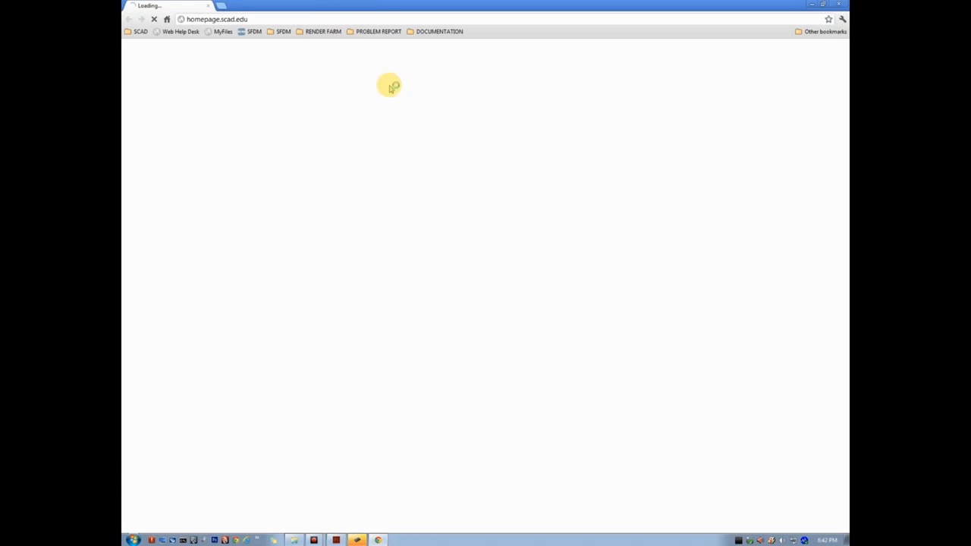
pyautogui.write('rainforest')
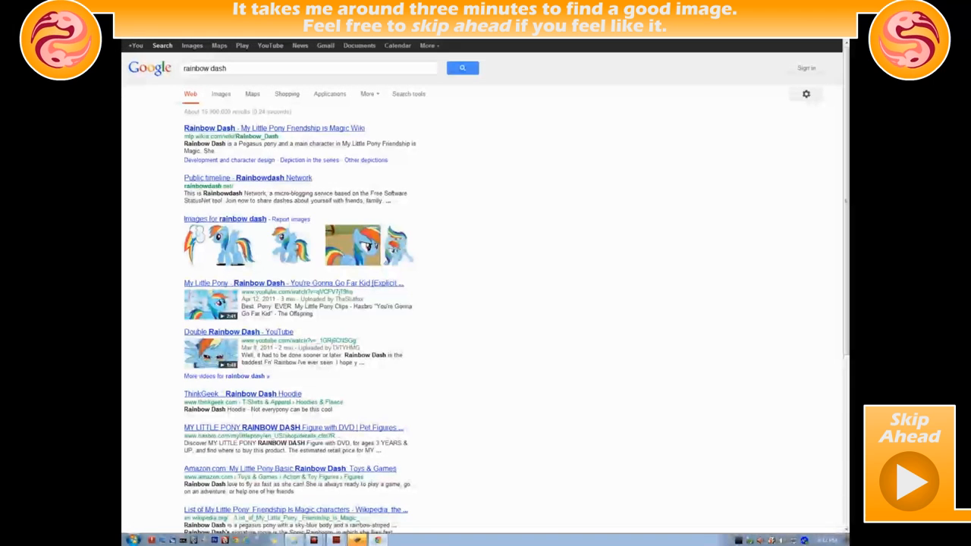
pyautogui.click(220, 94)
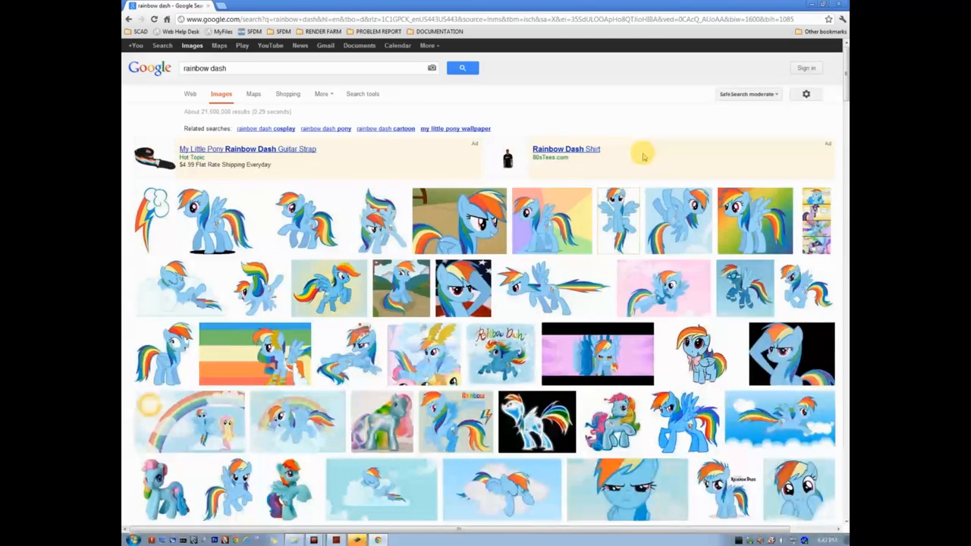
# Look through several pages of the rainbow dash image results for a usable pony reference picture
pyautogui.scroll(-20, 642, 157)
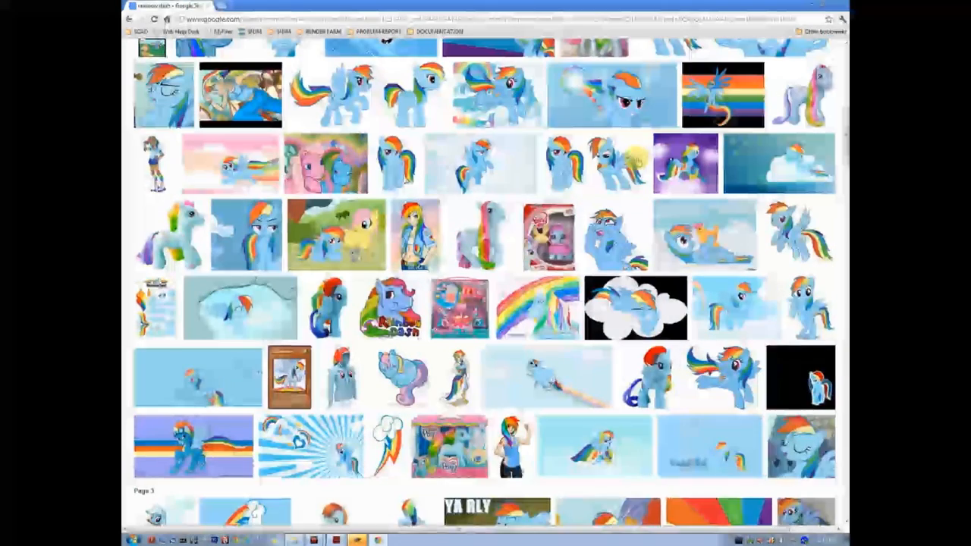
pyautogui.scroll(3, 642, 156)
pyautogui.scroll(15, 537, 370)
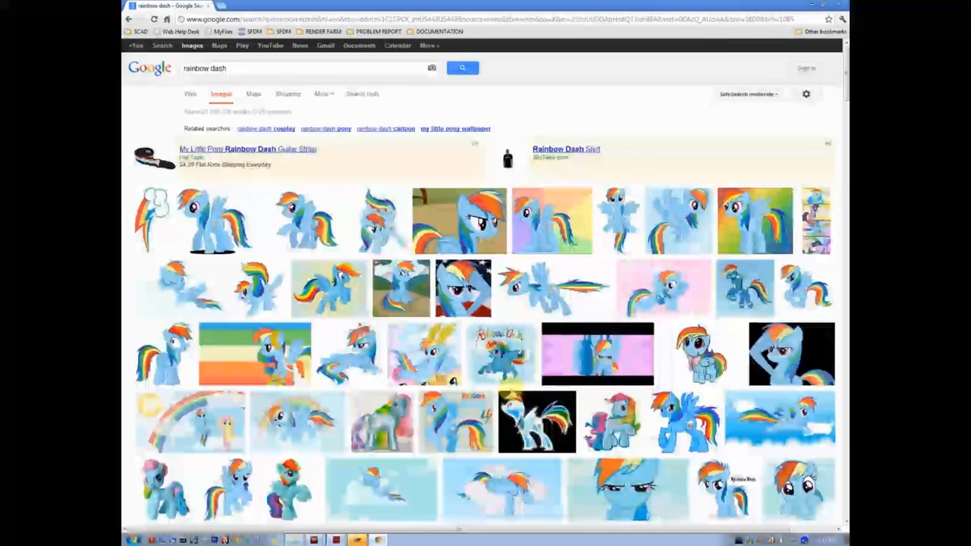
pyautogui.click(336, 540)
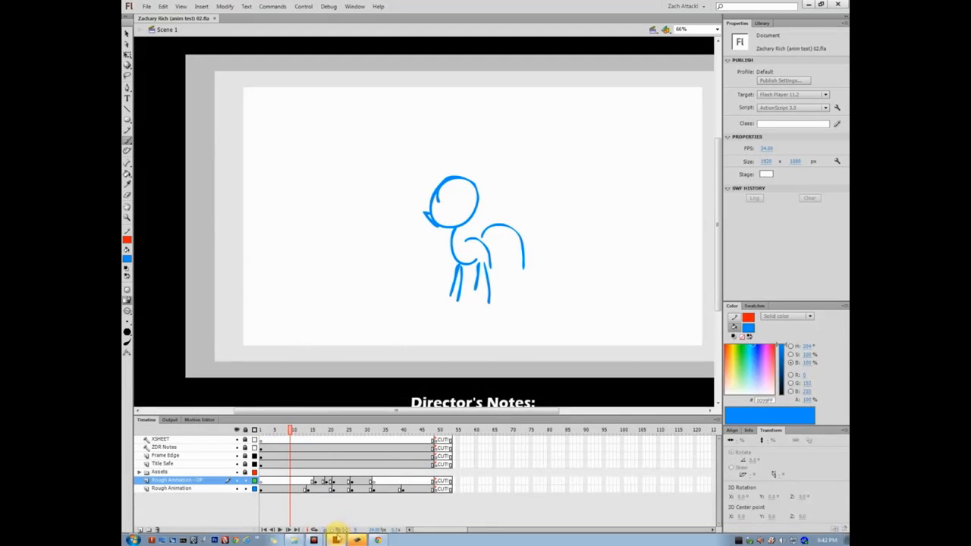
pyautogui.click(377, 540)
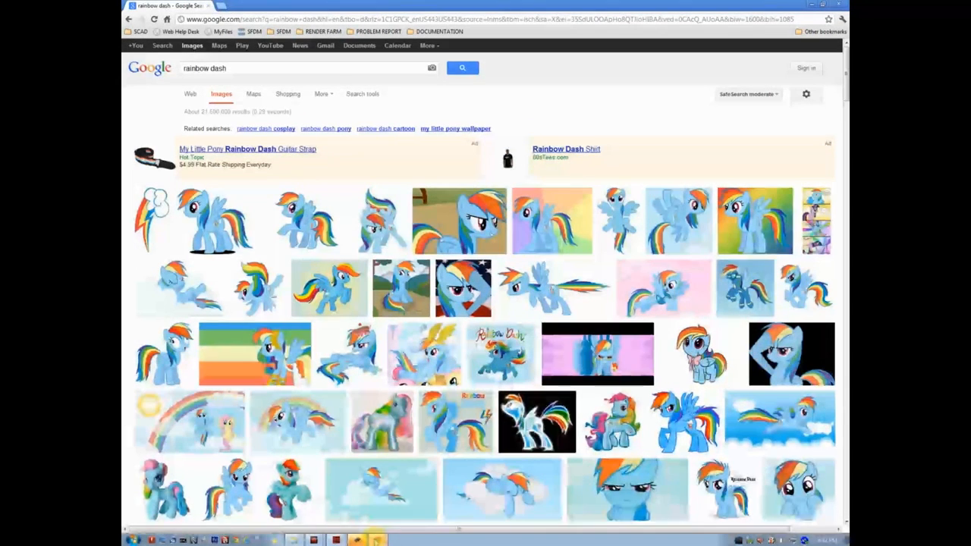
pyautogui.scroll(-4, 505, 416)
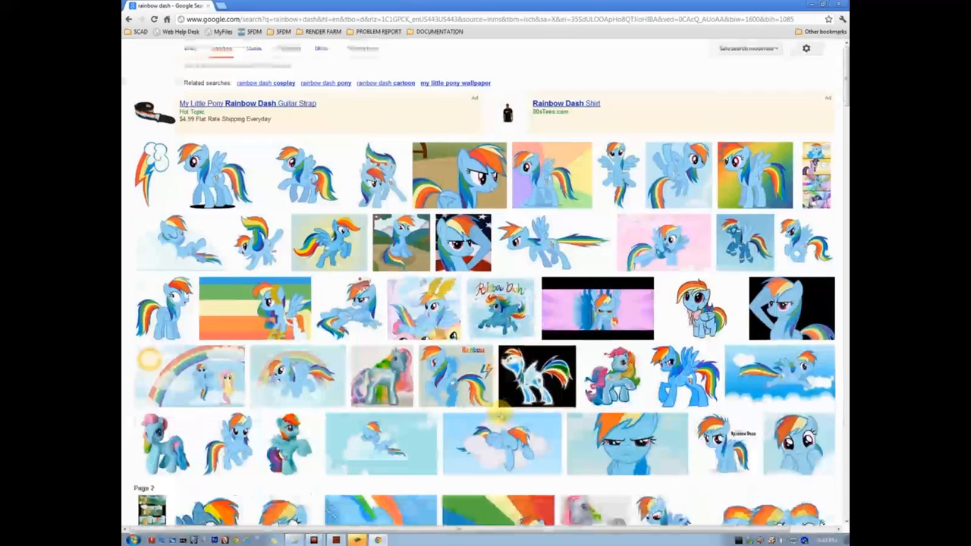
pyautogui.scroll(-4, 503, 414)
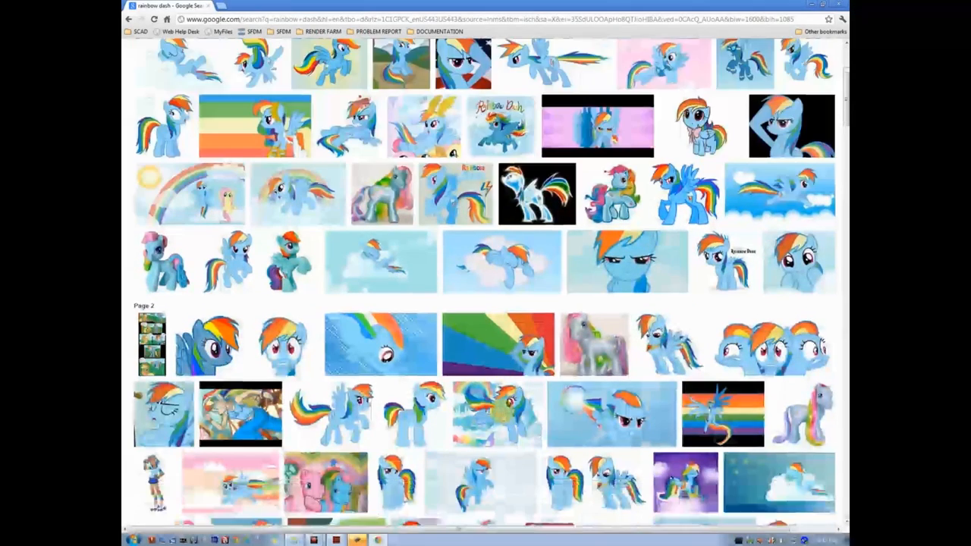
pyautogui.scroll(-4, 503, 415)
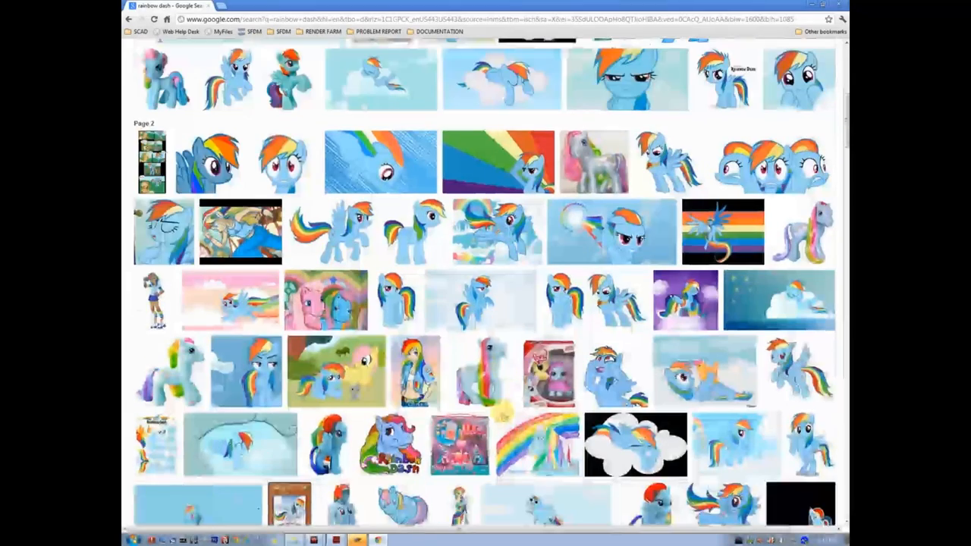
pyautogui.scroll(-5, 503, 413)
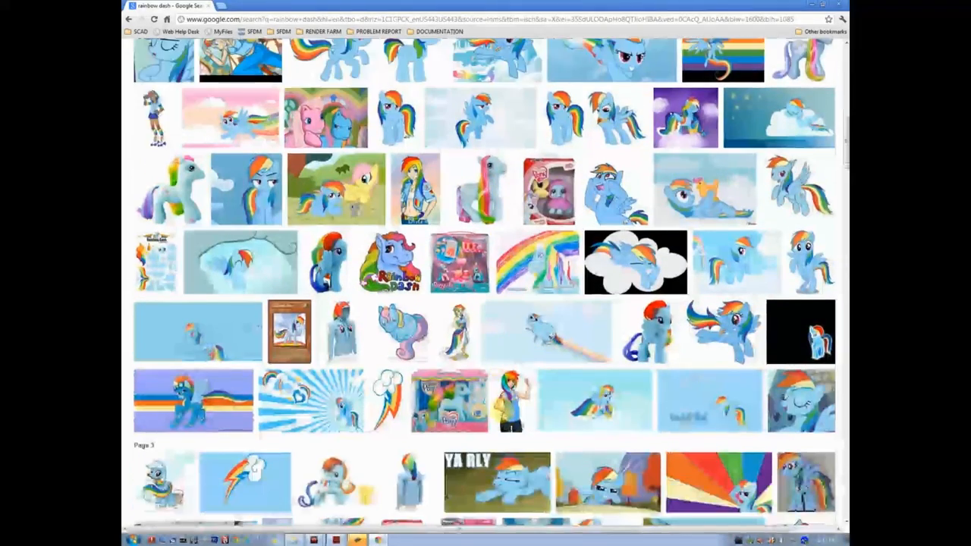
pyautogui.scroll(-4, 503, 413)
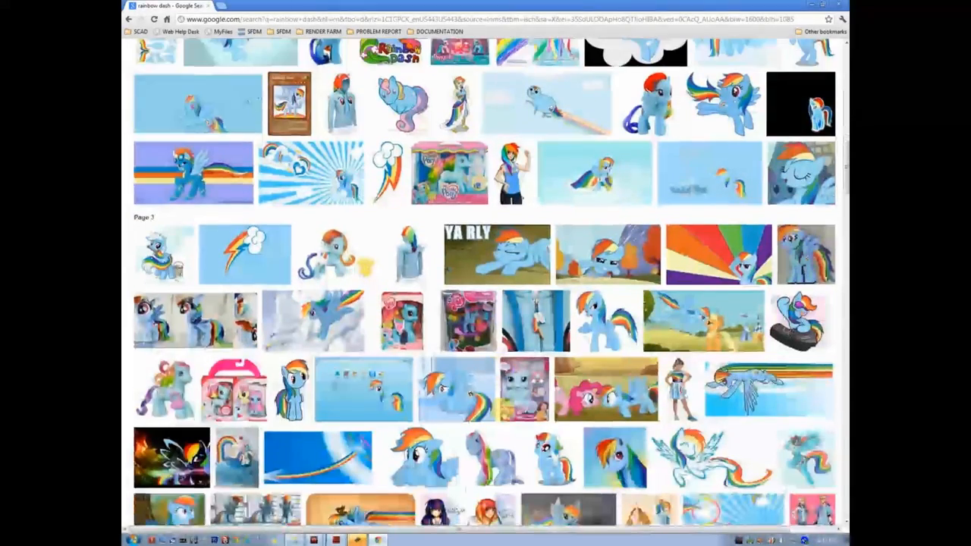
pyautogui.scroll(-1, 503, 413)
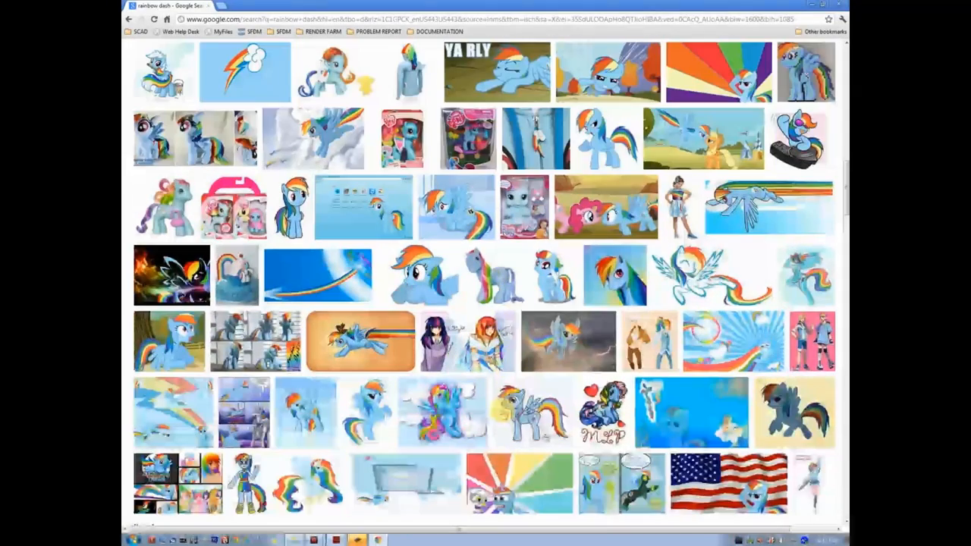
pyautogui.scroll(-1, 503, 413)
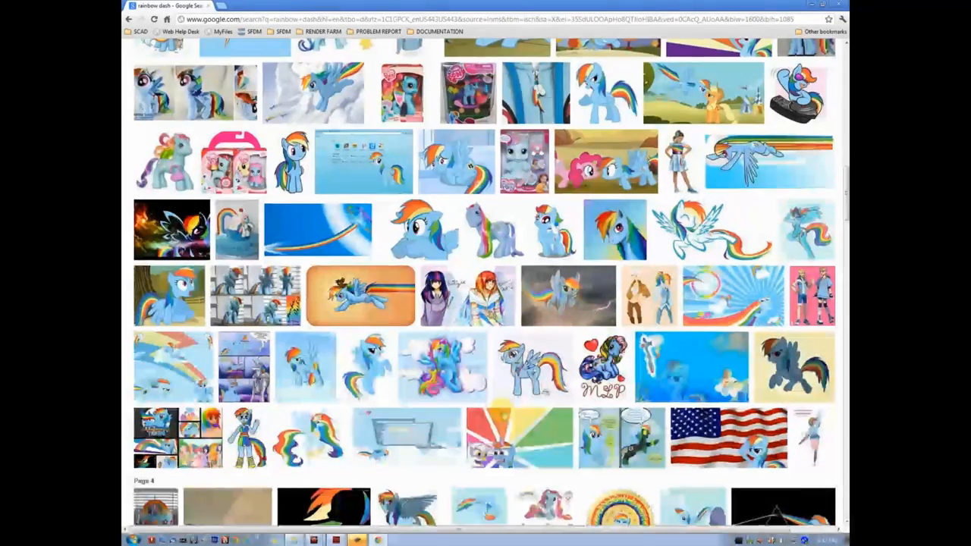
pyautogui.scroll(-2, 485, 283)
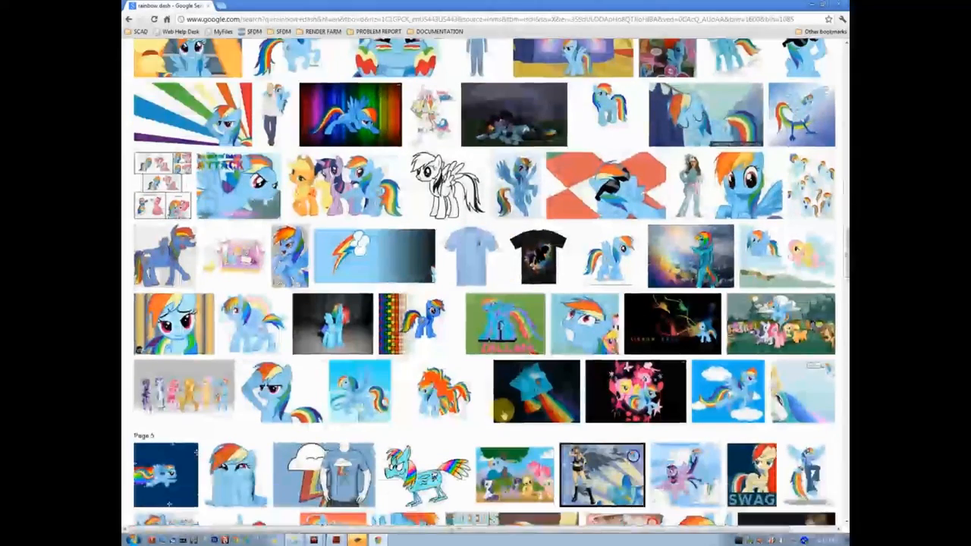
pyautogui.scroll(-7, 502, 413)
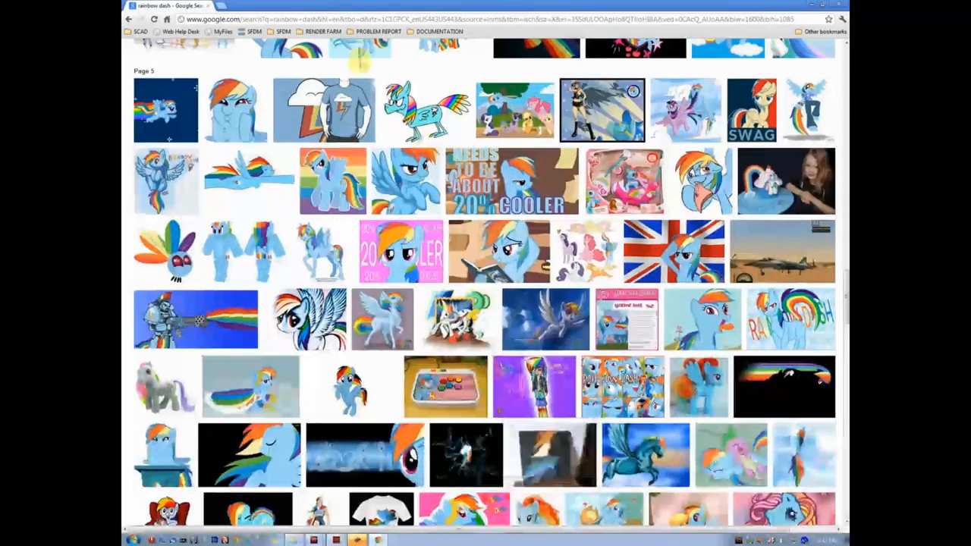
pyautogui.scroll(1, 421, 140)
pyautogui.scroll(-4, 409, 190)
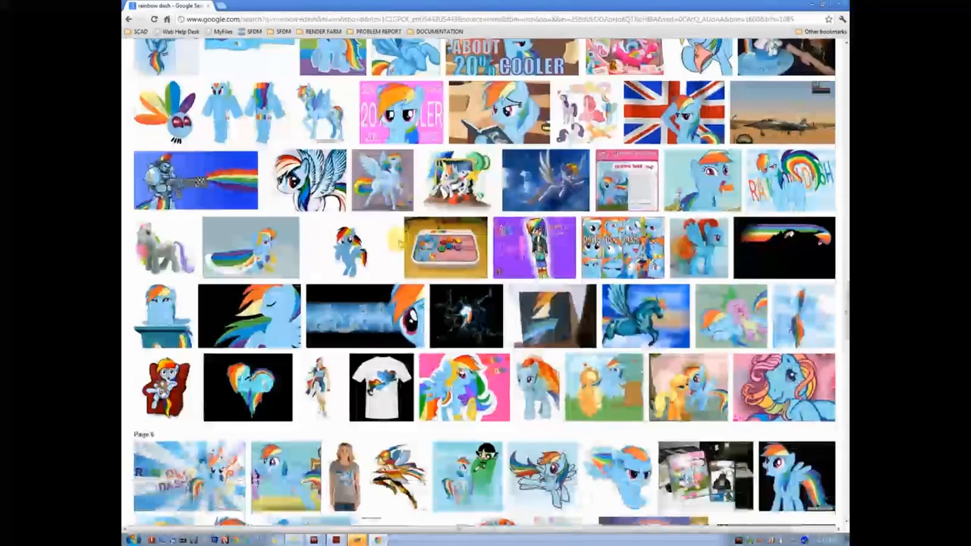
pyautogui.scroll(1, 394, 197)
# Run a Google web search for my little pony wiki and open the My Little Pony Friendship is Magic Wiki
pyautogui.click(377, 19)
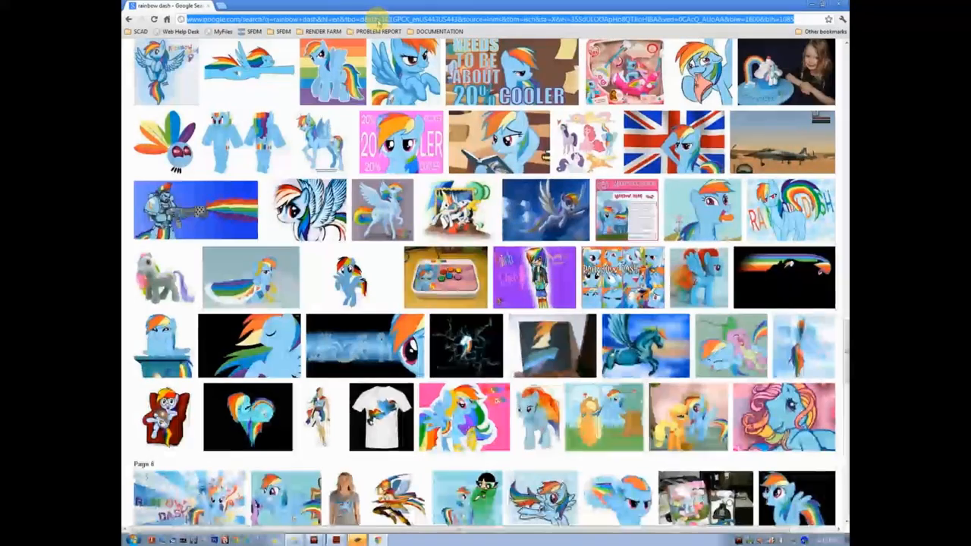
pyautogui.scroll(20, 383, 176)
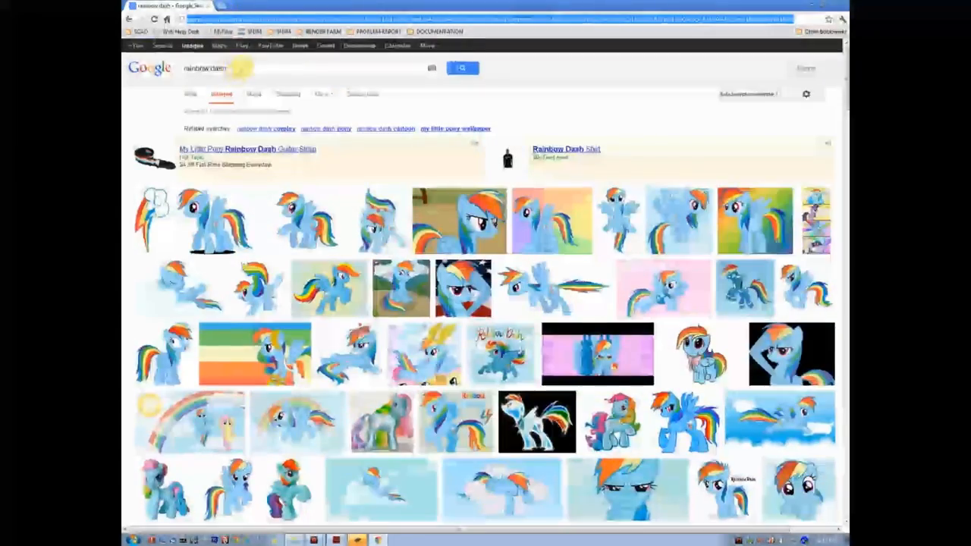
pyautogui.tripleClick(227, 67)
pyautogui.write('my little pony w')
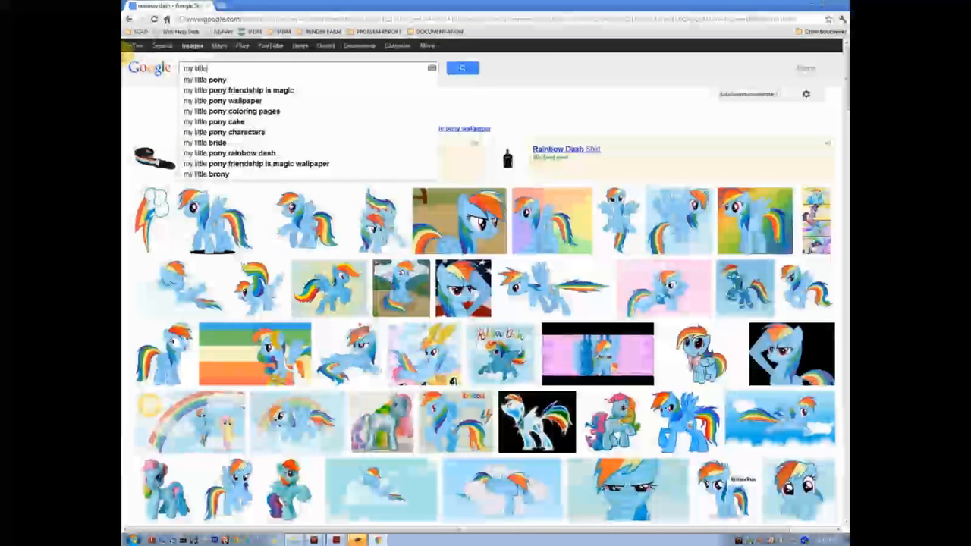
pyautogui.write('iki')
pyautogui.press('Return')
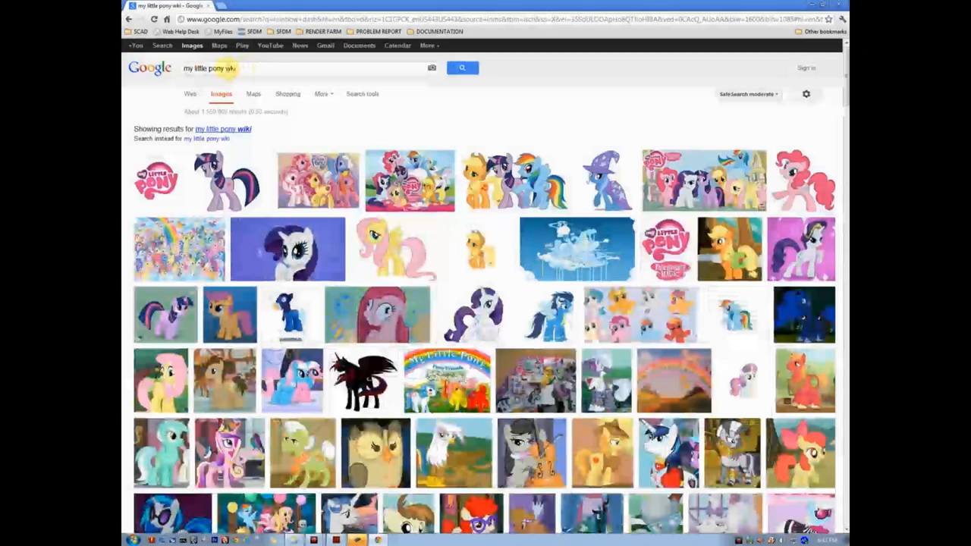
pyautogui.click(243, 127)
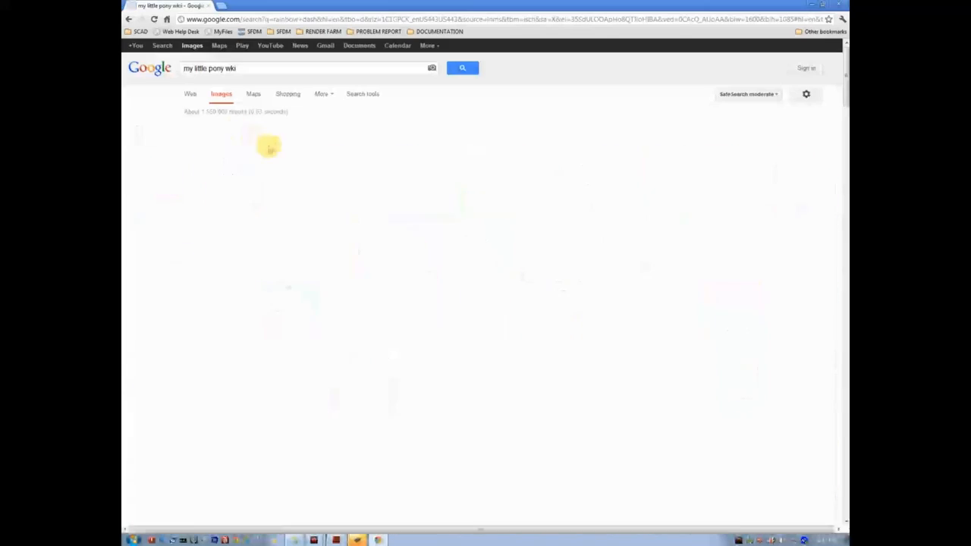
pyautogui.click(159, 46)
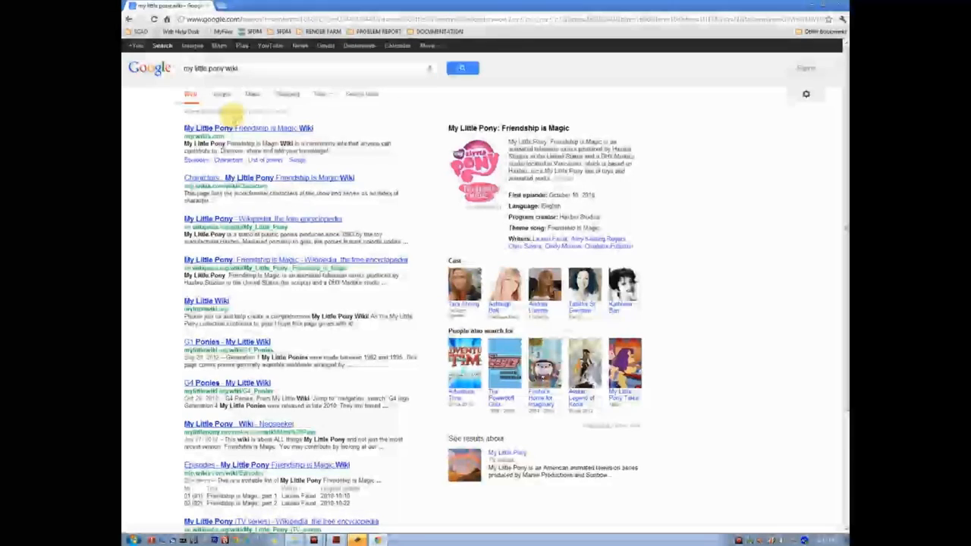
pyautogui.click(255, 126)
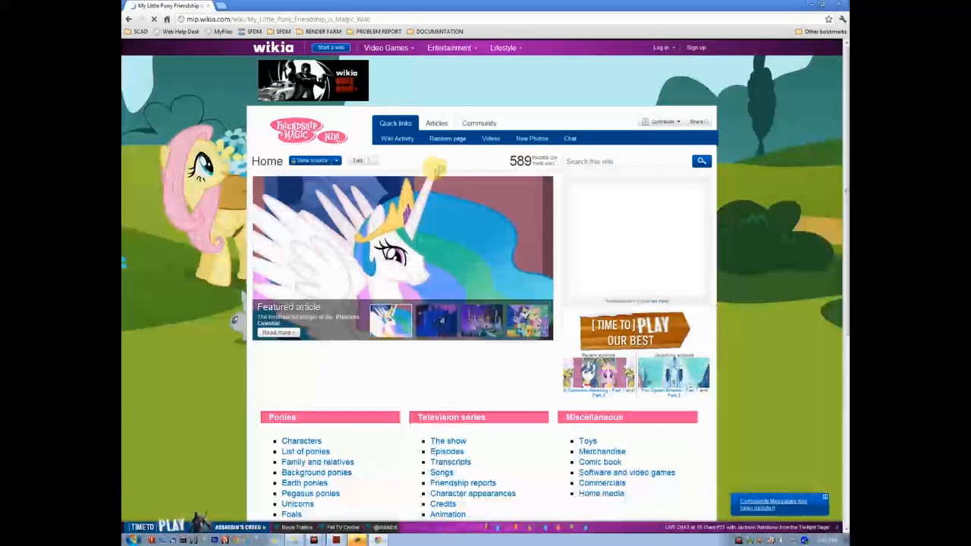
# Search the wiki for rainbow dash and open the Rainbow Dash/Gallery page at the Season one images
pyautogui.click(576, 159)
pyautogui.write('rainbow dash')
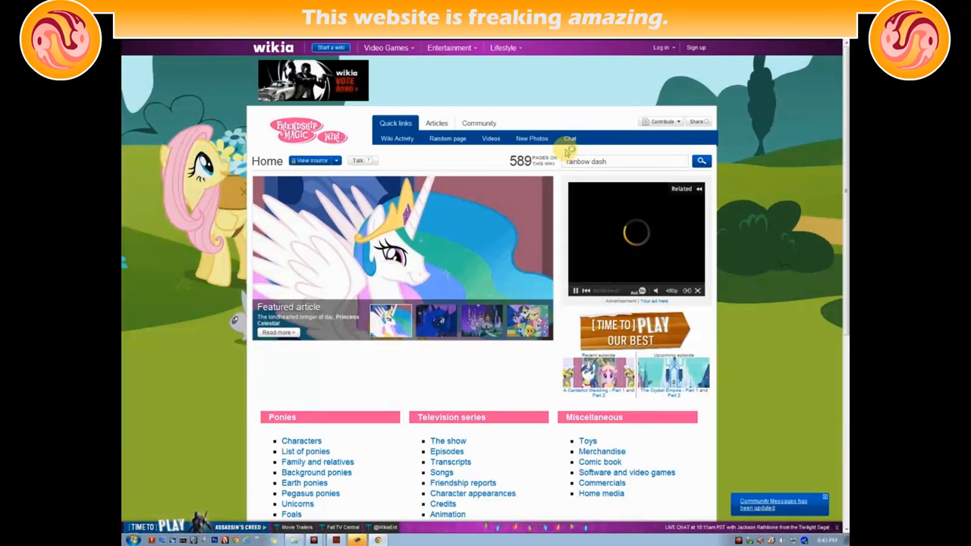
pyautogui.press('Return')
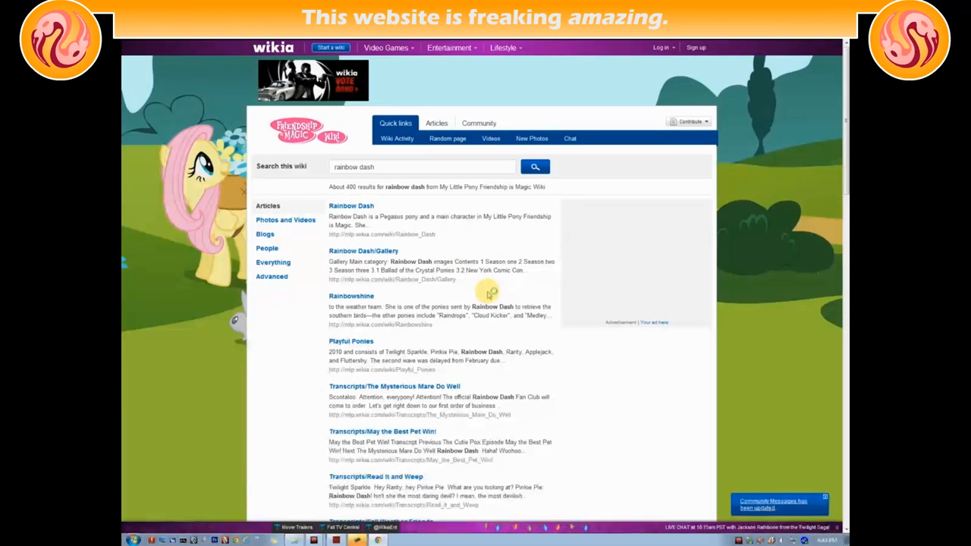
pyautogui.click(351, 206)
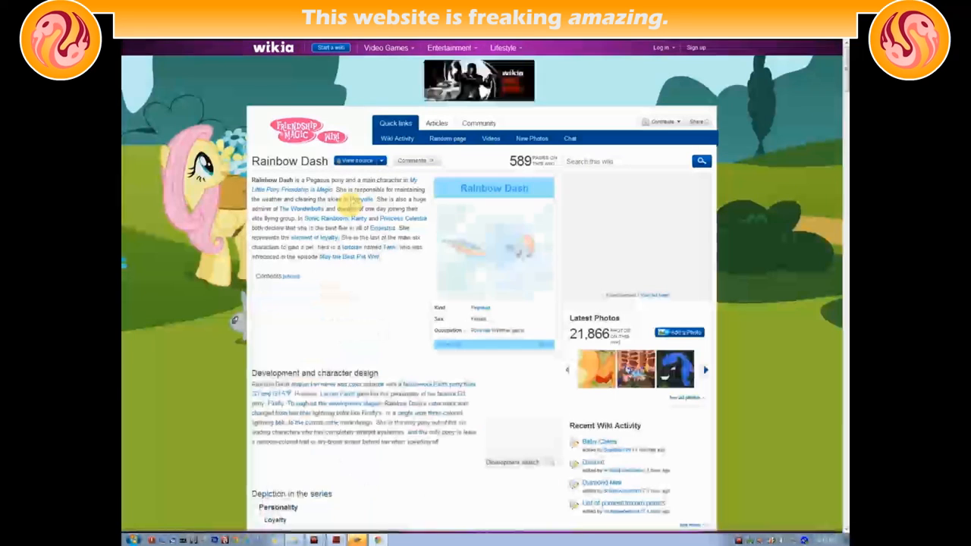
pyautogui.hotkey('alt', 'Left')
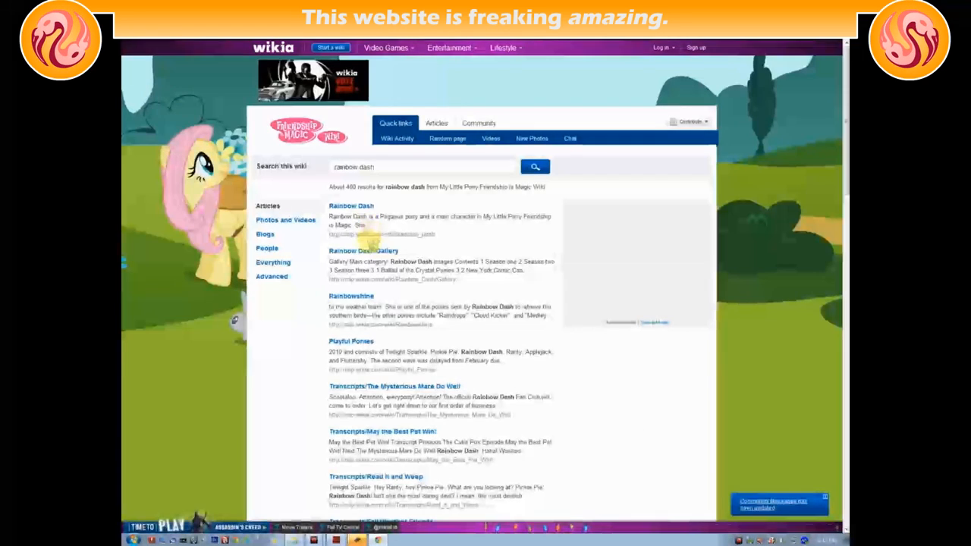
pyautogui.click(373, 250)
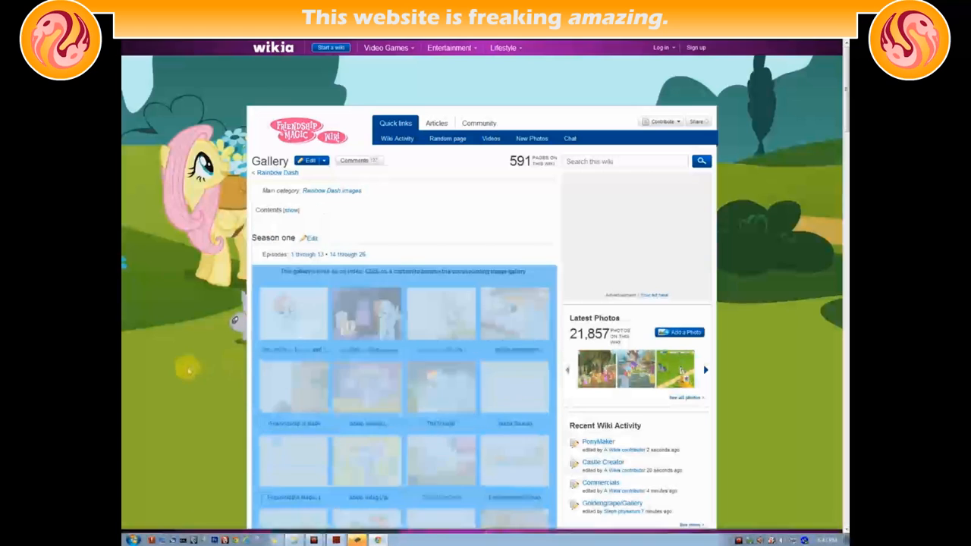
pyautogui.scroll(-2, 178, 326)
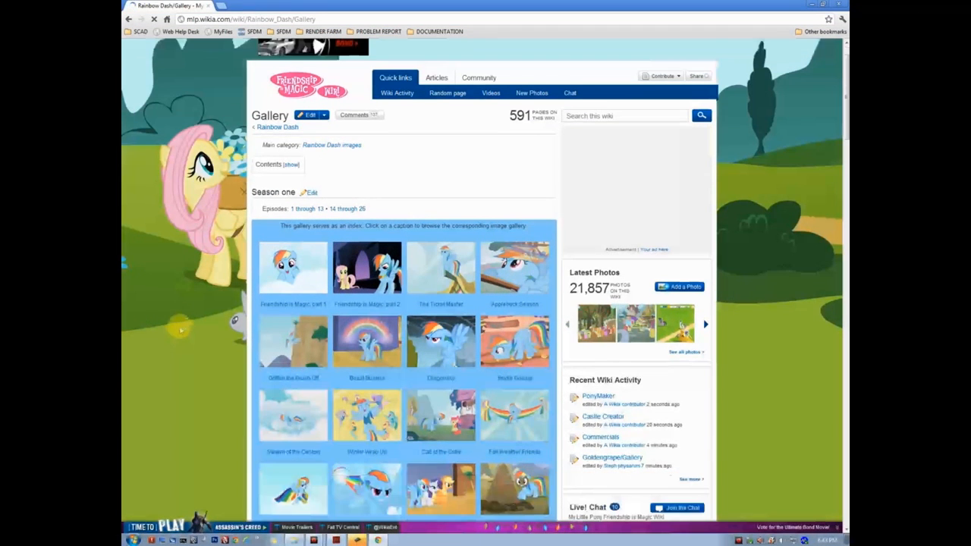
# Look through the Rainbow Dash gallery, from the season one images down to the miscellaneous artwork, for a usable pony reference
pyautogui.scroll(-2, 182, 311)
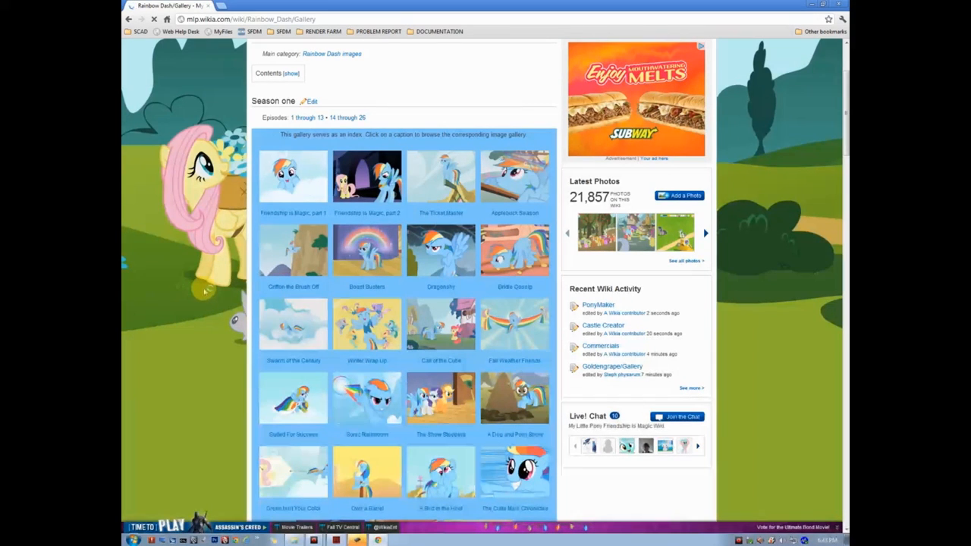
pyautogui.scroll(-3, 406, 281)
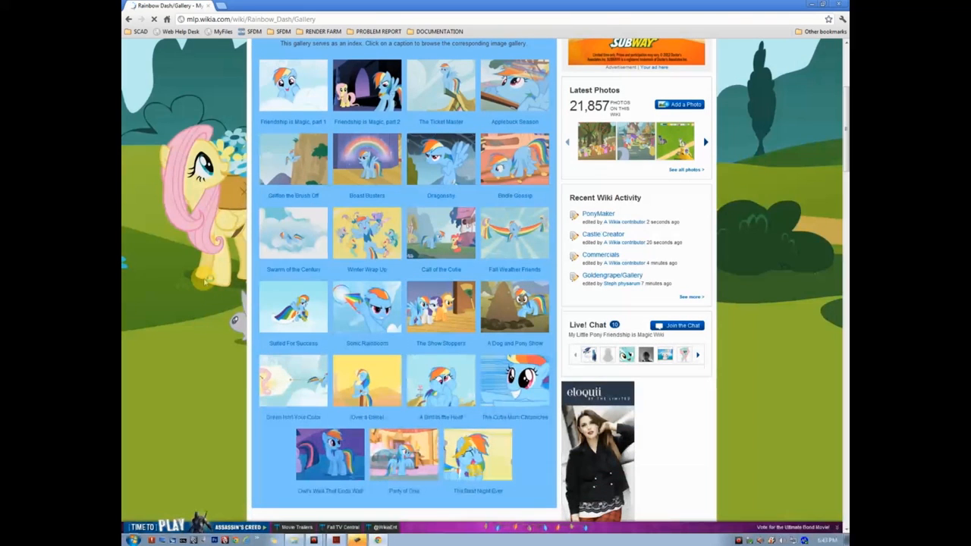
pyautogui.scroll(-2, 406, 281)
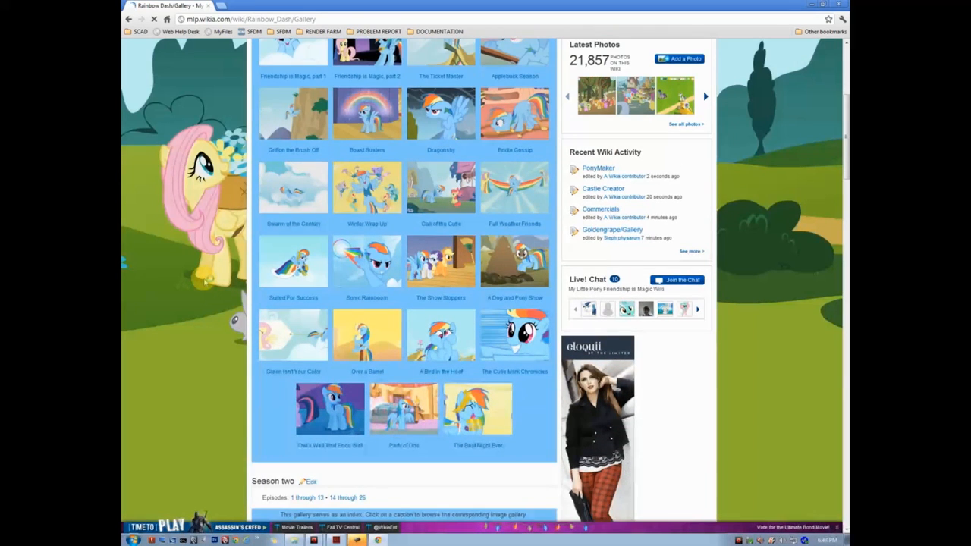
pyautogui.scroll(-10, 404, 281)
pyautogui.scroll(-6, 404, 281)
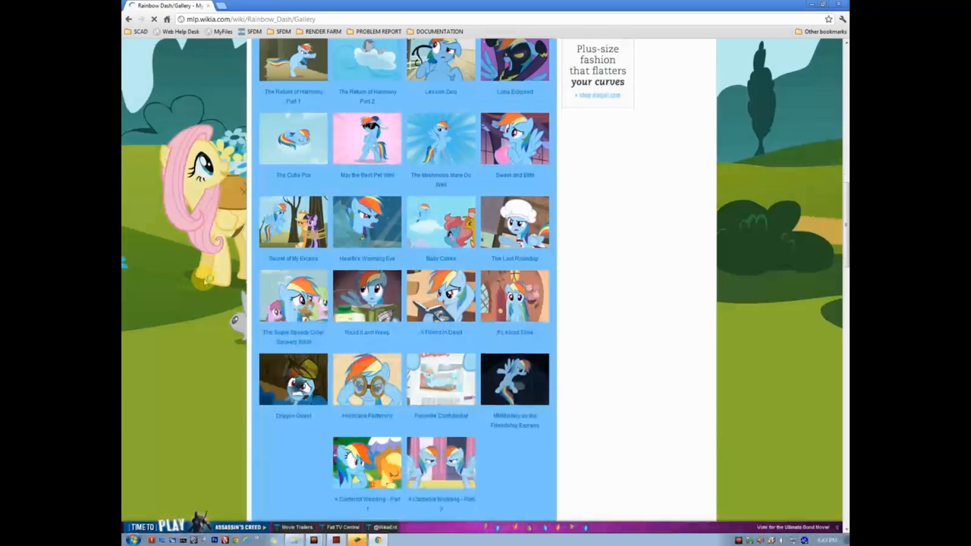
pyautogui.scroll(-2, 404, 281)
pyautogui.scroll(-12, 404, 280)
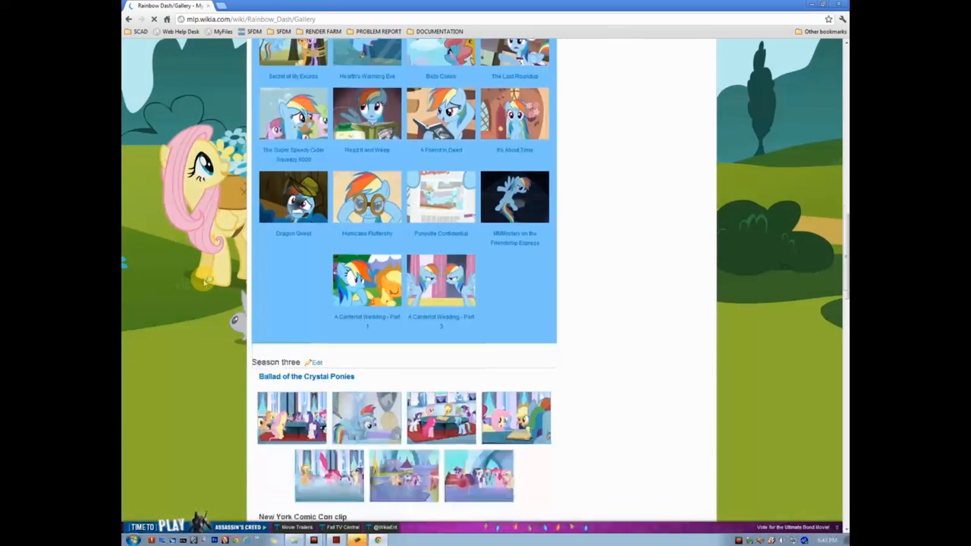
pyautogui.scroll(-3, 405, 280)
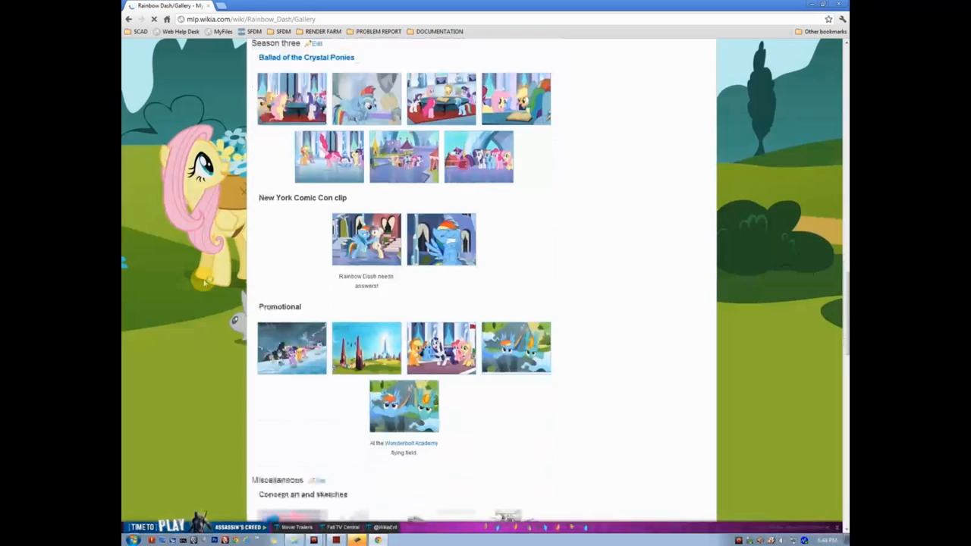
pyautogui.scroll(-6, 404, 280)
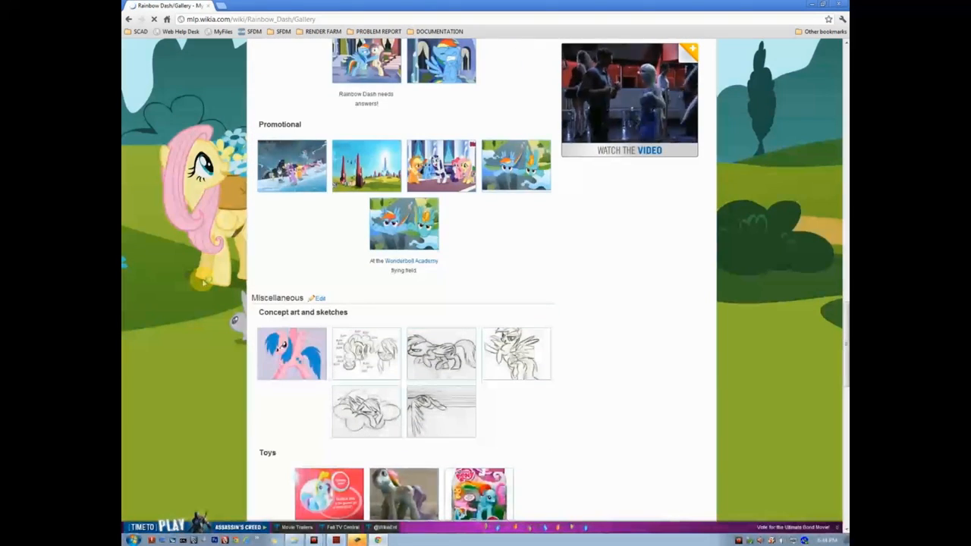
pyautogui.scroll(-4, 404, 280)
pyautogui.scroll(-3, 405, 281)
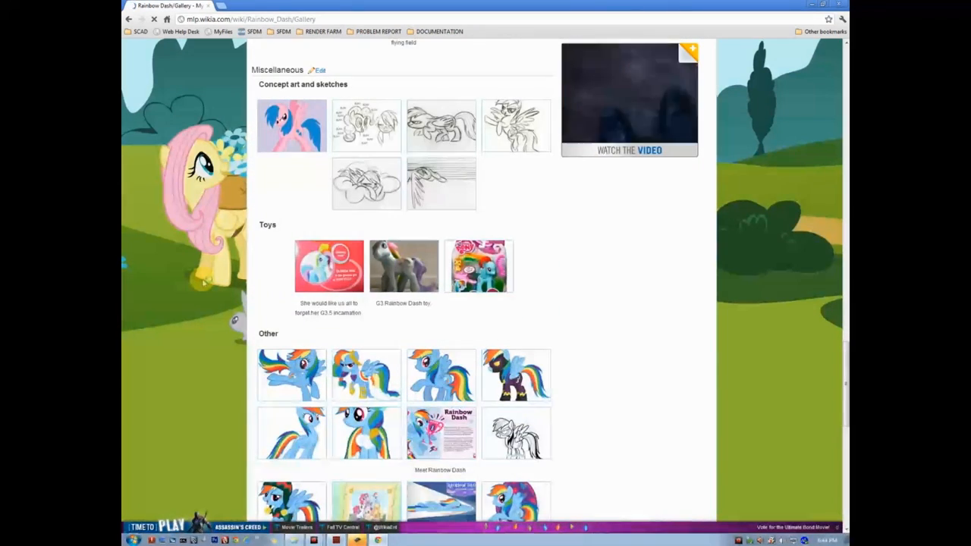
pyautogui.scroll(-2, 405, 280)
pyautogui.scroll(-3, 404, 280)
pyautogui.scroll(-9, 405, 281)
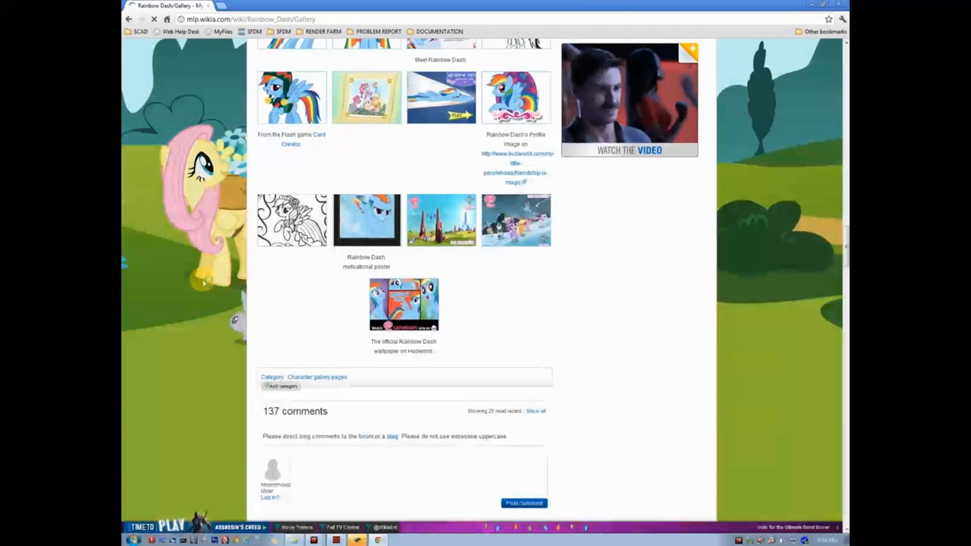
pyautogui.scroll(-7, 404, 281)
pyautogui.scroll(10, 404, 281)
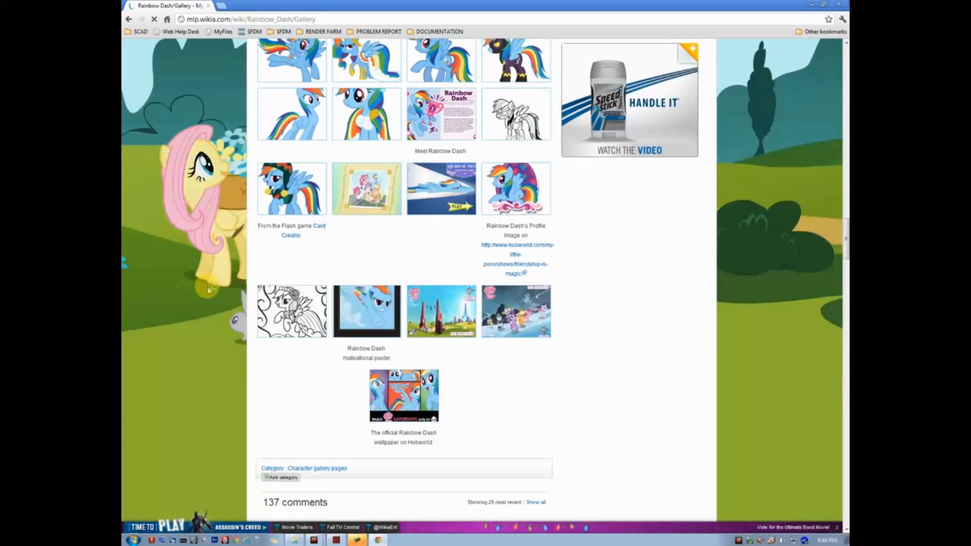
pyautogui.scroll(5, 208, 303)
pyautogui.scroll(15, 206, 319)
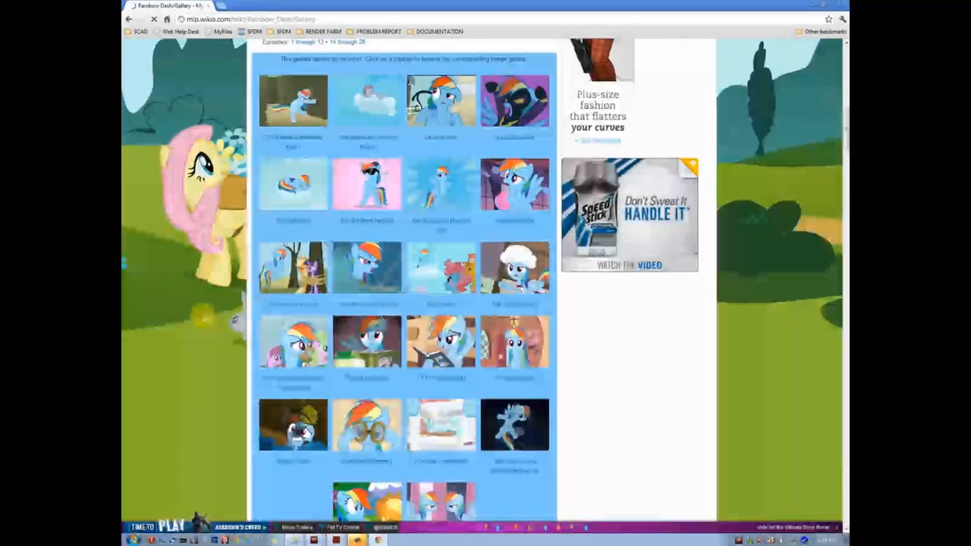
pyautogui.scroll(10, 203, 318)
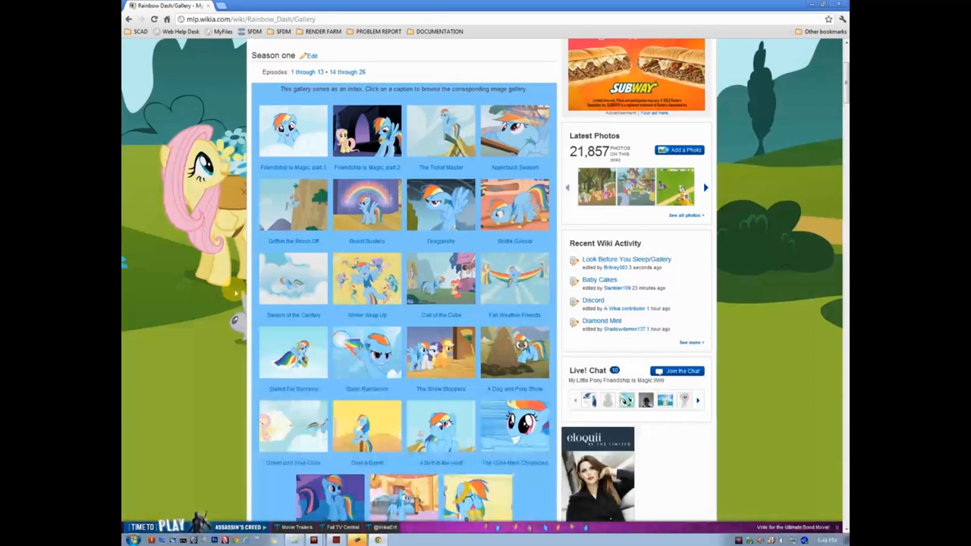
pyautogui.scroll(-1, 232, 298)
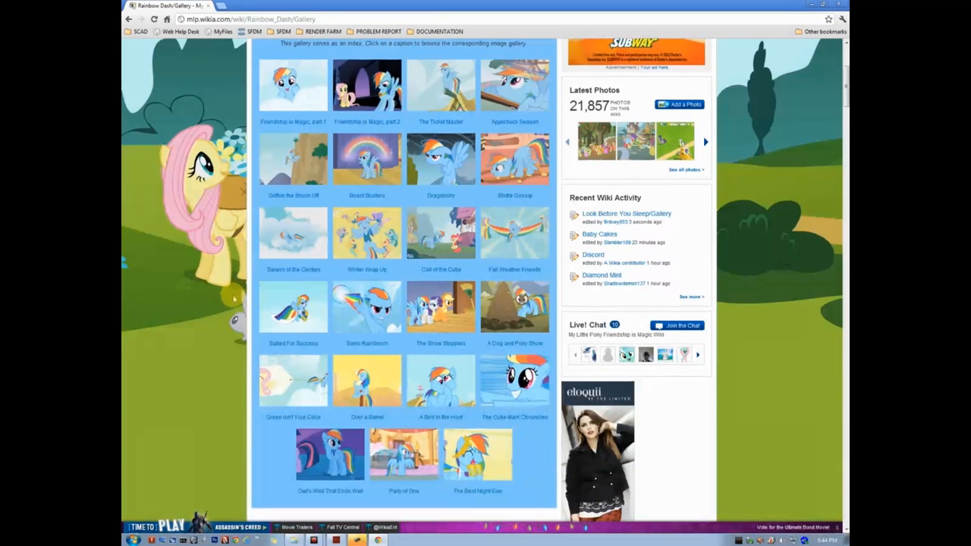
# Preview the Sonic Rainboom image and the Applejack, Rainbow and Rarity image, including the latter's file page, and return to the gallery
pyautogui.click(361, 297)
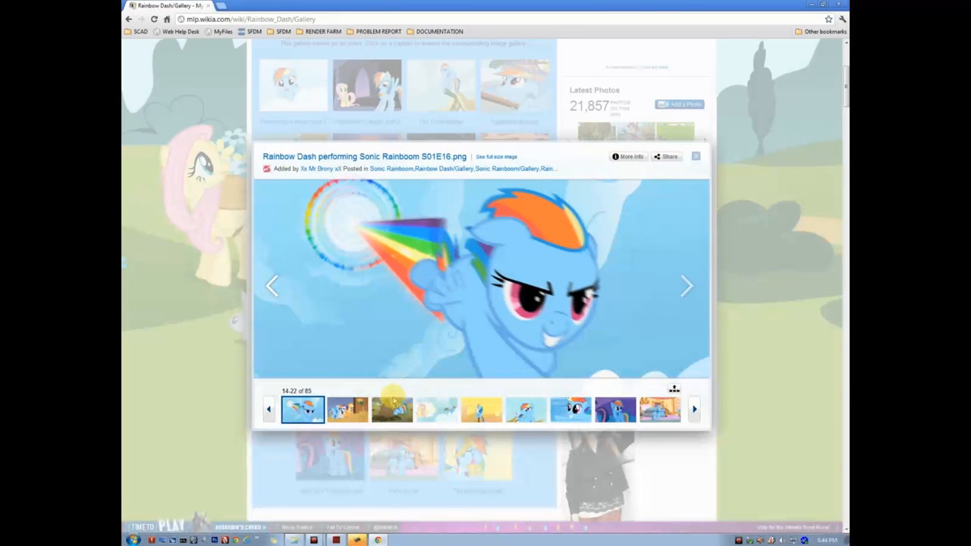
pyautogui.click(693, 411)
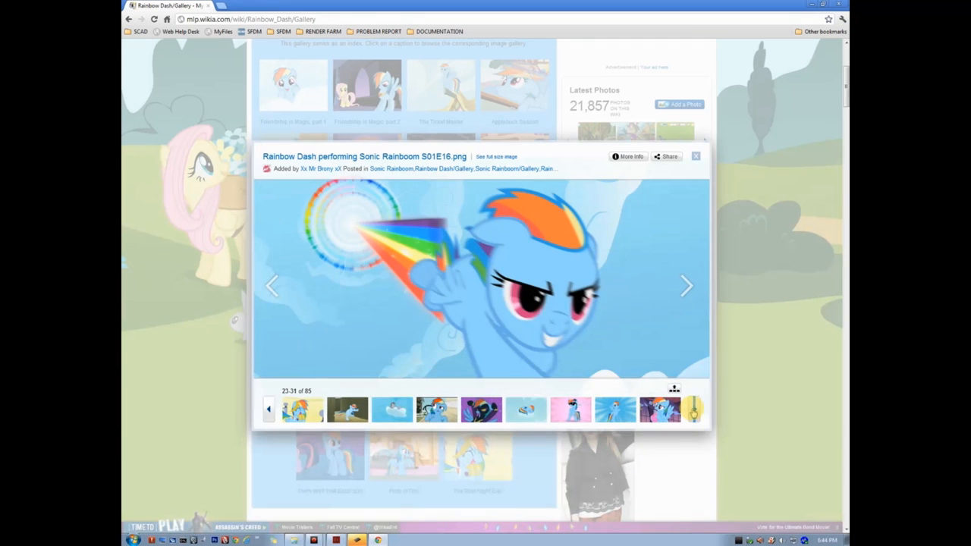
pyautogui.click(694, 408)
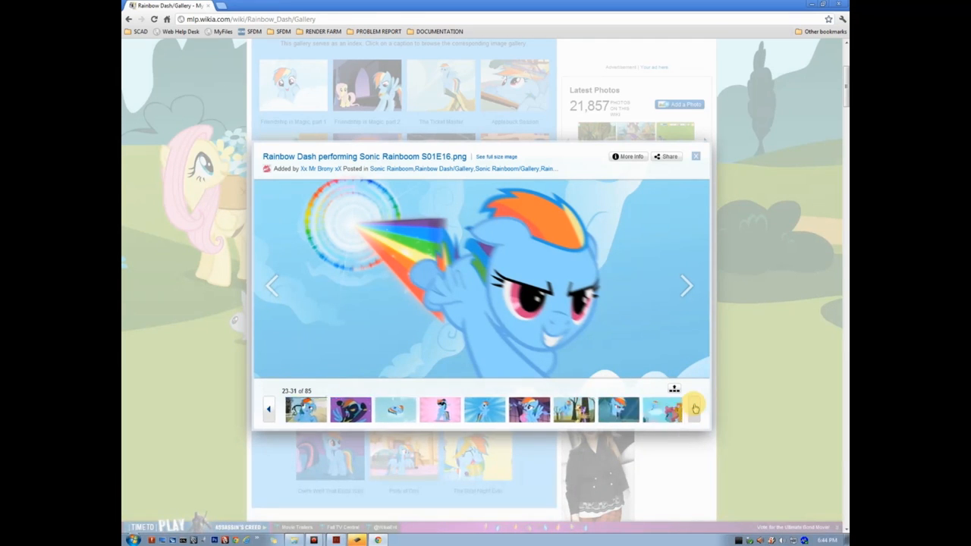
pyautogui.click(685, 284)
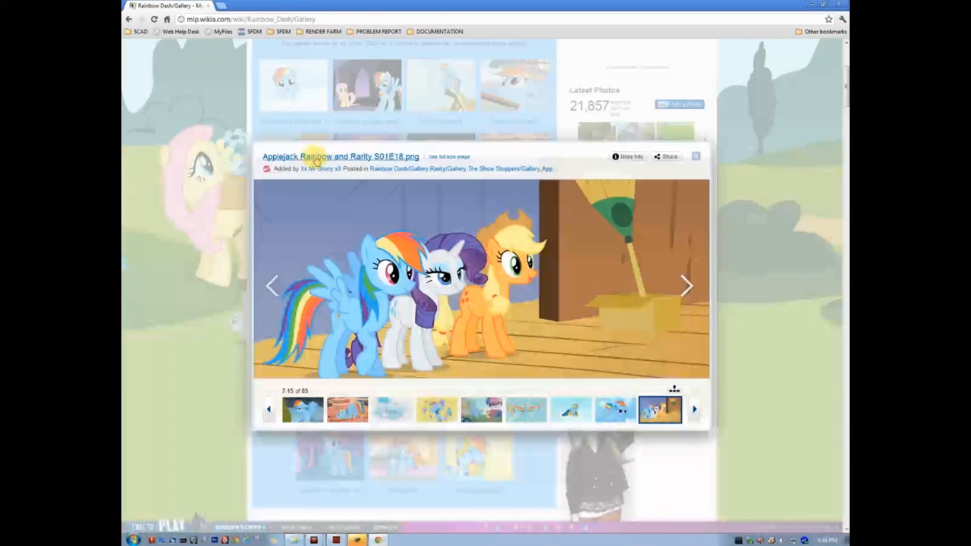
pyautogui.click(319, 156)
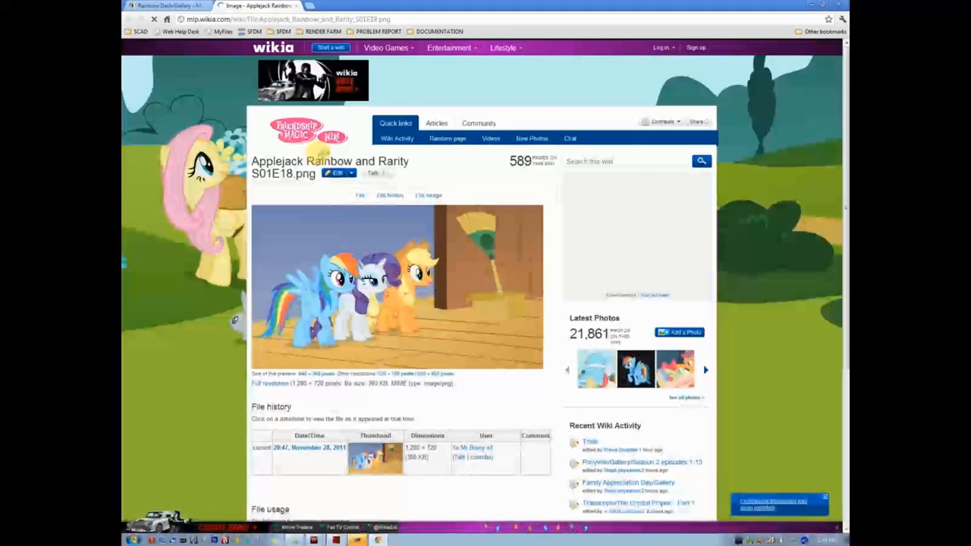
pyautogui.click(295, 6)
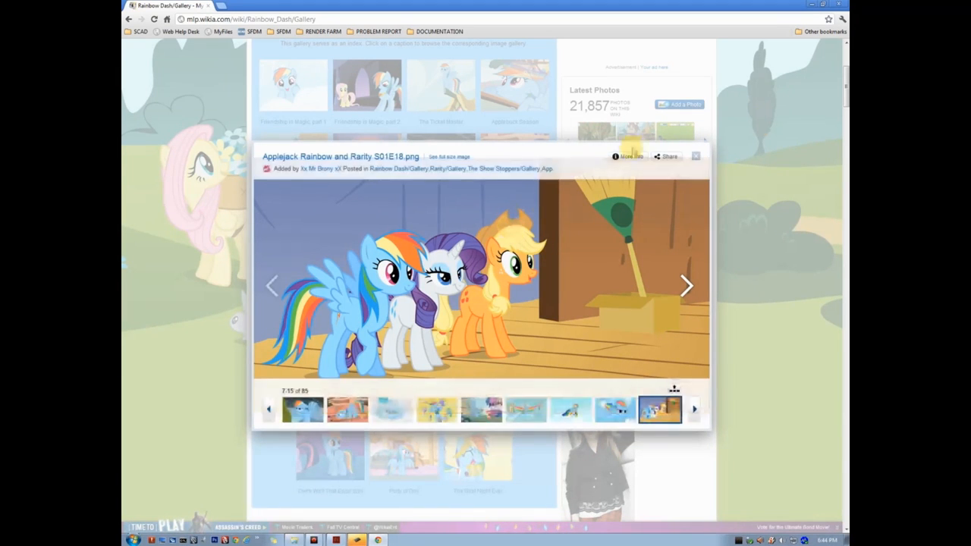
pyautogui.click(221, 238)
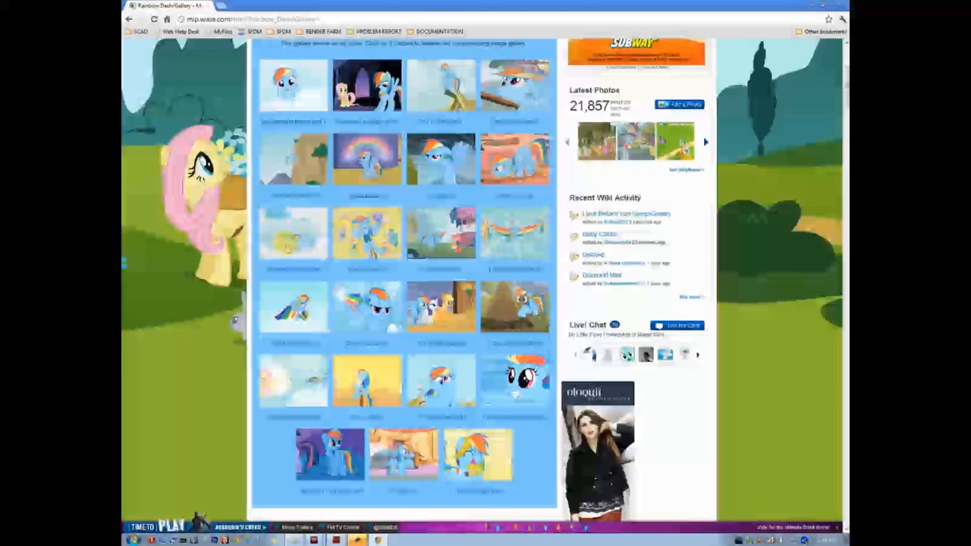
# Open the Swarm of the Century episode gallery and look through its images for a full-body Rainbow Dash pose
pyautogui.click(293, 270)
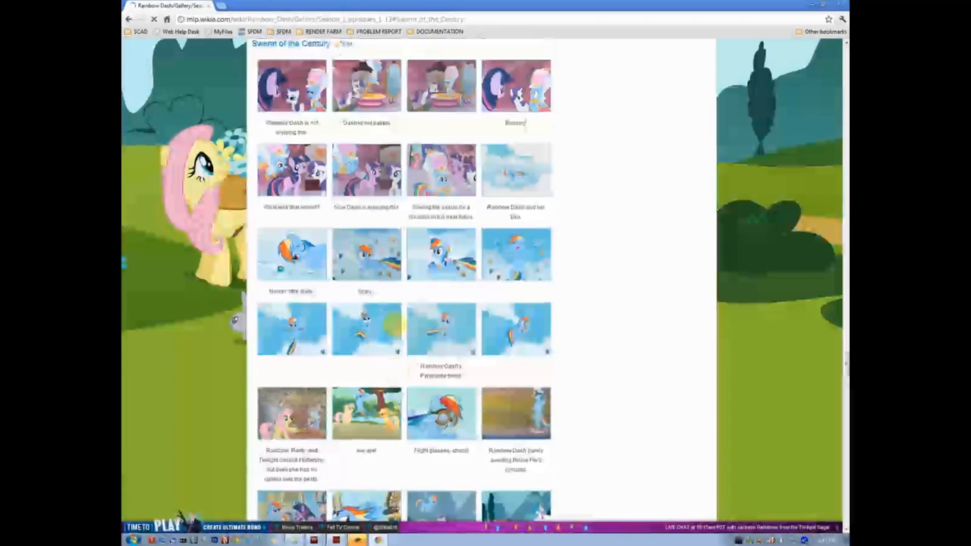
pyautogui.scroll(-10, 392, 324)
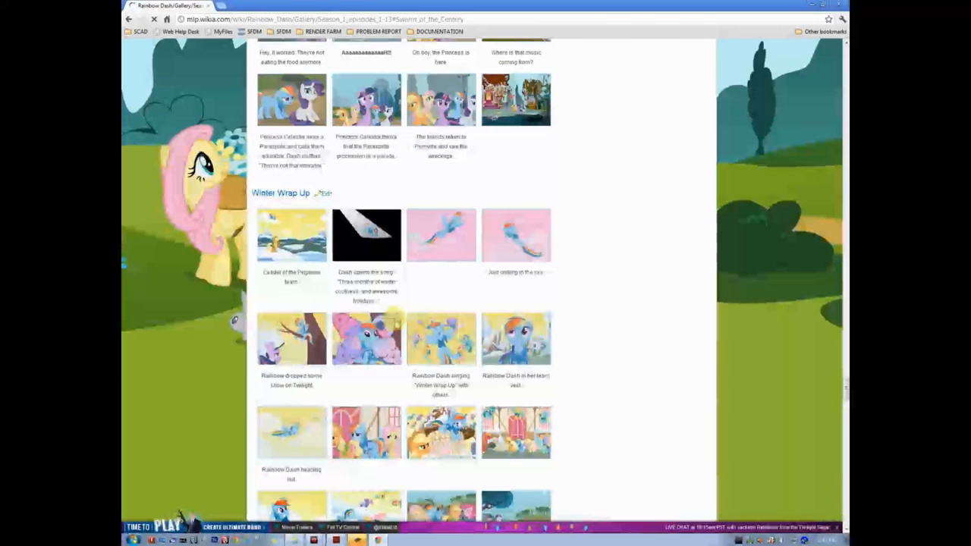
pyautogui.scroll(3, 402, 281)
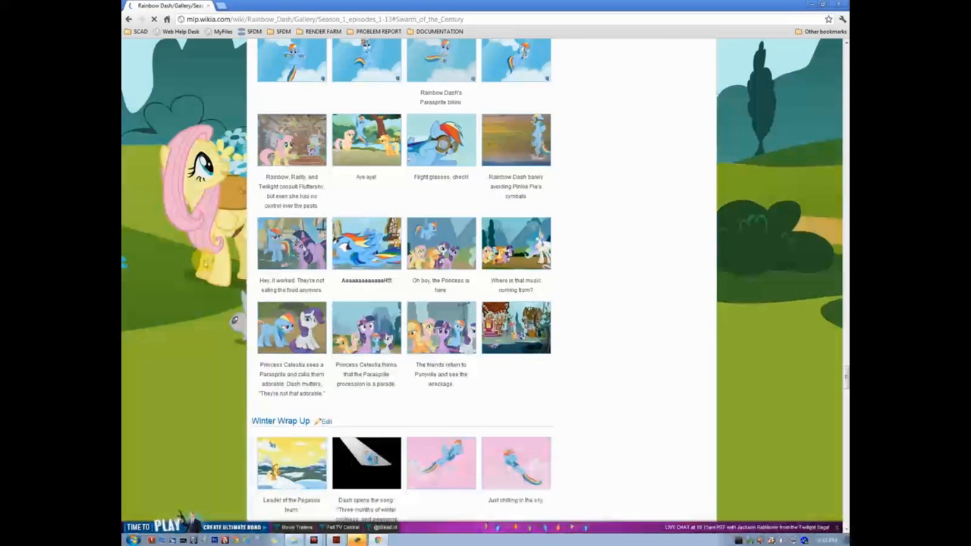
pyautogui.scroll(1, 206, 265)
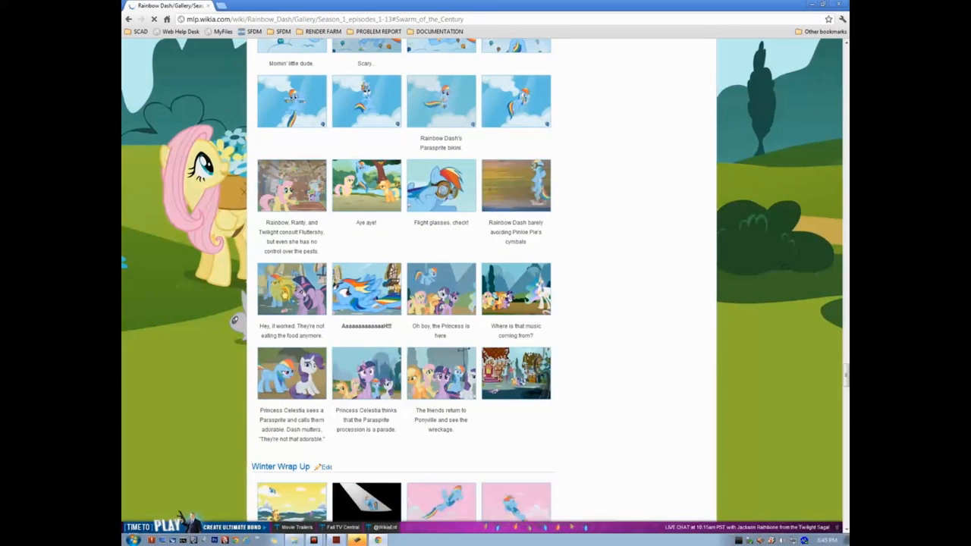
pyautogui.scroll(2, 227, 279)
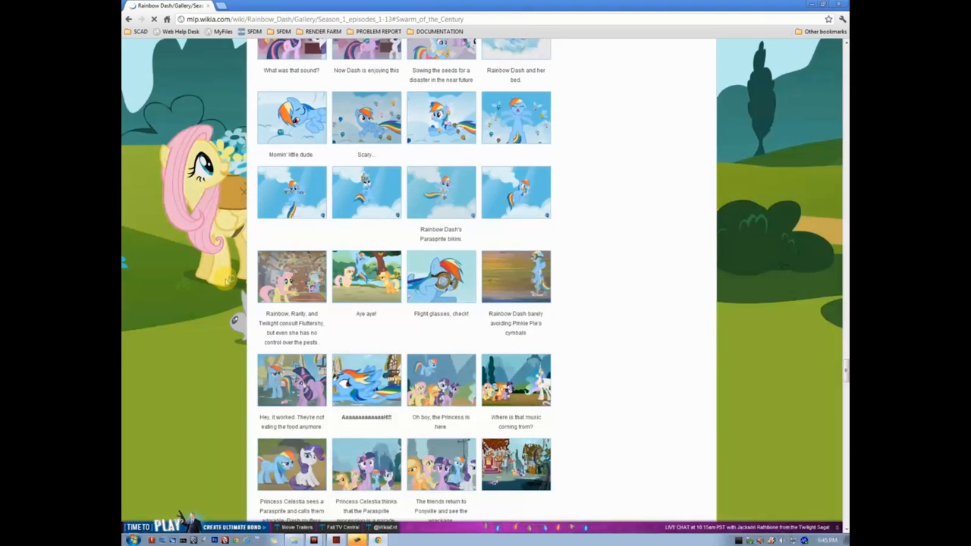
pyautogui.scroll(4, 227, 280)
pyautogui.scroll(-4, 267, 358)
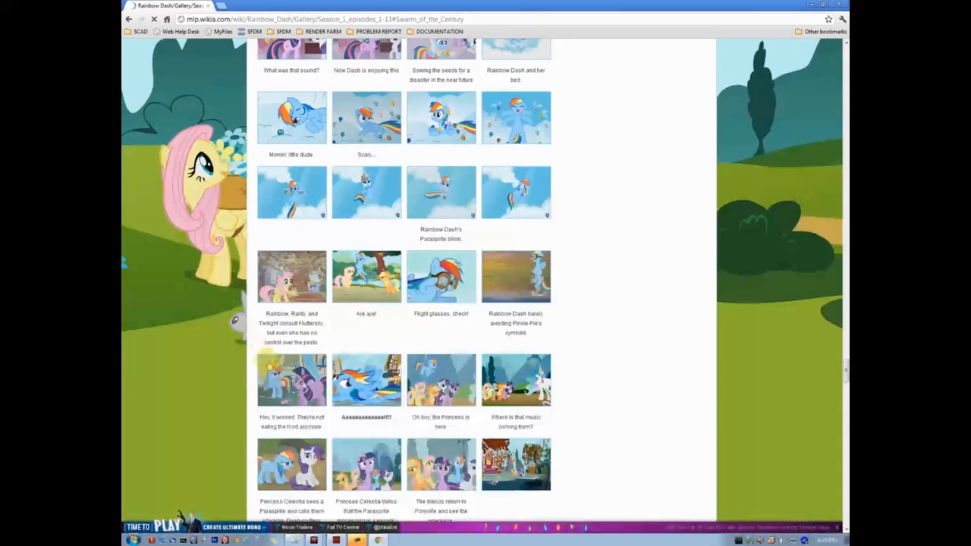
# Open Twilight Sparkle spell backfire S1E10.png at full size and copy the image
pyautogui.click(299, 383)
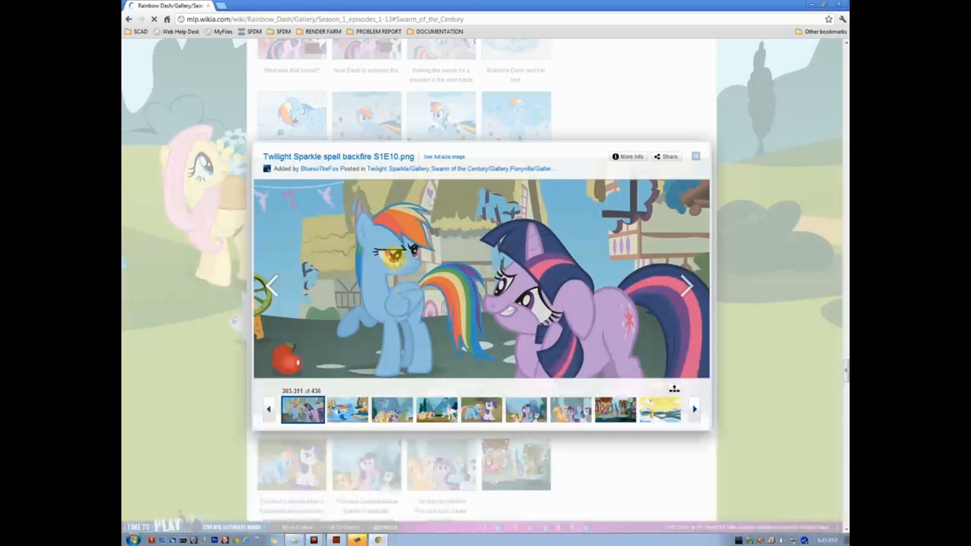
pyautogui.rightClick(387, 251)
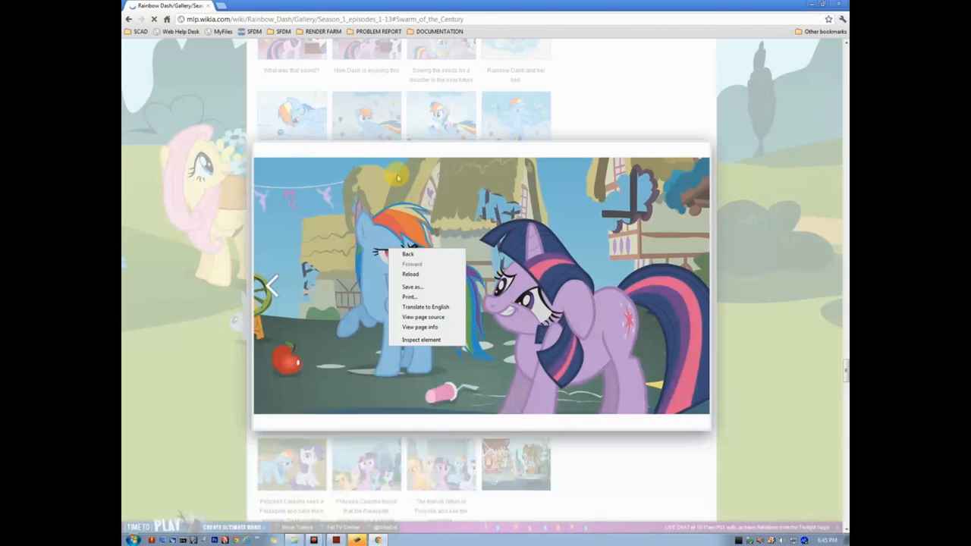
pyautogui.click(404, 161)
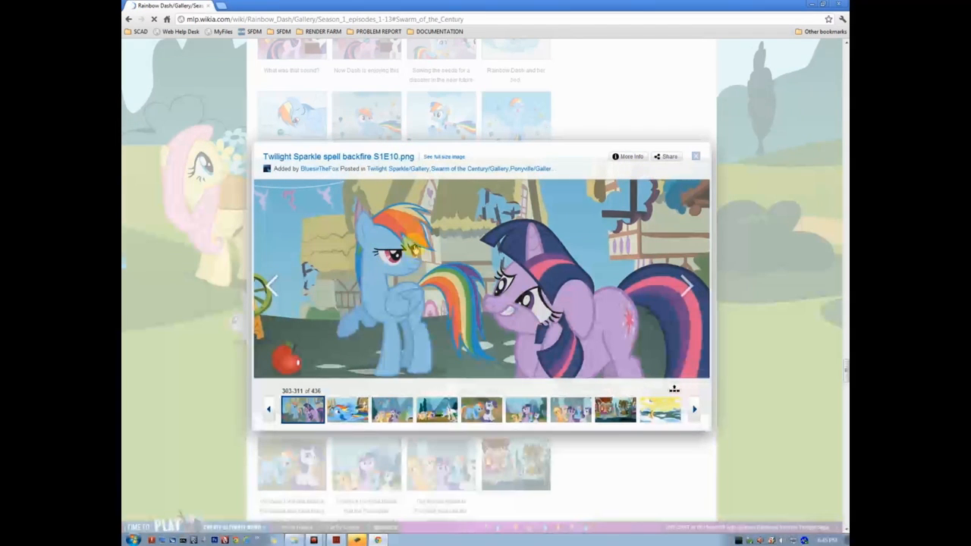
pyautogui.click(442, 157)
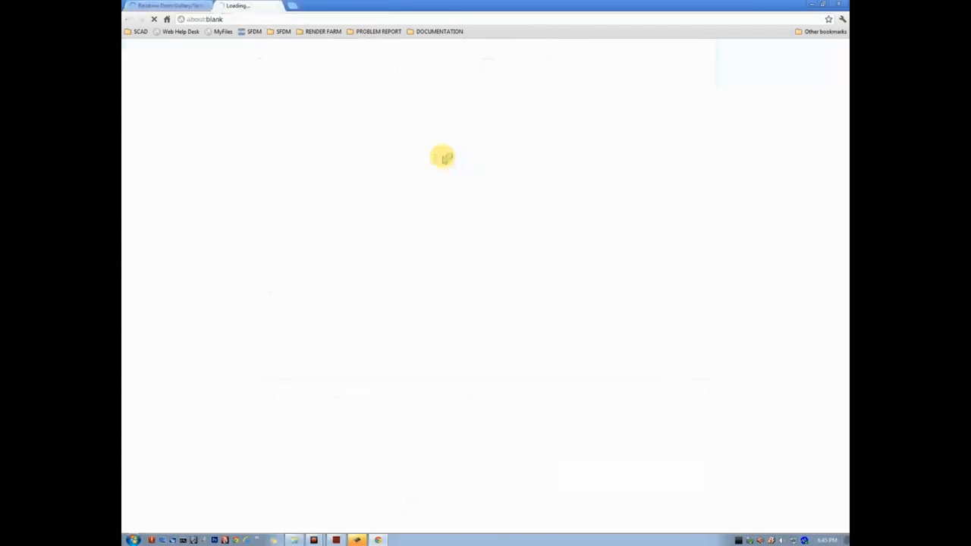
pyautogui.rightClick(298, 139)
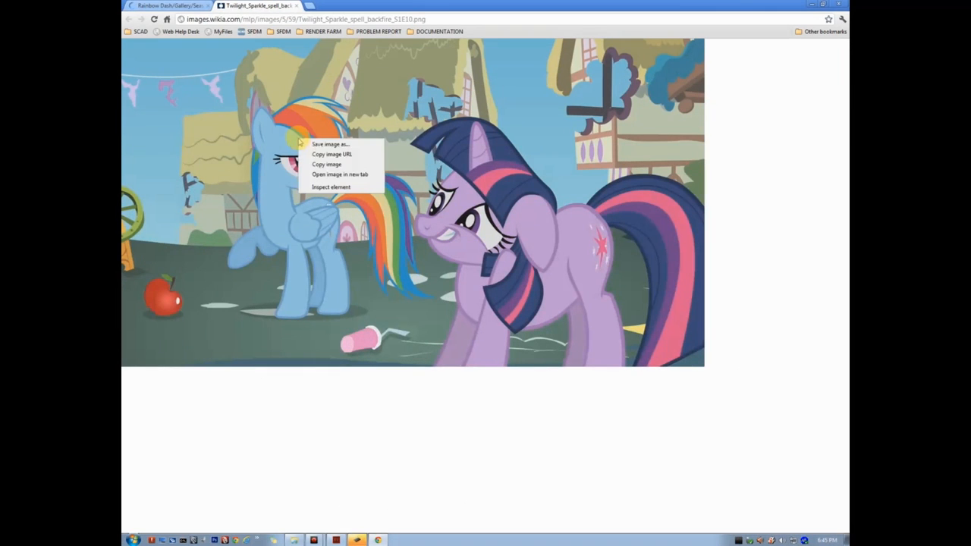
pyautogui.click(329, 164)
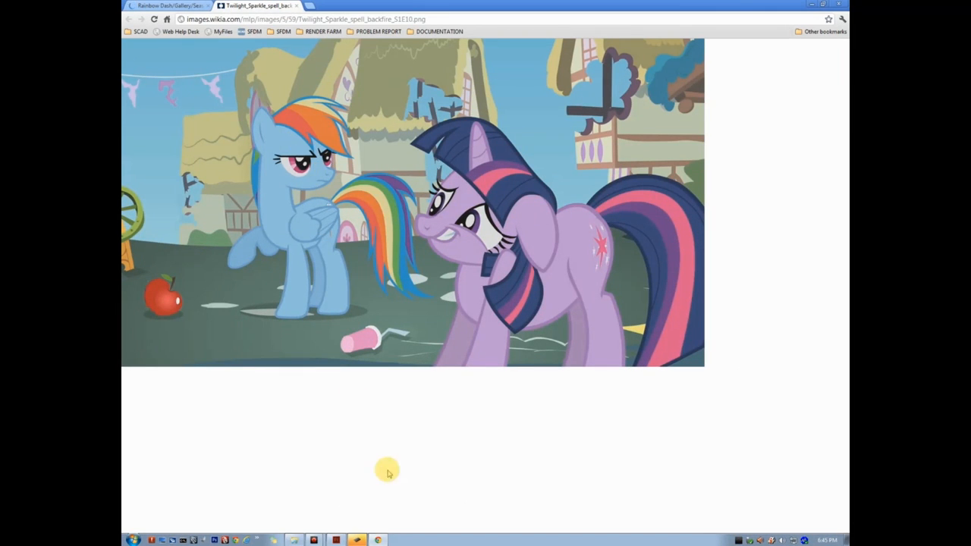
# Switch to Flash and add a layer named RD Reference beneath the Rough Animation layer
pyautogui.click(336, 539)
pyautogui.click(182, 490)
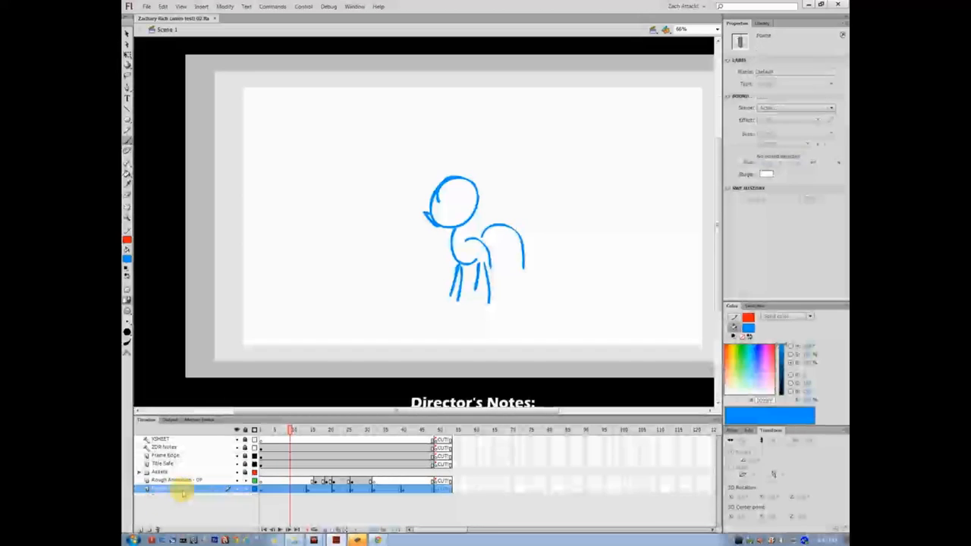
pyautogui.click(140, 530)
pyautogui.moveTo(159, 490); pyautogui.dragTo(161, 501)
pyautogui.doubleClick(161, 496)
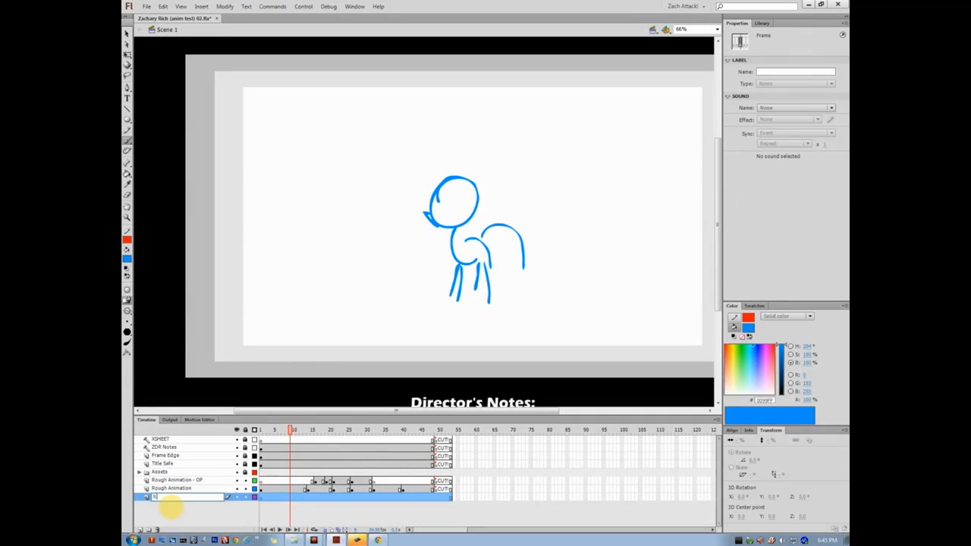
pyautogui.write('RD Reference')
pyautogui.click(172, 511)
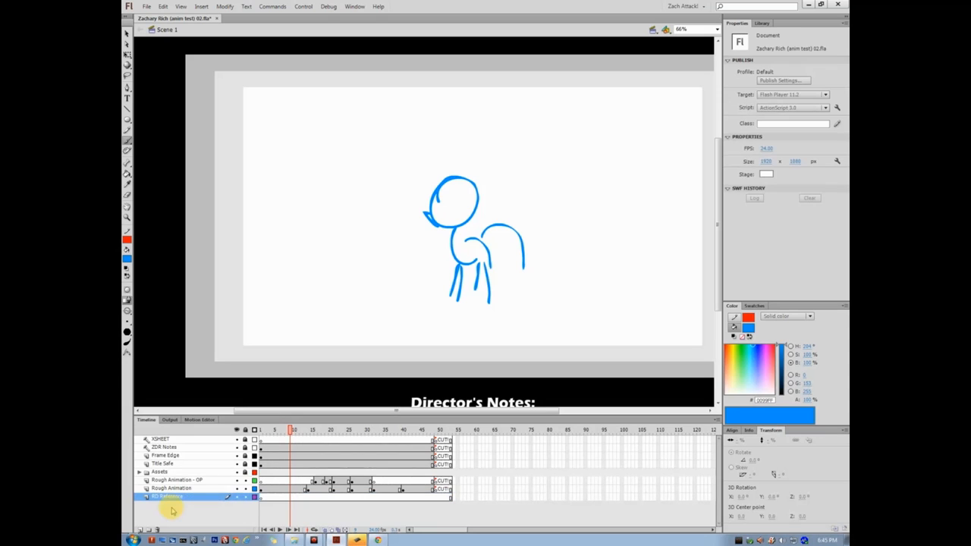
# Move the RD Reference layer above Frame Edge, paste the copied image on it and place the image above the stage
pyautogui.moveTo(173, 501); pyautogui.dragTo(149, 455)
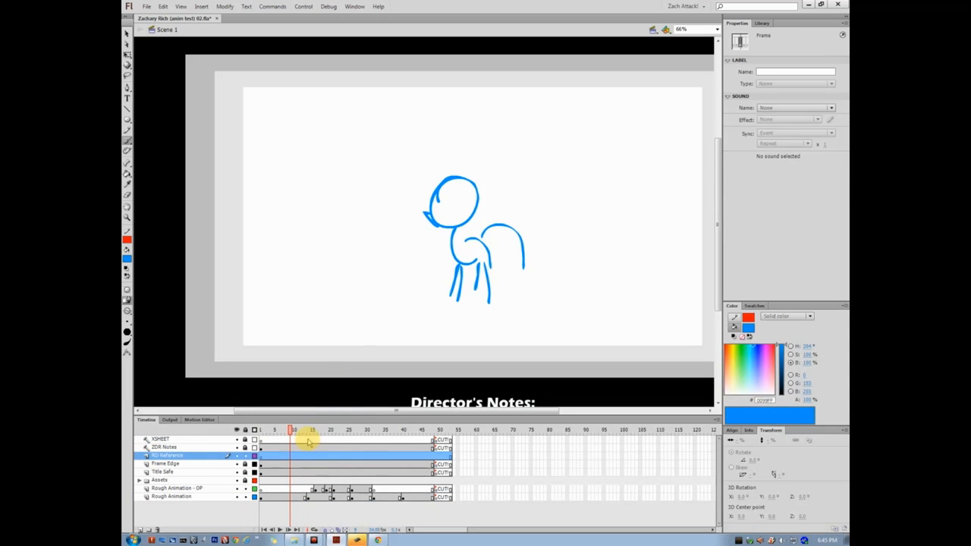
pyautogui.hotkey('ctrl', 'v')
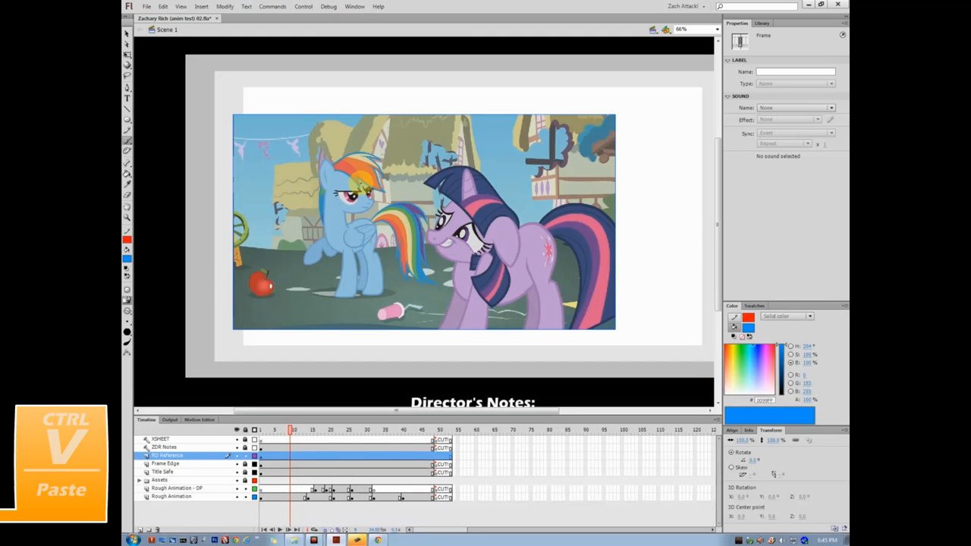
pyautogui.moveTo(366, 192); pyautogui.dragTo(422, 195)
pyautogui.moveTo(452, 270)
pyautogui.mouseDown()
pyautogui.moveTo(362, 319)
pyautogui.moveTo(367, 326)
pyautogui.mouseUp()
pyautogui.moveTo(368, 326)
pyautogui.mouseDown()
pyautogui.moveTo(376, 163)
pyautogui.moveTo(435, 253)
pyautogui.mouseUp()
pyautogui.moveTo(445, 261); pyautogui.dragTo(411, 149)
pyautogui.moveTo(412, 172); pyautogui.dragTo(407, 256)
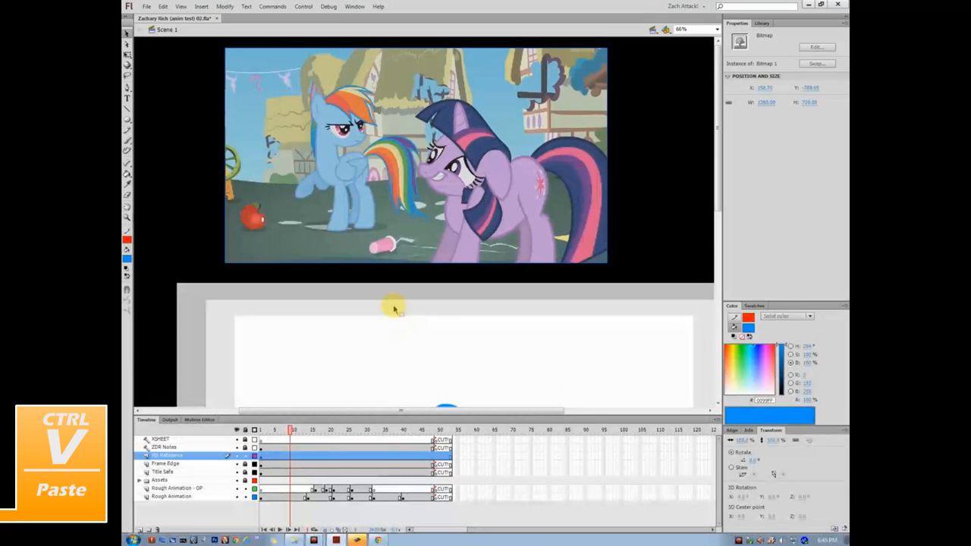
# Break apart the pasted bitmap into an editable shape and deselect it
pyautogui.rightClick(458, 122)
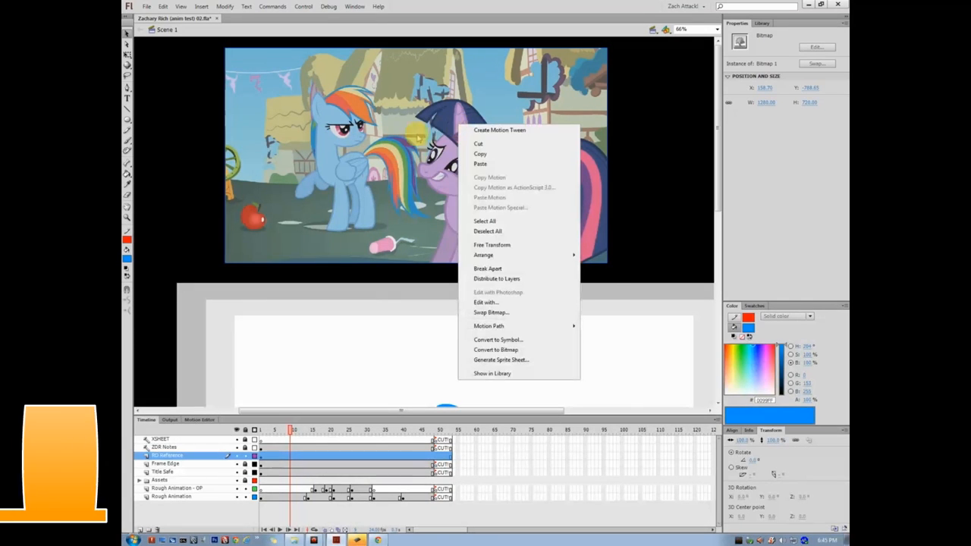
pyautogui.click(488, 269)
pyautogui.click(634, 212)
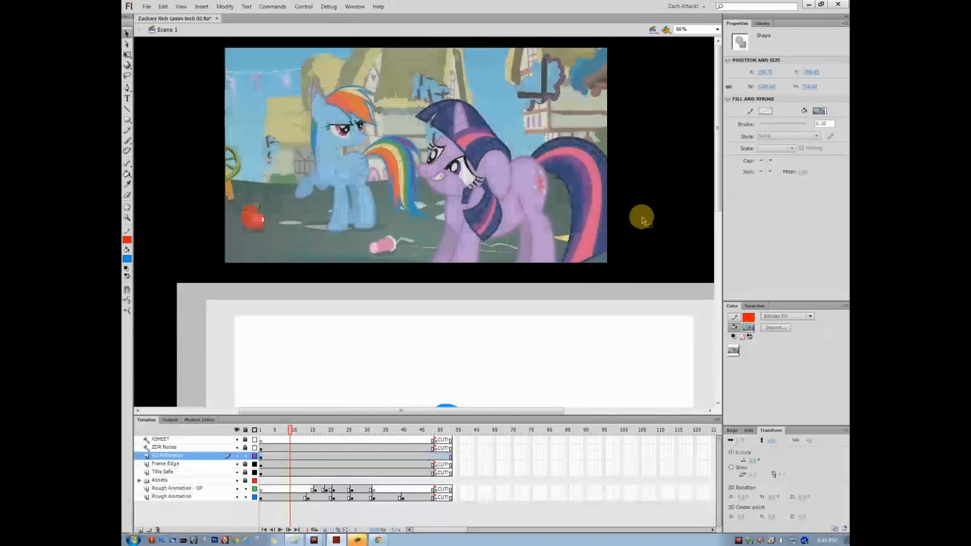
# Crop the reference image around Rainbow Dash by deleting the surplus areas on all four sides, including Twilight Sparkle
pyautogui.moveTo(638, 272)
pyautogui.mouseDown()
pyautogui.moveTo(520, 91)
pyautogui.moveTo(417, 35)
pyautogui.moveTo(427, 43)
pyautogui.mouseUp()
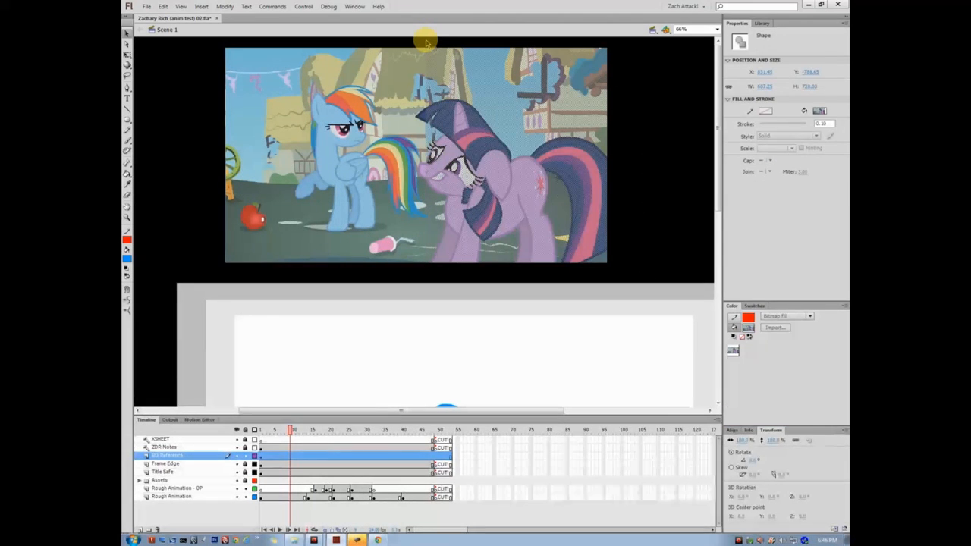
pyautogui.press('Delete')
pyautogui.moveTo(207, 273); pyautogui.dragTo(282, 46)
pyautogui.press('Delete')
pyautogui.click(282, 88)
pyautogui.moveTo(261, 273); pyautogui.dragTo(431, 238)
pyautogui.press('Delete')
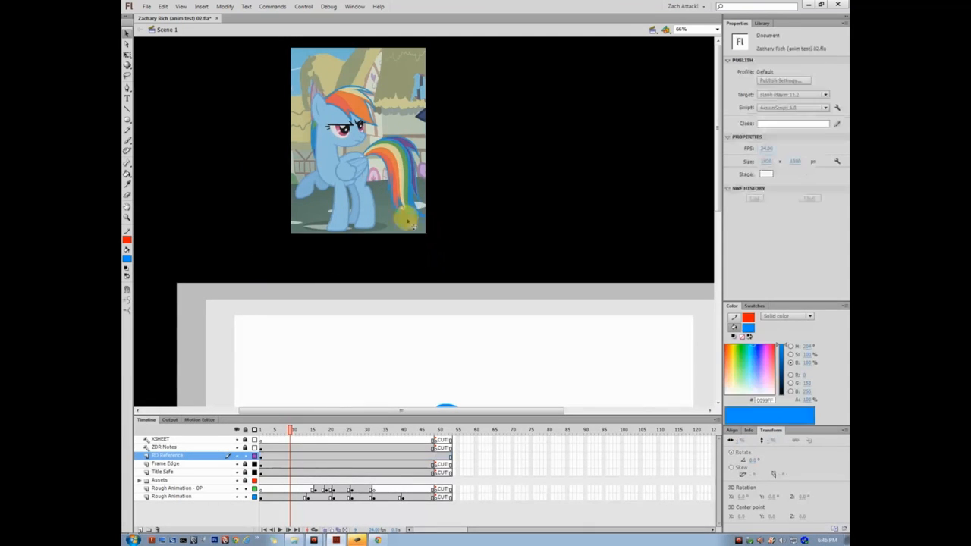
pyautogui.moveTo(275, 44); pyautogui.dragTo(436, 84)
pyautogui.press('Delete')
# Convert the cropped Rainbow Dash image to a Graphic symbol named RD Ref 01
pyautogui.click(359, 130)
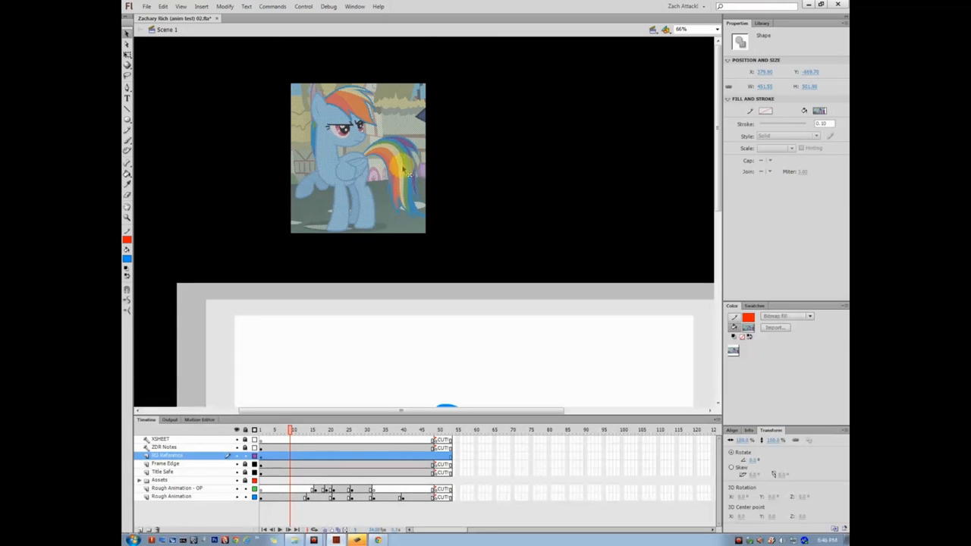
pyautogui.press('F8')
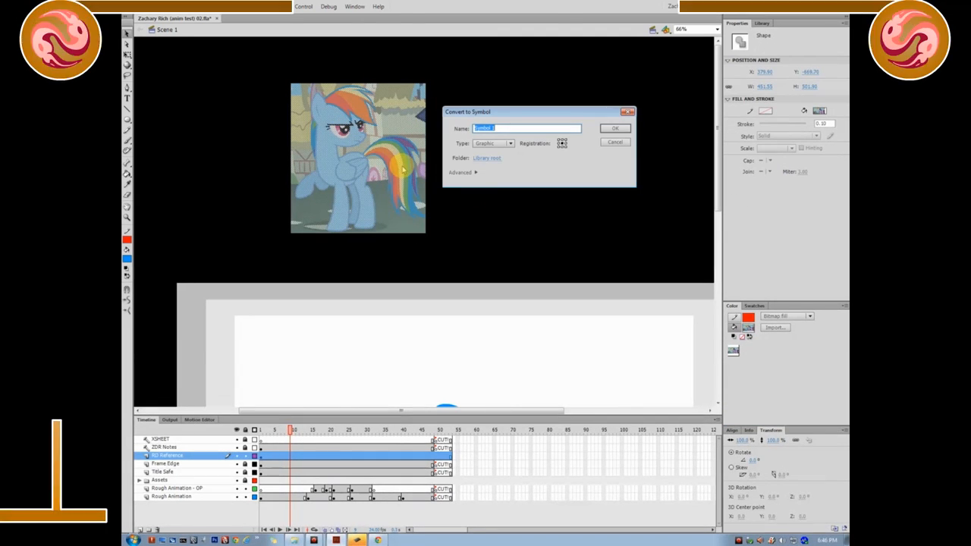
pyautogui.write('RD Ref 01')
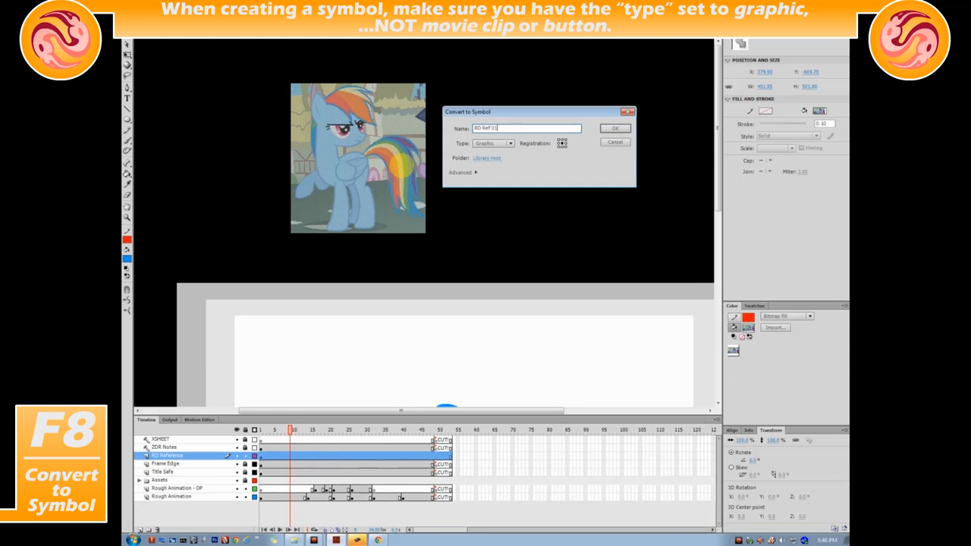
pyautogui.press('Return')
# Move the RD Ref 01 symbol onto the stage, directly in front of the rough blue pony
pyautogui.moveTo(398, 163); pyautogui.dragTo(463, 225)
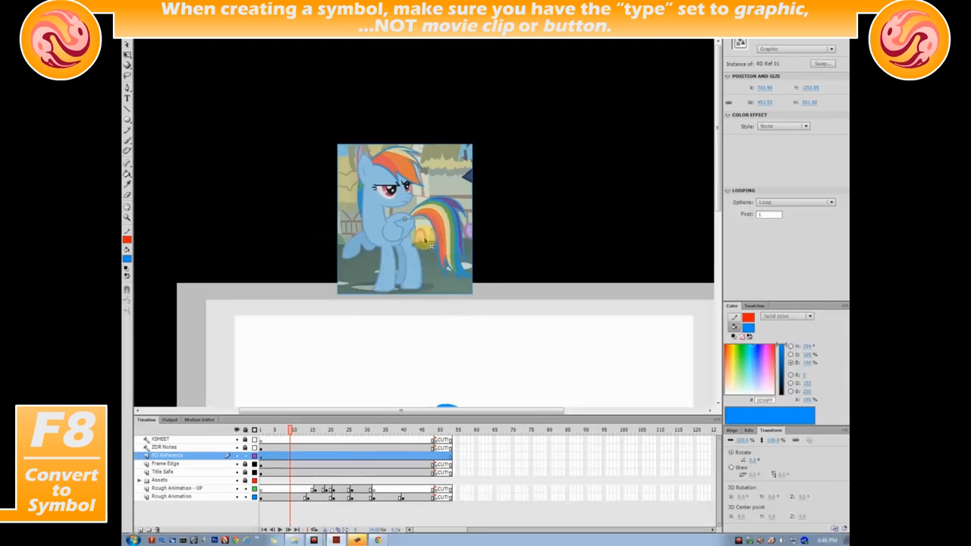
pyautogui.scroll(-3, 431, 143)
pyautogui.moveTo(433, 144); pyautogui.dragTo(360, 270)
pyautogui.click(423, 260)
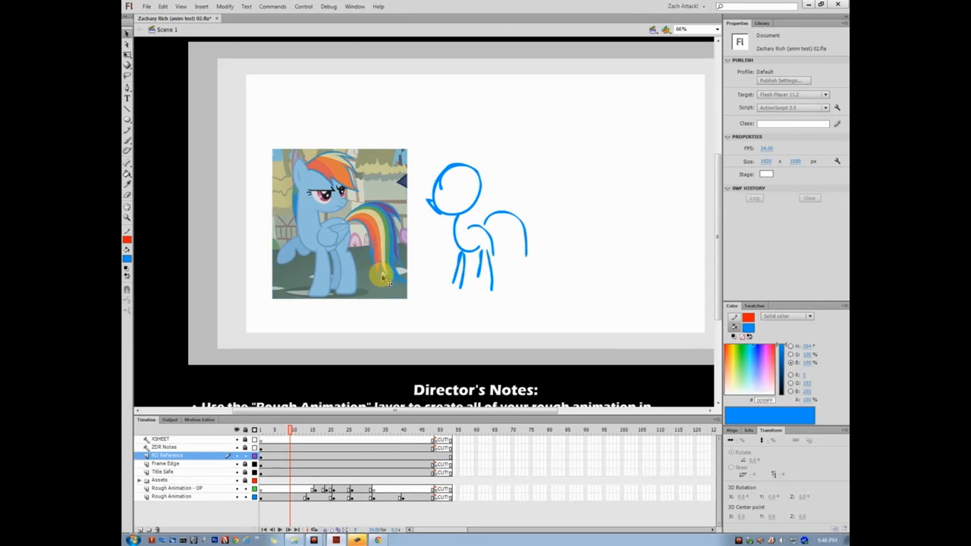
# Add a layer named Rough Anim - Detailed above the Rough Animation - OP layer
pyautogui.press('b')
pyautogui.hotkey('ctrl', '=')
pyautogui.moveTo(410, 307)
pyautogui.mouseDown()
pyautogui.moveTo(468, 266)
pyautogui.moveTo(444, 289)
pyautogui.mouseUp()
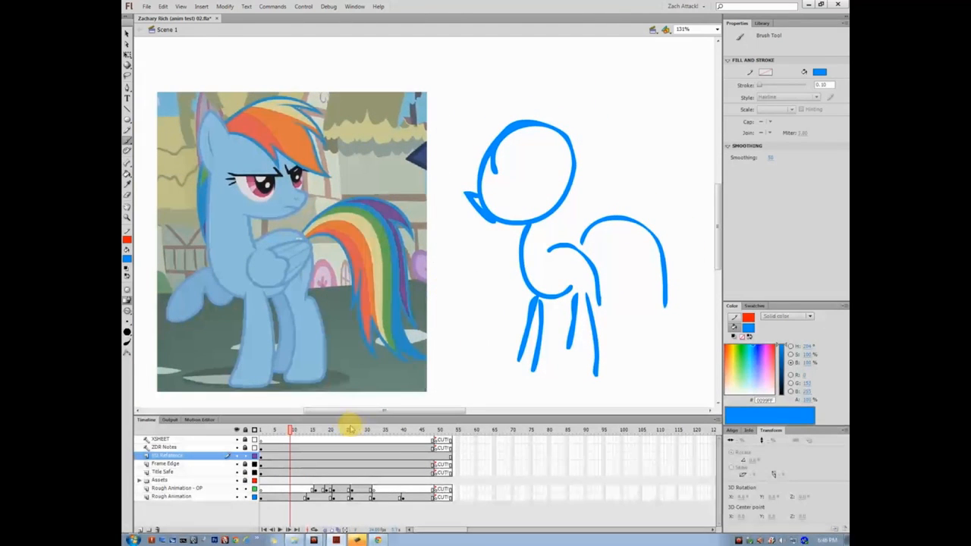
pyautogui.click(180, 488)
pyautogui.click(141, 529)
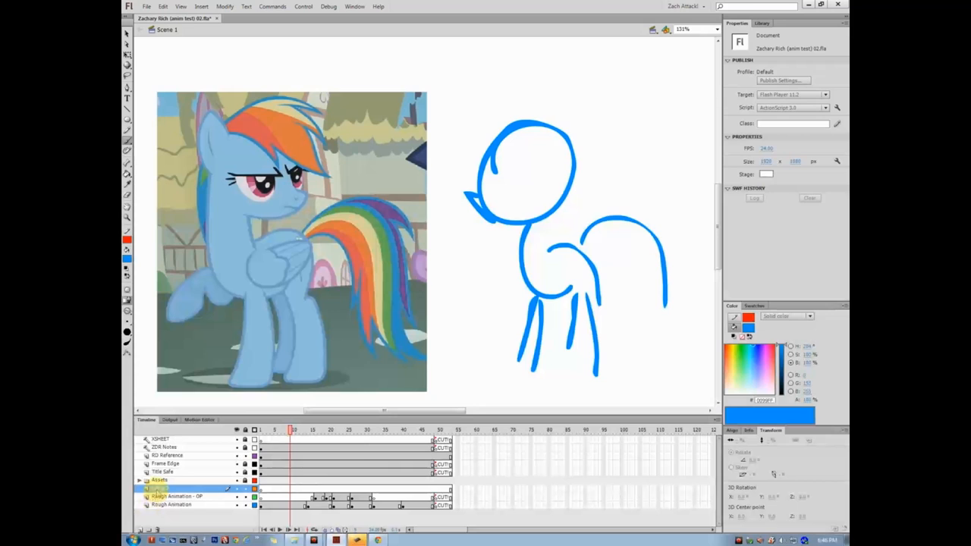
pyautogui.doubleClick(161, 488)
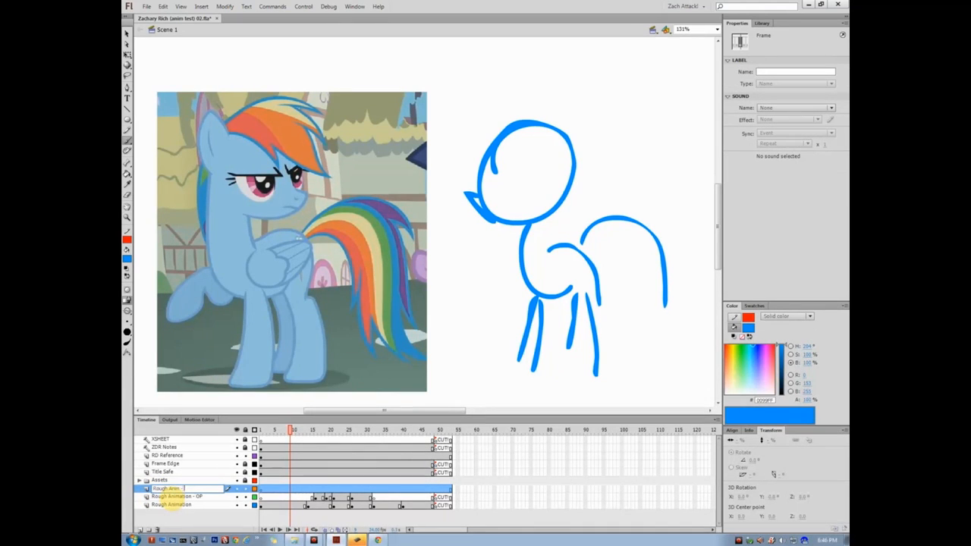
pyautogui.press('Return')
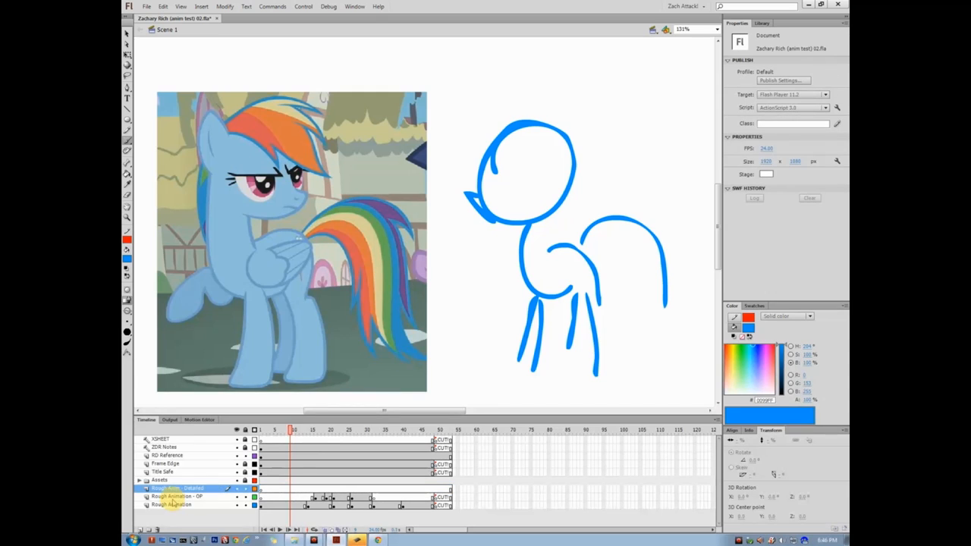
# Go to frame 1, sample the body outline blue #76A3C4 from the reference as brush colour and choose a small brush size
pyautogui.moveTo(287, 440); pyautogui.dragTo(238, 429)
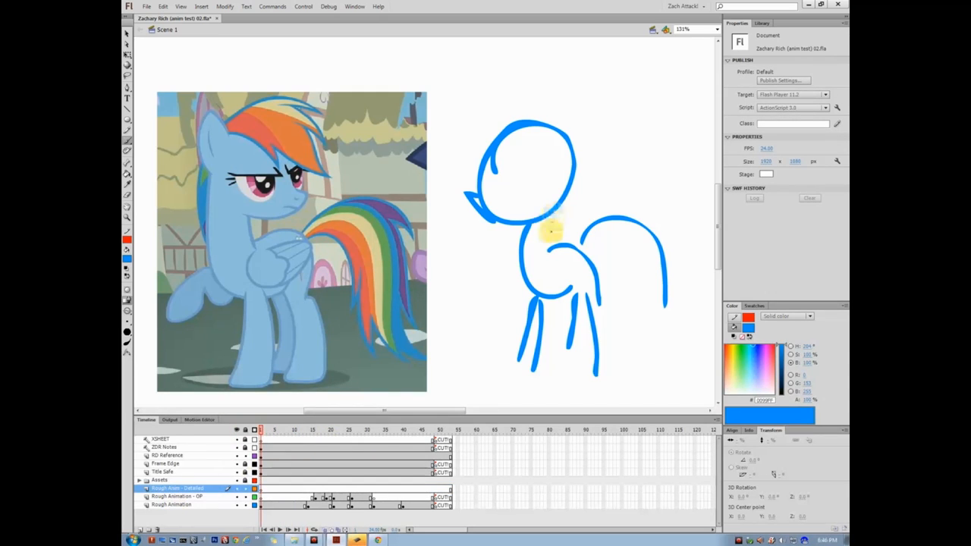
pyautogui.click(747, 328)
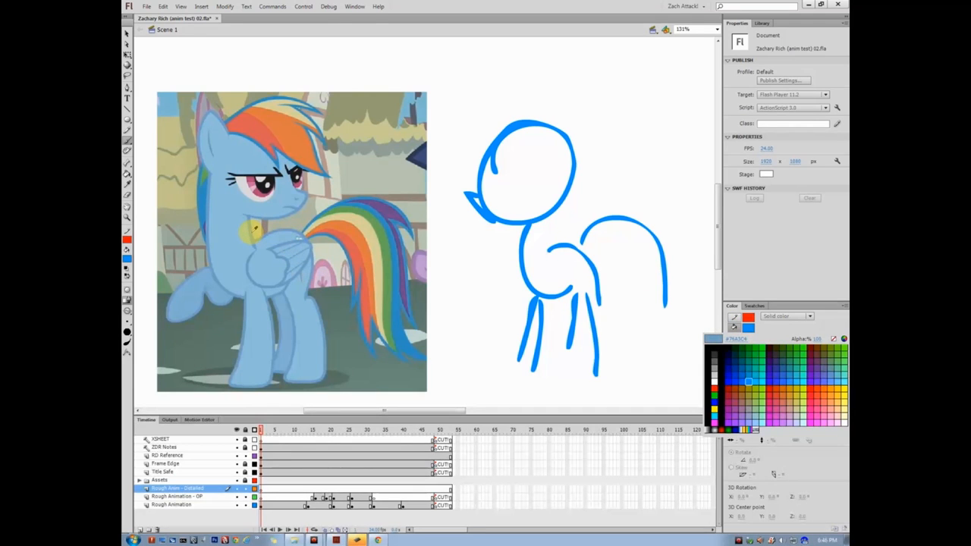
pyautogui.click(254, 227)
pyautogui.click(127, 324)
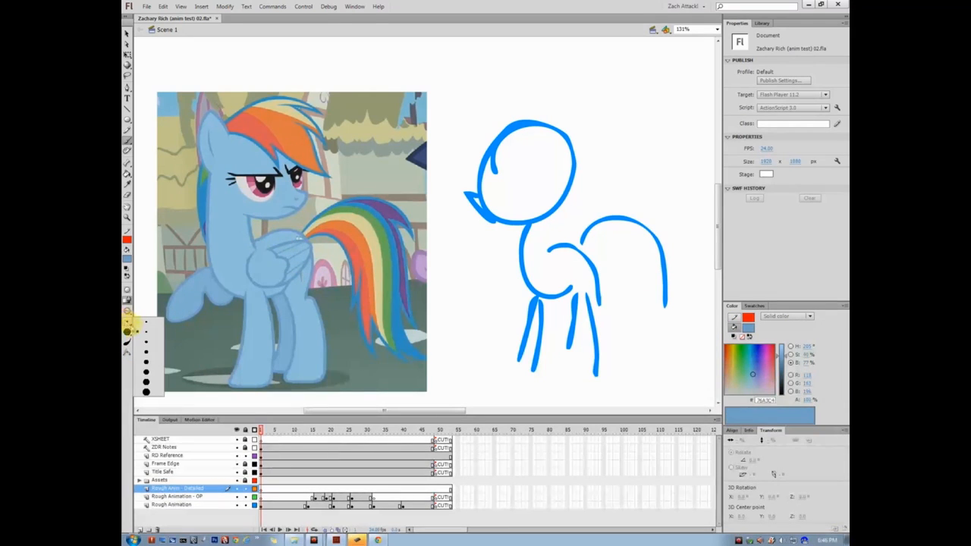
pyautogui.click(149, 335)
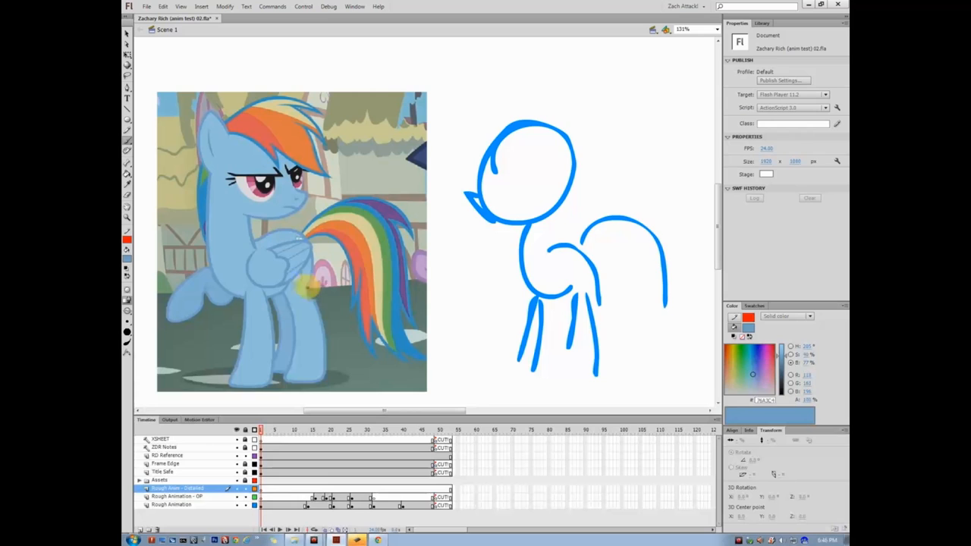
pyautogui.moveTo(468, 265); pyautogui.dragTo(477, 325)
pyautogui.hotkey('ctrl', 'z')
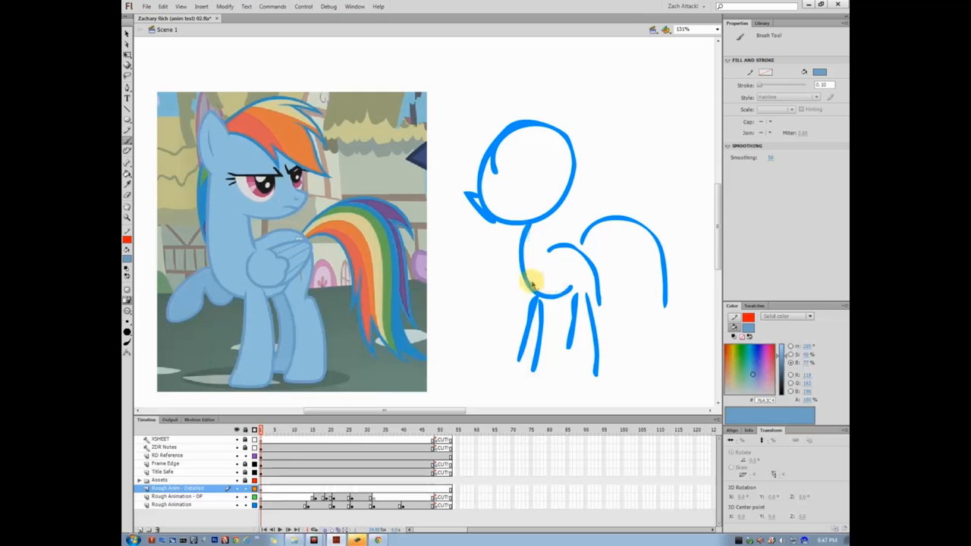
pyautogui.click(129, 321)
pyautogui.click(154, 330)
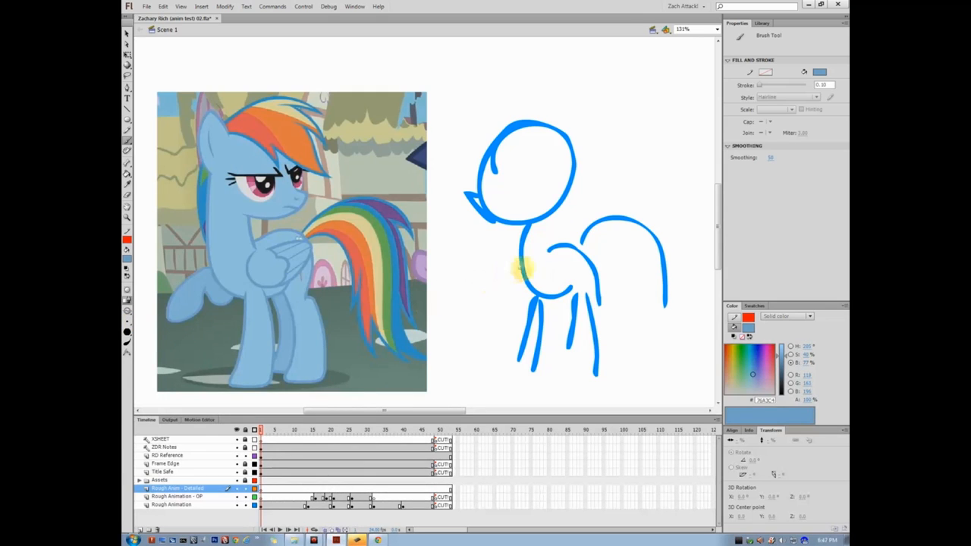
# Draw the pony's chest, neck, back and rump contours and its near hind leg over the rough sketch
pyautogui.moveTo(488, 226)
pyautogui.mouseDown()
pyautogui.moveTo(511, 294)
pyautogui.moveTo(558, 290)
pyautogui.mouseUp()
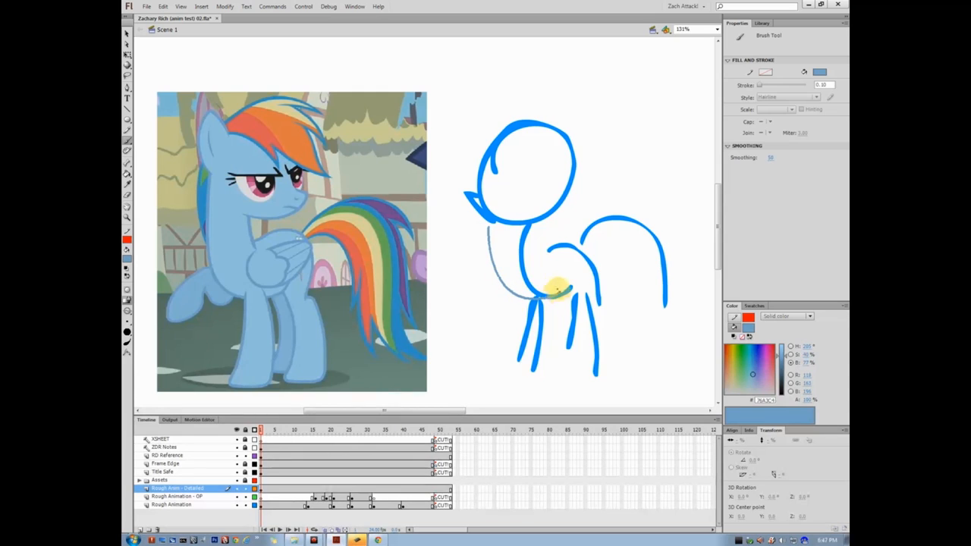
pyautogui.moveTo(519, 215); pyautogui.dragTo(524, 250)
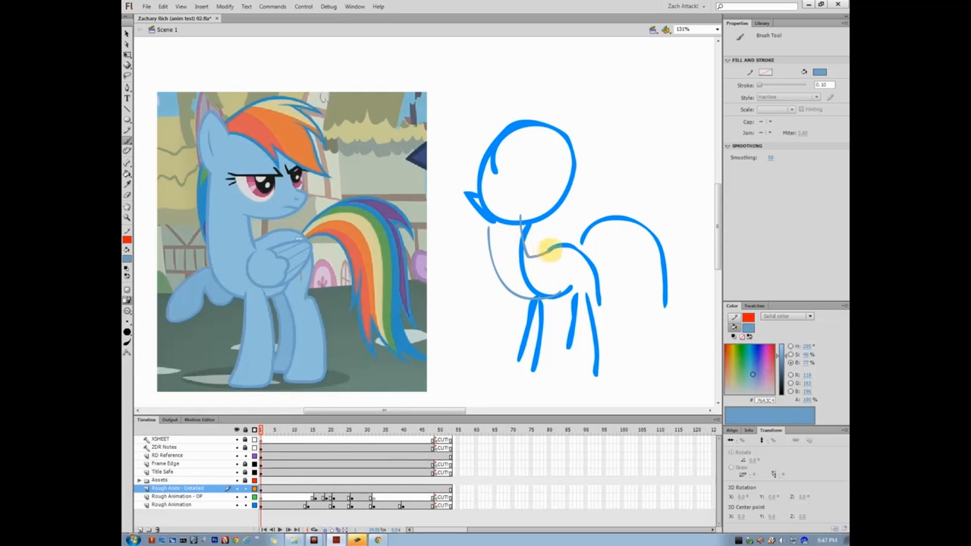
pyautogui.moveTo(577, 259)
pyautogui.mouseDown()
pyautogui.moveTo(585, 292)
pyautogui.moveTo(569, 322)
pyautogui.mouseUp()
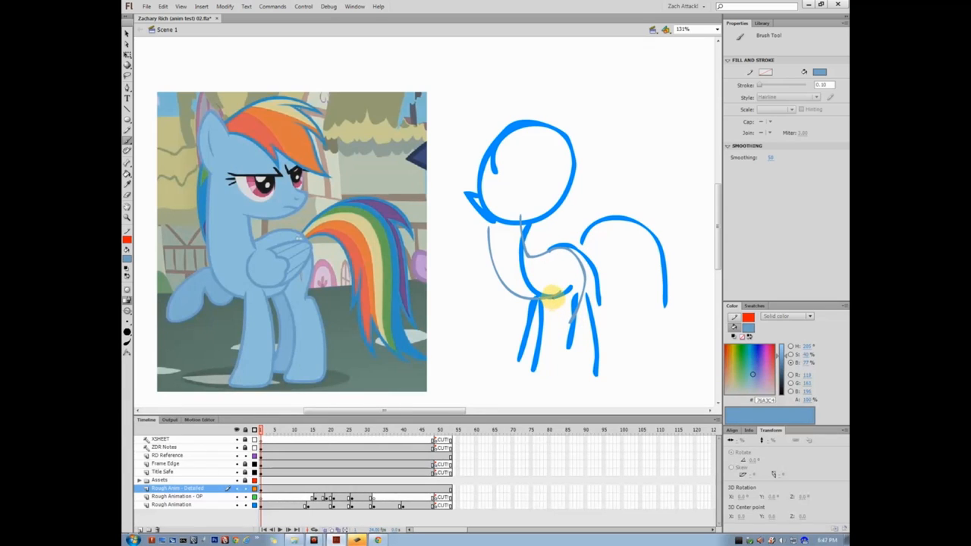
pyautogui.moveTo(560, 322); pyautogui.dragTo(559, 370)
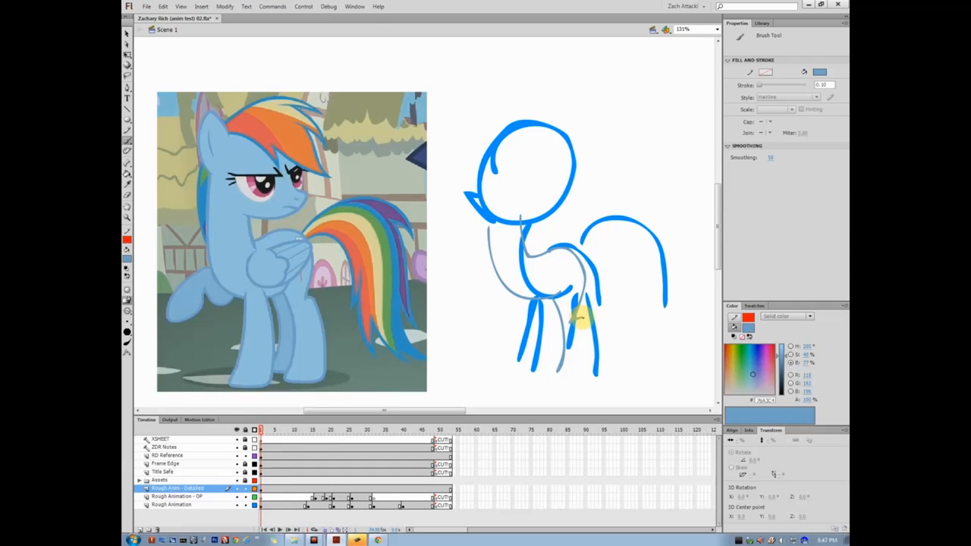
pyautogui.moveTo(587, 347); pyautogui.dragTo(589, 373)
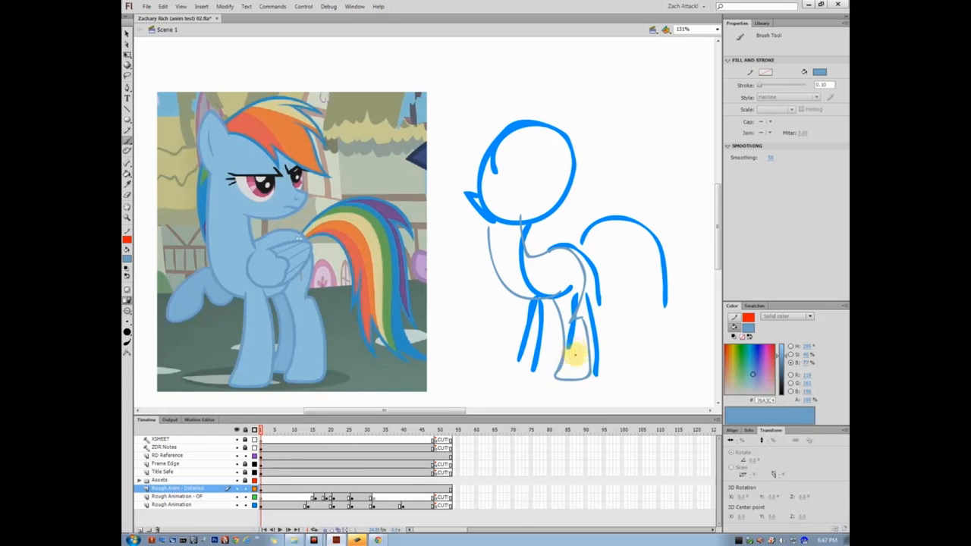
# Draw the pony's near front leg, then the far front and far hind legs behind the near ones
pyautogui.scroll(-2, 559, 326)
pyautogui.moveTo(526, 266); pyautogui.dragTo(531, 333)
pyautogui.moveTo(512, 345); pyautogui.dragTo(505, 345)
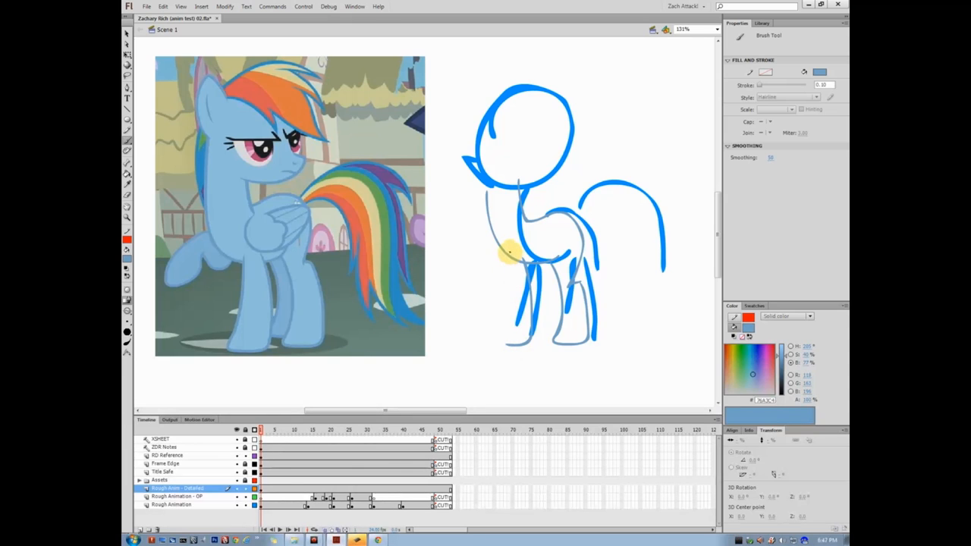
pyautogui.moveTo(510, 264)
pyautogui.mouseDown()
pyautogui.moveTo(497, 342)
pyautogui.moveTo(532, 344)
pyautogui.mouseUp()
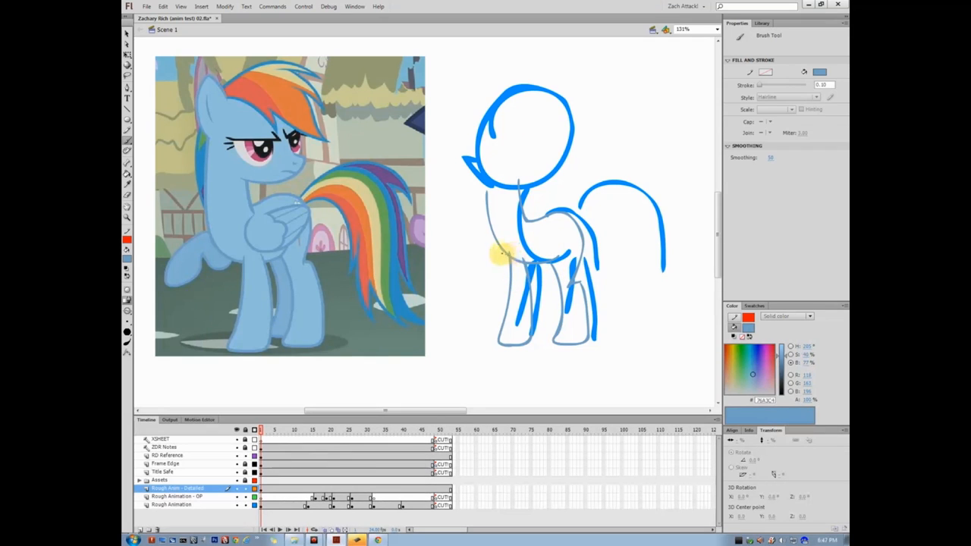
pyautogui.moveTo(500, 273); pyautogui.dragTo(486, 323)
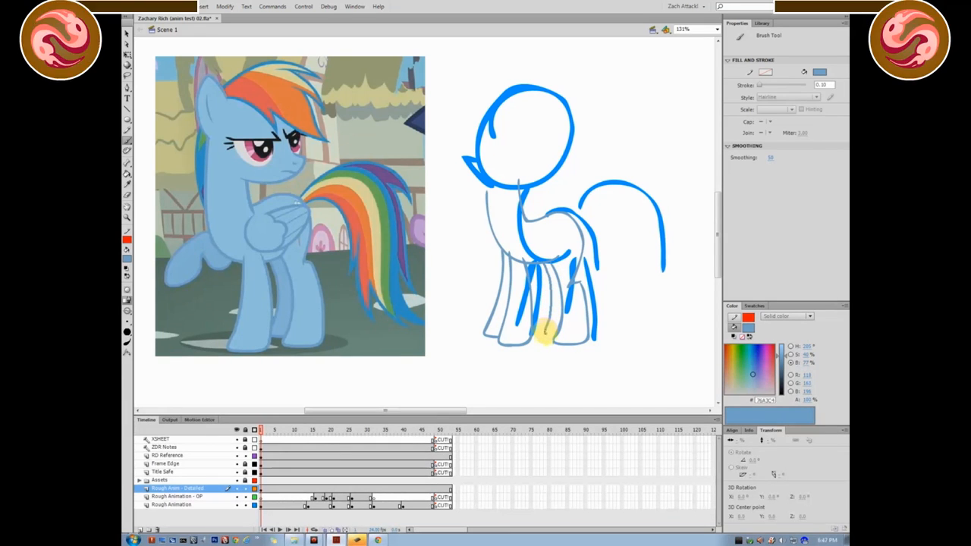
pyautogui.moveTo(562, 298)
pyautogui.mouseDown()
pyautogui.moveTo(564, 325)
pyautogui.moveTo(528, 343)
pyautogui.moveTo(523, 302)
pyautogui.moveTo(492, 307)
pyautogui.mouseUp()
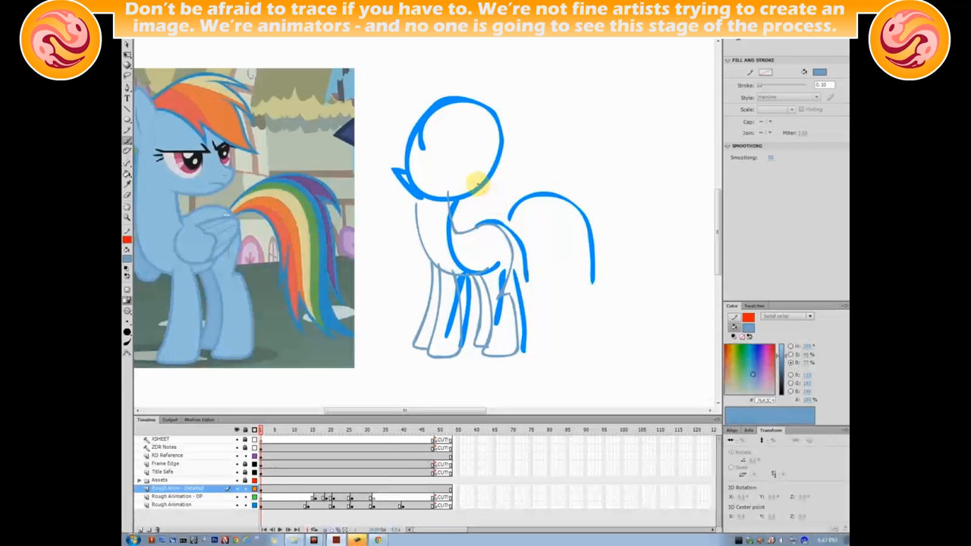
# Erase the pony's back line and redraw it slightly higher between the neck and the rump
pyautogui.moveTo(481, 225); pyautogui.dragTo(516, 217)
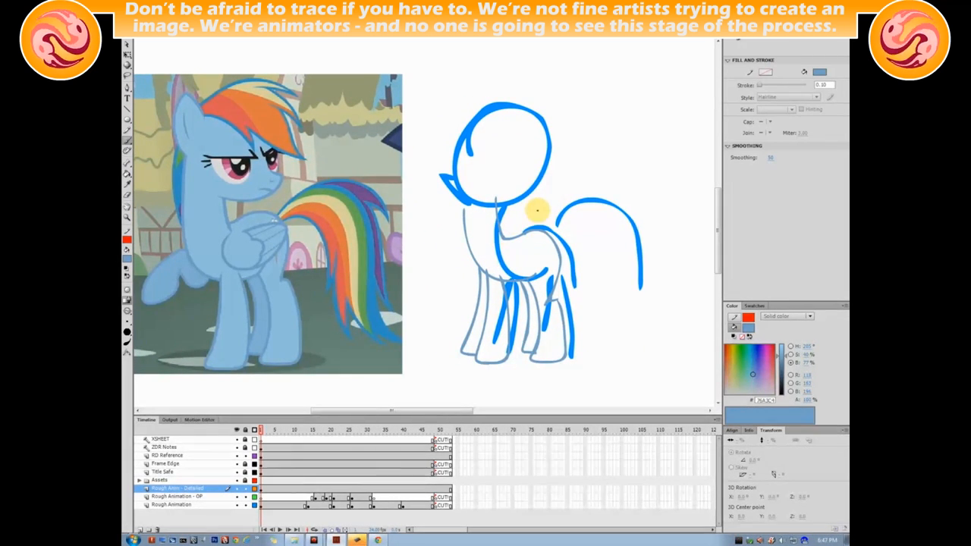
pyautogui.press('e')
pyautogui.moveTo(509, 238); pyautogui.dragTo(555, 234)
pyautogui.press('b')
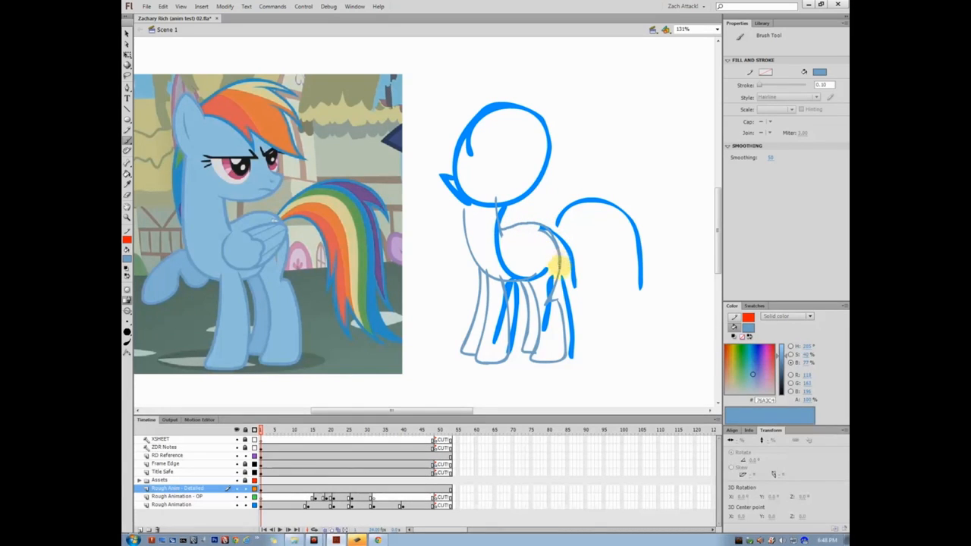
pyautogui.press('e')
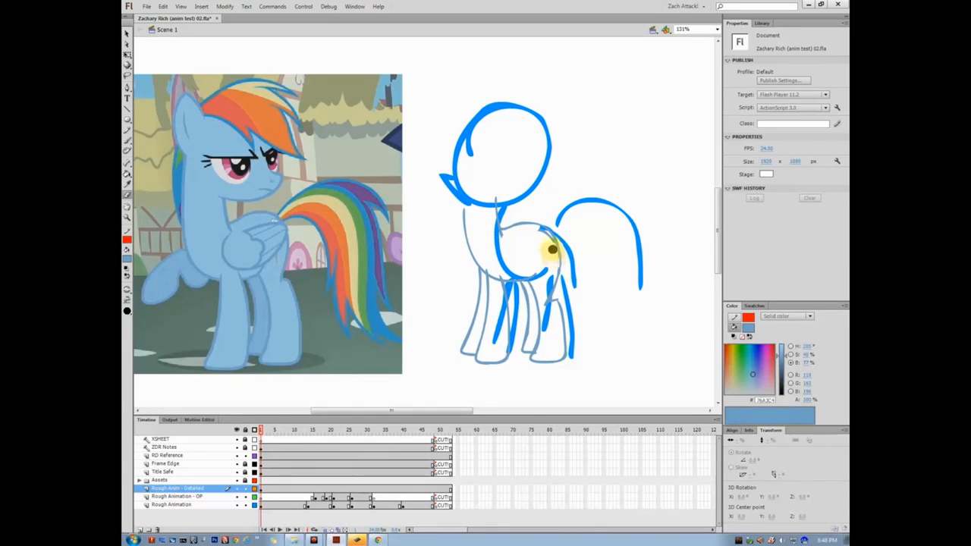
pyautogui.press('b')
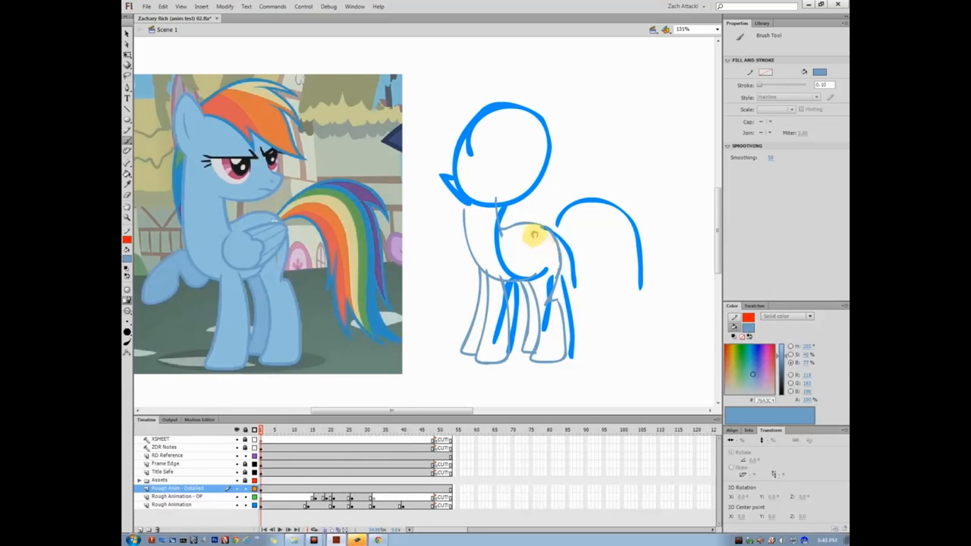
# Draw the pony's circular head above the neck, offset forward of the blue sketch's head
pyautogui.moveTo(527, 233); pyautogui.dragTo(563, 265)
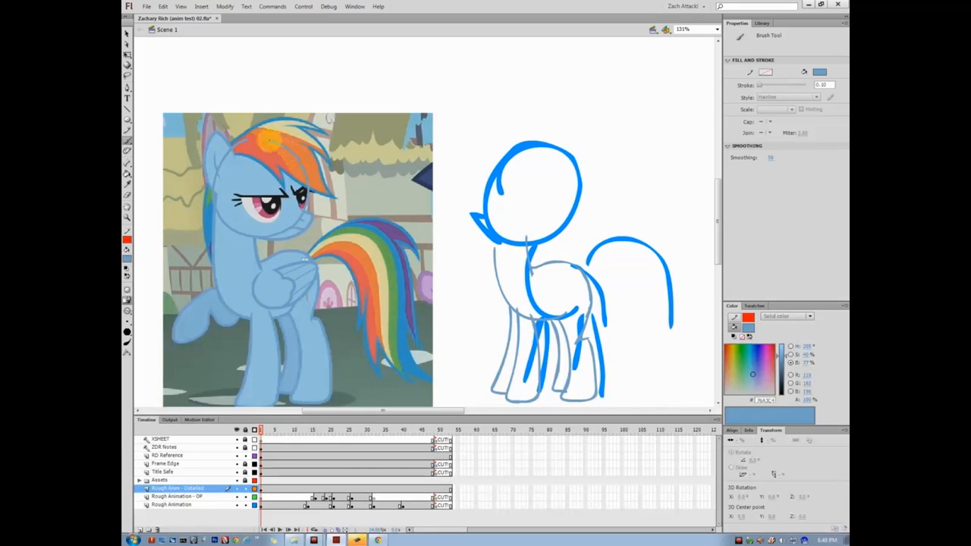
pyautogui.press('v')
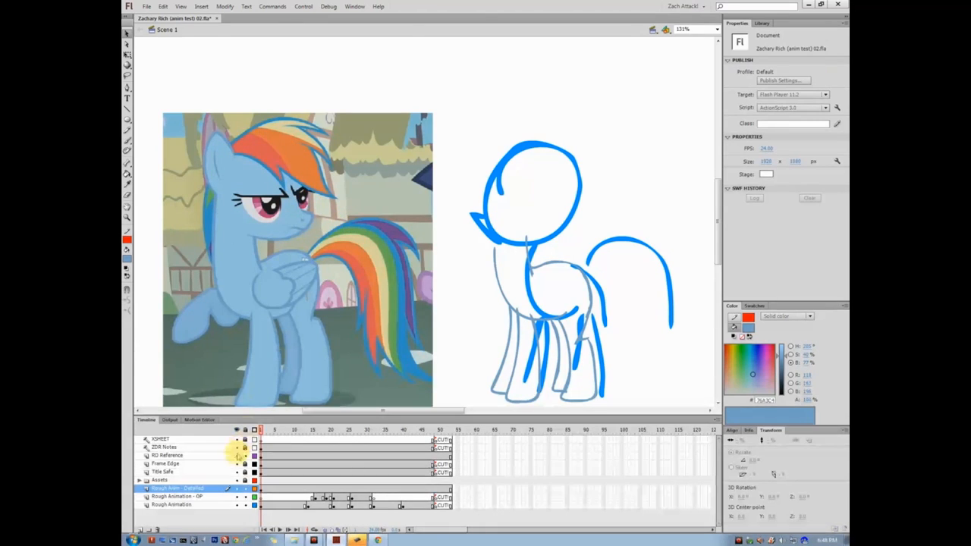
pyautogui.click(236, 455)
pyautogui.moveTo(303, 219)
pyautogui.mouseDown()
pyautogui.moveTo(332, 233)
pyautogui.moveTo(528, 220)
pyautogui.moveTo(532, 230)
pyautogui.mouseUp()
pyautogui.click(236, 455)
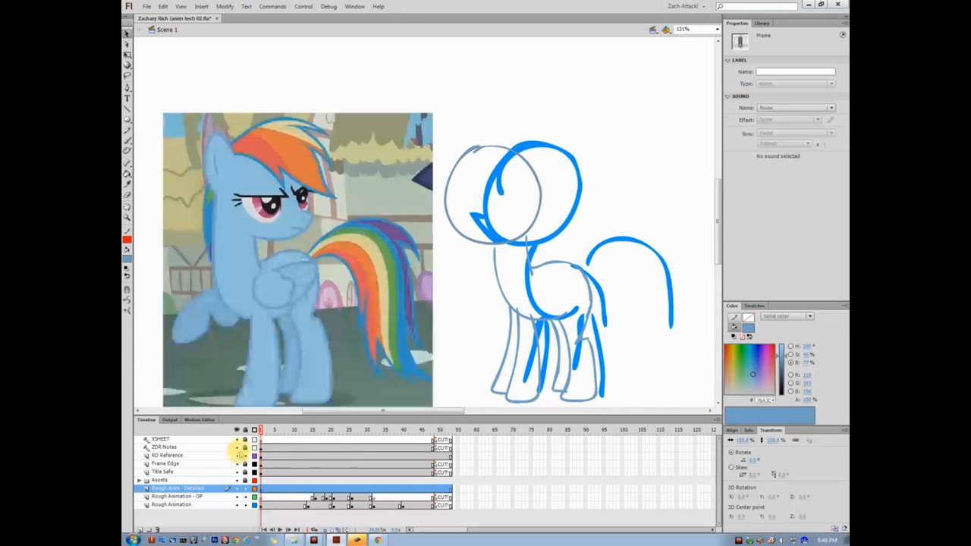
pyautogui.click(466, 283)
pyautogui.press('b')
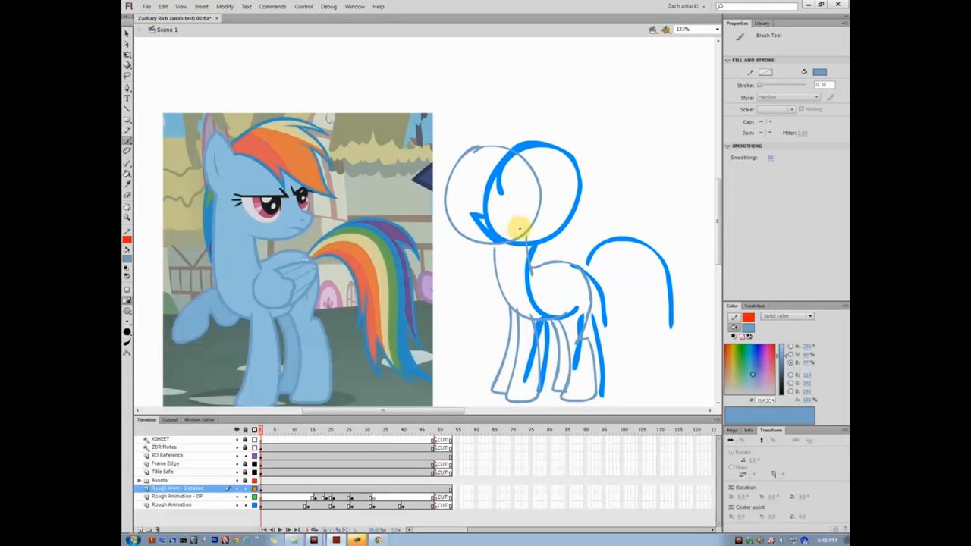
# Select the new head circle and narrow it slightly from its front side with Free Transform
pyautogui.press('v')
pyautogui.click(471, 237)
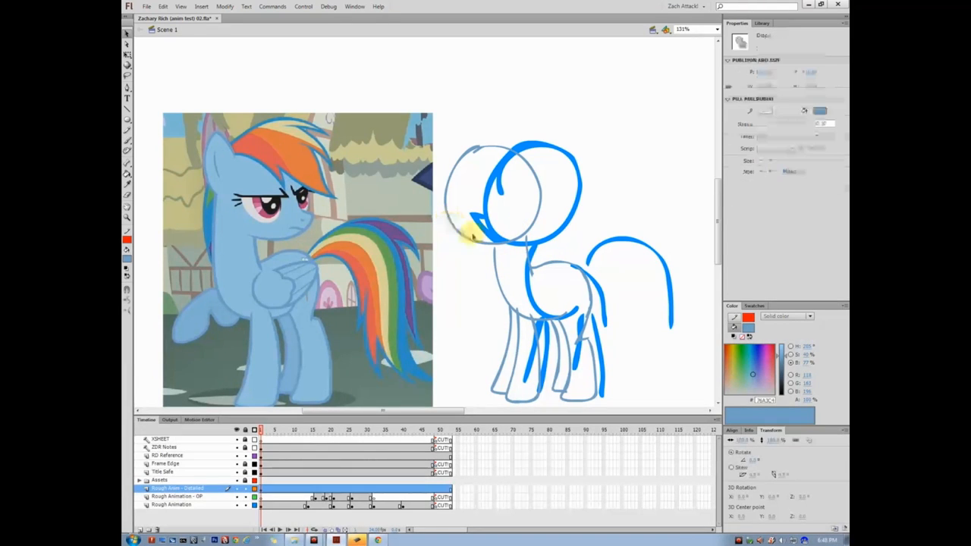
pyautogui.press('q')
pyautogui.click(452, 204)
pyautogui.moveTo(445, 196); pyautogui.dragTo(455, 192)
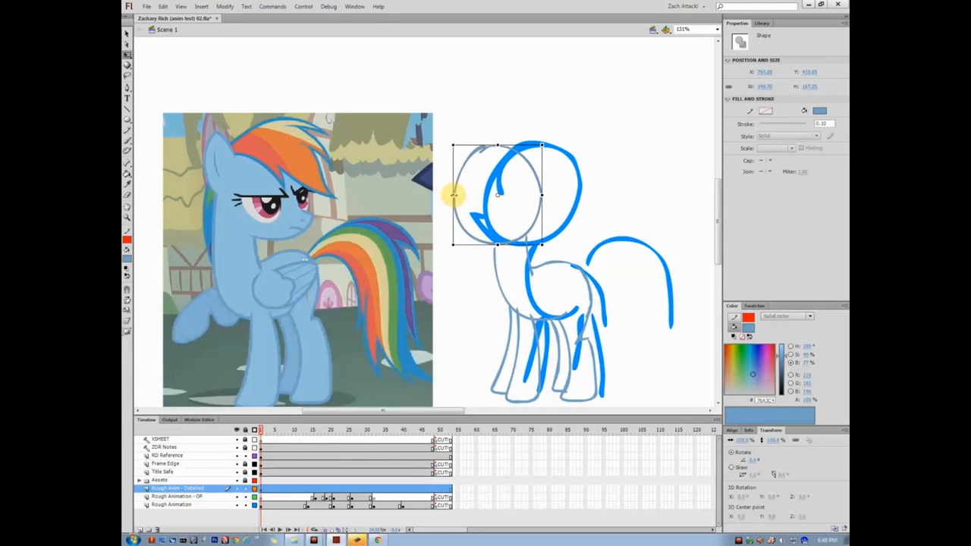
pyautogui.click(473, 292)
# Draw the pony's muzzle, mouth, eyes and ear on the head, and the folded wing on the body
pyautogui.press('b')
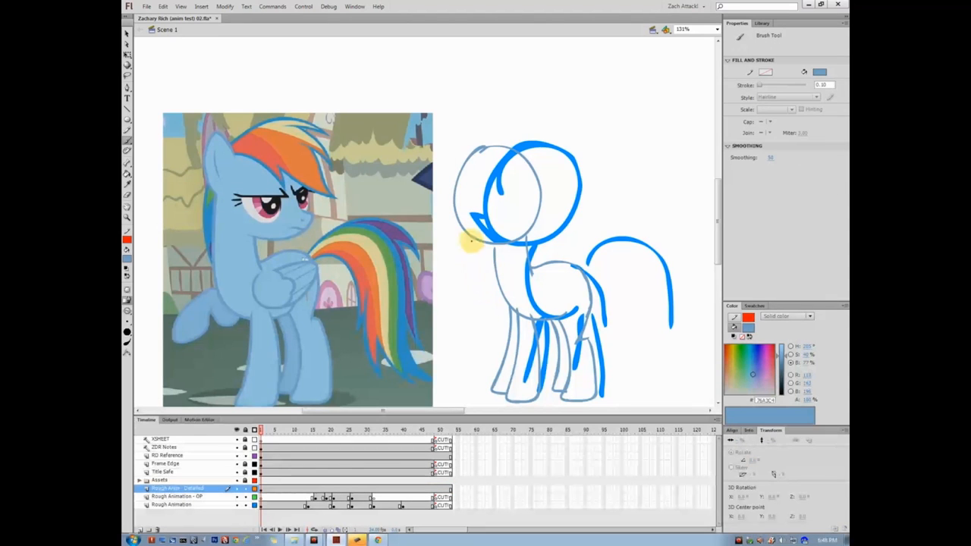
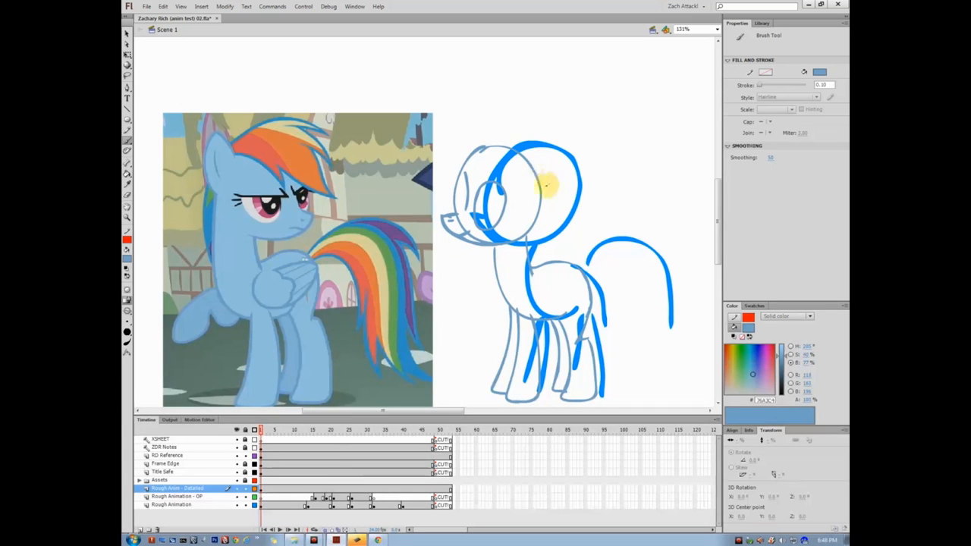
pyautogui.moveTo(538, 139); pyautogui.dragTo(537, 219)
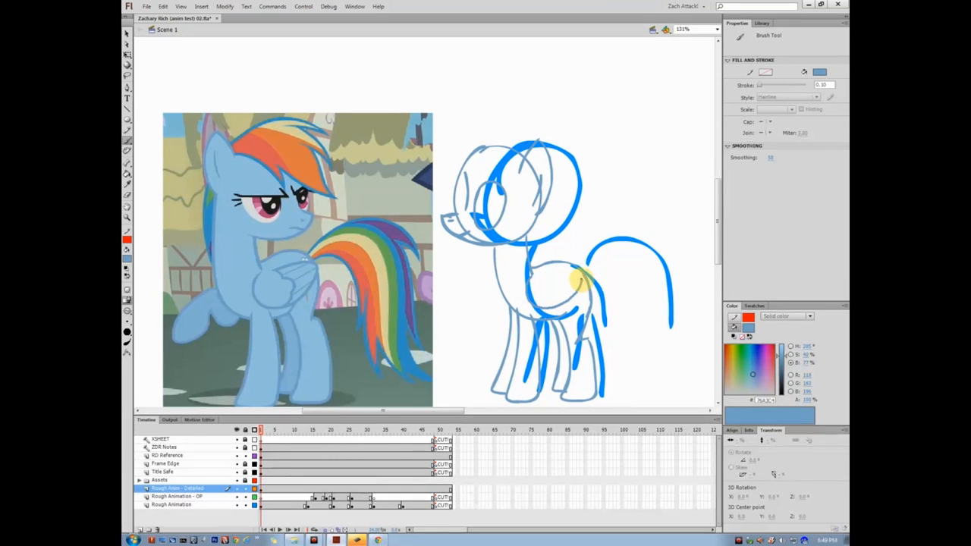
pyautogui.moveTo(563, 273); pyautogui.dragTo(540, 274)
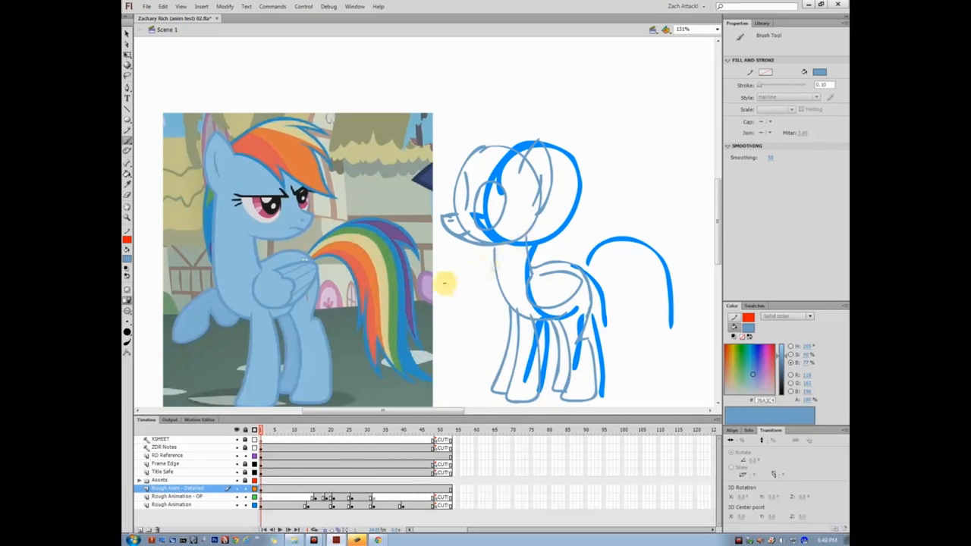
# Sample the tail's blue outline from the reference as brush colour, choose a brush size and undo the trial scribble over the pony
pyautogui.press('i')
pyautogui.click(416, 240)
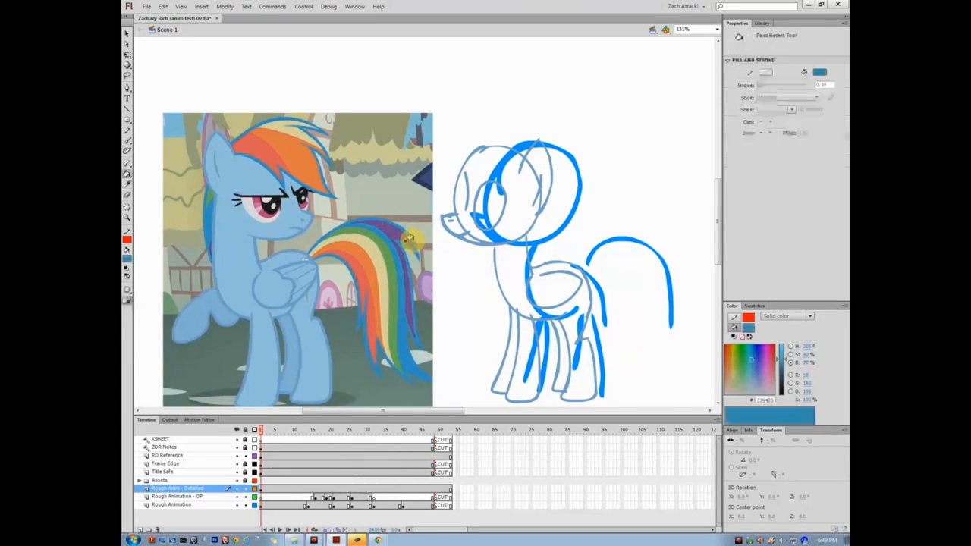
pyautogui.press('b')
pyautogui.moveTo(588, 300); pyautogui.dragTo(540, 279)
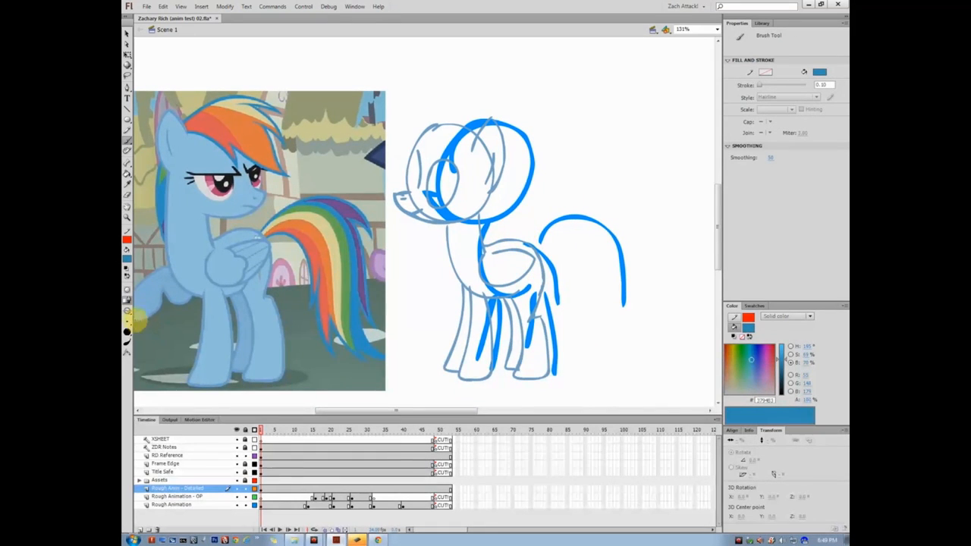
pyautogui.click(130, 313)
pyautogui.click(179, 331)
pyautogui.moveTo(534, 206)
pyautogui.mouseDown()
pyautogui.moveTo(444, 323)
pyautogui.moveTo(486, 273)
pyautogui.moveTo(512, 118)
pyautogui.moveTo(497, 299)
pyautogui.mouseUp()
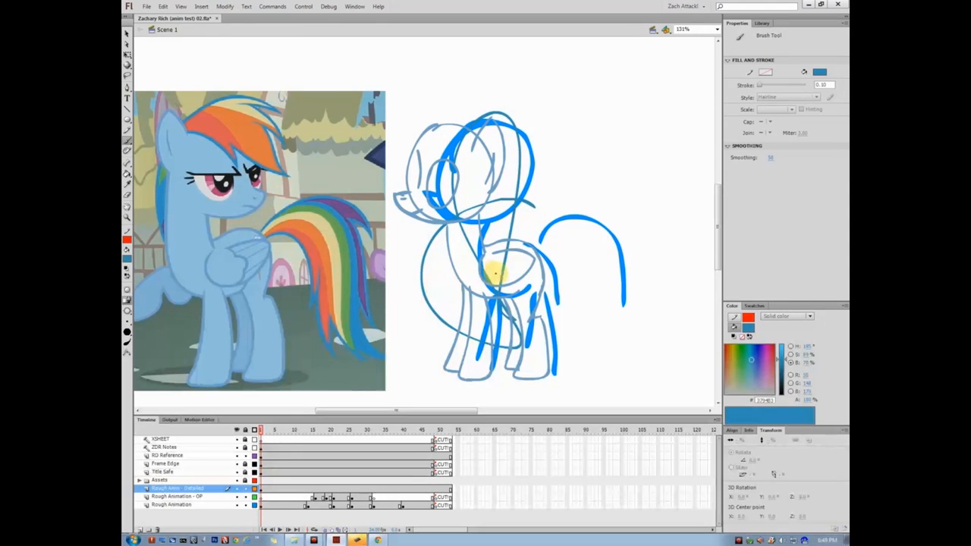
pyautogui.hotkey('ctrl', 'z')
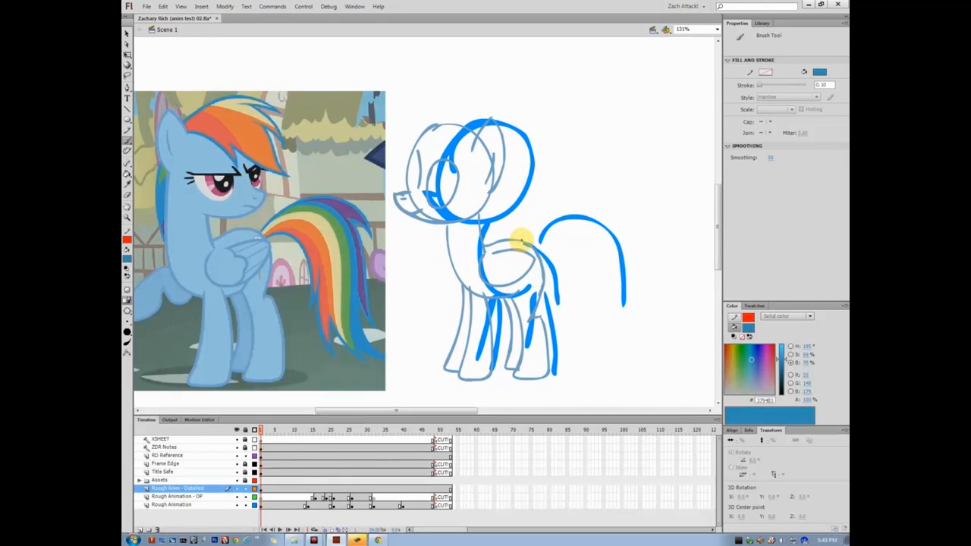
# Draw the tail's arched upper and lower contours from the rump and finish its end with jagged hair tips
pyautogui.moveTo(523, 238)
pyautogui.mouseDown()
pyautogui.moveTo(584, 200)
pyautogui.moveTo(622, 223)
pyautogui.moveTo(626, 244)
pyautogui.mouseUp()
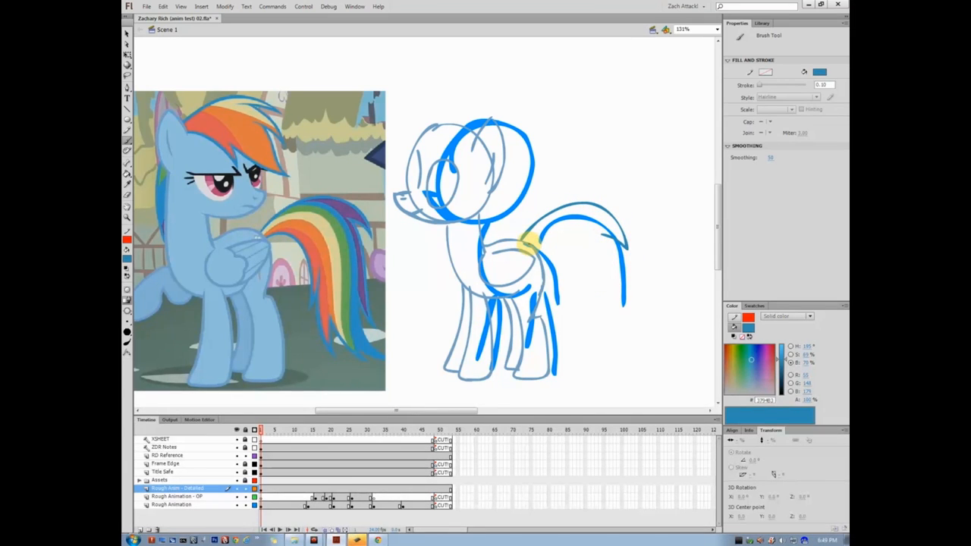
pyautogui.moveTo(556, 238)
pyautogui.mouseDown()
pyautogui.moveTo(579, 264)
pyautogui.moveTo(572, 301)
pyautogui.moveTo(583, 275)
pyautogui.moveTo(581, 326)
pyautogui.moveTo(599, 360)
pyautogui.mouseUp()
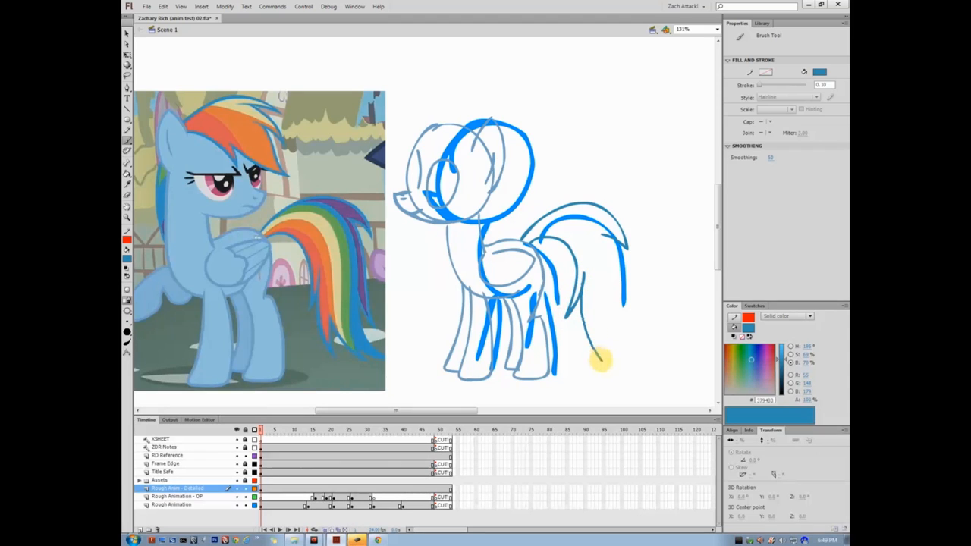
pyautogui.moveTo(589, 324)
pyautogui.mouseDown()
pyautogui.moveTo(609, 348)
pyautogui.moveTo(637, 365)
pyautogui.moveTo(621, 343)
pyautogui.moveTo(647, 364)
pyautogui.moveTo(618, 311)
pyautogui.moveTo(643, 333)
pyautogui.moveTo(613, 251)
pyautogui.mouseUp()
pyautogui.hotkey('ctrl', 'z')
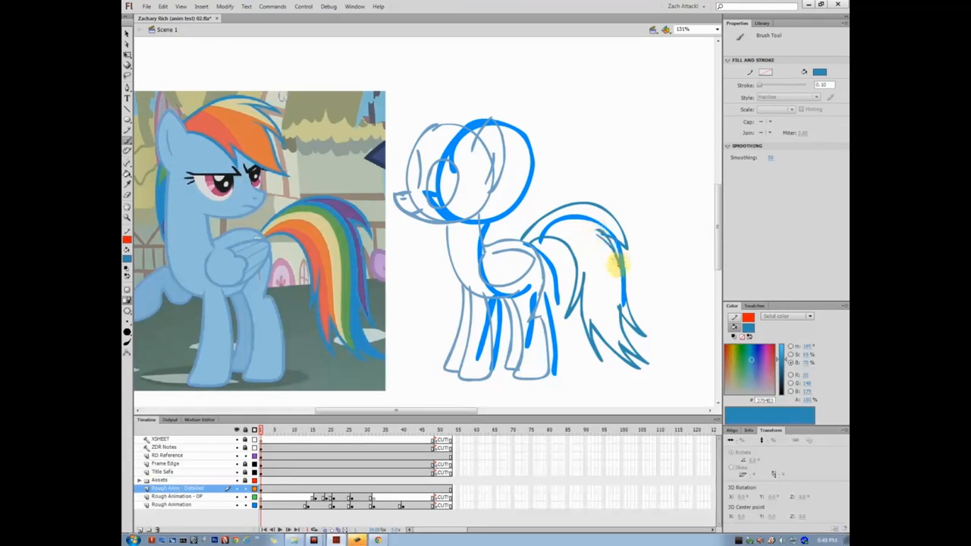
# Draw the swept mane over the forehead, with pointed tufts along the top of the head
pyautogui.moveTo(505, 194); pyautogui.dragTo(600, 246)
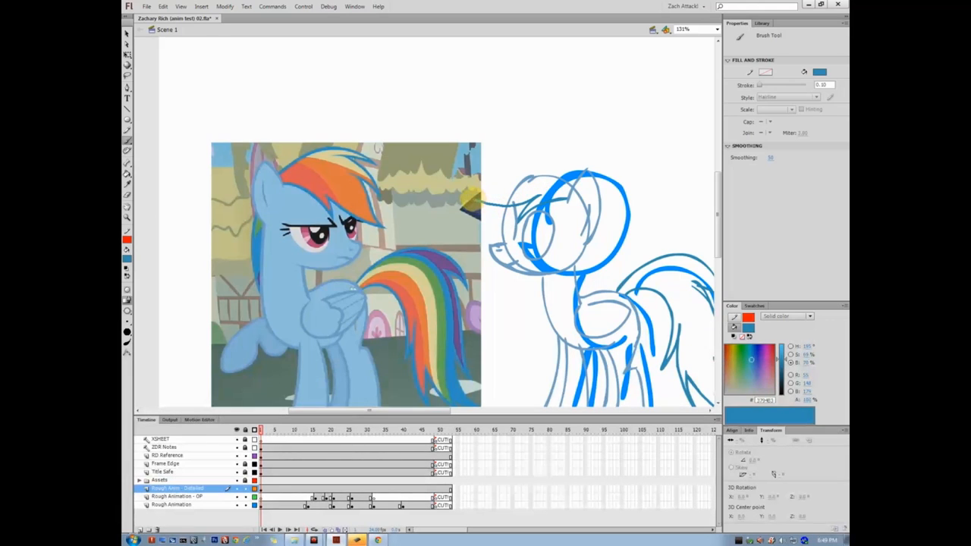
pyautogui.moveTo(491, 196); pyautogui.dragTo(523, 164)
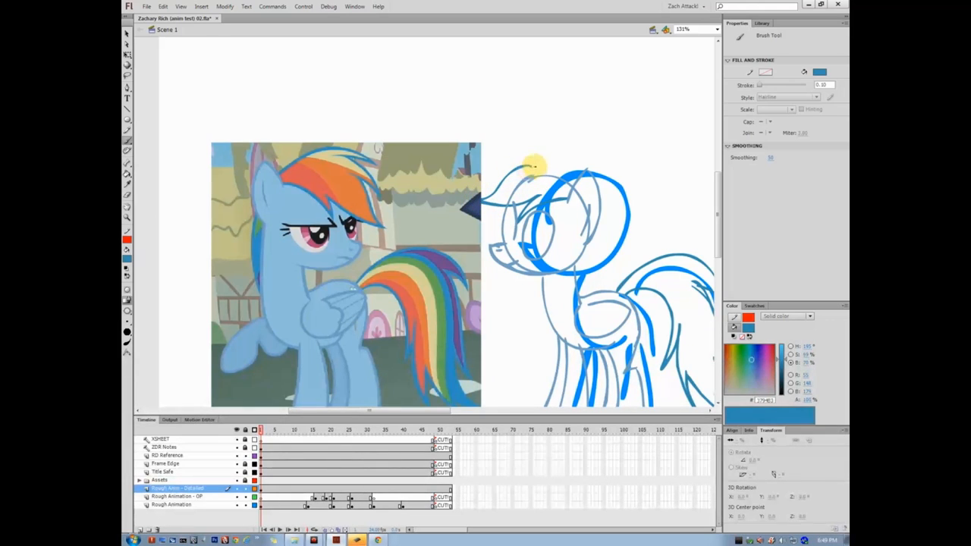
pyautogui.moveTo(497, 175)
pyautogui.mouseDown()
pyautogui.moveTo(516, 159)
pyautogui.moveTo(559, 154)
pyautogui.moveTo(527, 148)
pyautogui.moveTo(569, 160)
pyautogui.mouseUp()
# Delete the Rainbow Dash reference image from the stage
pyautogui.moveTo(601, 288)
pyautogui.mouseDown()
pyautogui.moveTo(529, 169)
pyautogui.moveTo(565, 212)
pyautogui.mouseUp()
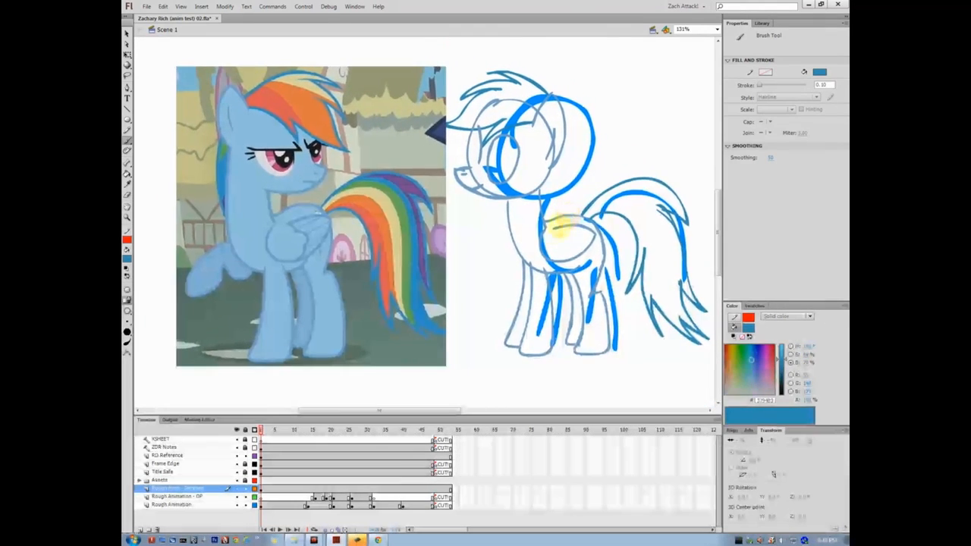
pyautogui.press('v')
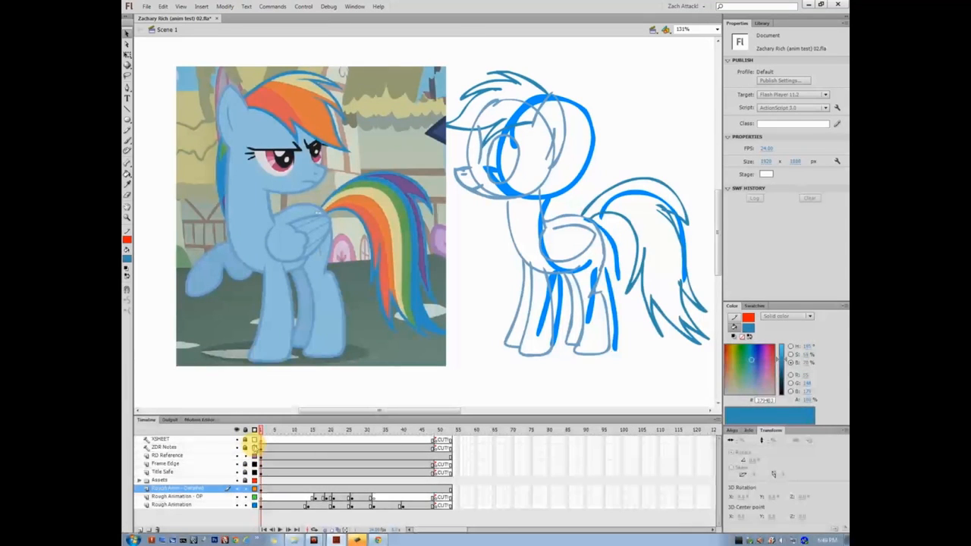
pyautogui.click(364, 267)
pyautogui.press('Delete')
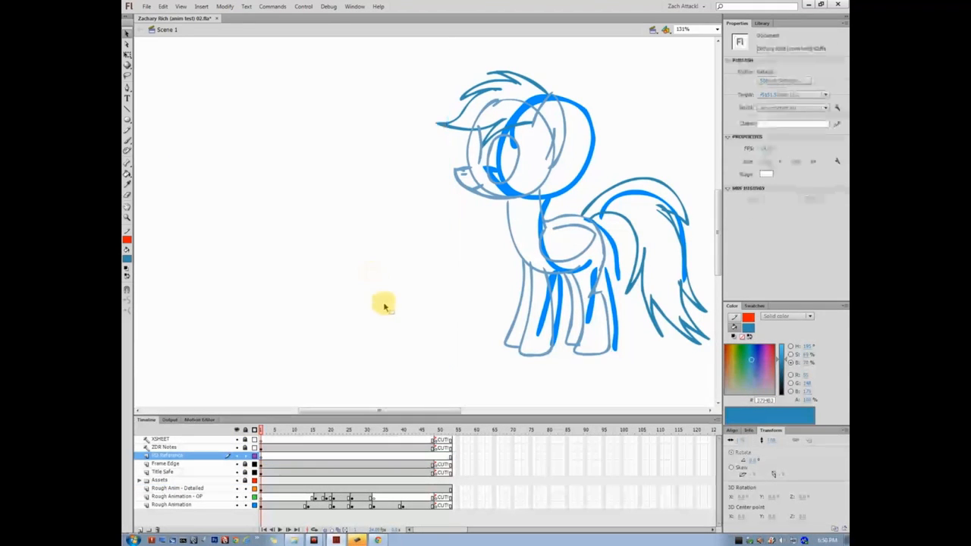
# Delete Bitmap 1 and the RD Ref 01 symbol from the document's library
pyautogui.moveTo(460, 269); pyautogui.dragTo(376, 279)
pyautogui.click(763, 24)
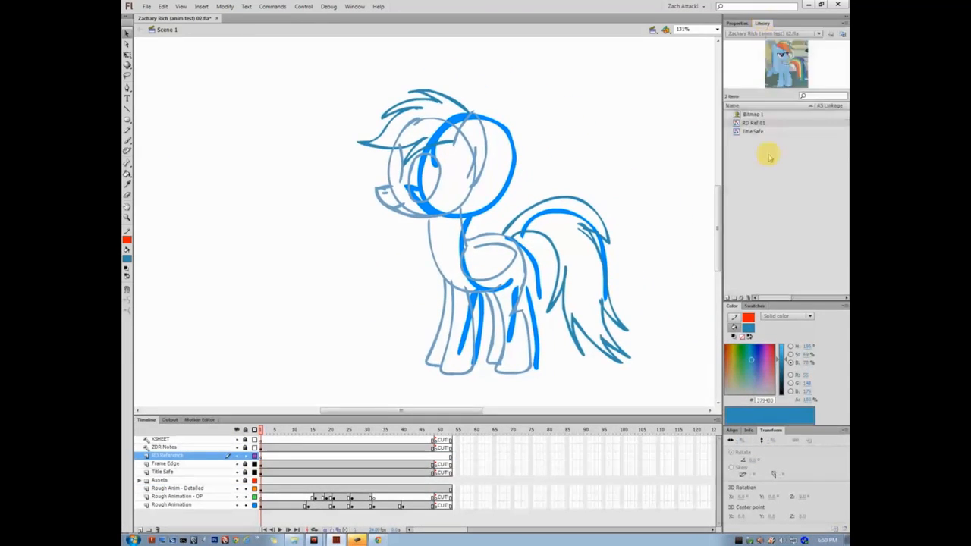
pyautogui.click(759, 114)
pyautogui.press('Delete')
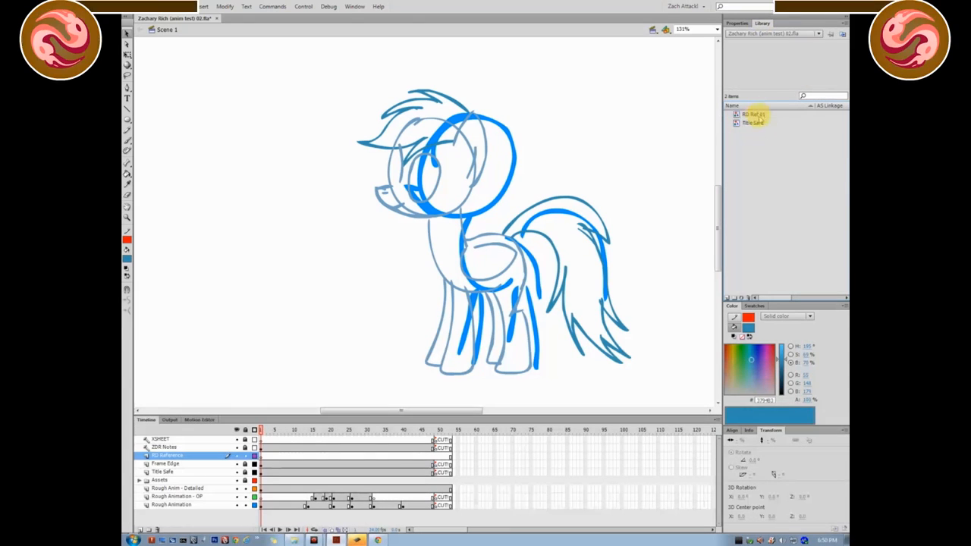
pyautogui.click(758, 116)
pyautogui.press('Delete')
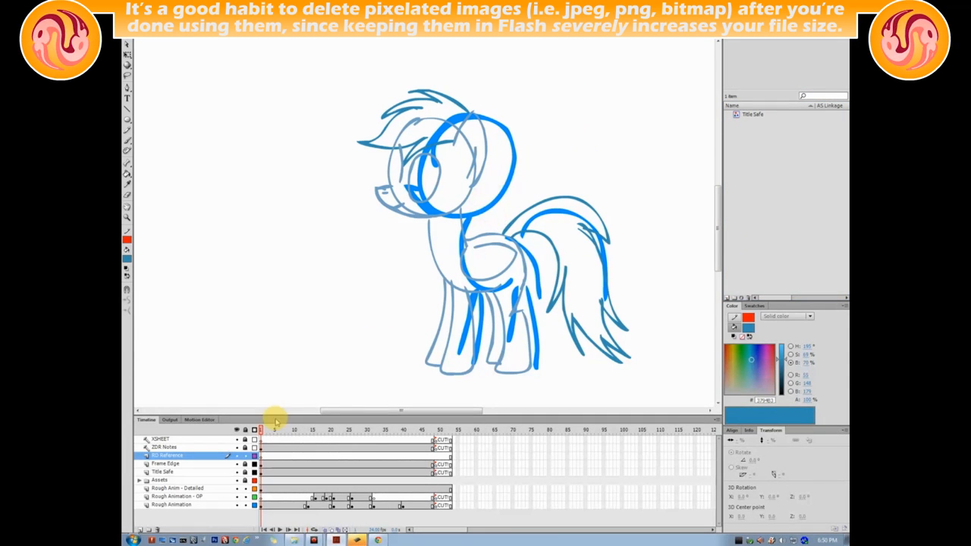
pyautogui.click(262, 505)
pyautogui.press('Delete')
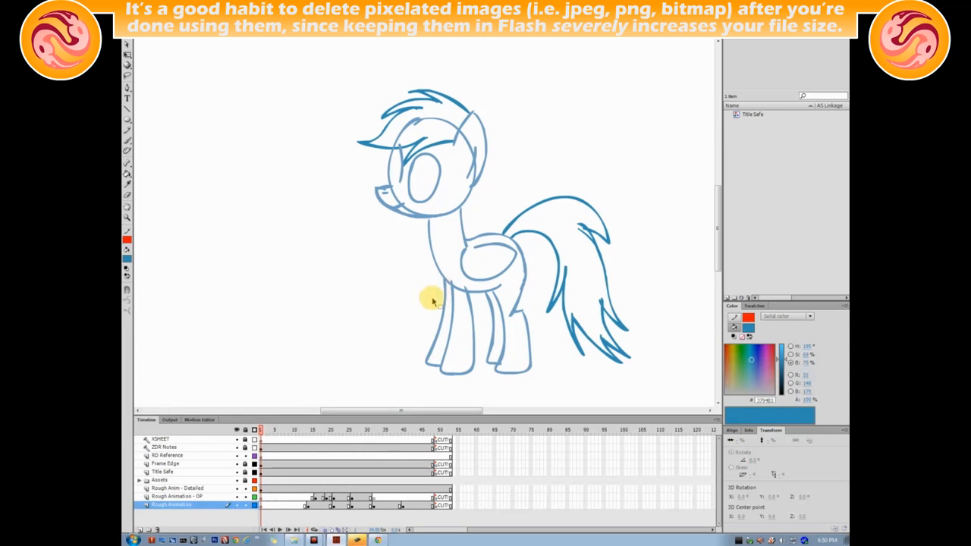
pyautogui.click(254, 488)
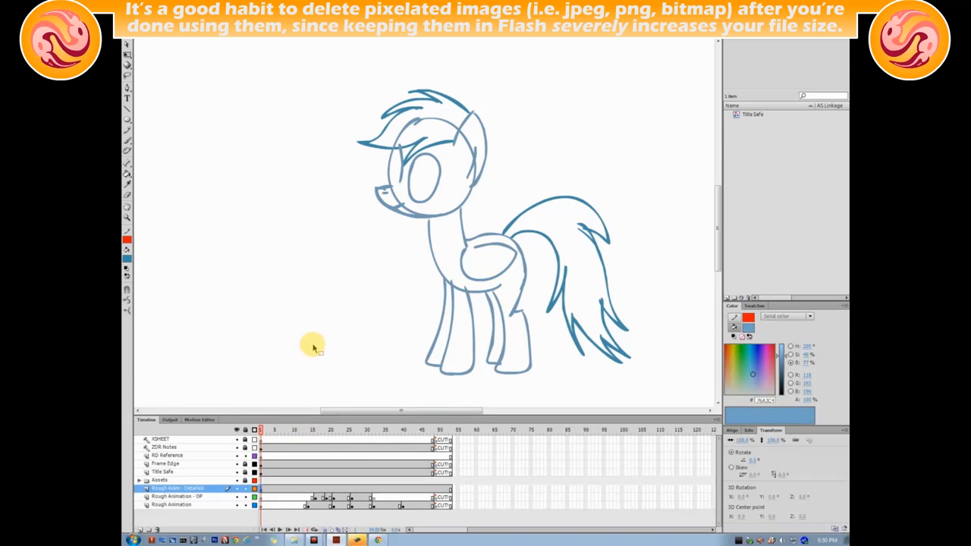
pyautogui.hotkey('ctrl', 'z')
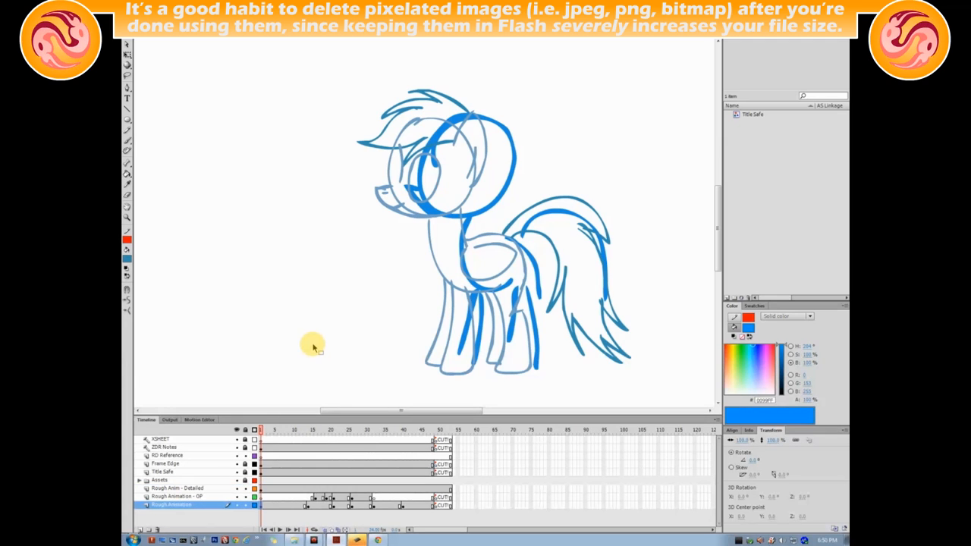
# Shift the detailed pony slightly towards its tail to match the blue sketch, and delete the sketch from frame 1 of the Rough Animation layer
pyautogui.click(258, 488)
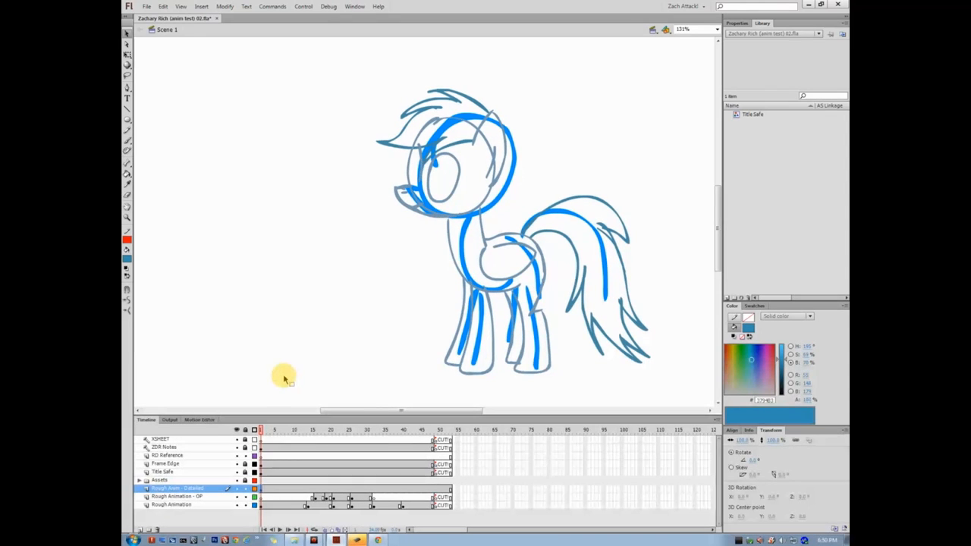
pyautogui.click(261, 505)
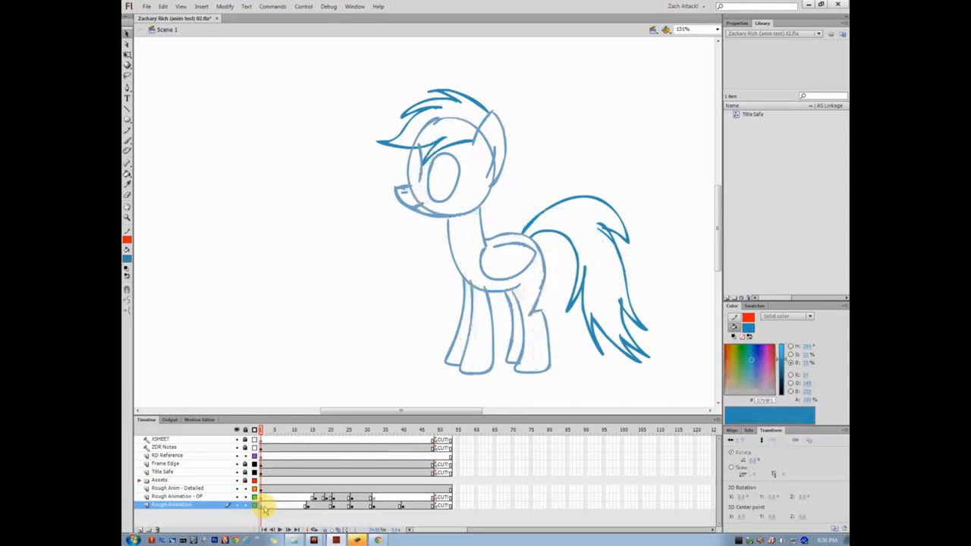
# Examine the detailed pony's size and placement within the whole frame
pyautogui.moveTo(379, 284); pyautogui.dragTo(321, 288)
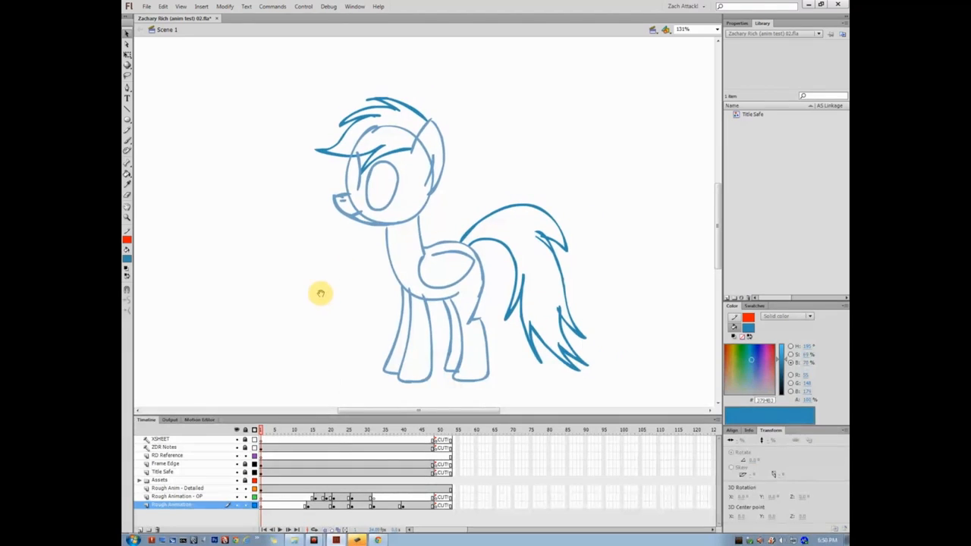
pyautogui.hotkey('ctrl', '-')
pyautogui.hotkey('ctrl', '-')
pyautogui.hotkey('ctrl', '=')
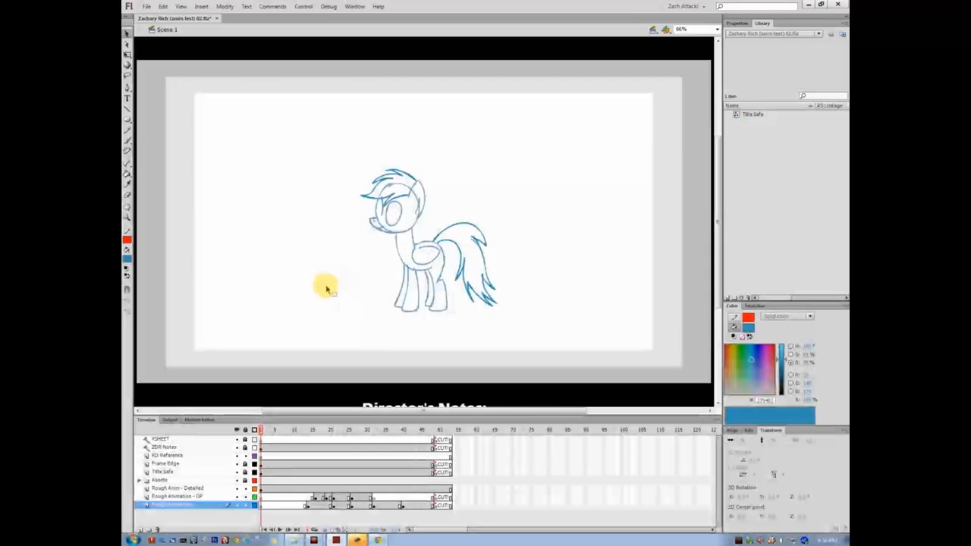
pyautogui.moveTo(313, 288); pyautogui.dragTo(345, 290)
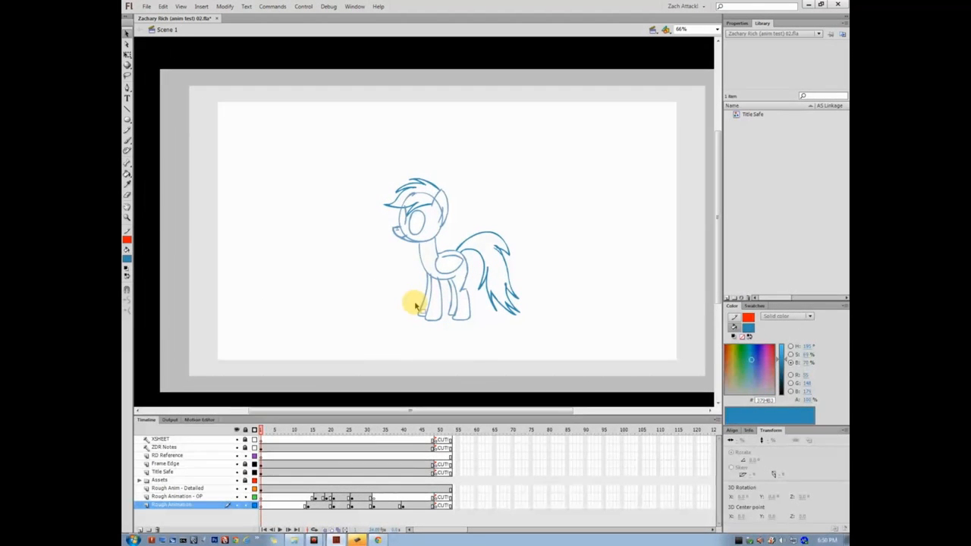
pyautogui.hotkey('ctrl', '=')
pyautogui.hotkey('ctrl', '-')
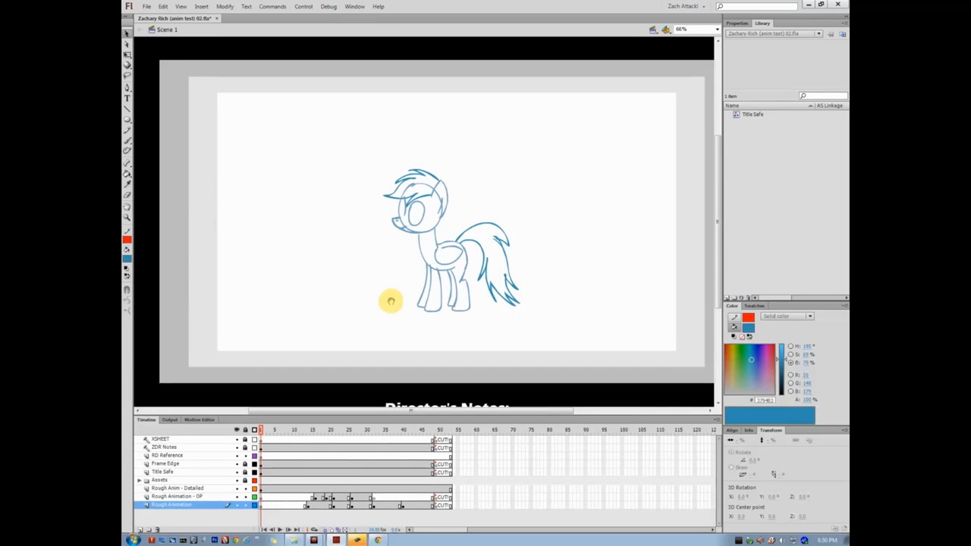
pyautogui.moveTo(390, 299); pyautogui.dragTo(340, 275)
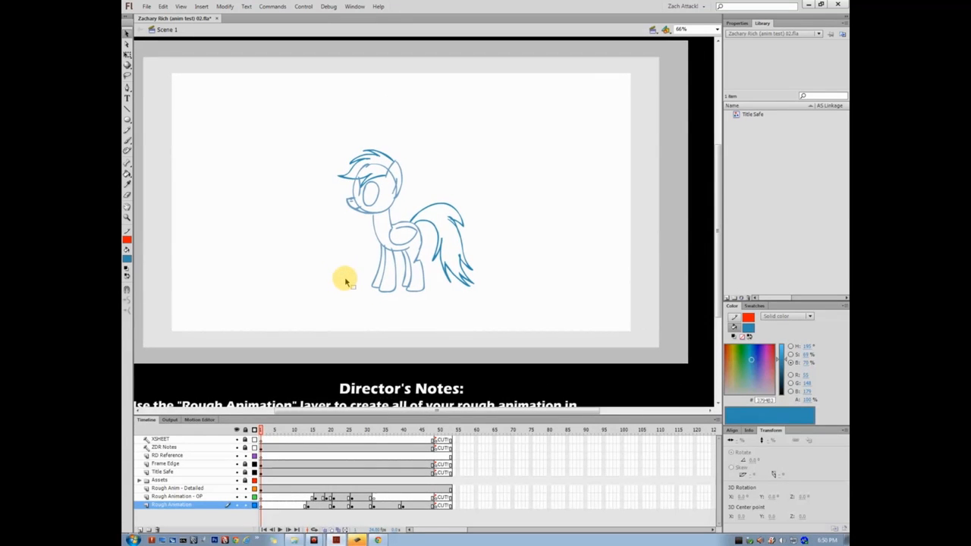
# Convert the whole detailed pony drawing into a graphic symbol named "RD - Rough - 01"
pyautogui.moveTo(330, 263); pyautogui.dragTo(341, 271)
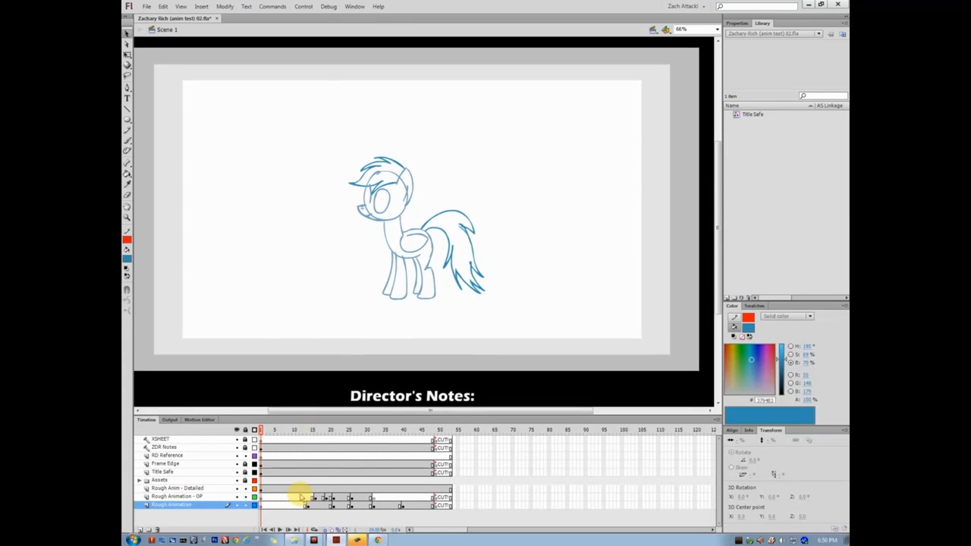
pyautogui.moveTo(305, 131); pyautogui.dragTo(525, 320)
pyautogui.press('F8')
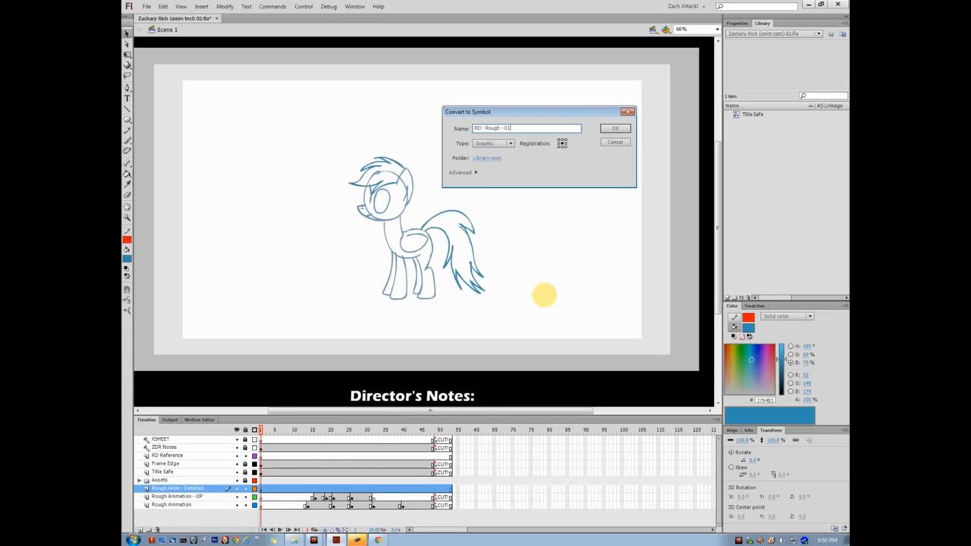
pyautogui.press('Return')
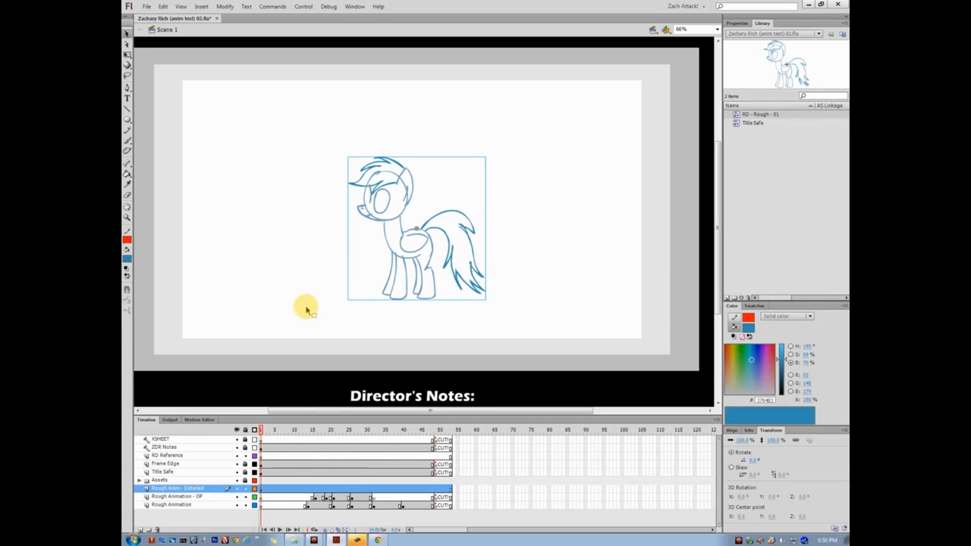
pyautogui.click(278, 223)
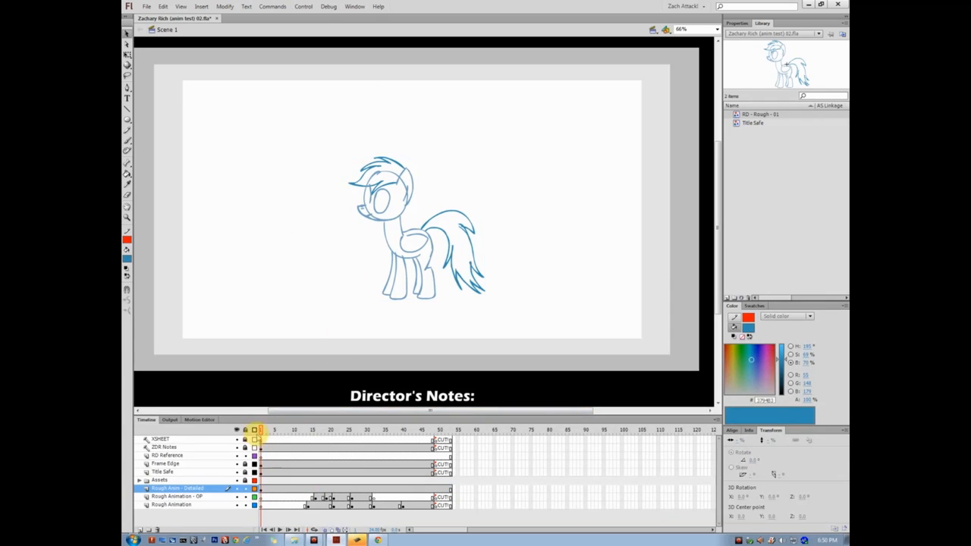
# Insert a keyframe at frame 14 of the Rough Anim - Detailed layer, matching the blue sketch's second pose
pyautogui.moveTo(266, 435); pyautogui.dragTo(298, 436)
pyautogui.moveTo(309, 433); pyautogui.dragTo(309, 437)
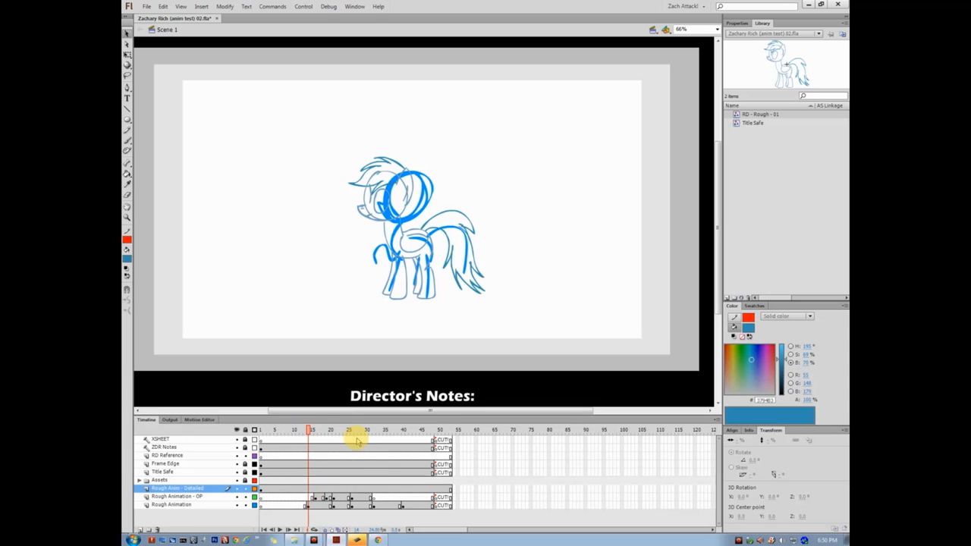
pyautogui.hotkey('ctrl', '=')
pyautogui.moveTo(330, 356); pyautogui.dragTo(361, 315)
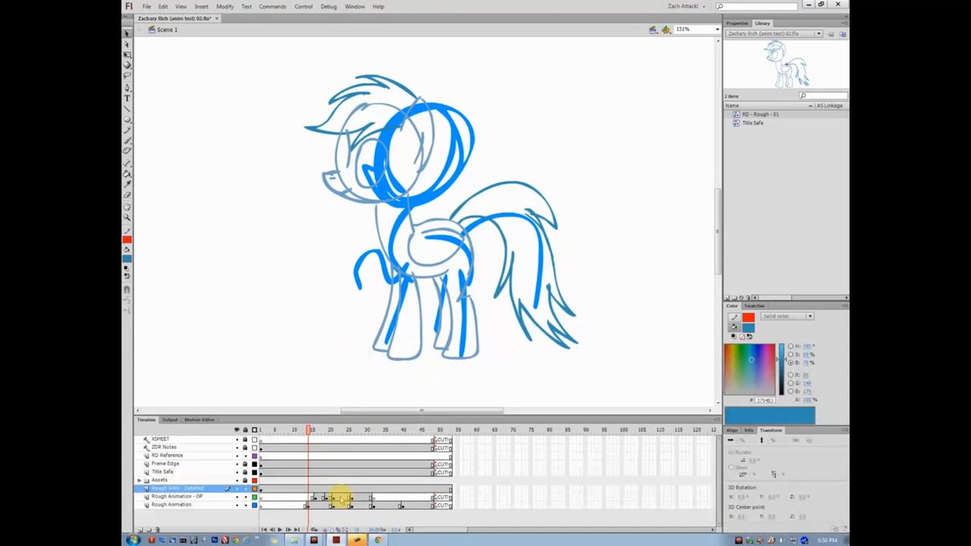
pyautogui.click(309, 489)
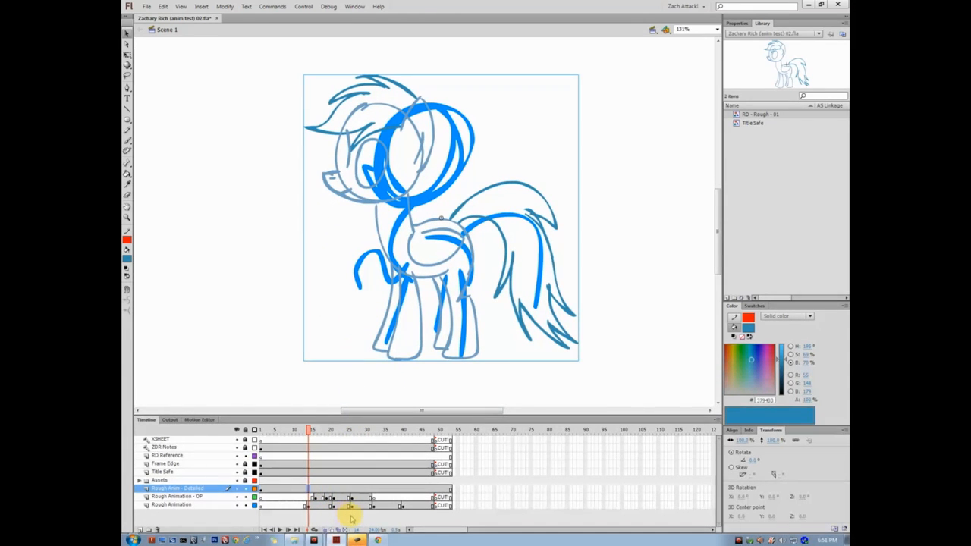
# Duplicate the pony symbol at frame 14 as "RD - Rough - 02"
pyautogui.rightClick(351, 155)
pyautogui.click(421, 415)
pyautogui.press('End')
pyautogui.press('BackSpace')
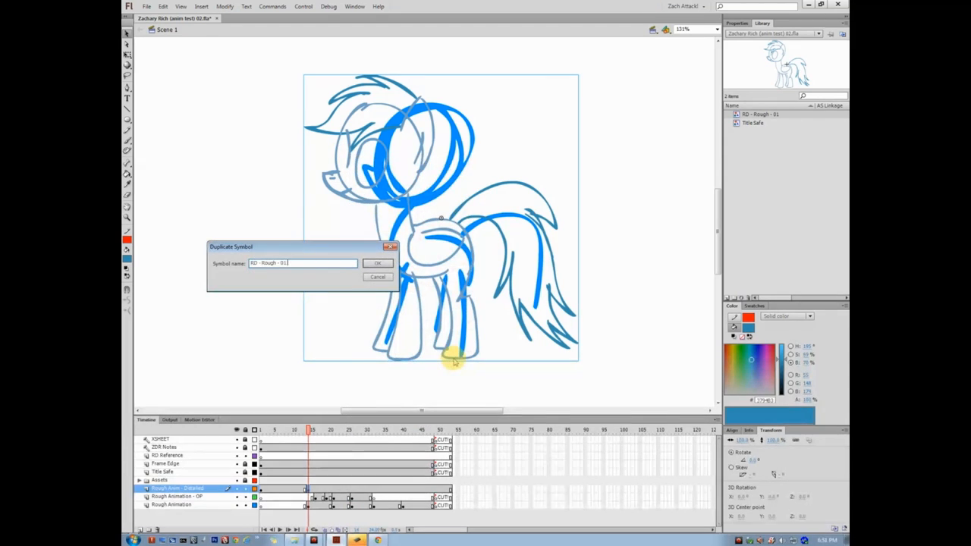
pyautogui.press('Return')
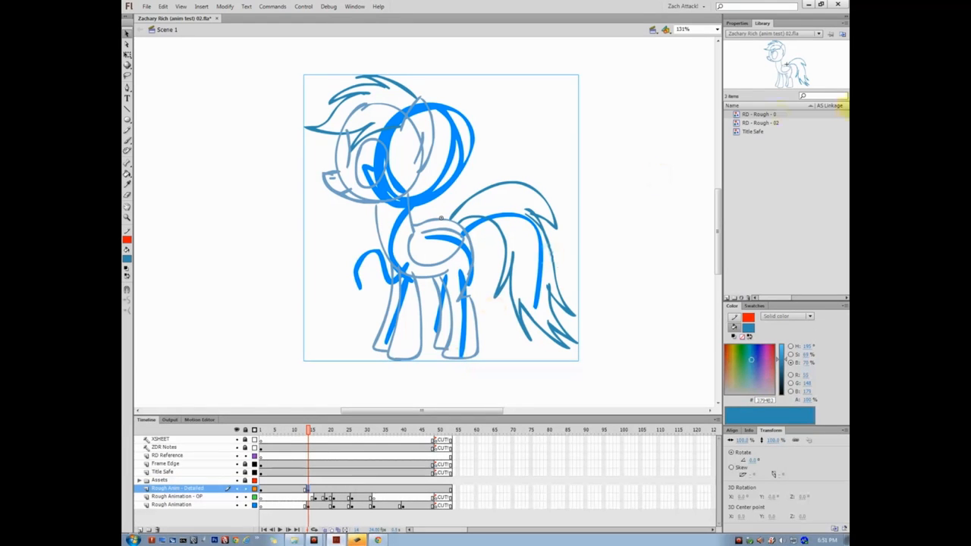
# Inside RD - Rough - 02, skew the whole pony backwards by about 7° and shift it towards its tail to match the blue sketch
pyautogui.doubleClick(369, 111)
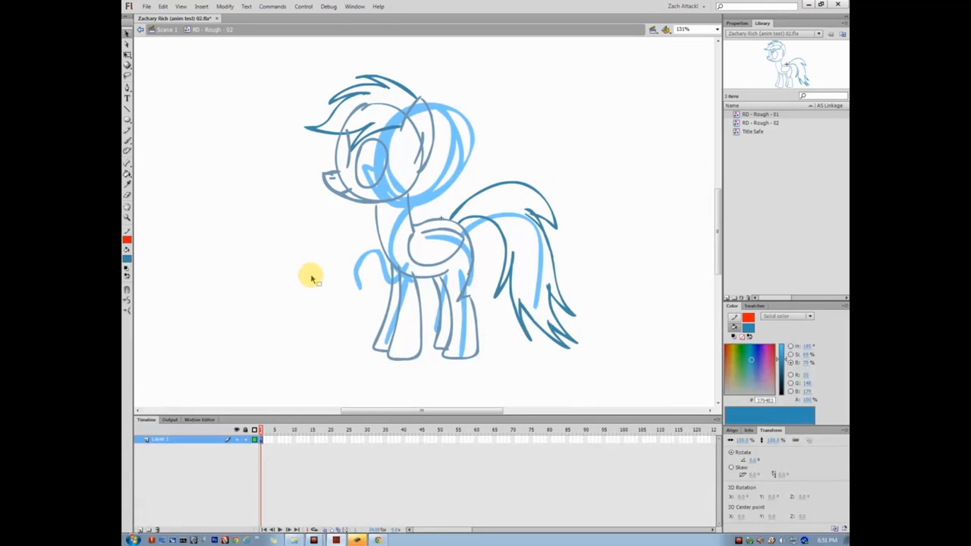
pyautogui.click(508, 175)
pyautogui.moveTo(469, 73); pyautogui.dragTo(487, 76)
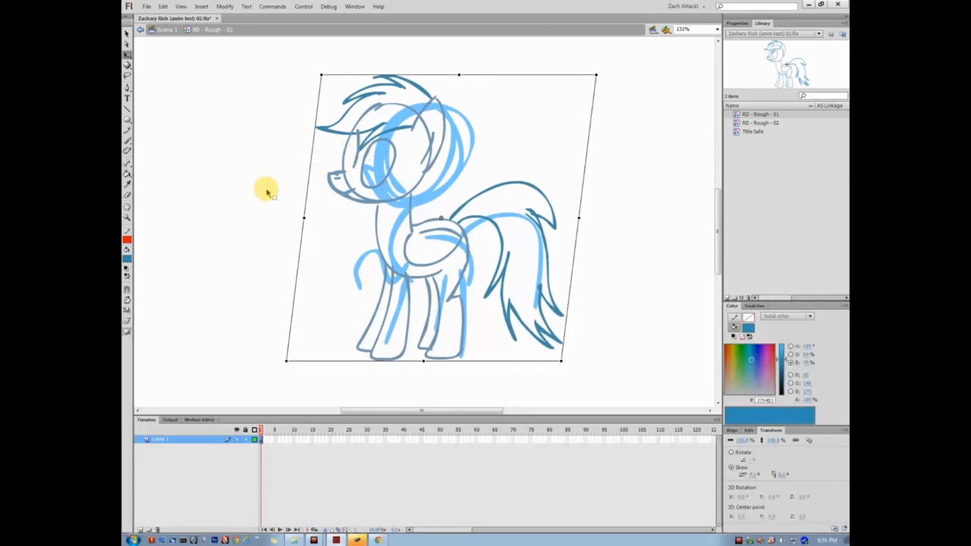
pyautogui.hotkey('shift', 'Right')
pyautogui.press('Right')
pyautogui.press('Right')
pyautogui.press('Right')
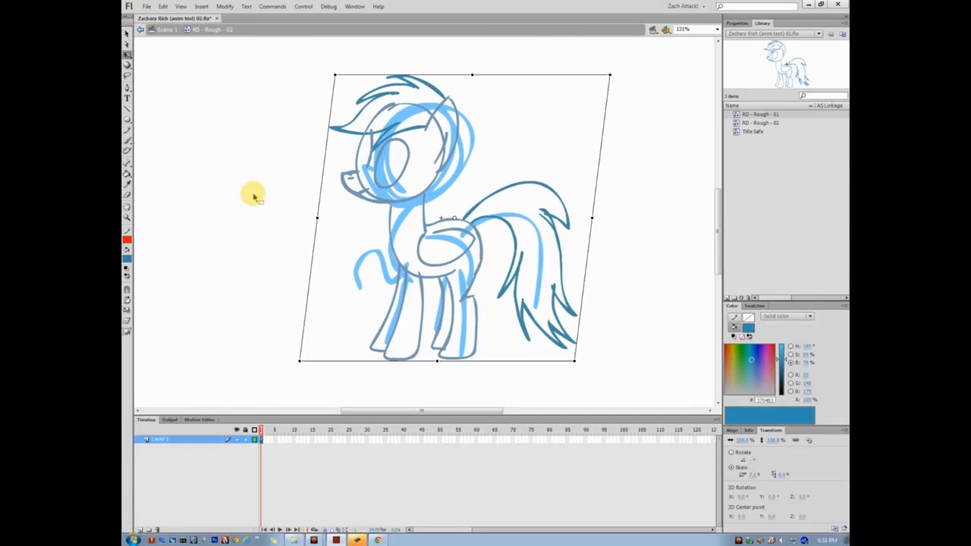
pyautogui.click(255, 194)
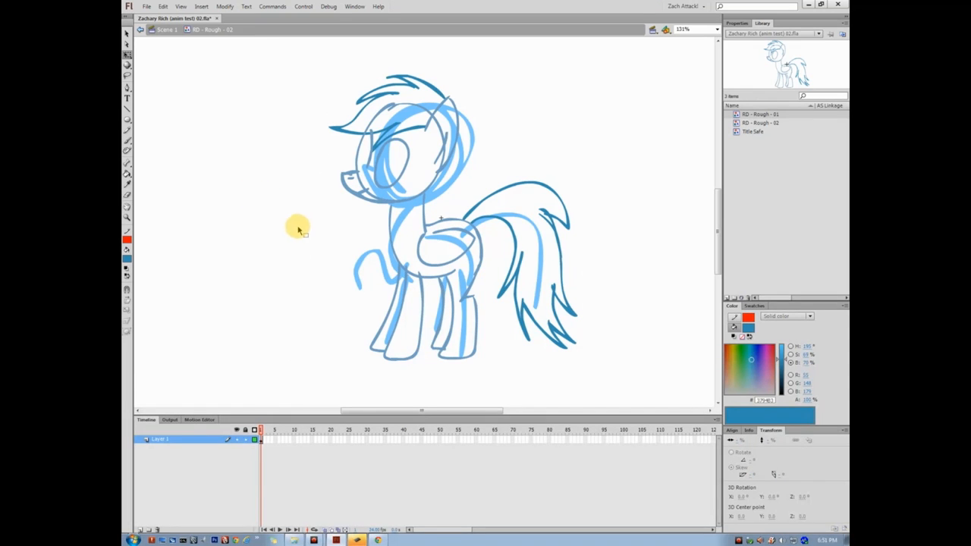
# Lasso the pony's head, rotate it clockwise by about 13.4°, and move it onto the blue sketch's head circle
pyautogui.moveTo(292, 210); pyautogui.dragTo(294, 221)
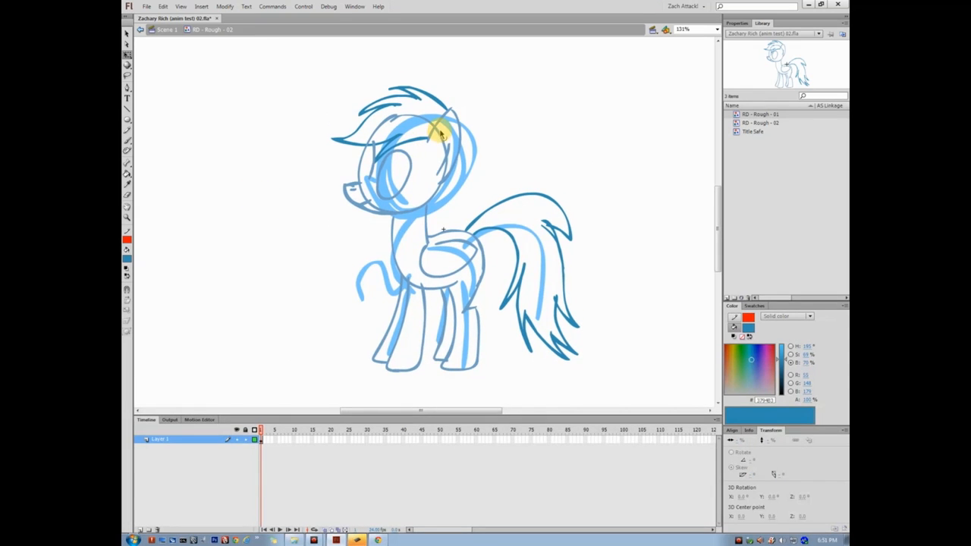
pyautogui.click(127, 54)
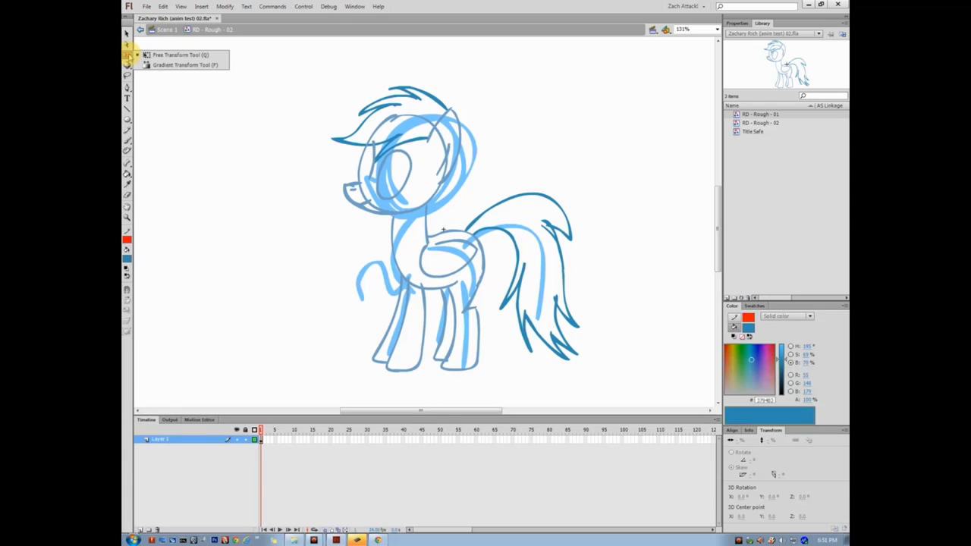
pyautogui.click(129, 78)
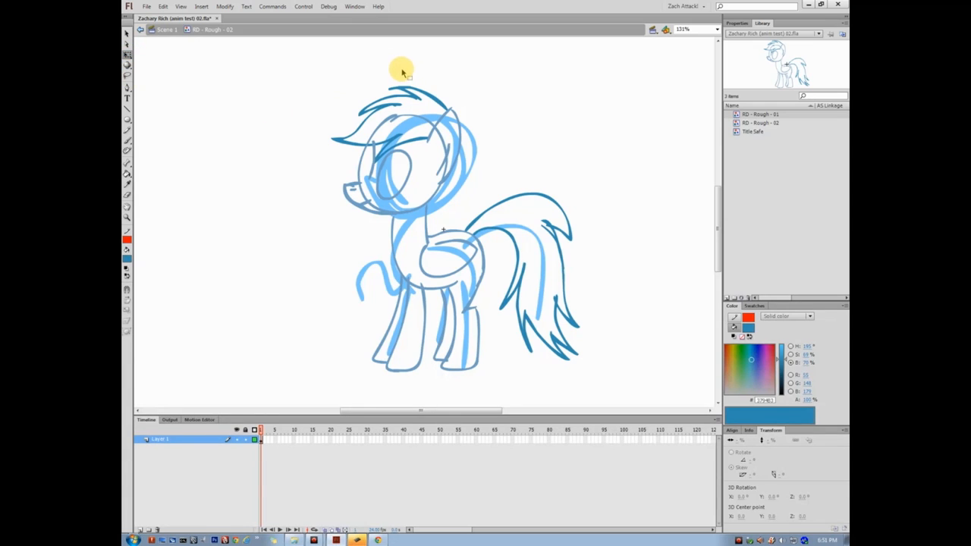
pyautogui.click(131, 73)
pyautogui.moveTo(385, 64)
pyautogui.mouseDown()
pyautogui.moveTo(291, 121)
pyautogui.moveTo(333, 218)
pyautogui.moveTo(380, 219)
pyautogui.mouseUp()
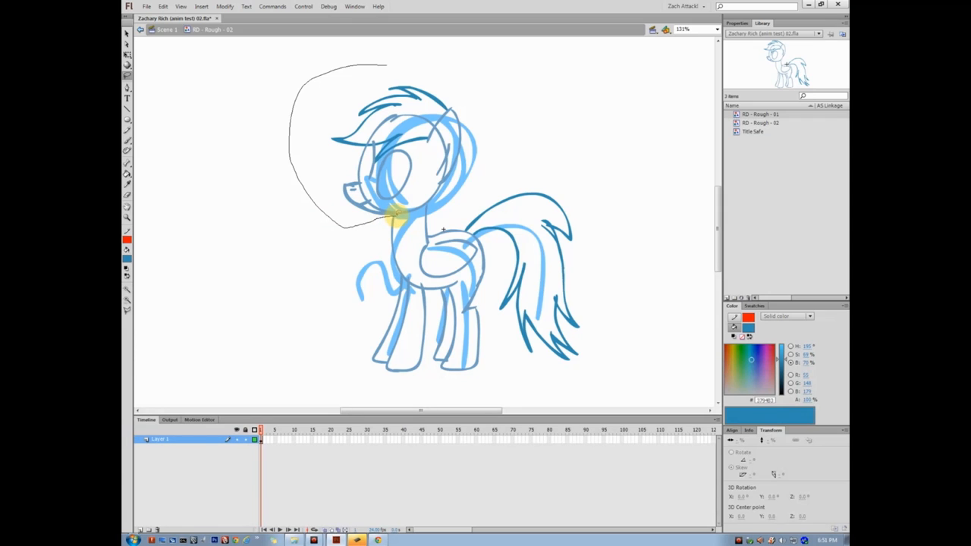
pyautogui.moveTo(427, 201)
pyautogui.mouseDown()
pyautogui.moveTo(499, 132)
pyautogui.moveTo(433, 62)
pyautogui.moveTo(379, 58)
pyautogui.mouseUp()
pyautogui.press('q')
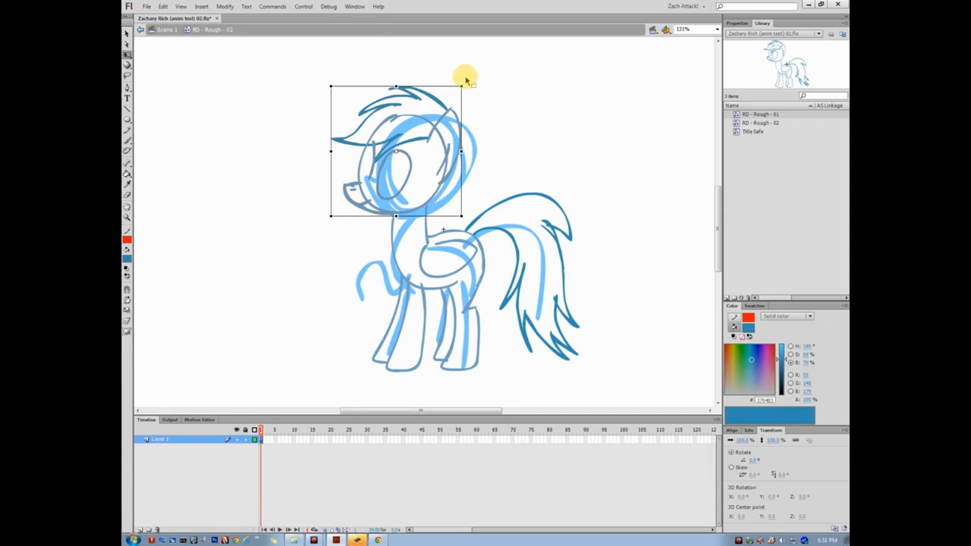
pyautogui.moveTo(465, 78); pyautogui.dragTo(475, 88)
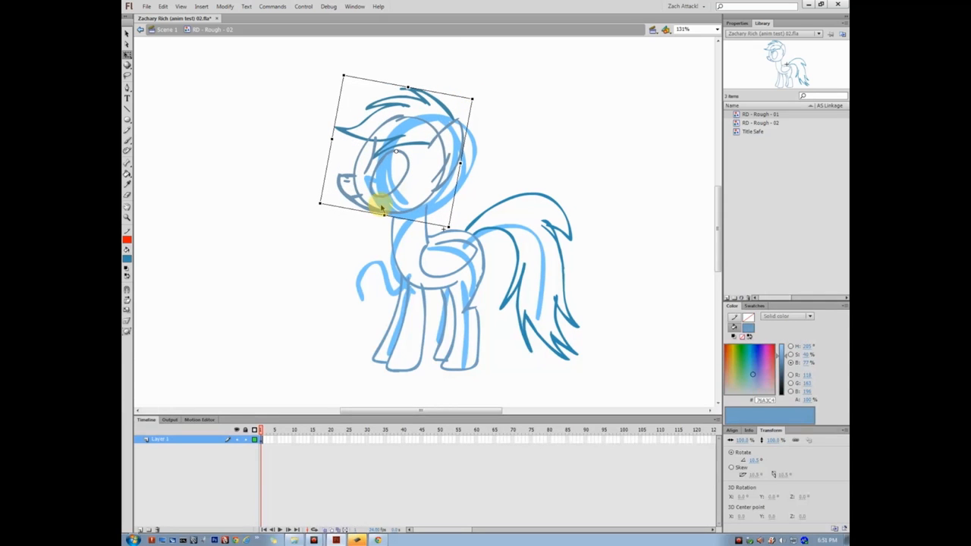
pyautogui.moveTo(386, 174); pyautogui.dragTo(406, 176)
pyautogui.moveTo(495, 97); pyautogui.dragTo(491, 105)
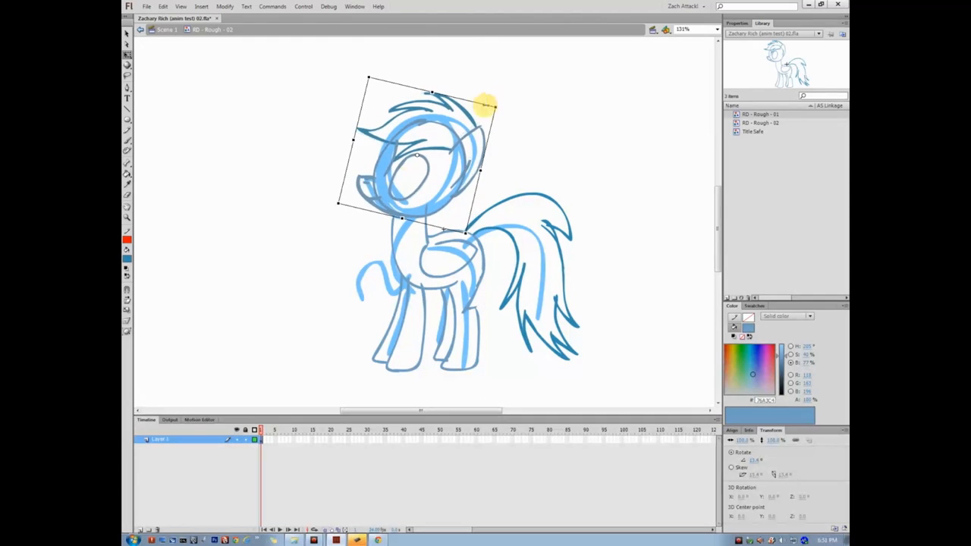
pyautogui.moveTo(395, 193); pyautogui.dragTo(398, 192)
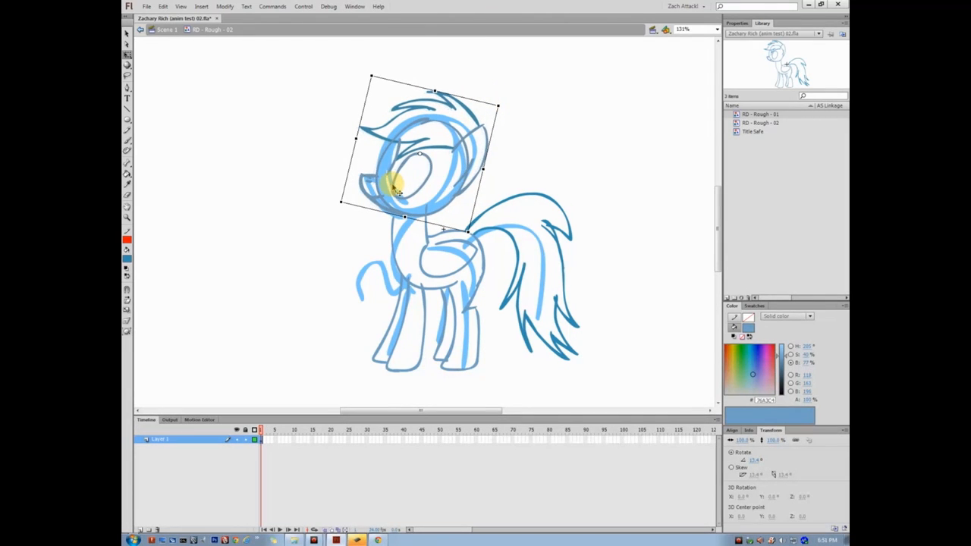
# Erase the far front leg, redraw it raised and bent along the blue sketch in the existing line colour, and return to Scene 1
pyautogui.press('b')
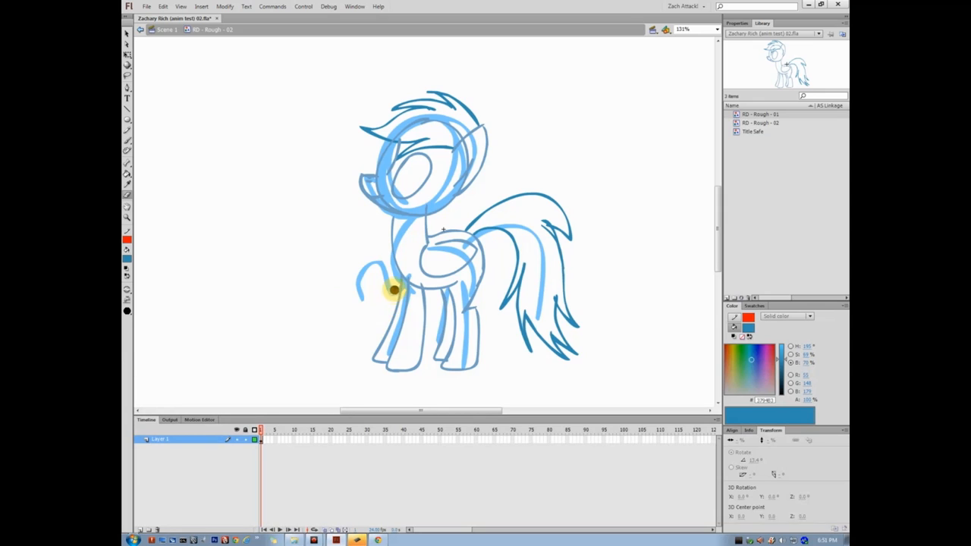
pyautogui.moveTo(396, 304); pyautogui.dragTo(376, 360)
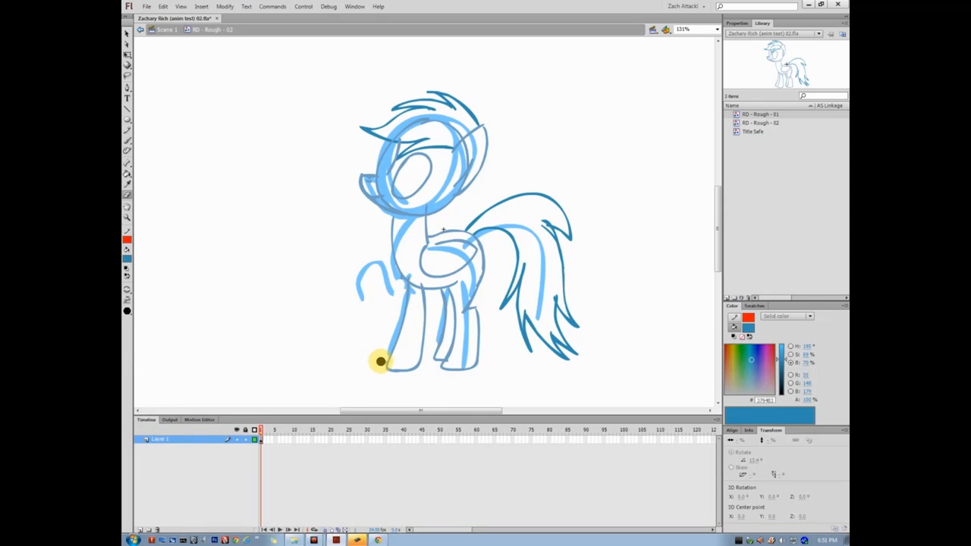
pyautogui.press('i')
pyautogui.click(408, 285)
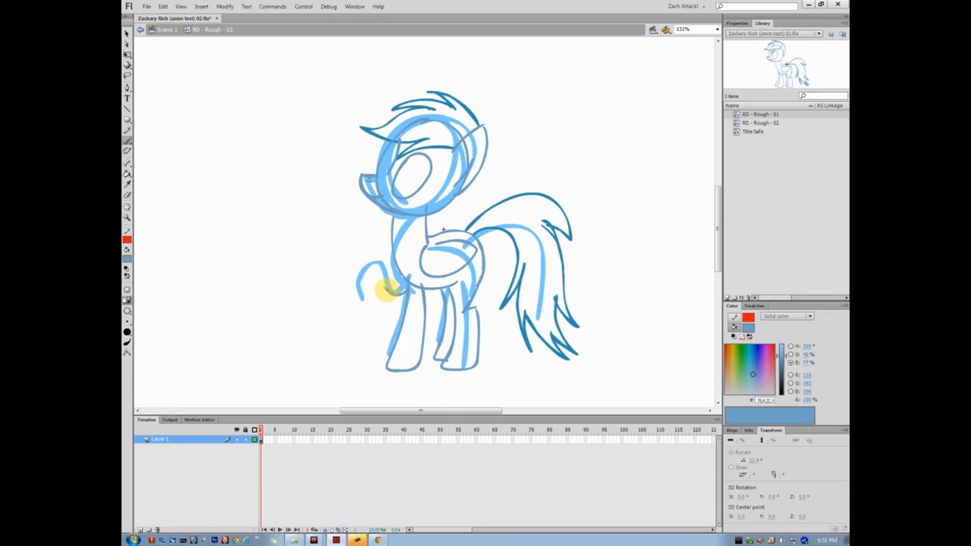
pyautogui.moveTo(371, 252)
pyautogui.mouseDown()
pyautogui.moveTo(355, 312)
pyautogui.moveTo(376, 274)
pyautogui.mouseUp()
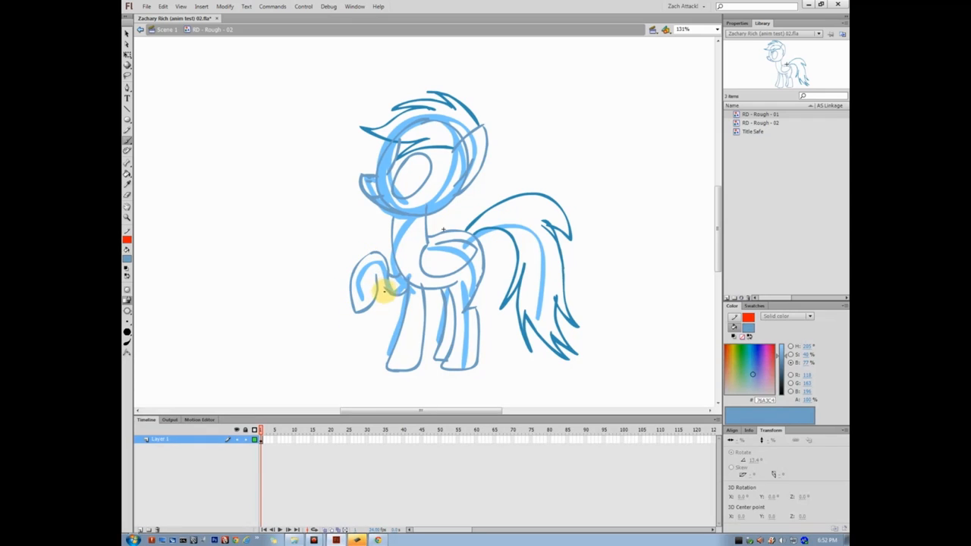
pyautogui.moveTo(431, 306); pyautogui.dragTo(443, 331)
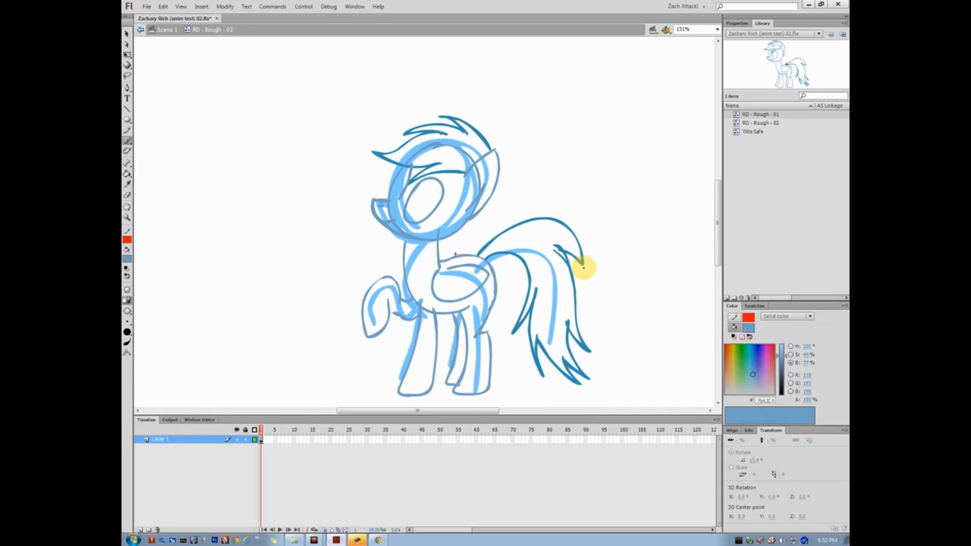
pyautogui.hotkey('ctrl', '-')
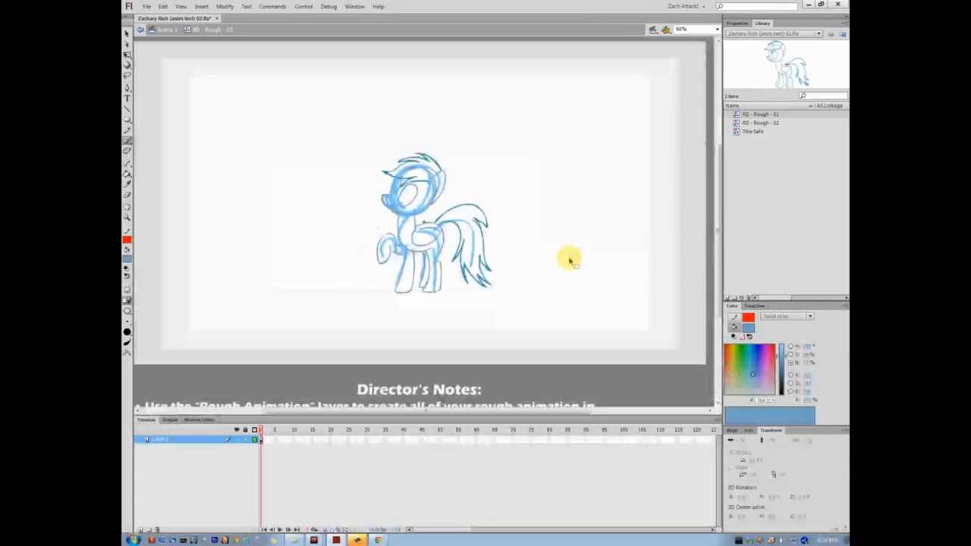
pyautogui.doubleClick(319, 173)
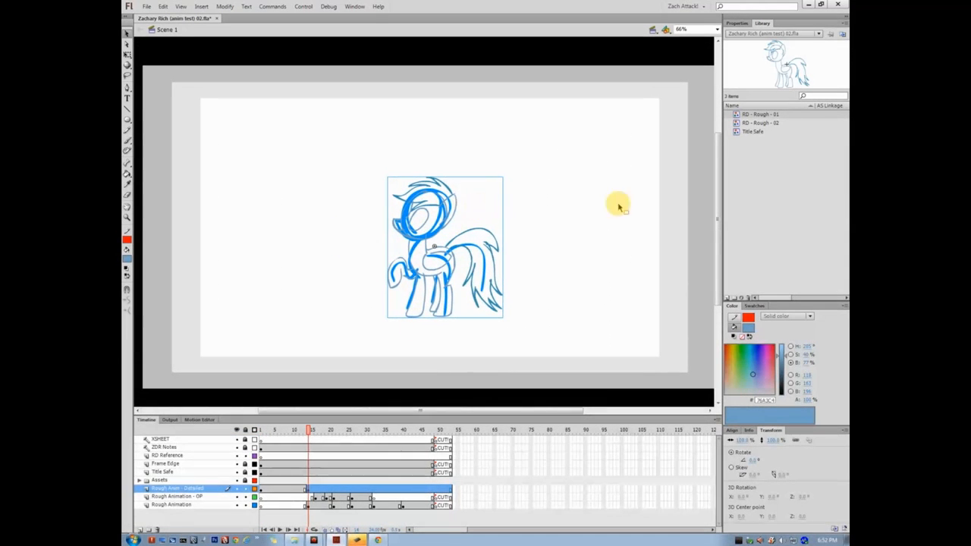
# Compare the RD - Rough - 01 and RD - Rough - 02 poses by alternating between their library previews
pyautogui.click(779, 124)
pyautogui.click(776, 116)
pyautogui.click(777, 124)
pyautogui.click(776, 116)
pyautogui.click(776, 124)
pyautogui.click(775, 117)
pyautogui.click(776, 124)
pyautogui.click(776, 117)
pyautogui.click(776, 124)
pyautogui.click(774, 116)
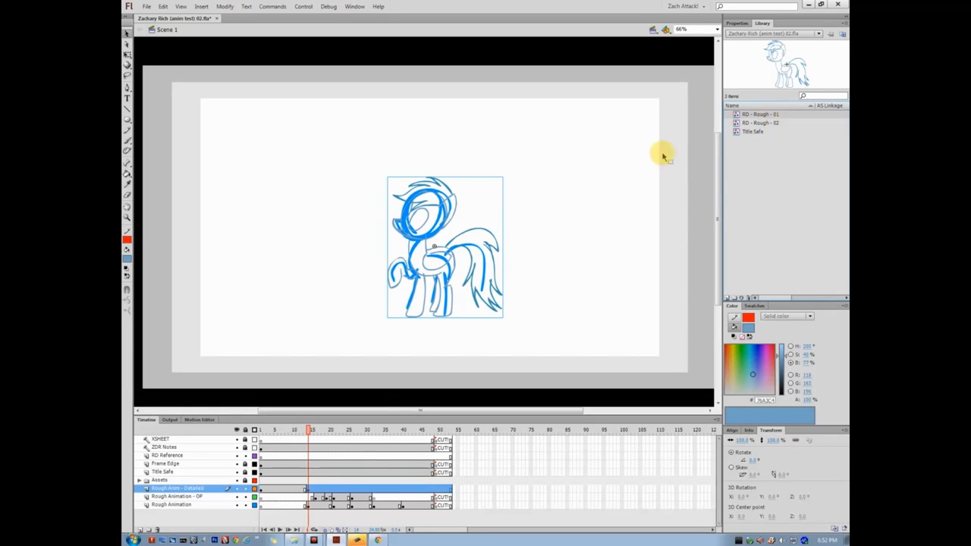
# Delete the blue sketch from frame 14 of the Rough Animation layer
pyautogui.click(309, 505)
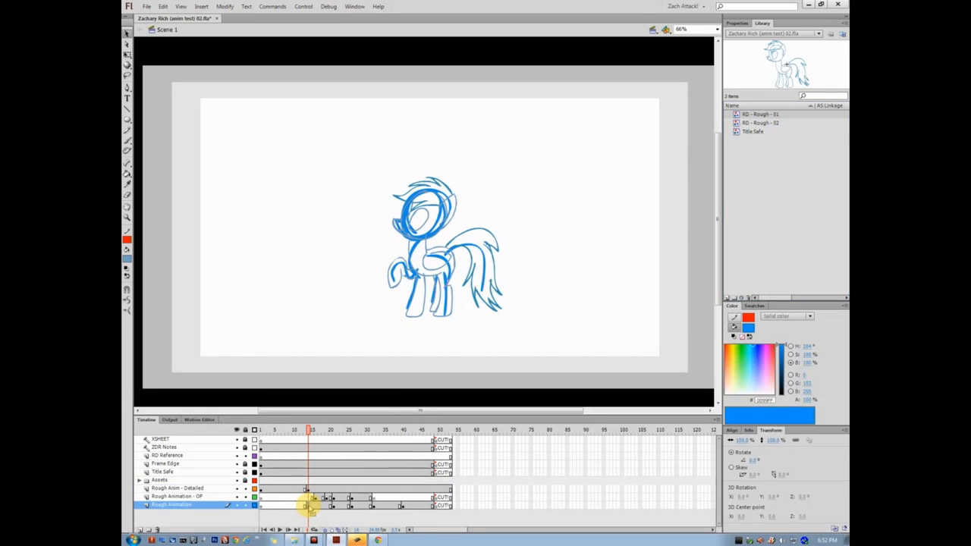
pyautogui.press('Delete')
# Give the Rough Anim - Detailed layer the blank CUT! section at its end, and review the movement from frame 1 to the second pose
pyautogui.moveTo(312, 433)
pyautogui.mouseDown()
pyautogui.moveTo(252, 436)
pyautogui.moveTo(450, 431)
pyautogui.moveTo(401, 431)
pyautogui.moveTo(438, 465)
pyautogui.mouseUp()
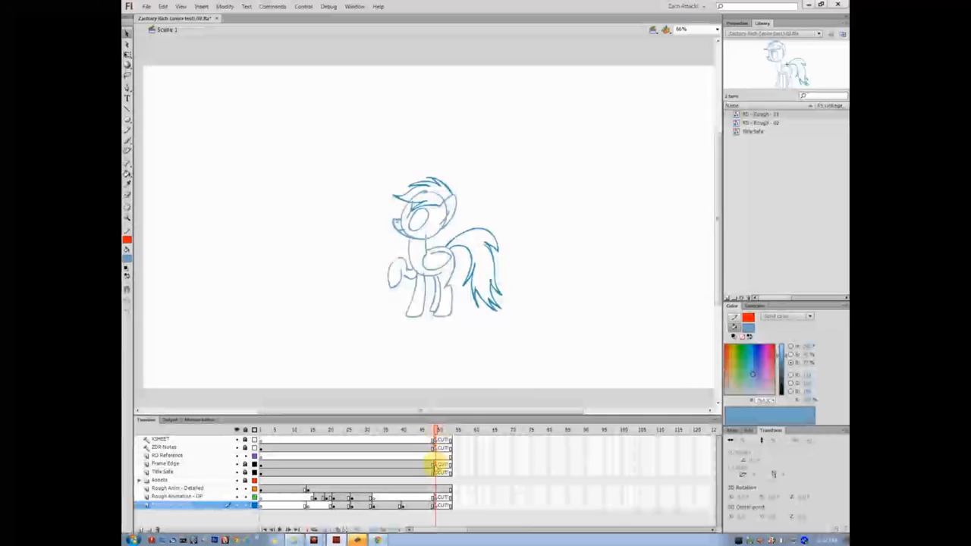
pyautogui.click(443, 472)
pyautogui.click(444, 489)
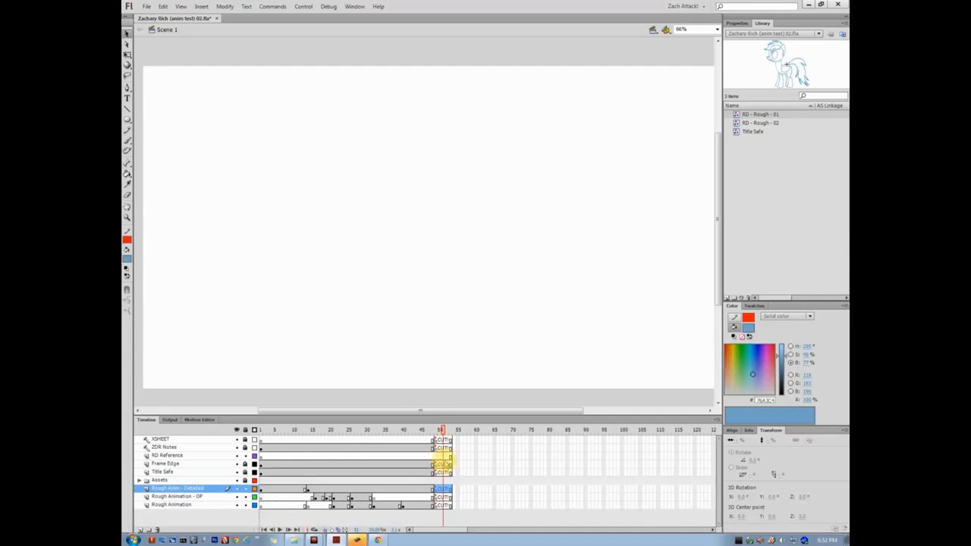
pyautogui.moveTo(440, 429); pyautogui.dragTo(260, 430)
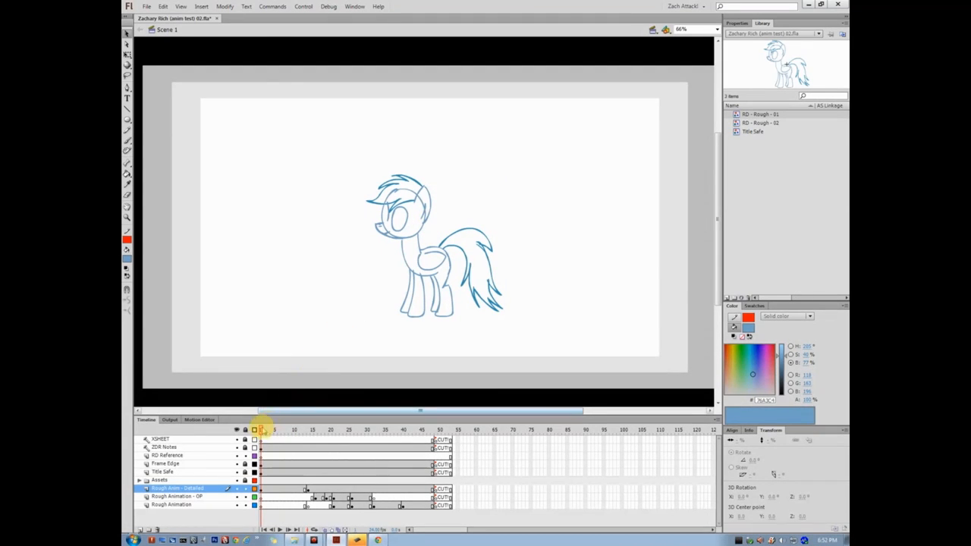
pyautogui.moveTo(262, 429)
pyautogui.mouseDown()
pyautogui.moveTo(336, 433)
pyautogui.moveTo(259, 437)
pyautogui.moveTo(304, 434)
pyautogui.mouseUp()
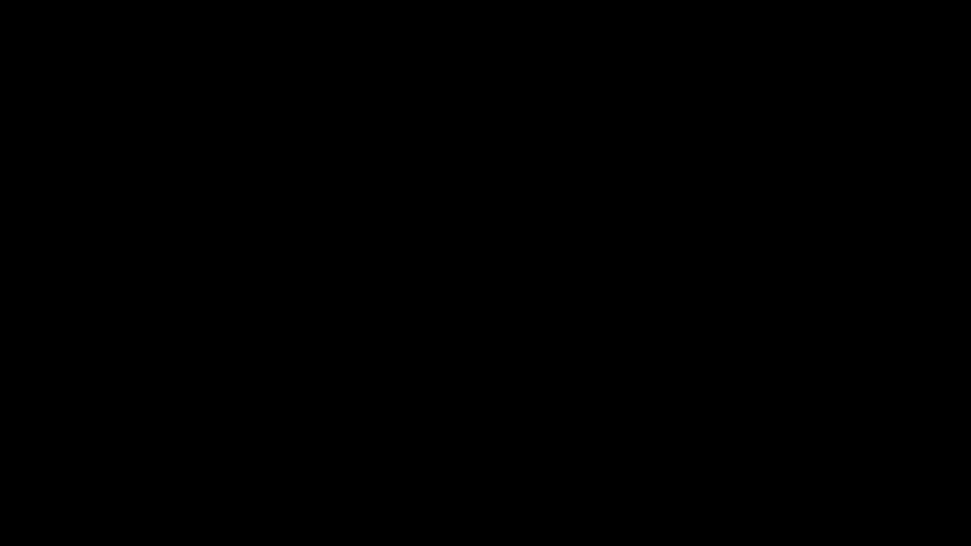